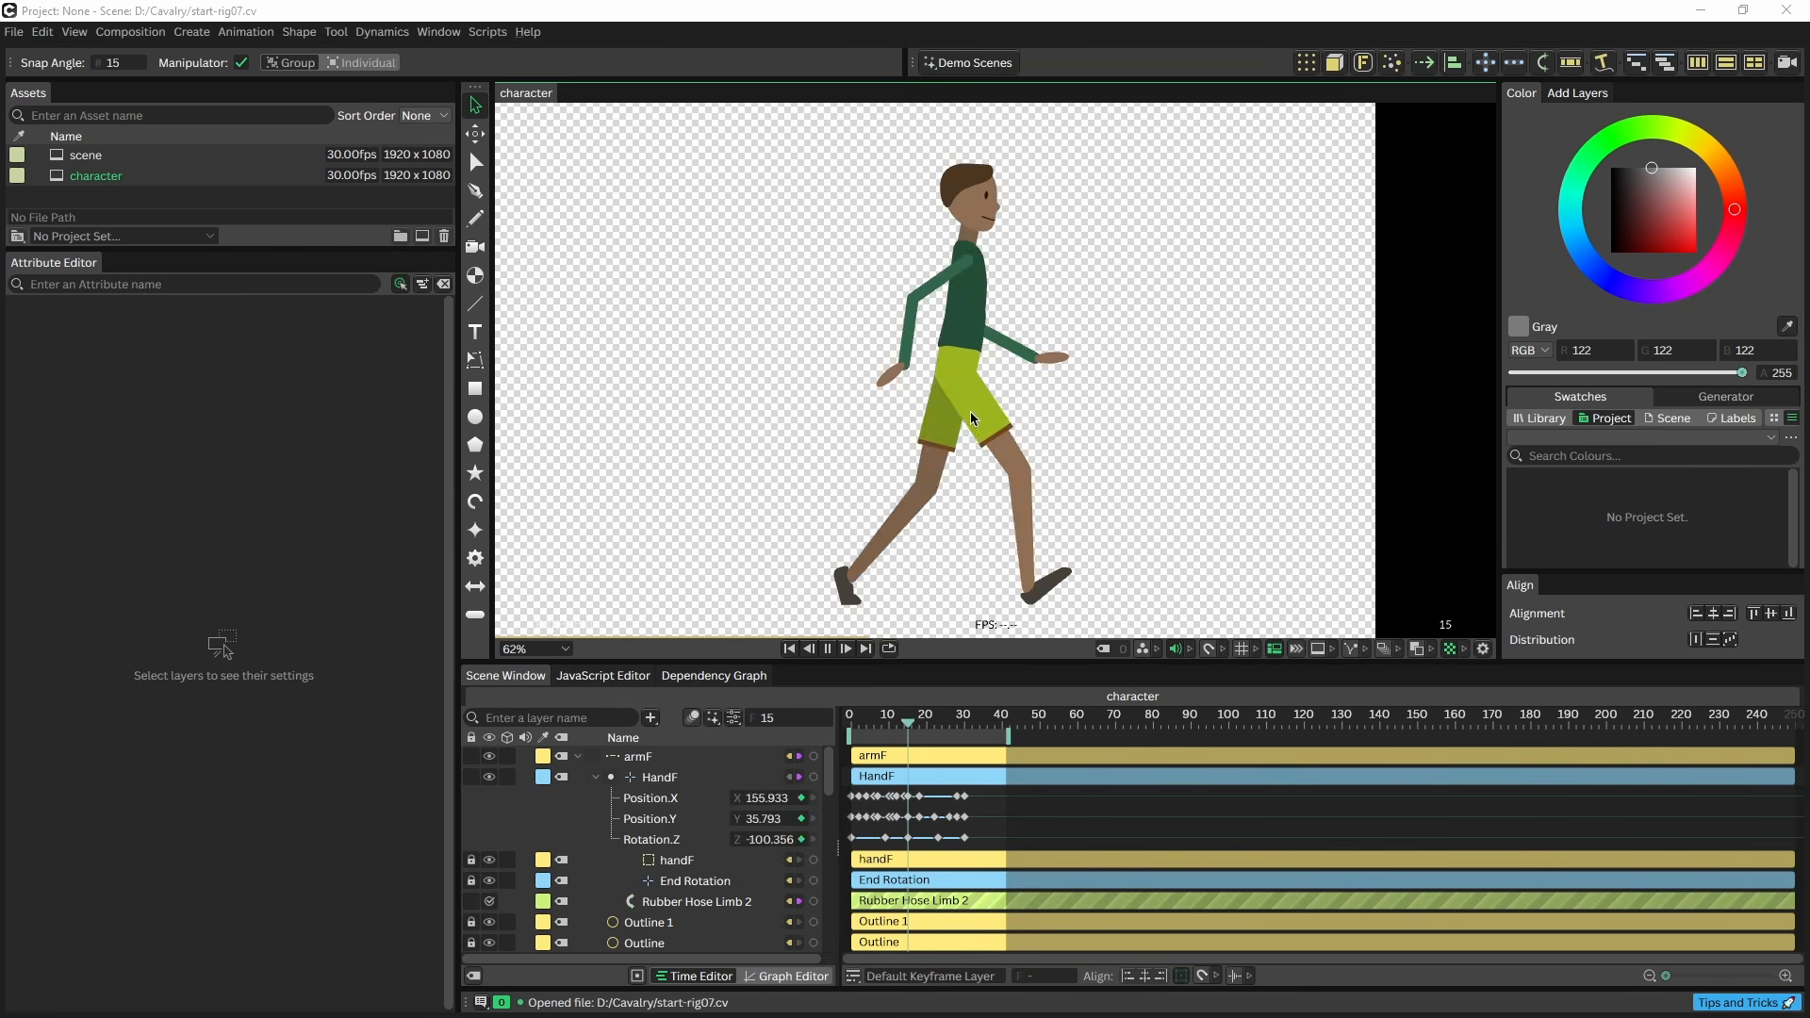
- Pause the walk cycle and scrub around frame 10, examining how the character's feet and legs move up close
click(826, 648)
mouse_move(891, 724)
mouse_down()
mouse_move(873, 722)
mouse_move(891, 728)
mouse_up()
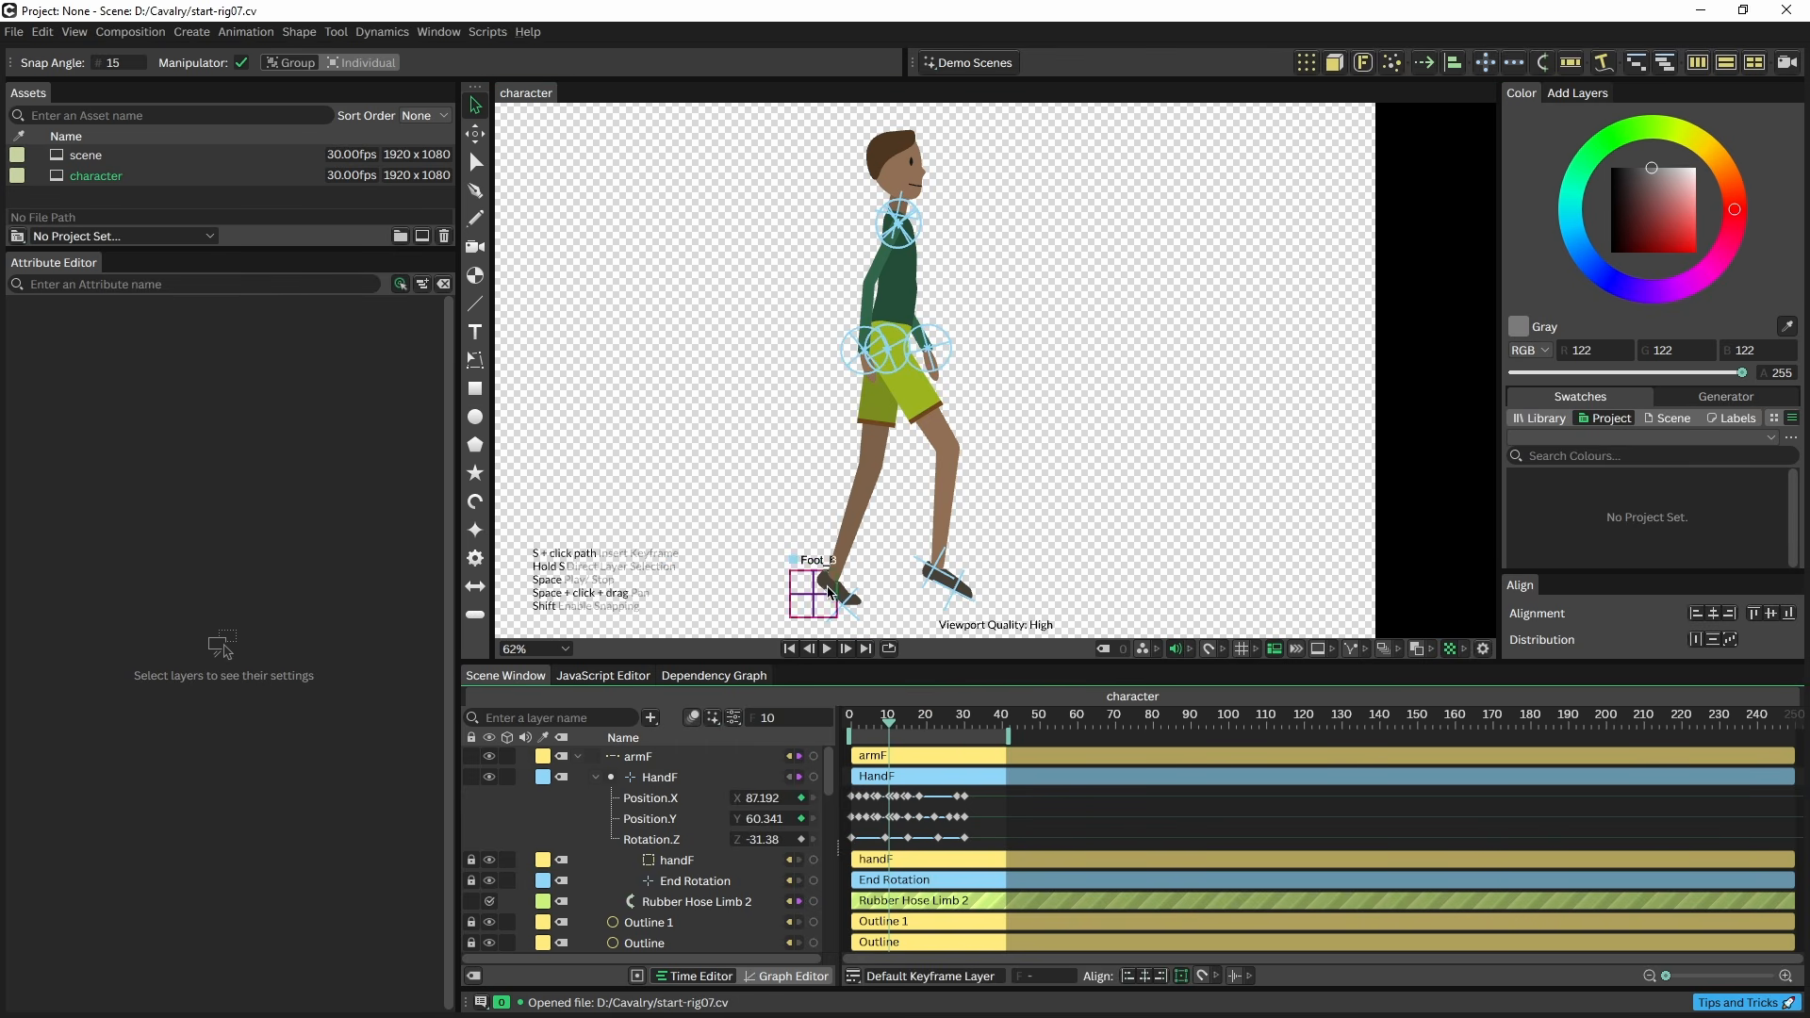
scroll(839, 575, up, 5)
drag(842, 568, 829, 426)
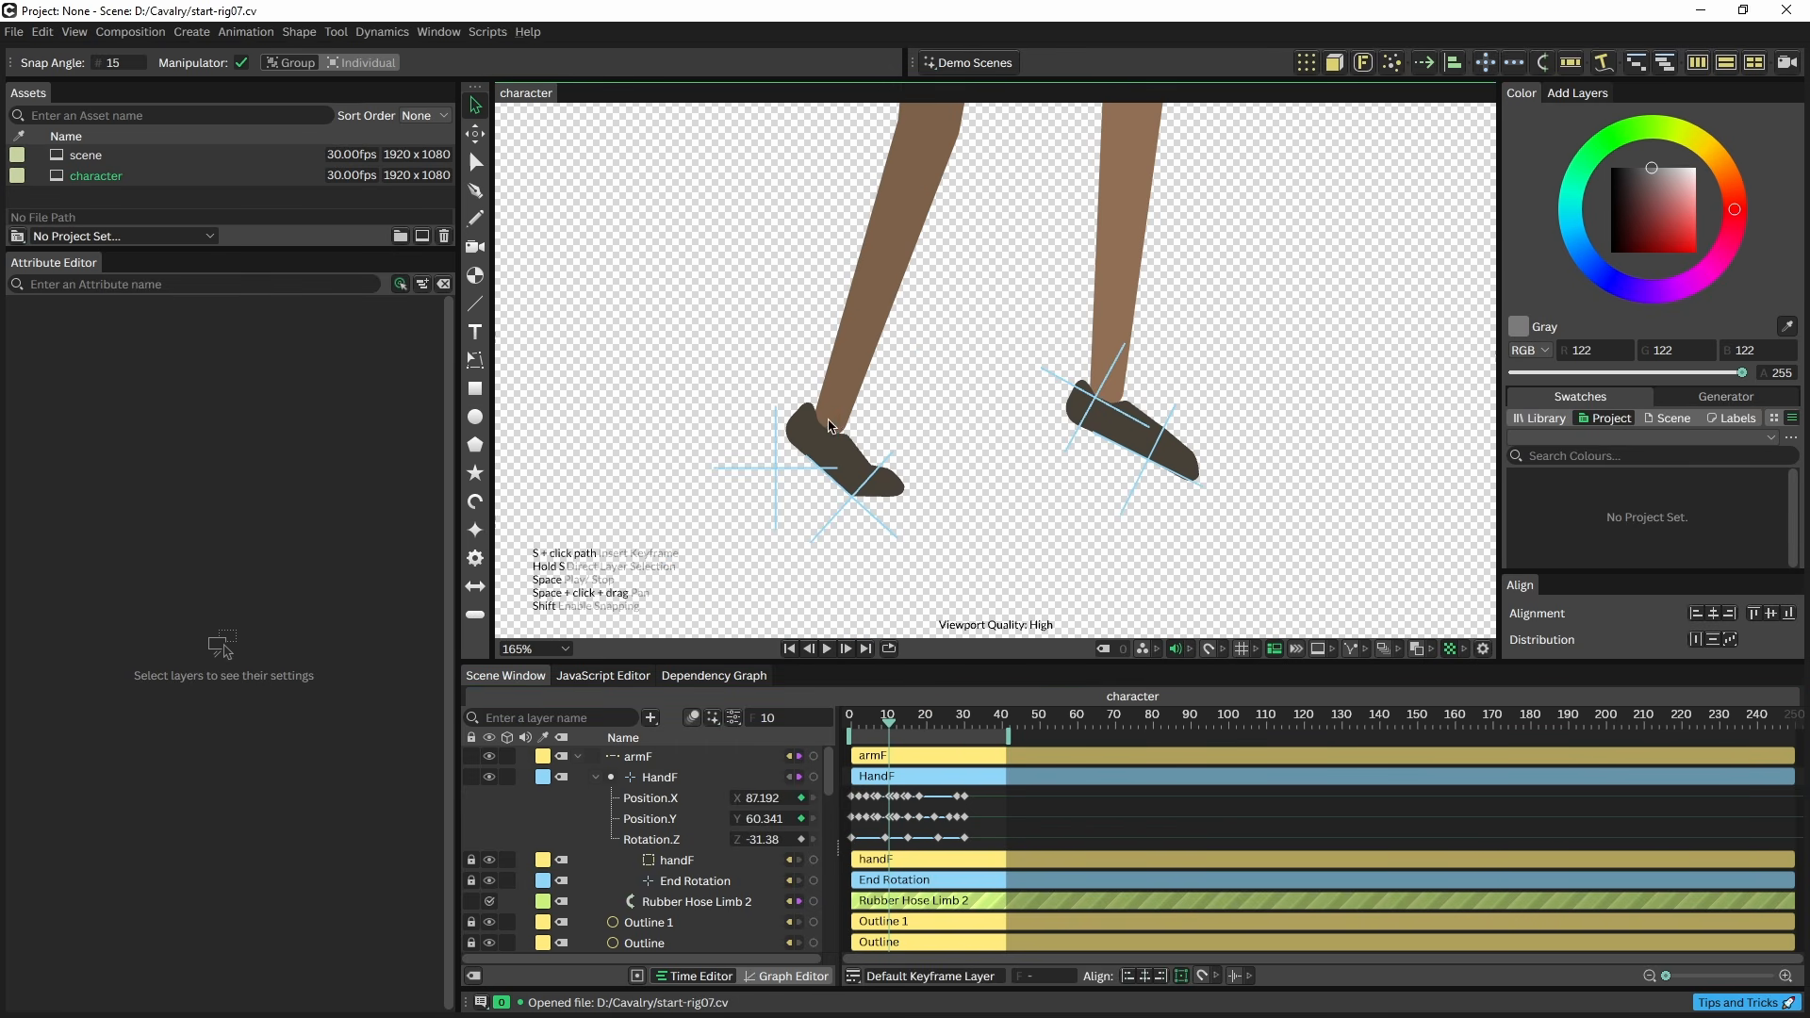
drag(889, 728, 883, 722)
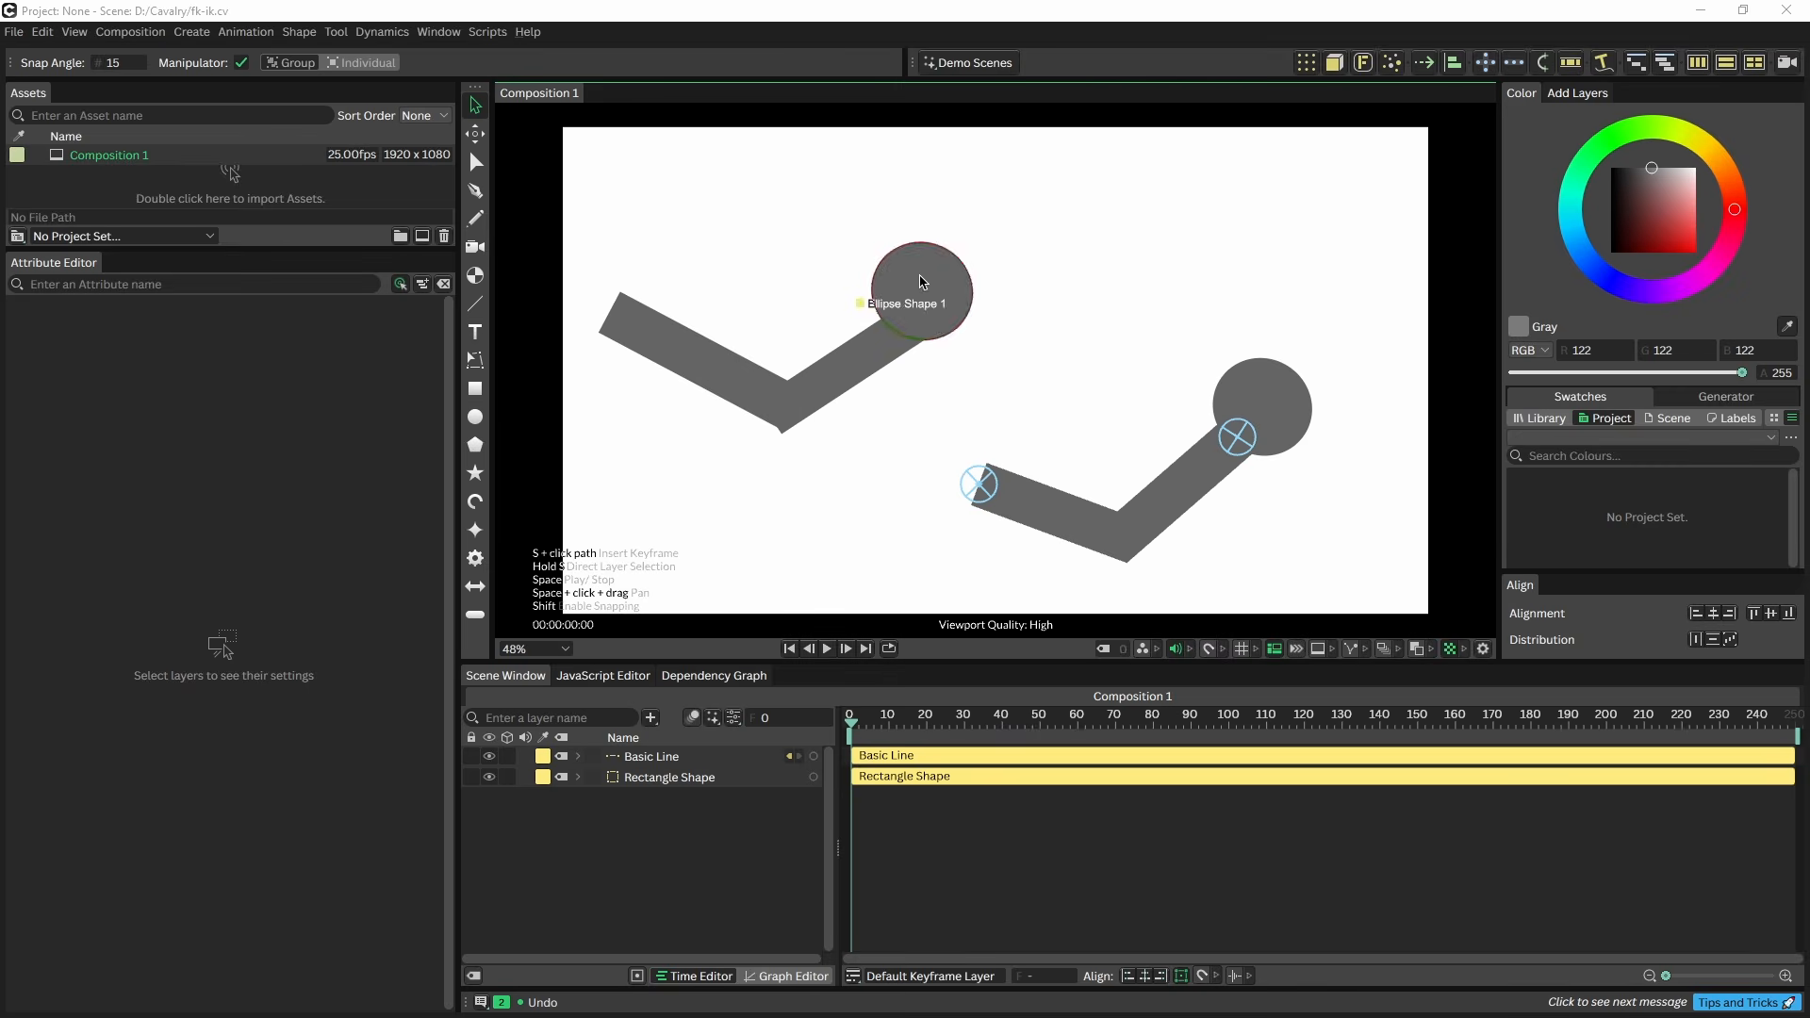
- Rotate the left arm's upper segment to about -20°, turn its forearm about the elbow, and select the hand circle
click(685, 370)
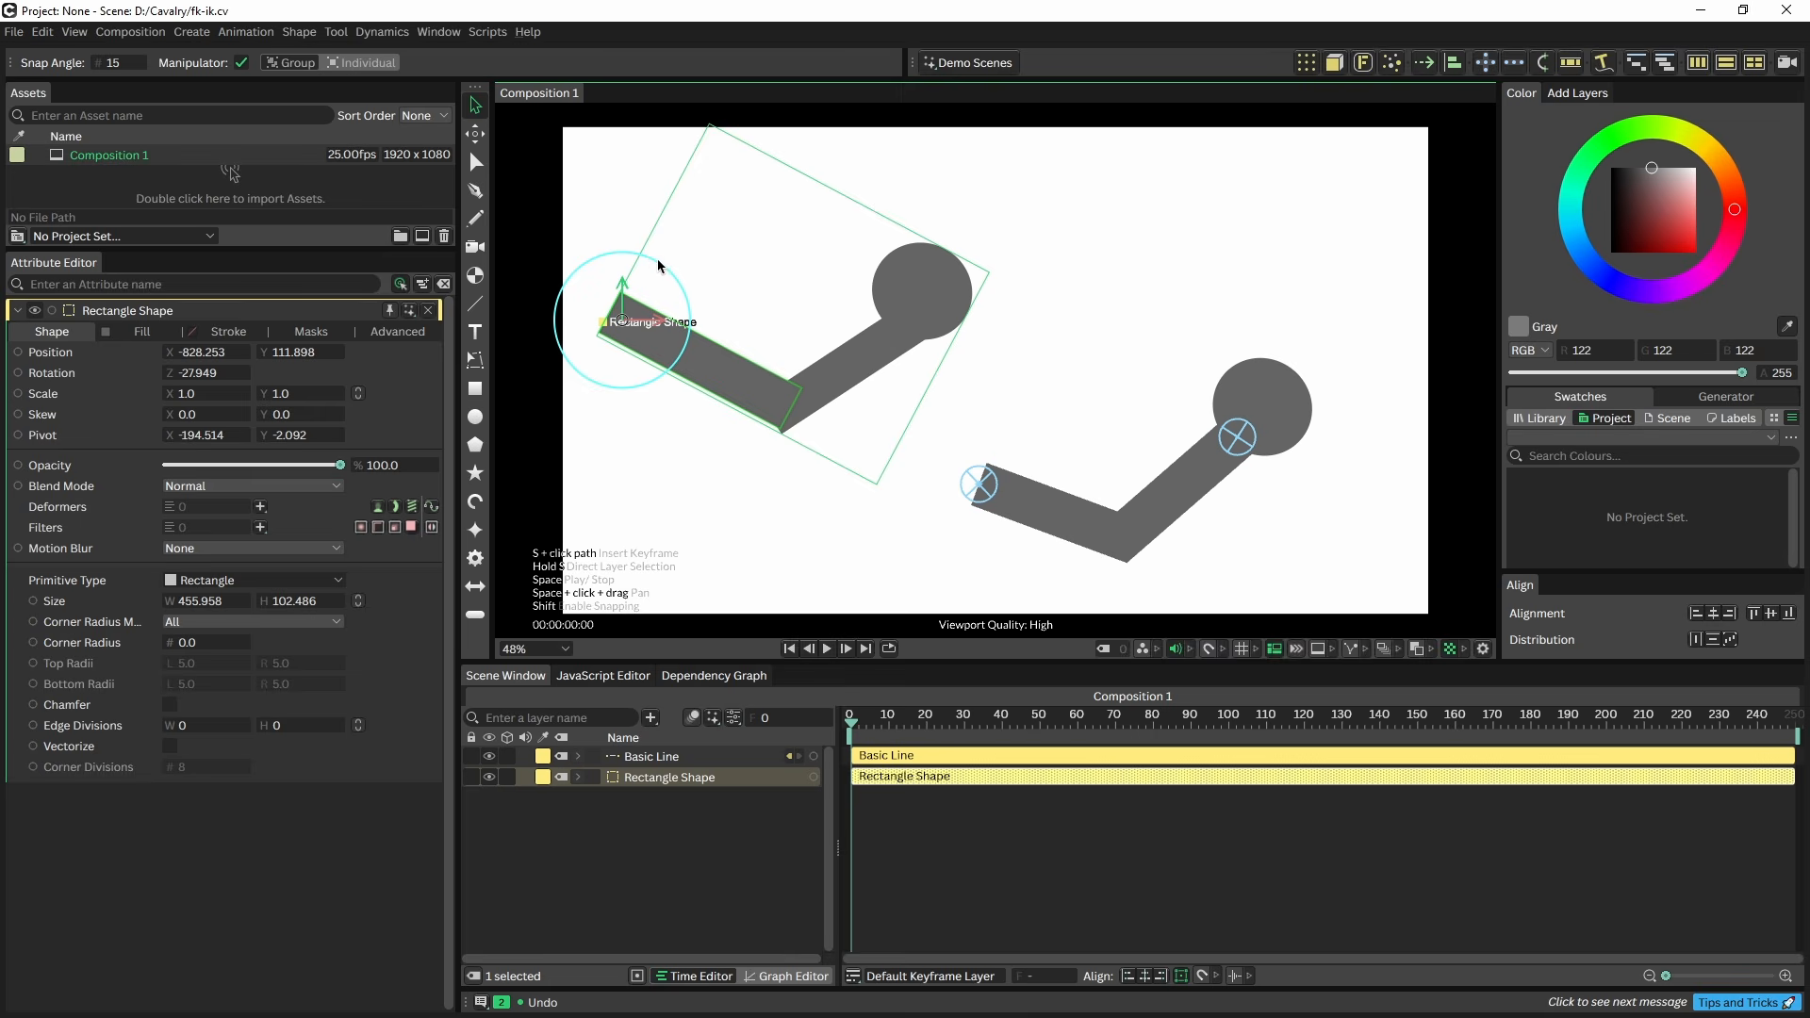
mouse_move(658, 264)
mouse_down()
mouse_move(624, 256)
mouse_move(667, 277)
mouse_move(648, 262)
mouse_up()
click(872, 325)
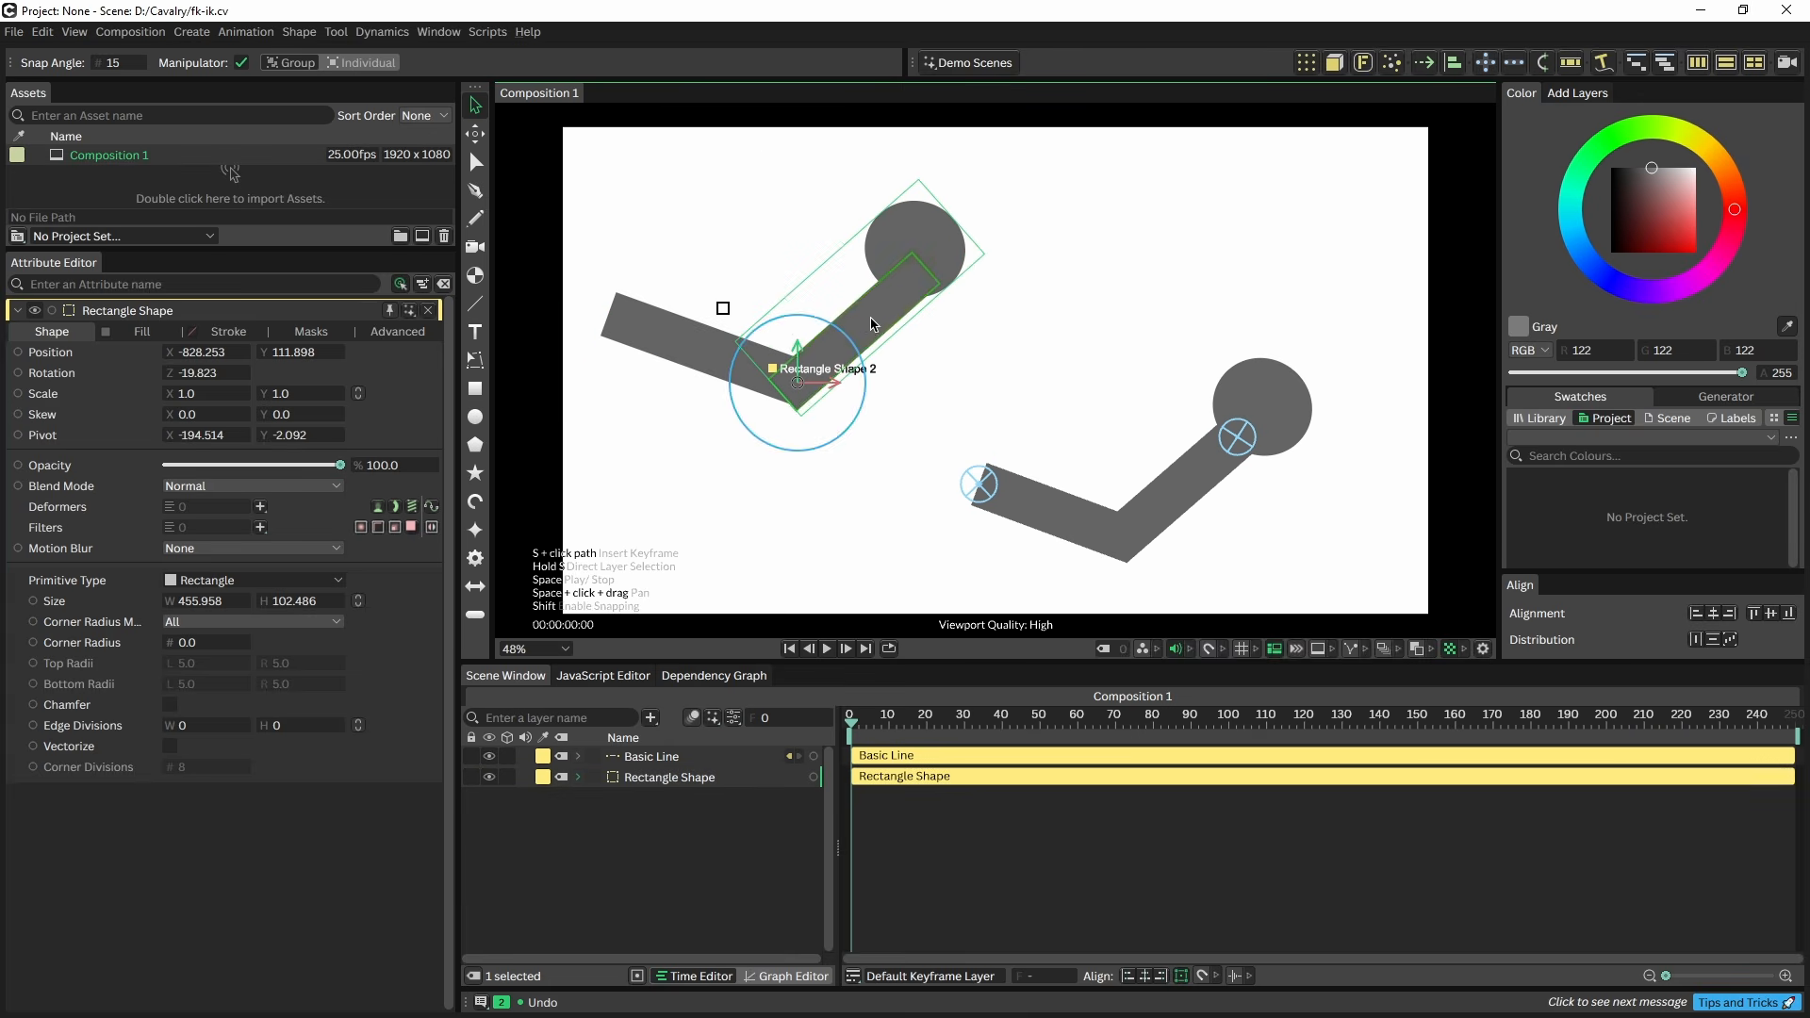
drag(795, 322, 824, 273)
click(943, 238)
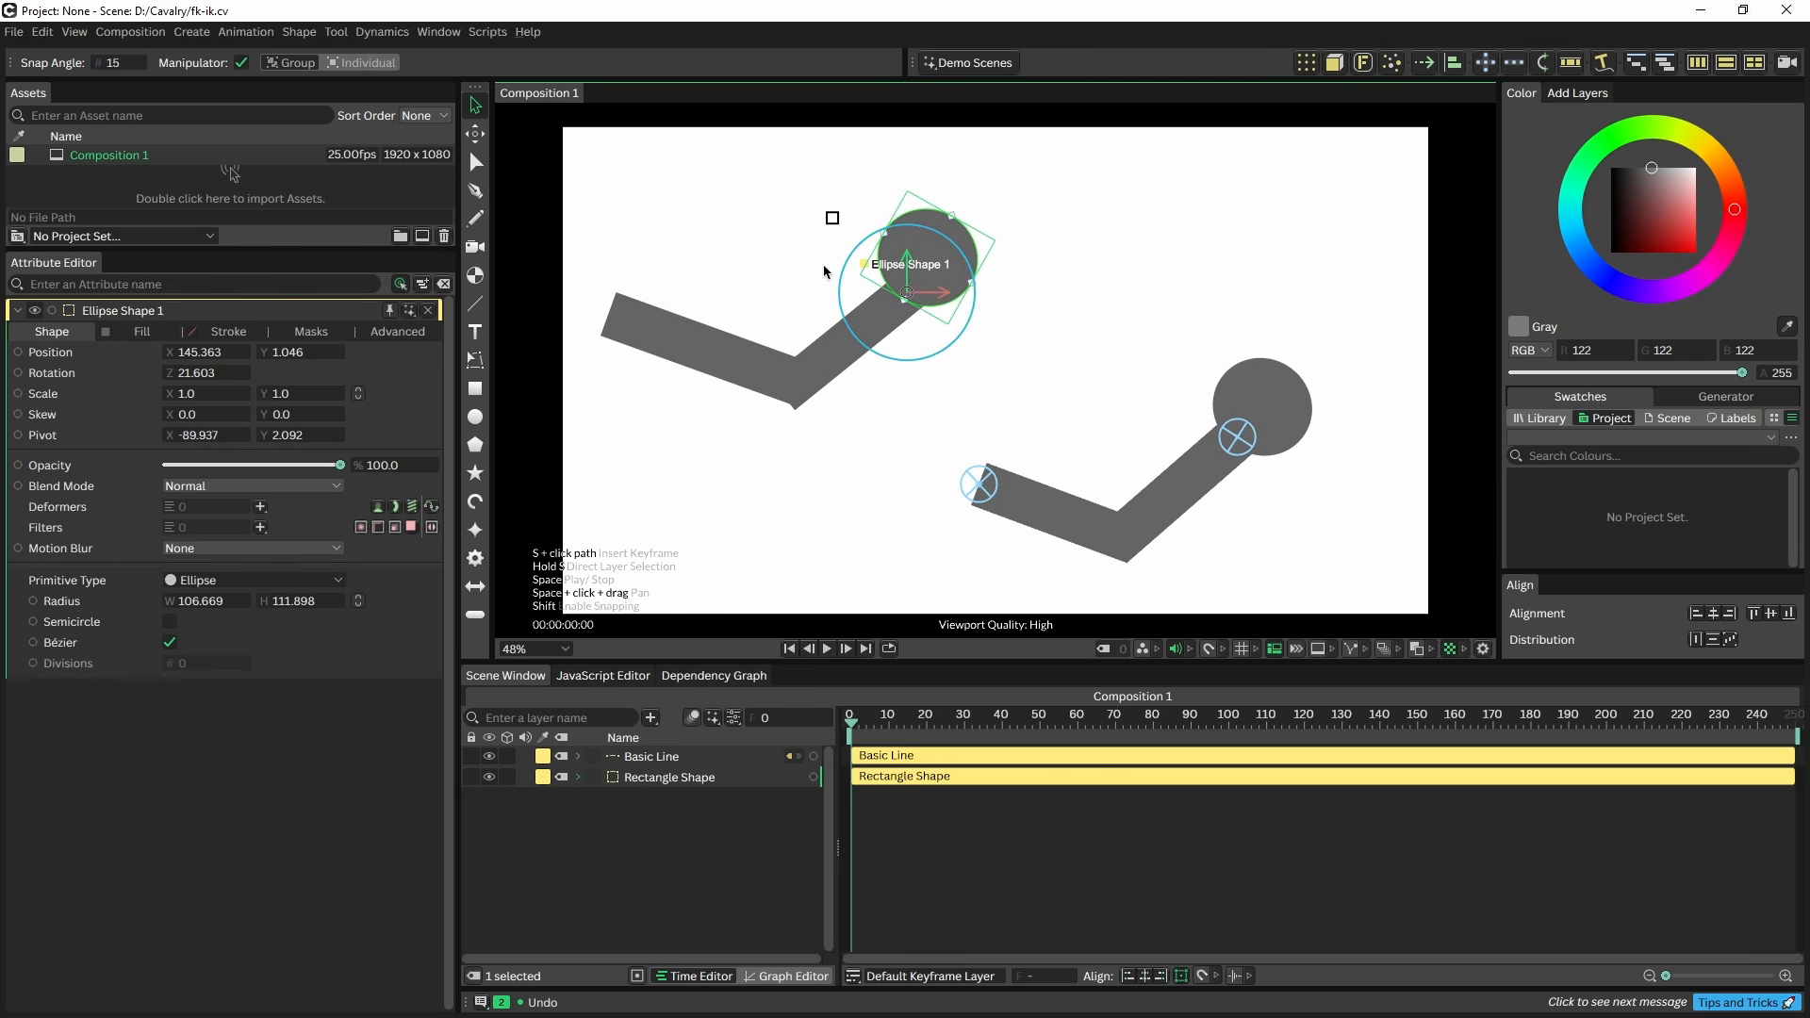
- Rotate the left arm's upper segment to about -15° and shift the right arm's hand controller slightly toward its shoulder
click(660, 316)
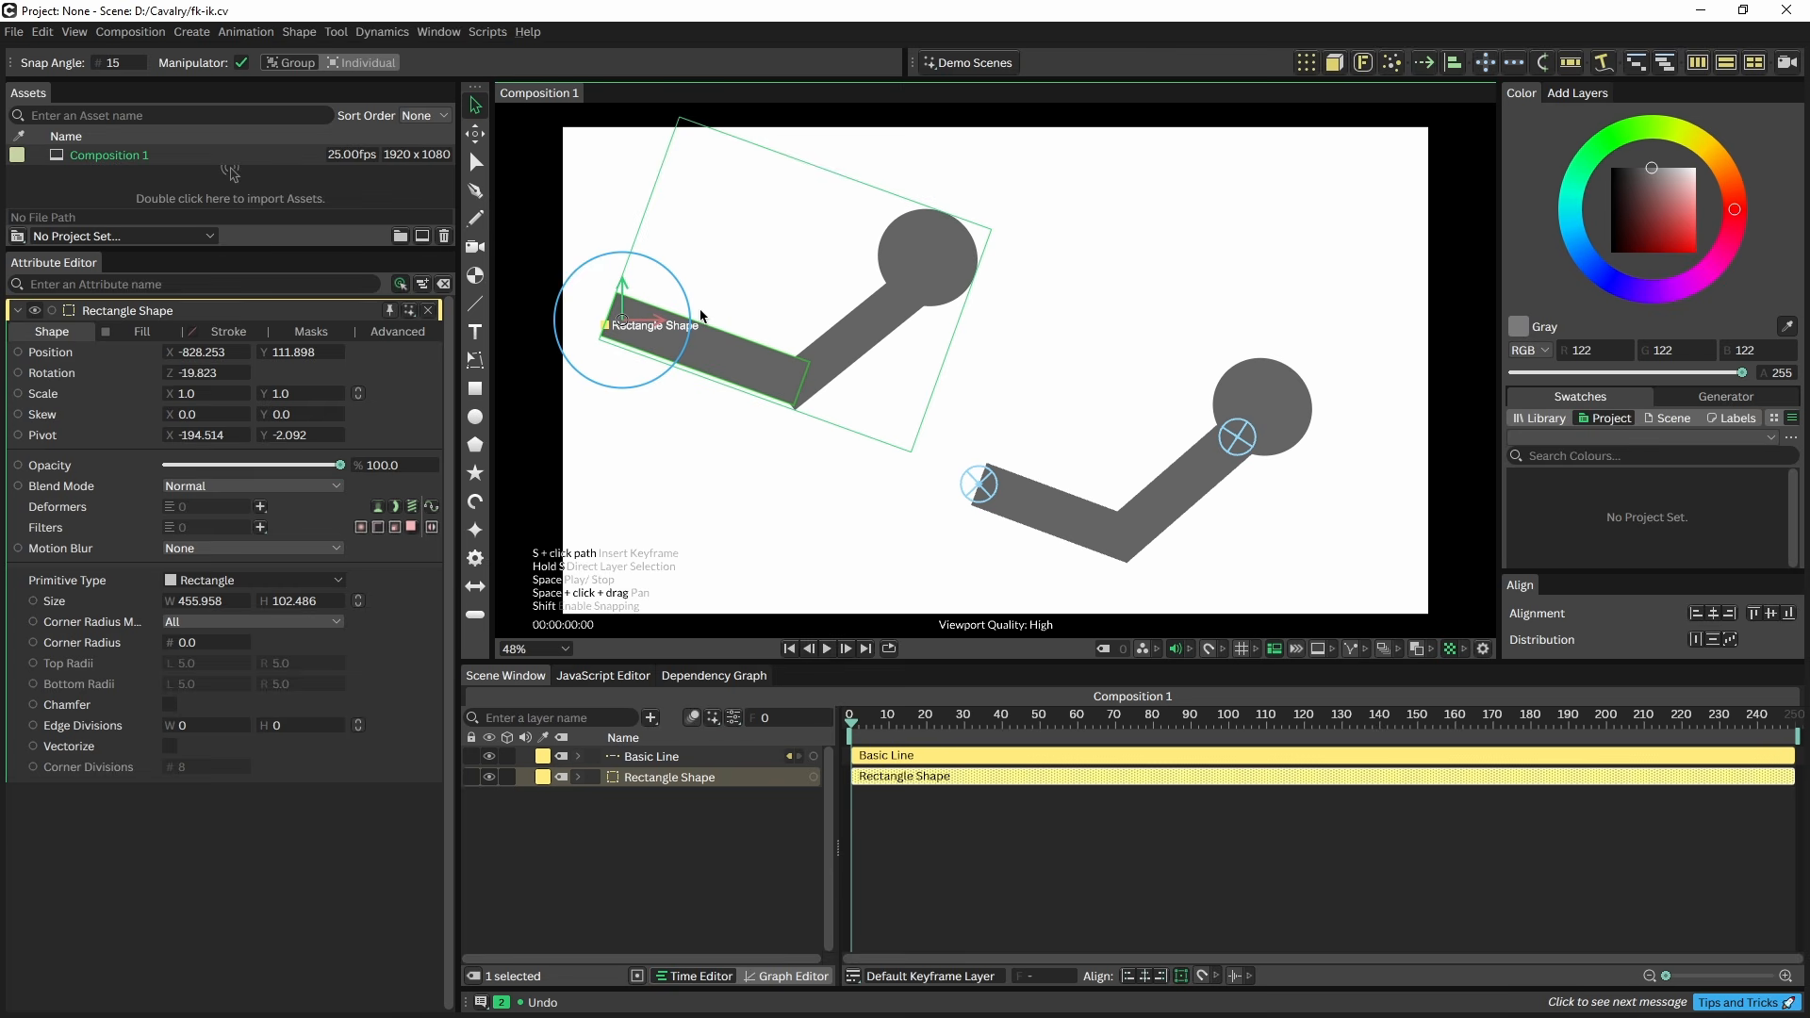
mouse_move(668, 273)
mouse_down()
mouse_move(687, 251)
mouse_move(671, 247)
mouse_up()
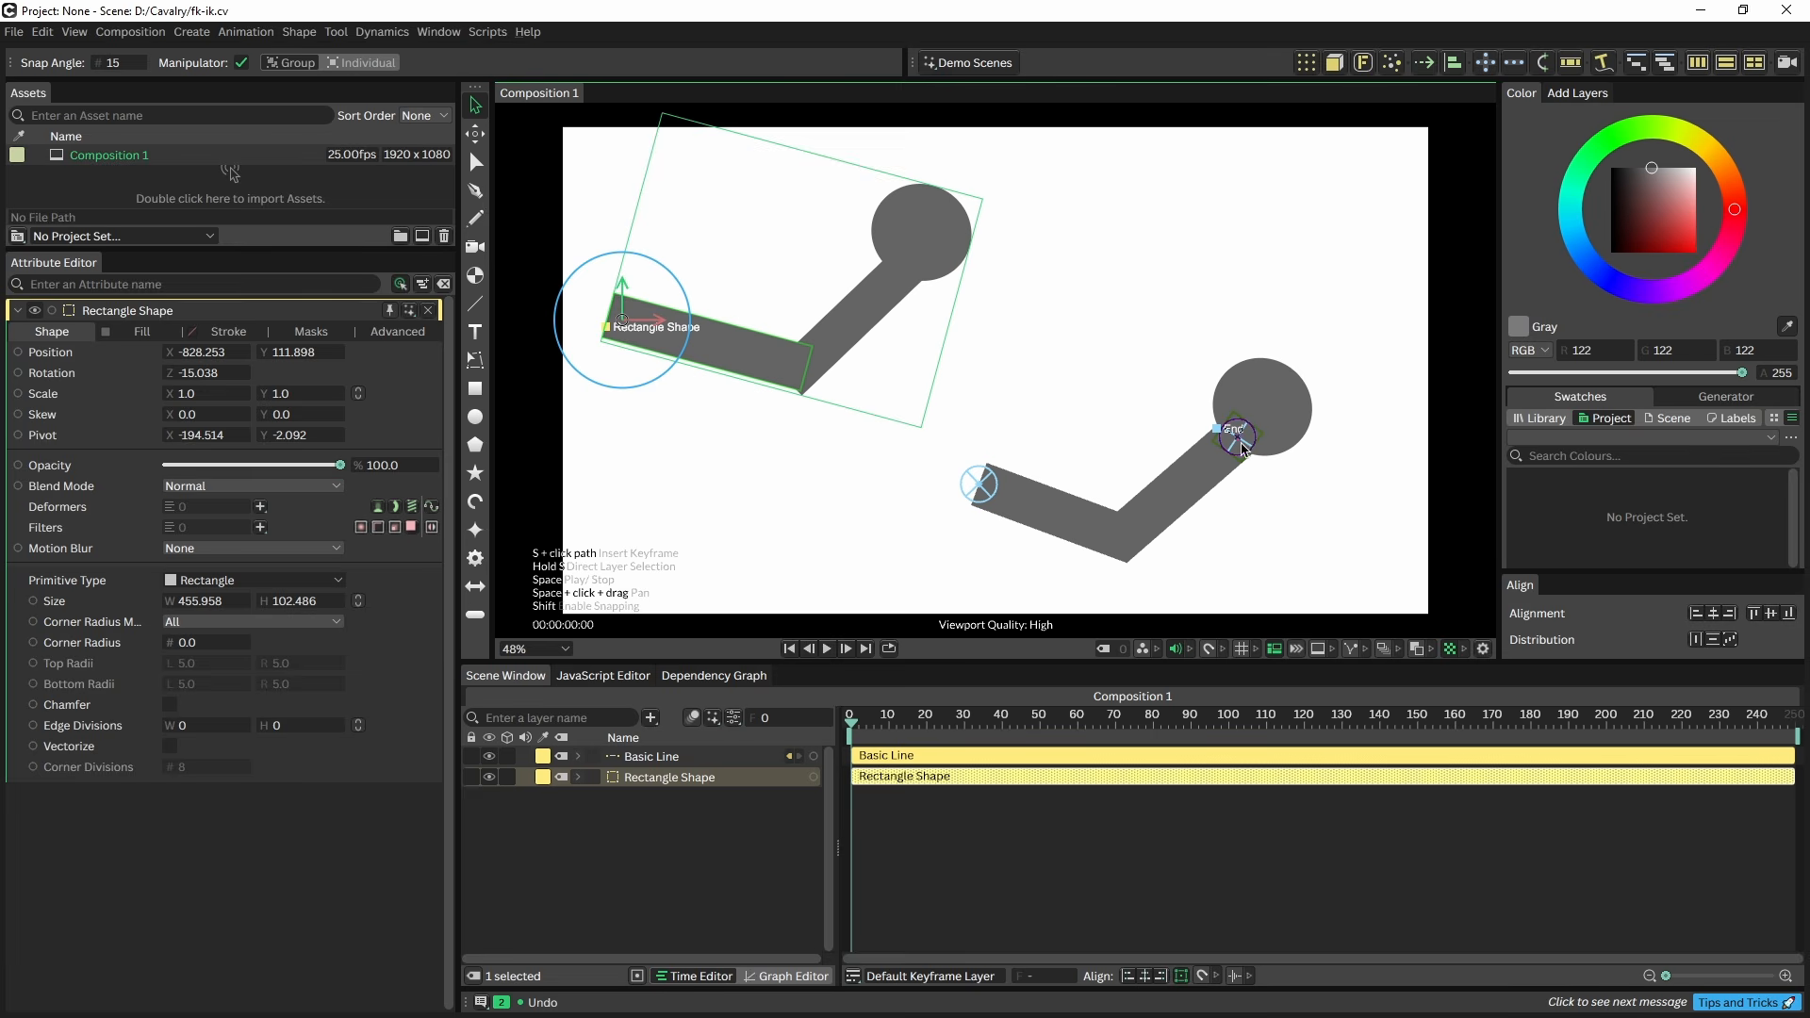
mouse_move(1241, 443)
mouse_down()
mouse_move(1230, 414)
mouse_move(1174, 405)
mouse_move(1169, 383)
mouse_move(1242, 450)
mouse_move(1251, 434)
mouse_move(1196, 454)
mouse_move(1257, 470)
mouse_move(1225, 405)
mouse_move(1205, 452)
mouse_move(1217, 431)
mouse_up()
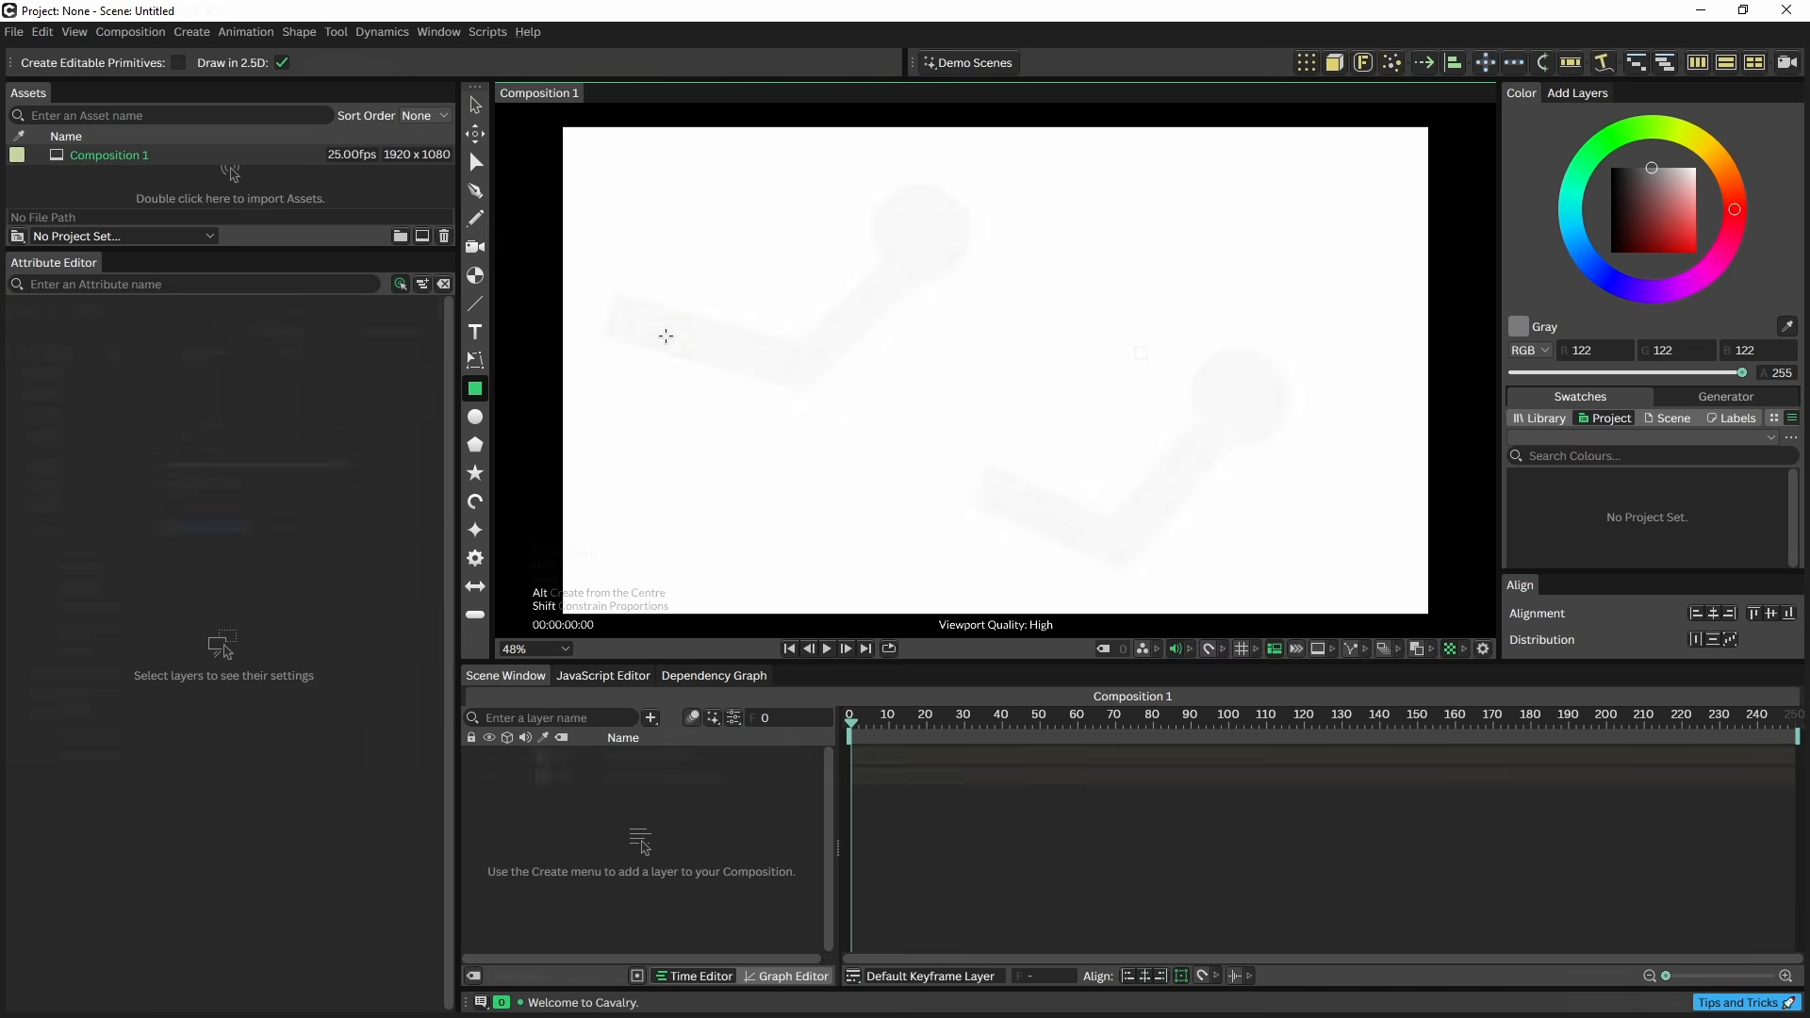
- Draw overlapping rectangles of about 642 × 186 and 535 × 182, with an ellipse of radius about 163 × 184 at the right end
drag(648, 317, 936, 401)
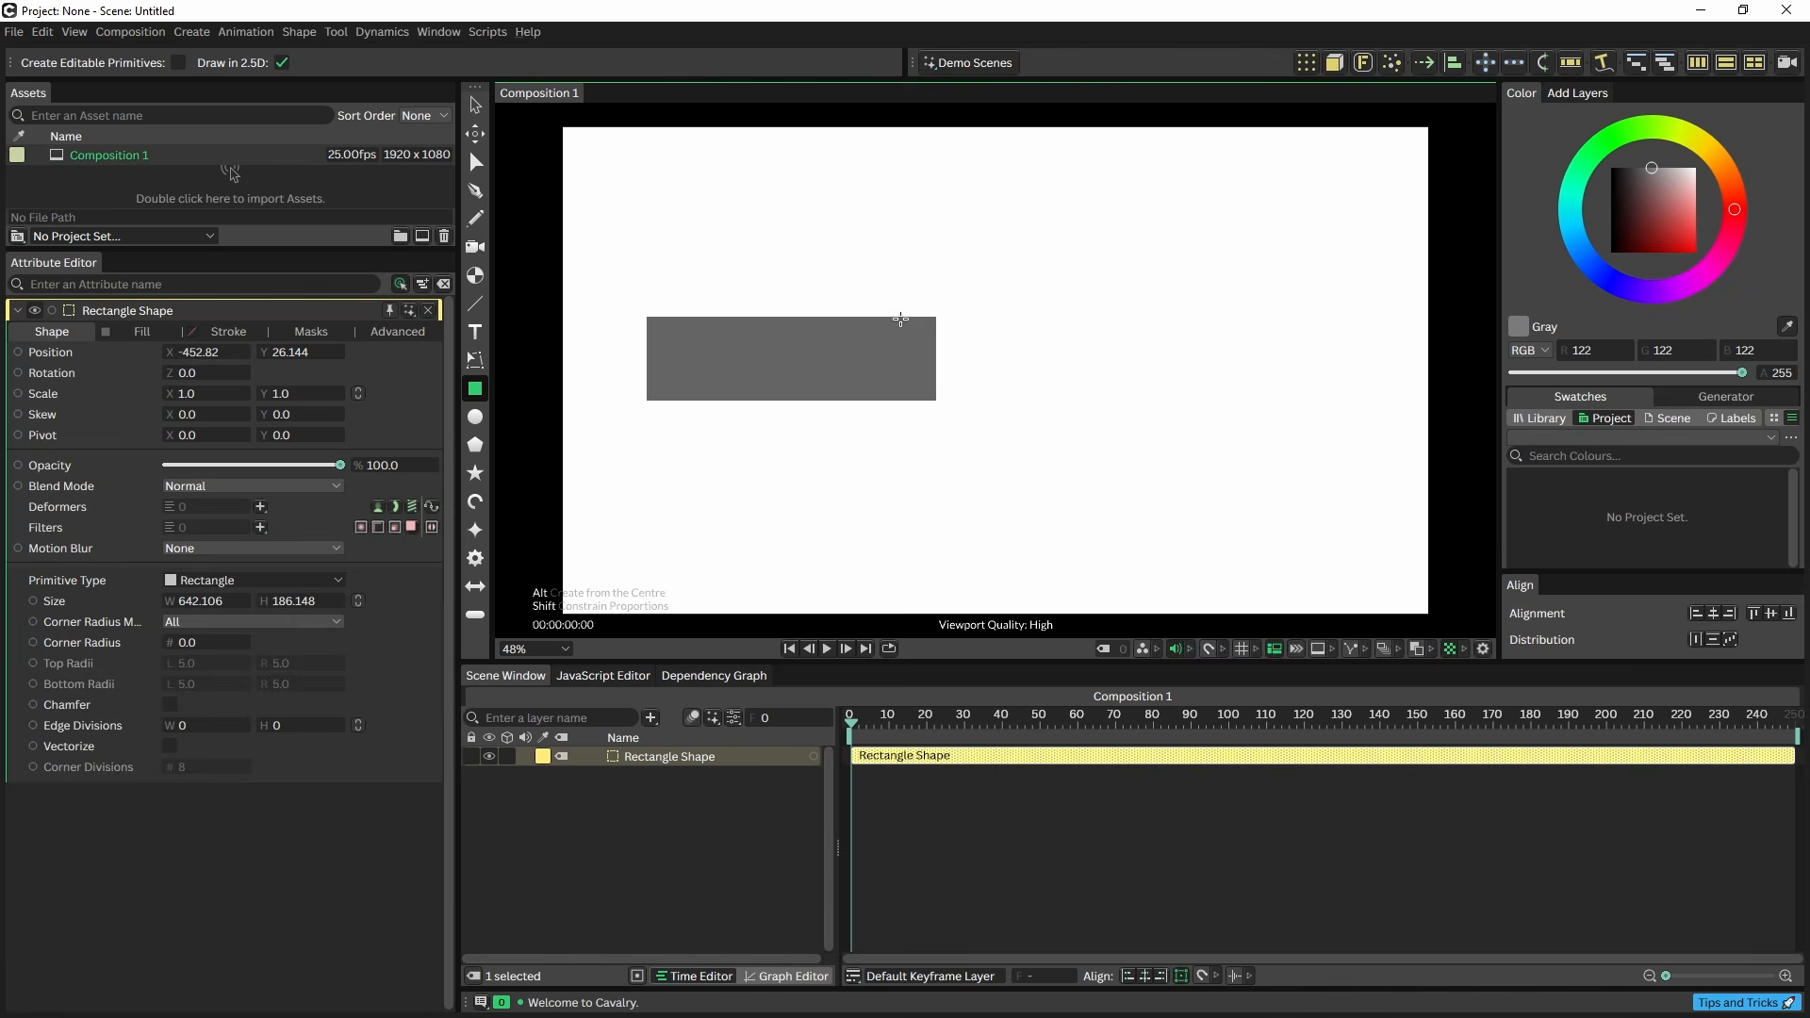
drag(893, 317, 1134, 400)
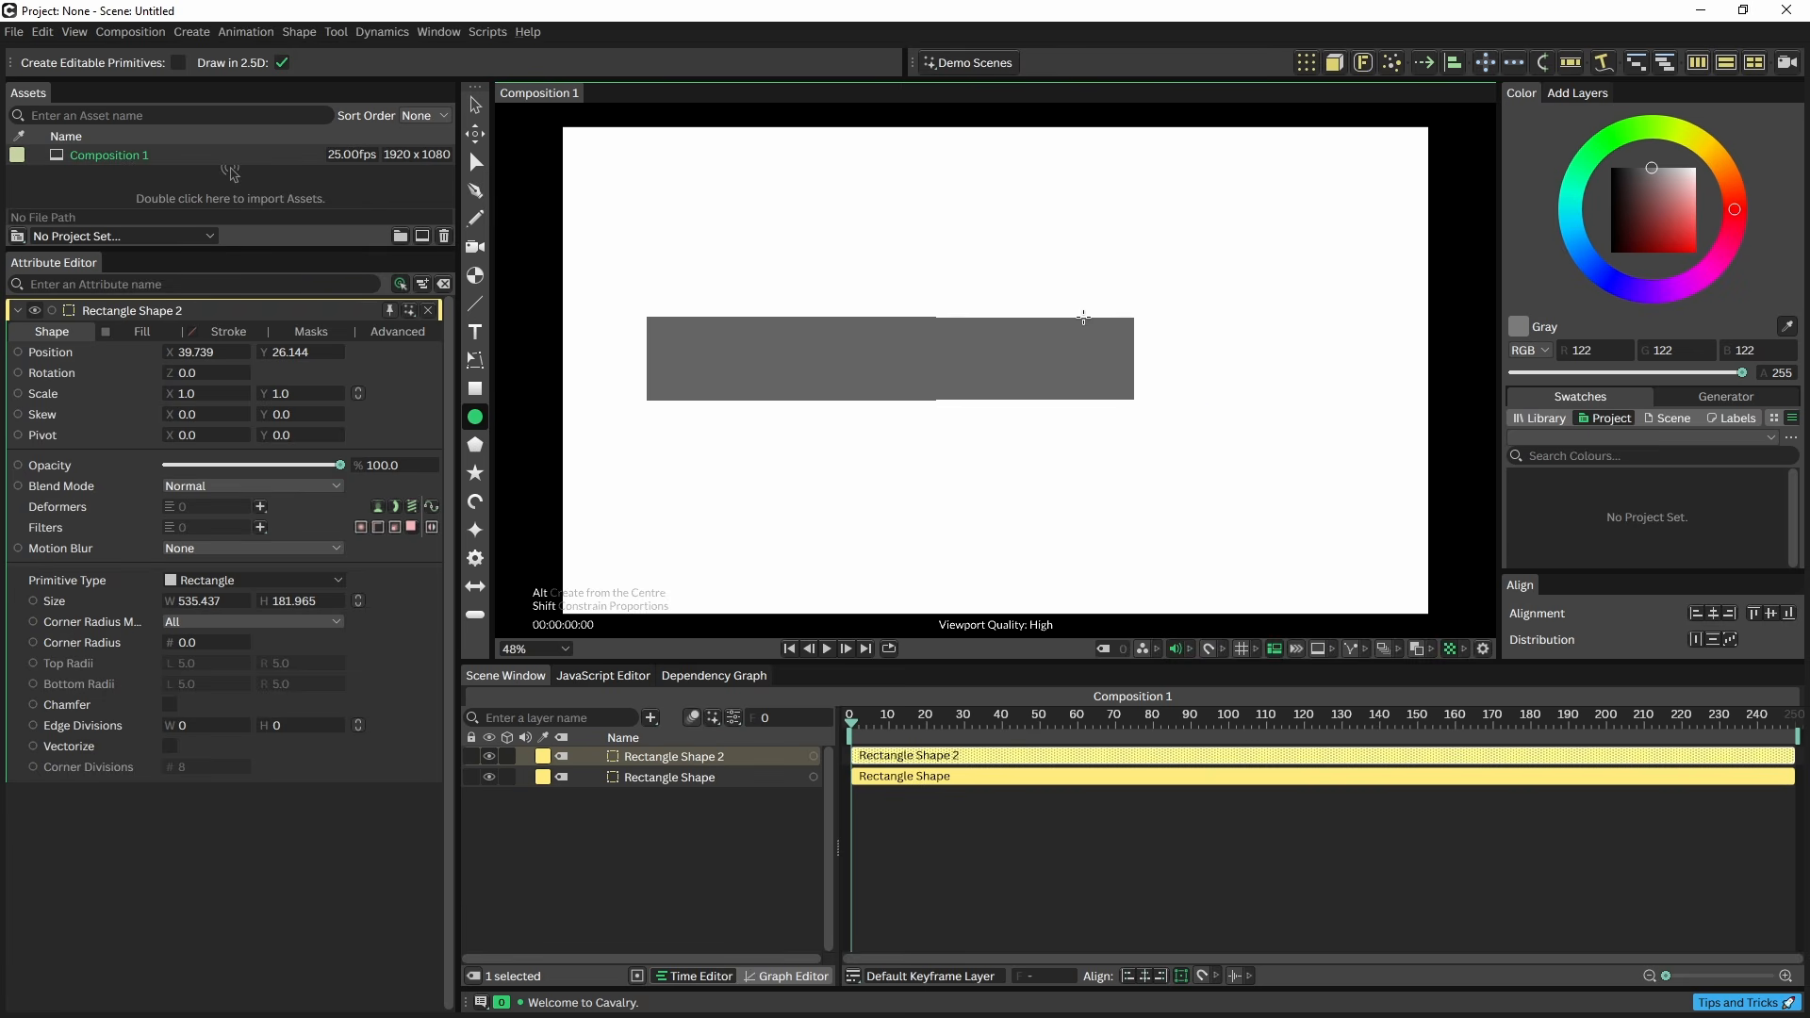
drag(1095, 273, 1241, 437)
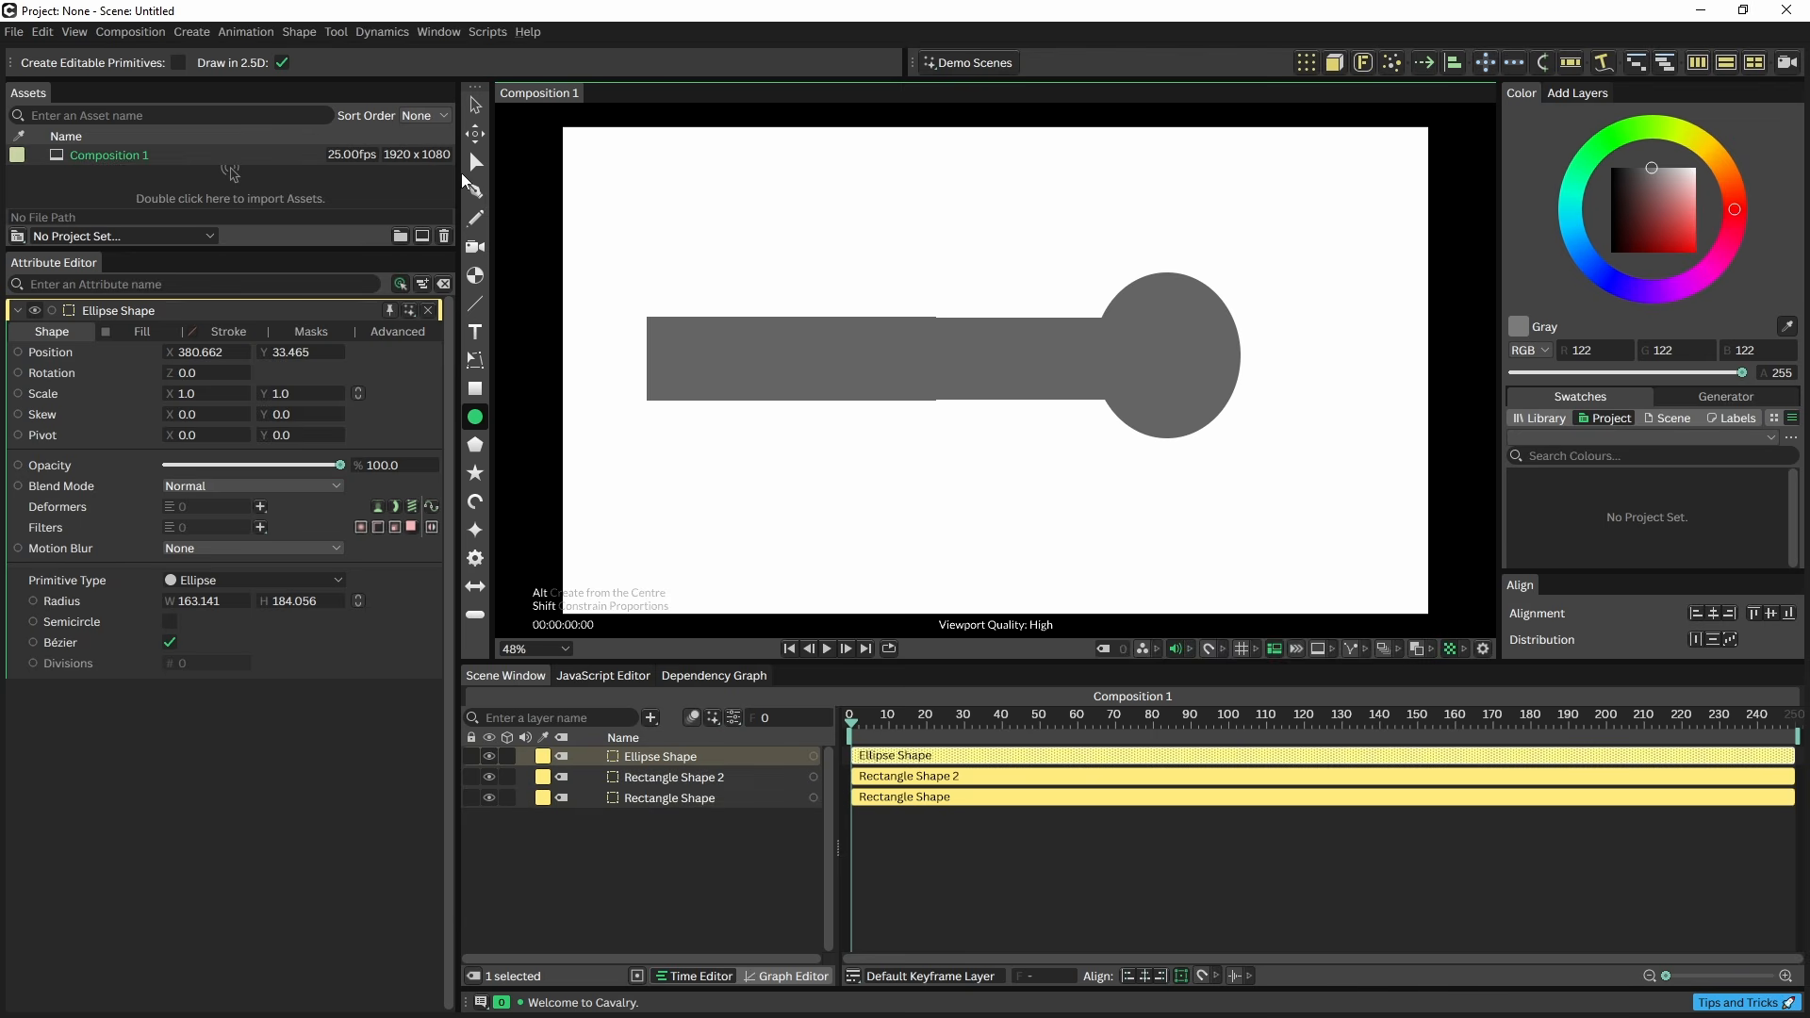
- Move each shape's pivot to its left joint, at about X -287 for the first rectangle, -215 for the second and -121 for the ellipse
click(475, 105)
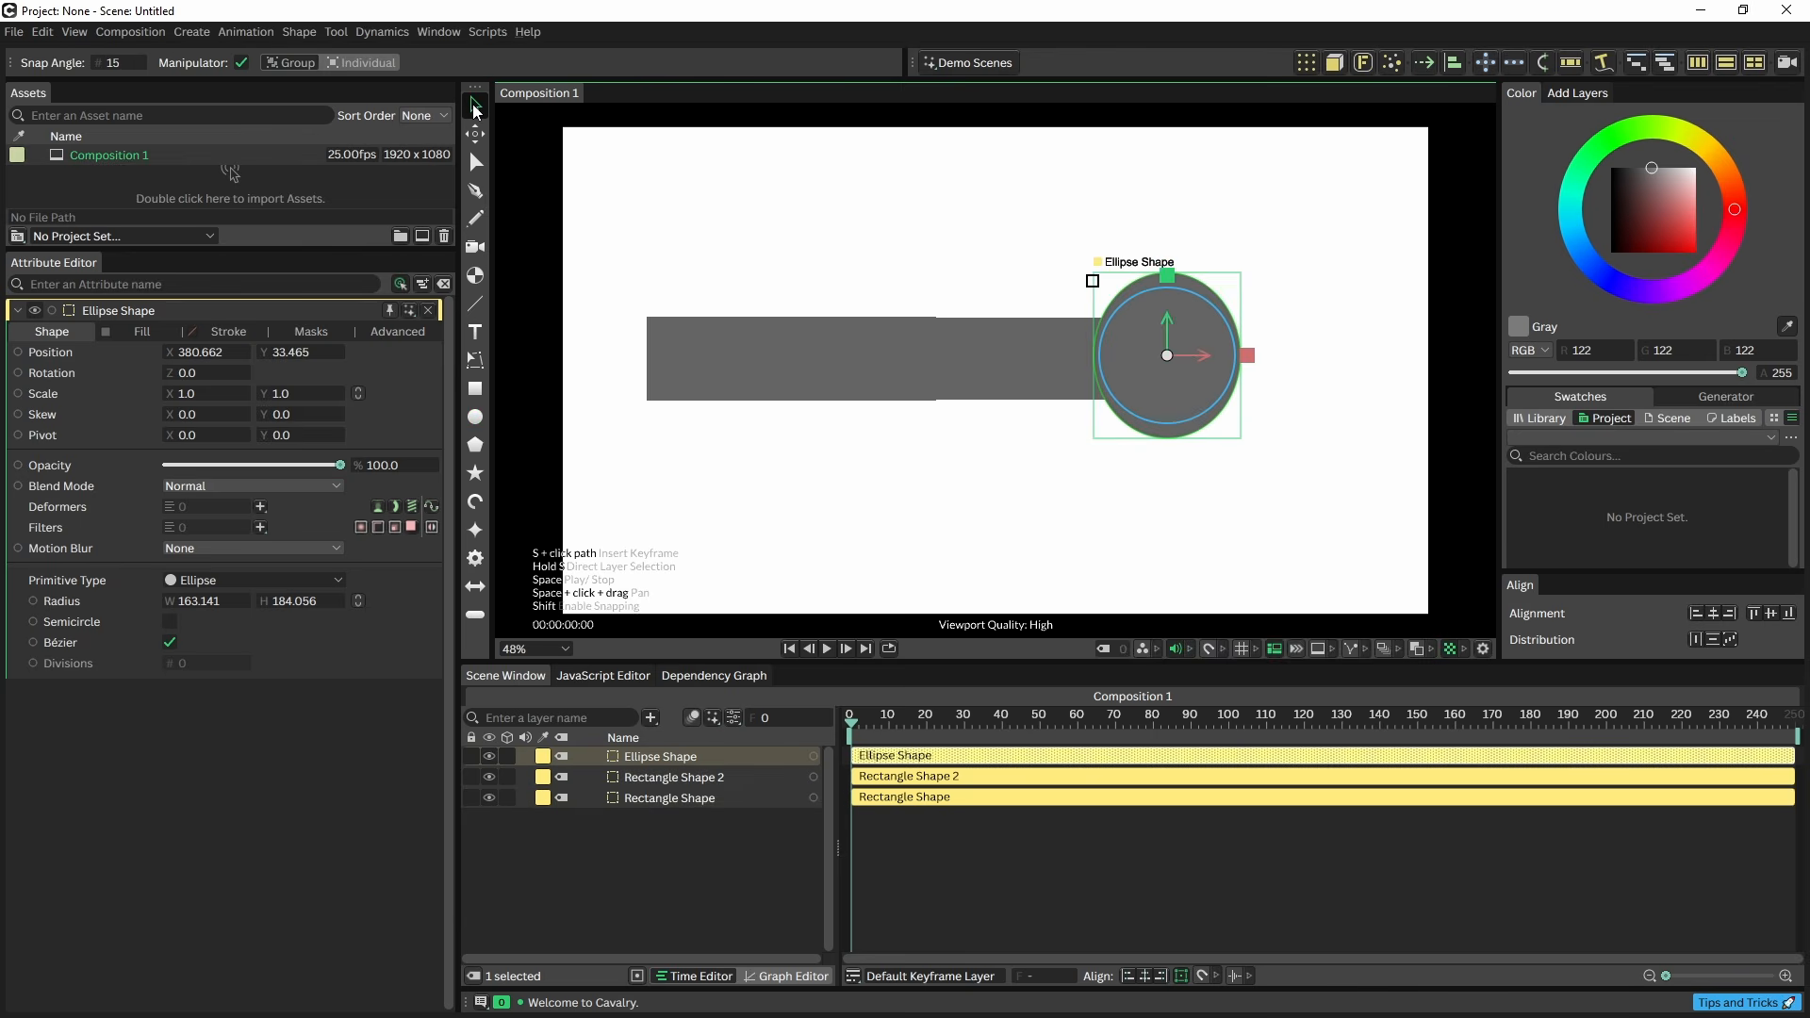
click(764, 372)
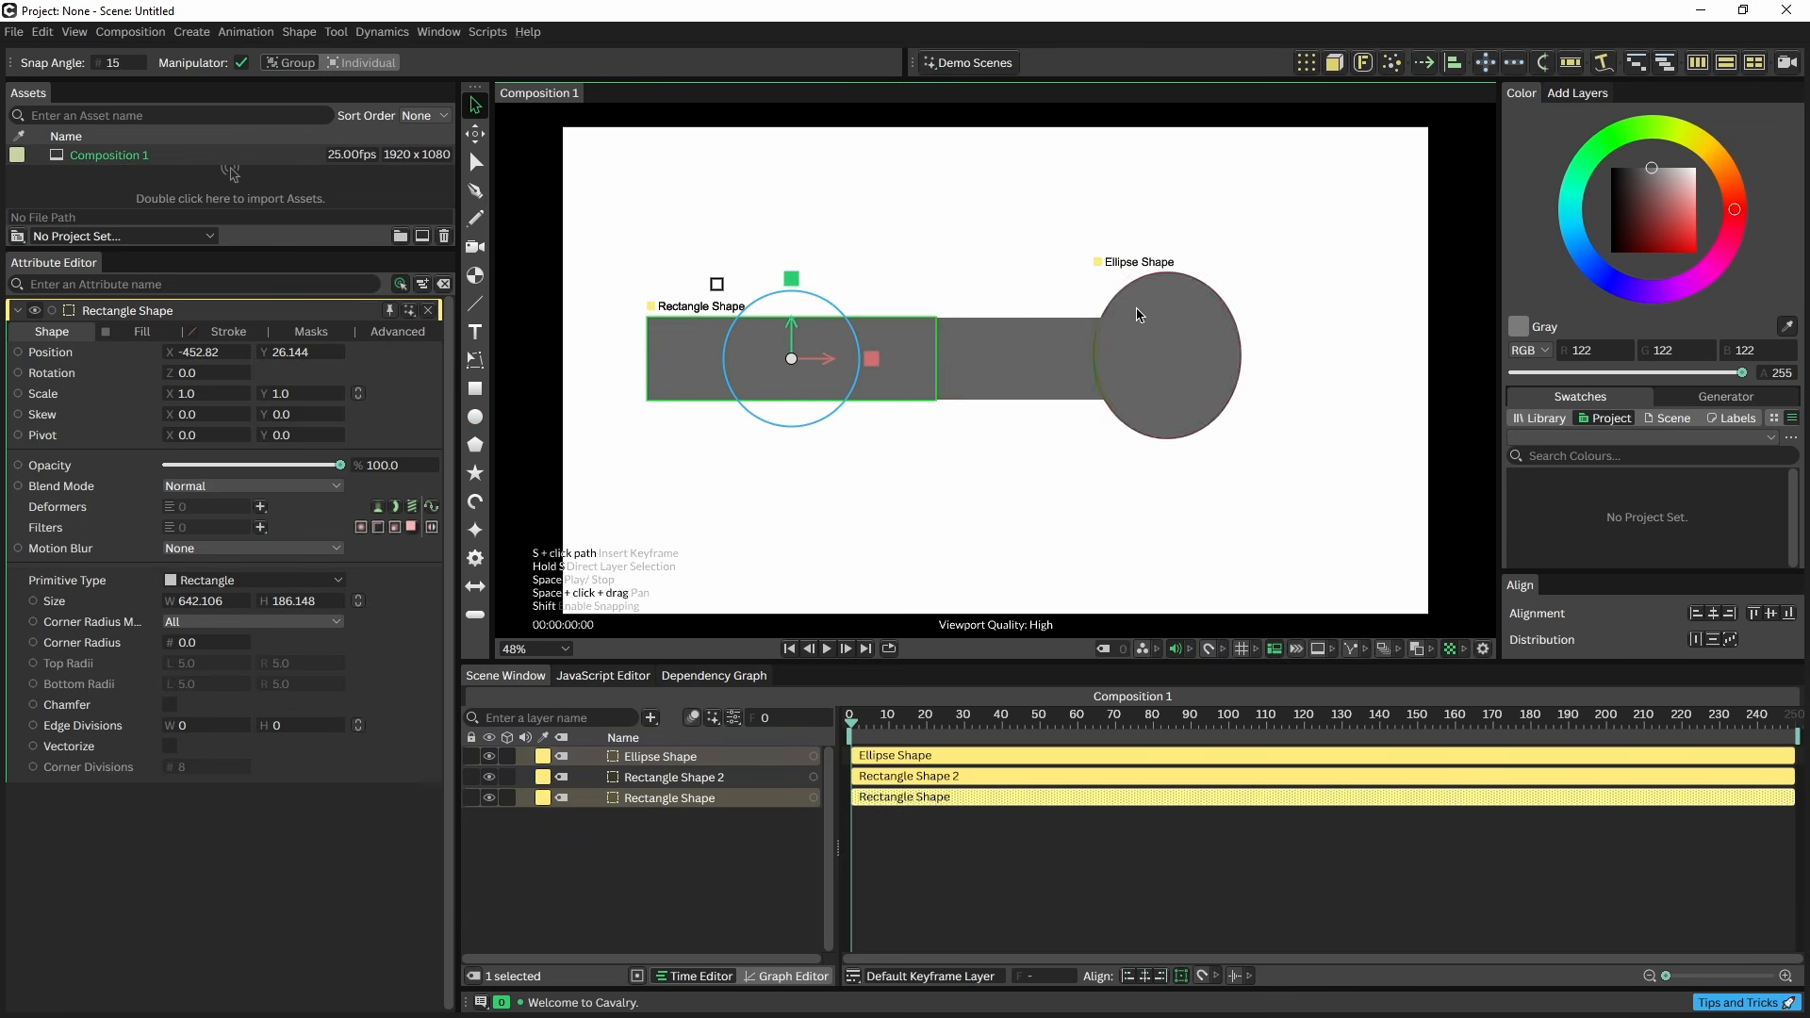
click(1011, 368)
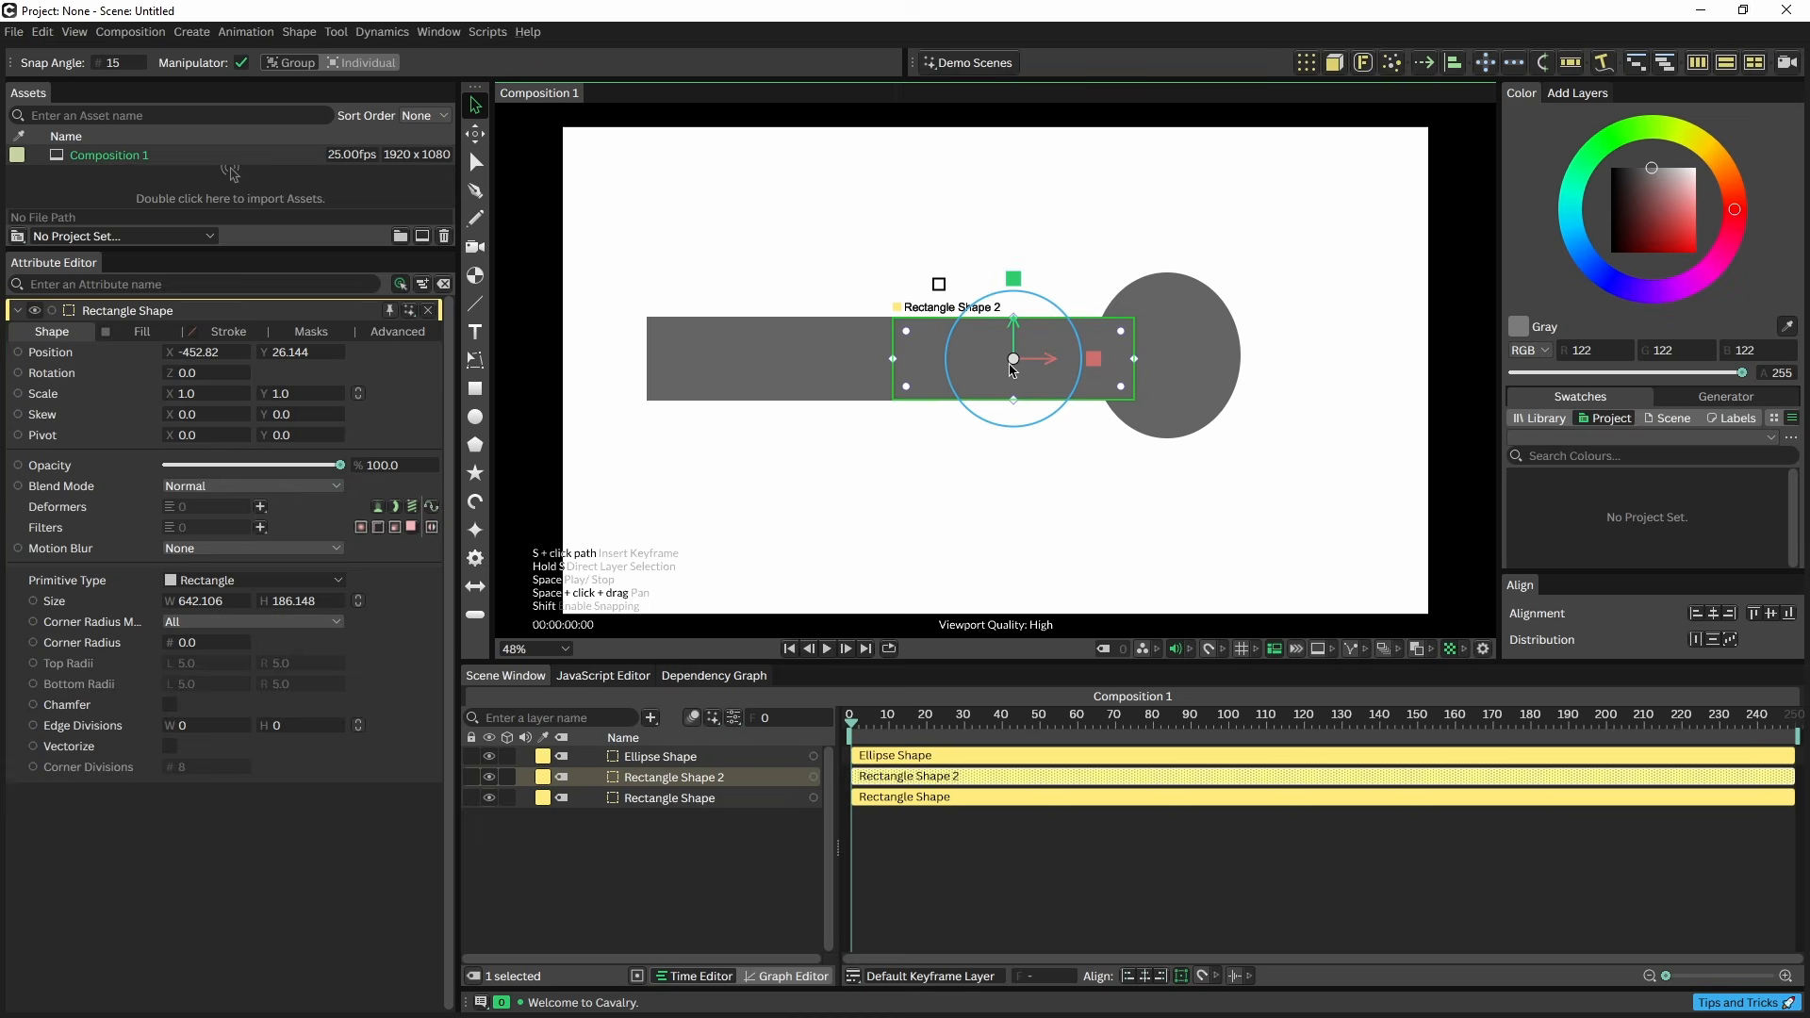
click(791, 365)
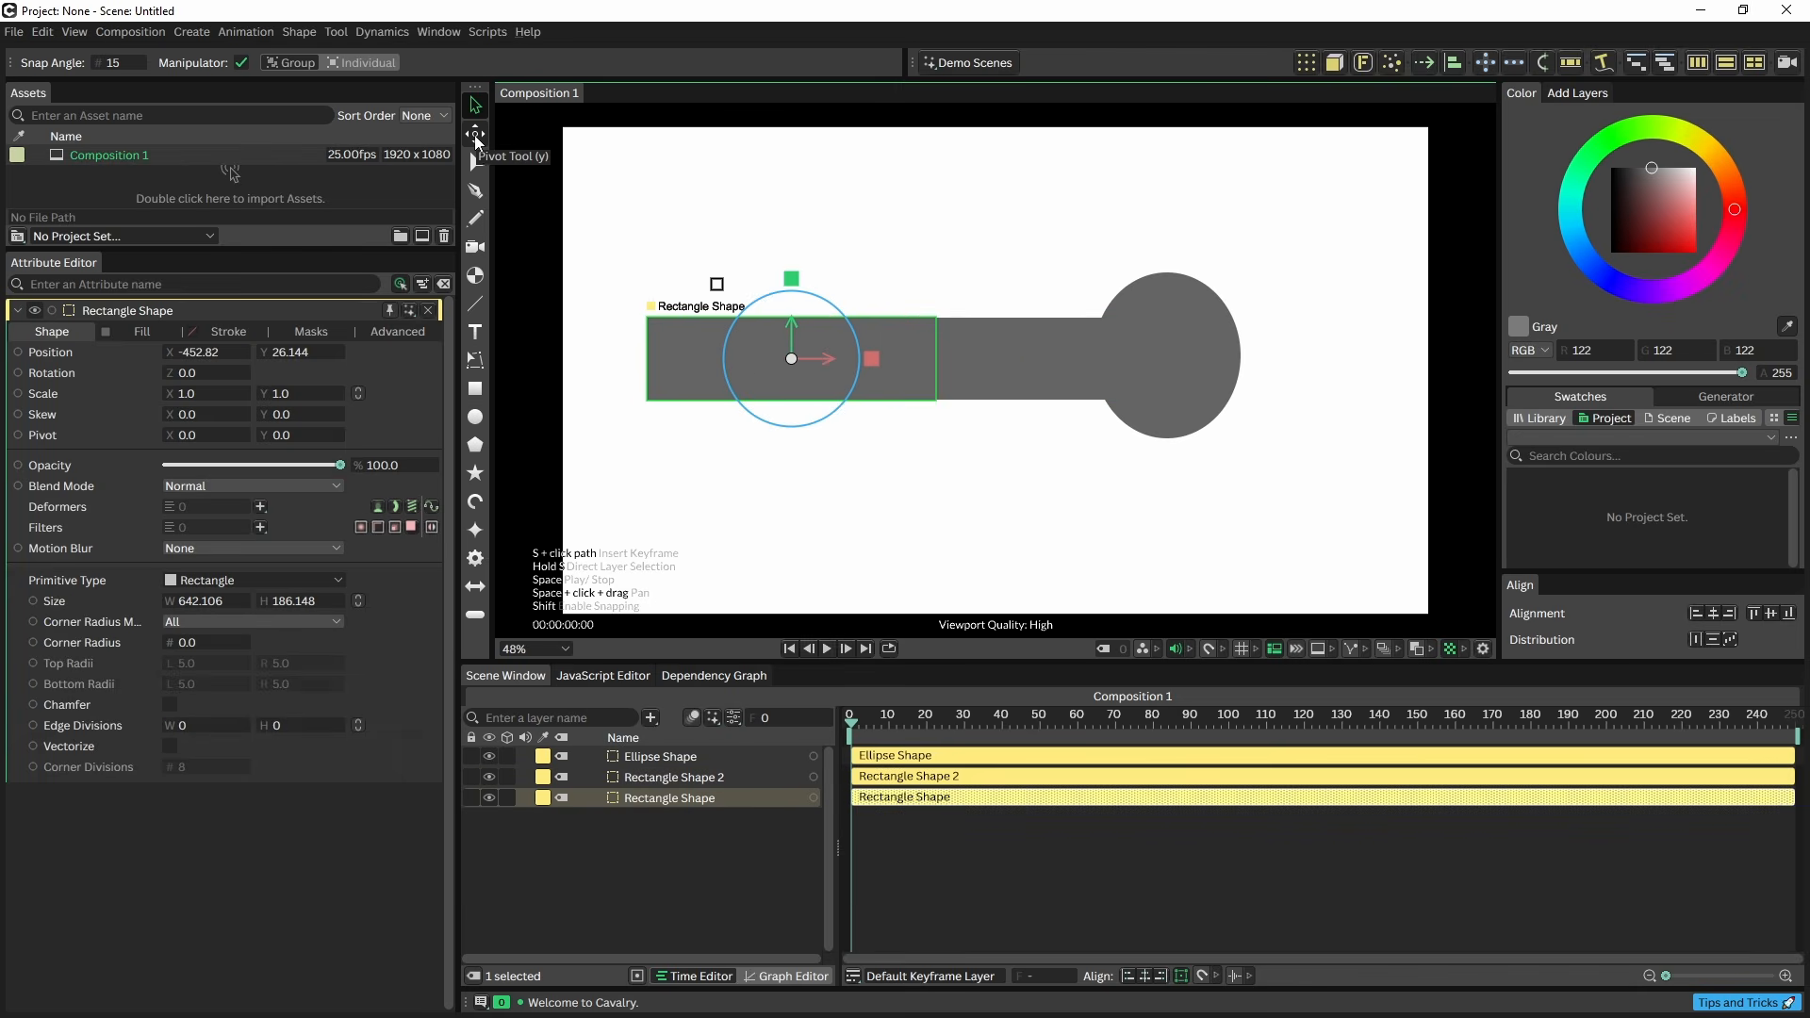
click(475, 135)
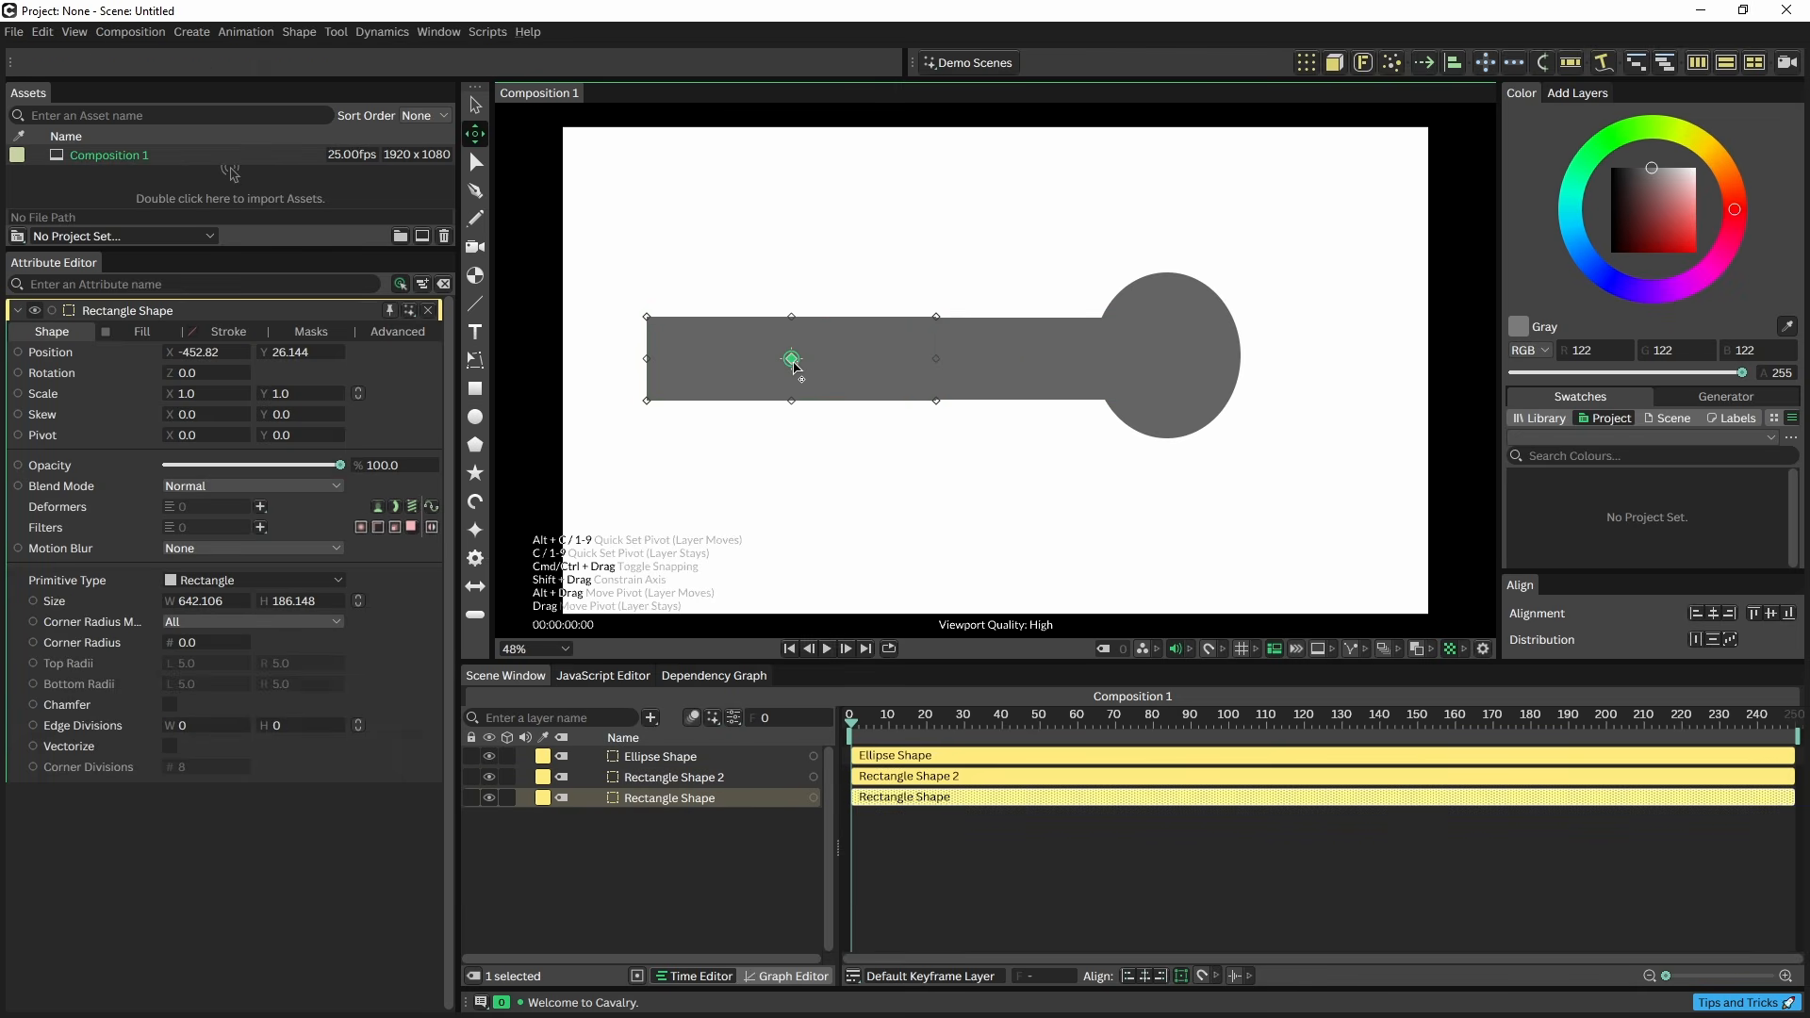
drag(793, 364, 670, 364)
click(1000, 365)
drag(1013, 362, 922, 367)
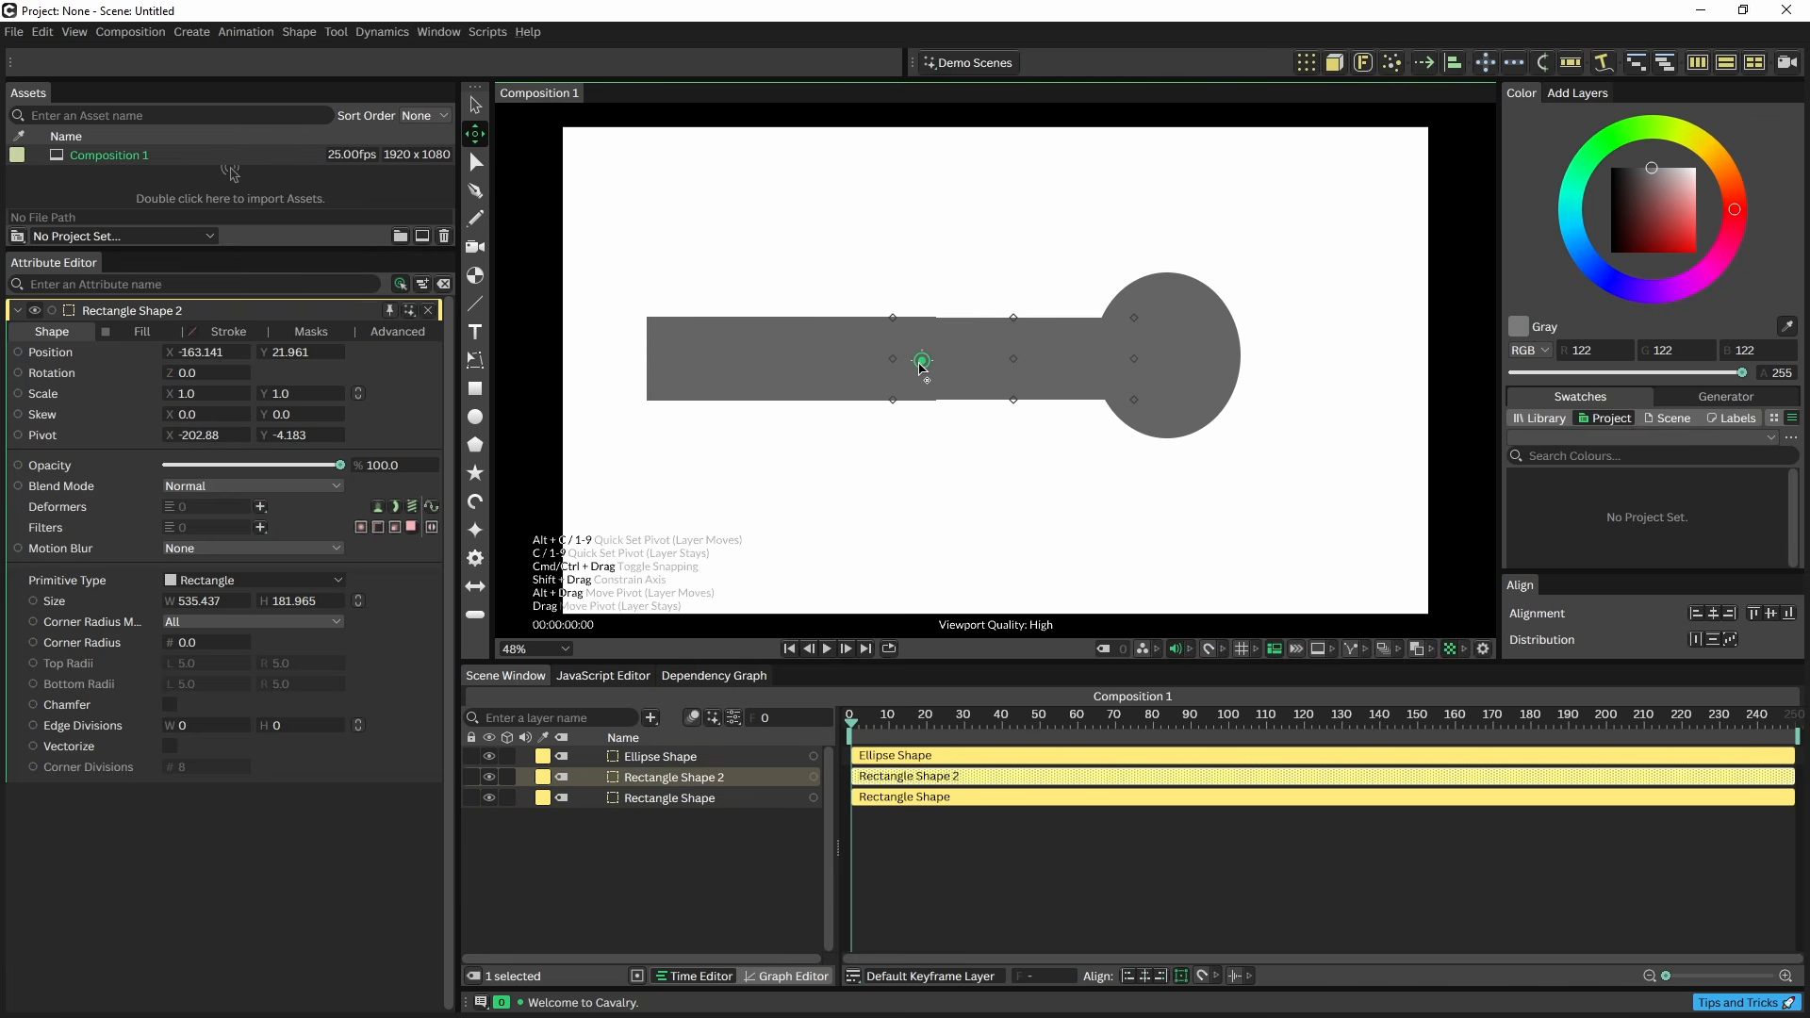
click(1162, 365)
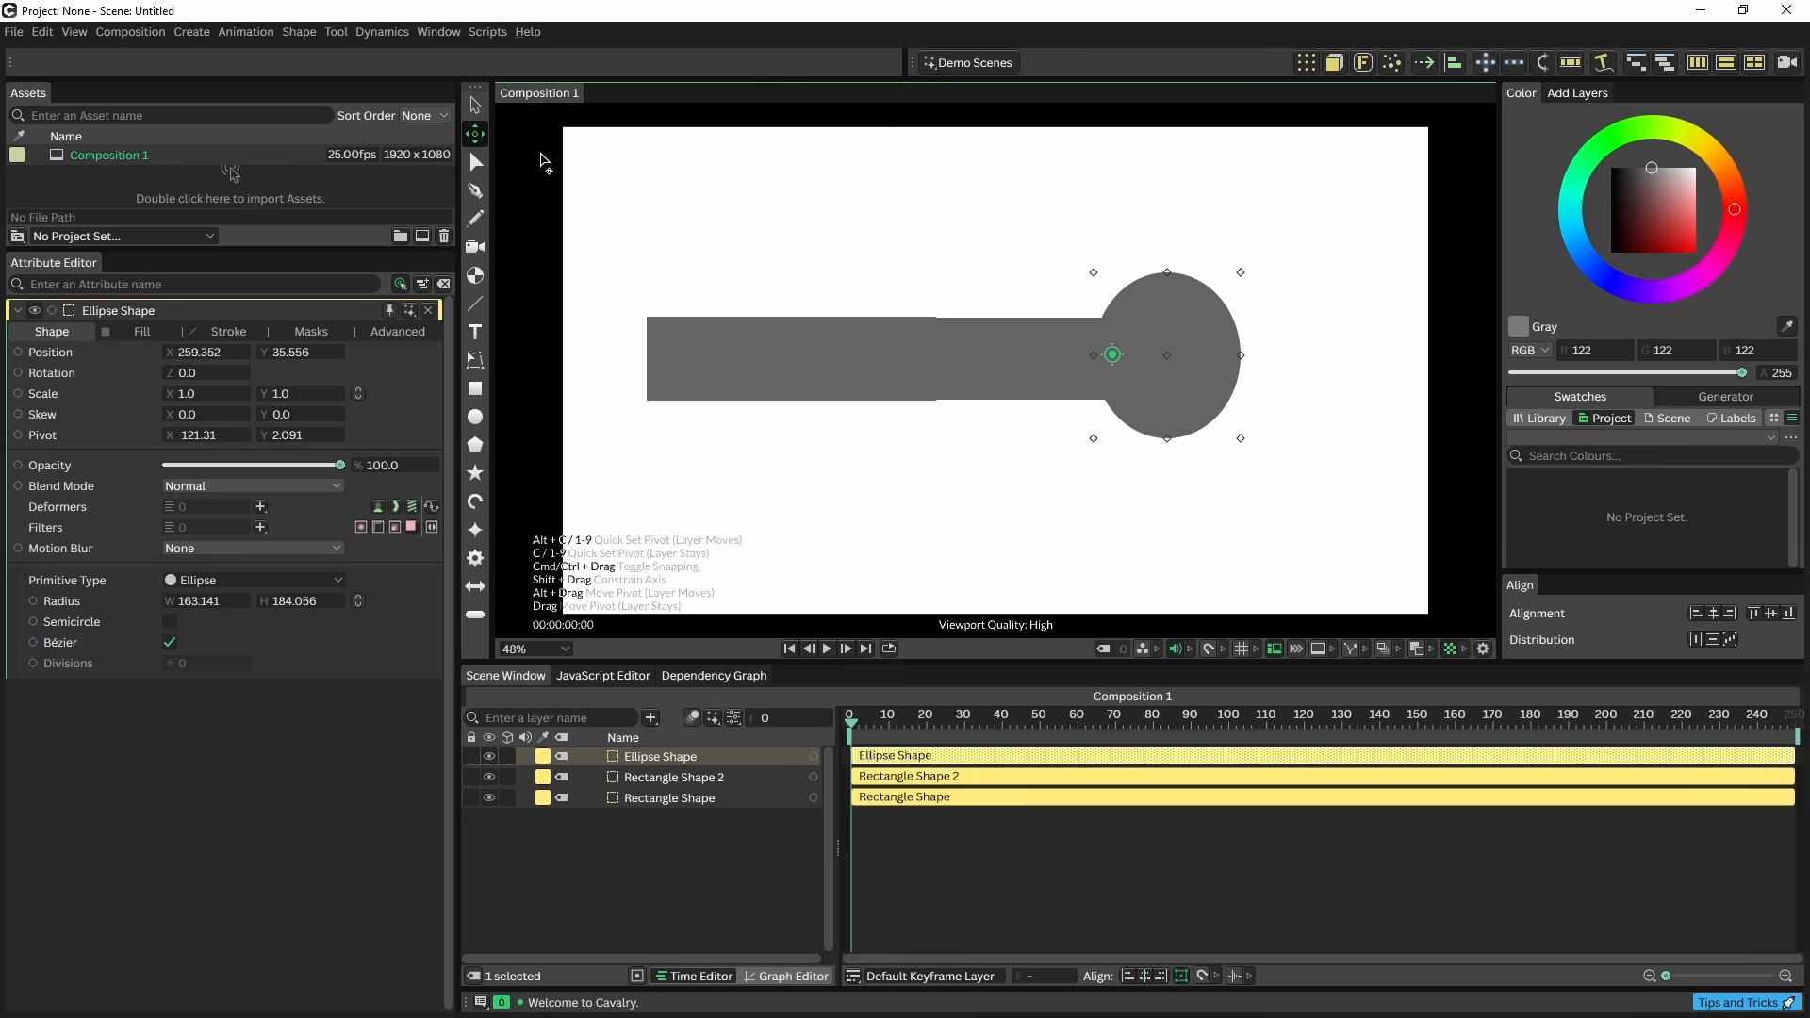
- Parent the ellipse to Rectangle Shape 2, and Rectangle Shape 2 to Rectangle Shape, to form an arm hierarchy
click(671, 800)
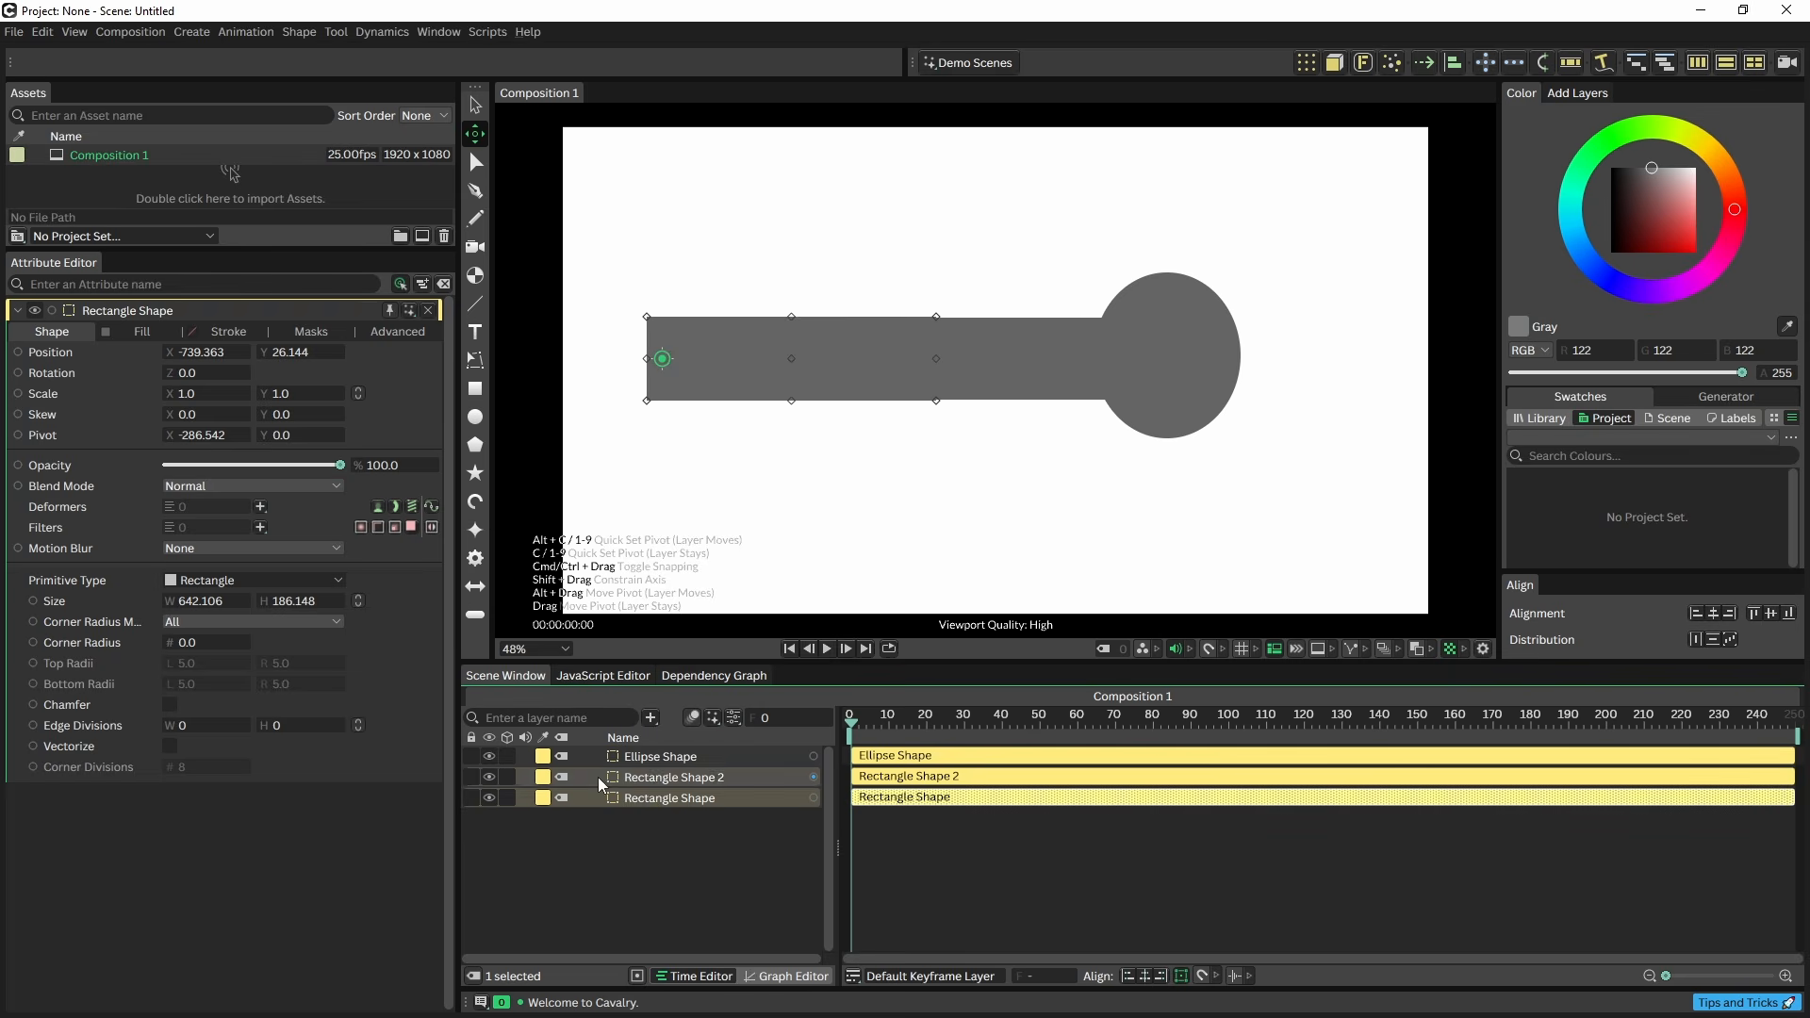
click(654, 779)
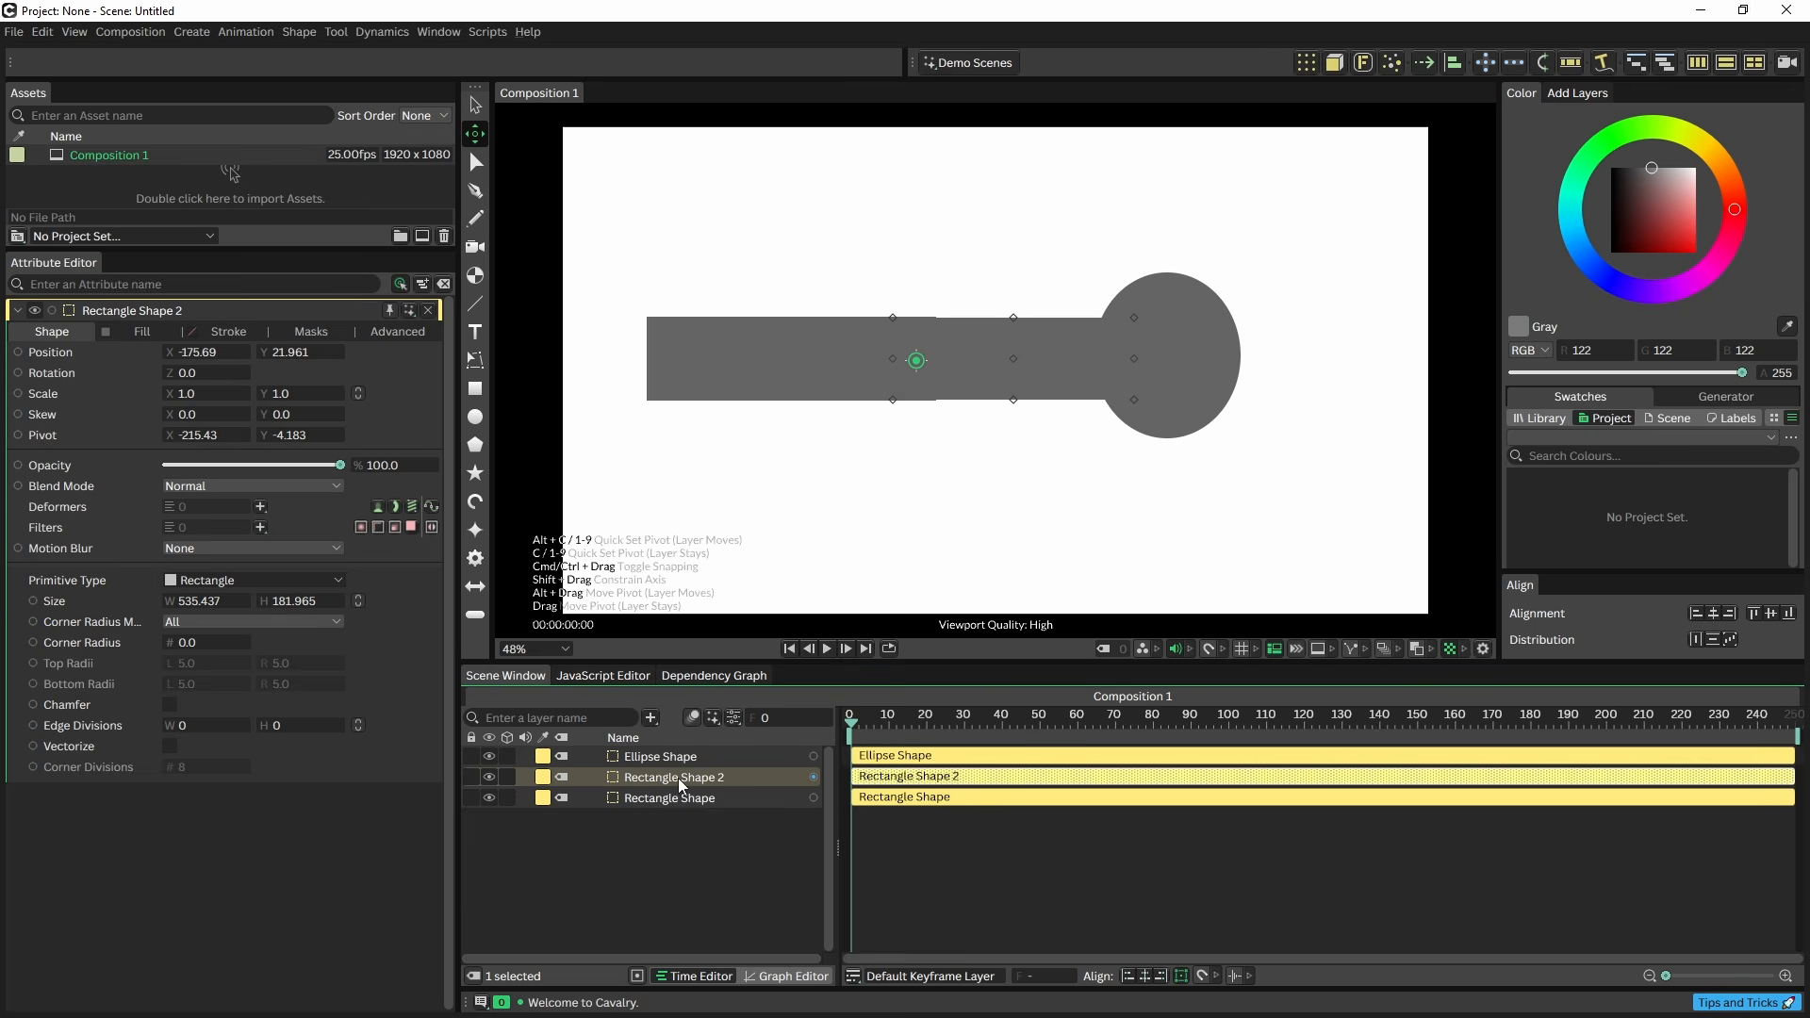
mouse_move(682, 777)
mouse_down()
mouse_move(664, 798)
mouse_move(643, 751)
mouse_move(705, 798)
mouse_up()
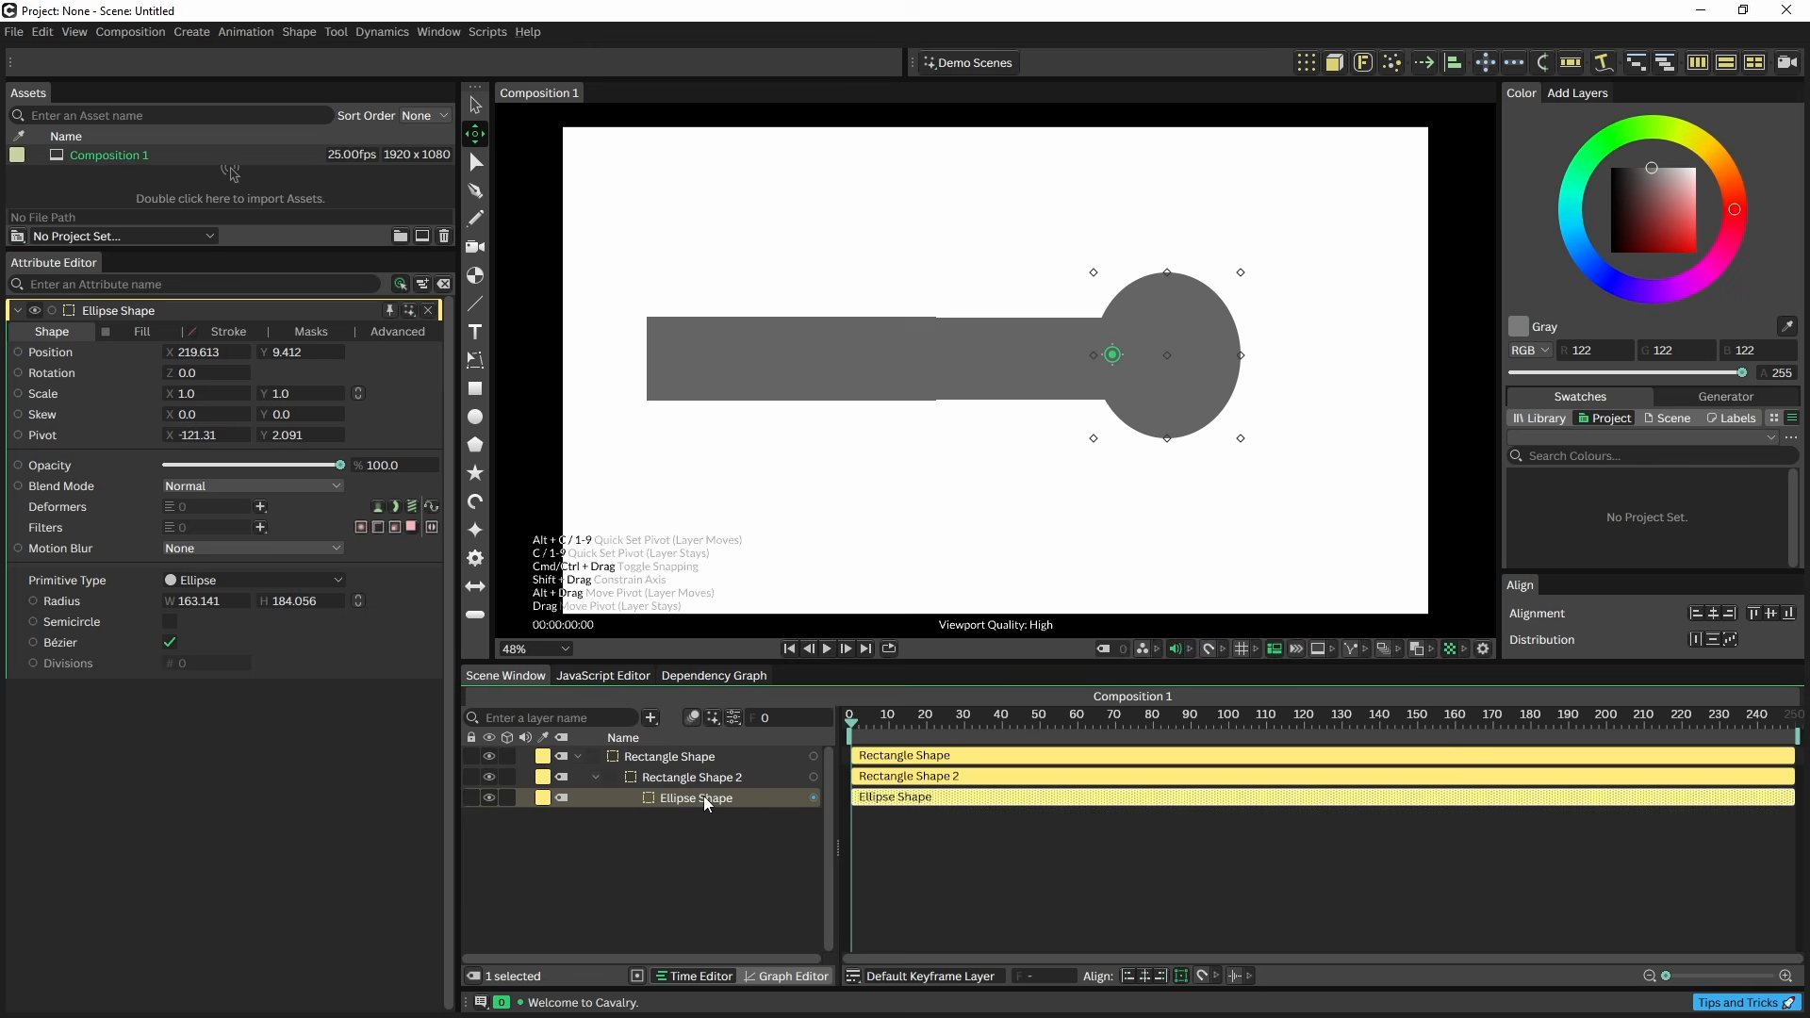
- Pose the arm by rotating the first rectangle to about 8°, the second to about -36° and the ellipse to about -42°
click(659, 754)
click(475, 104)
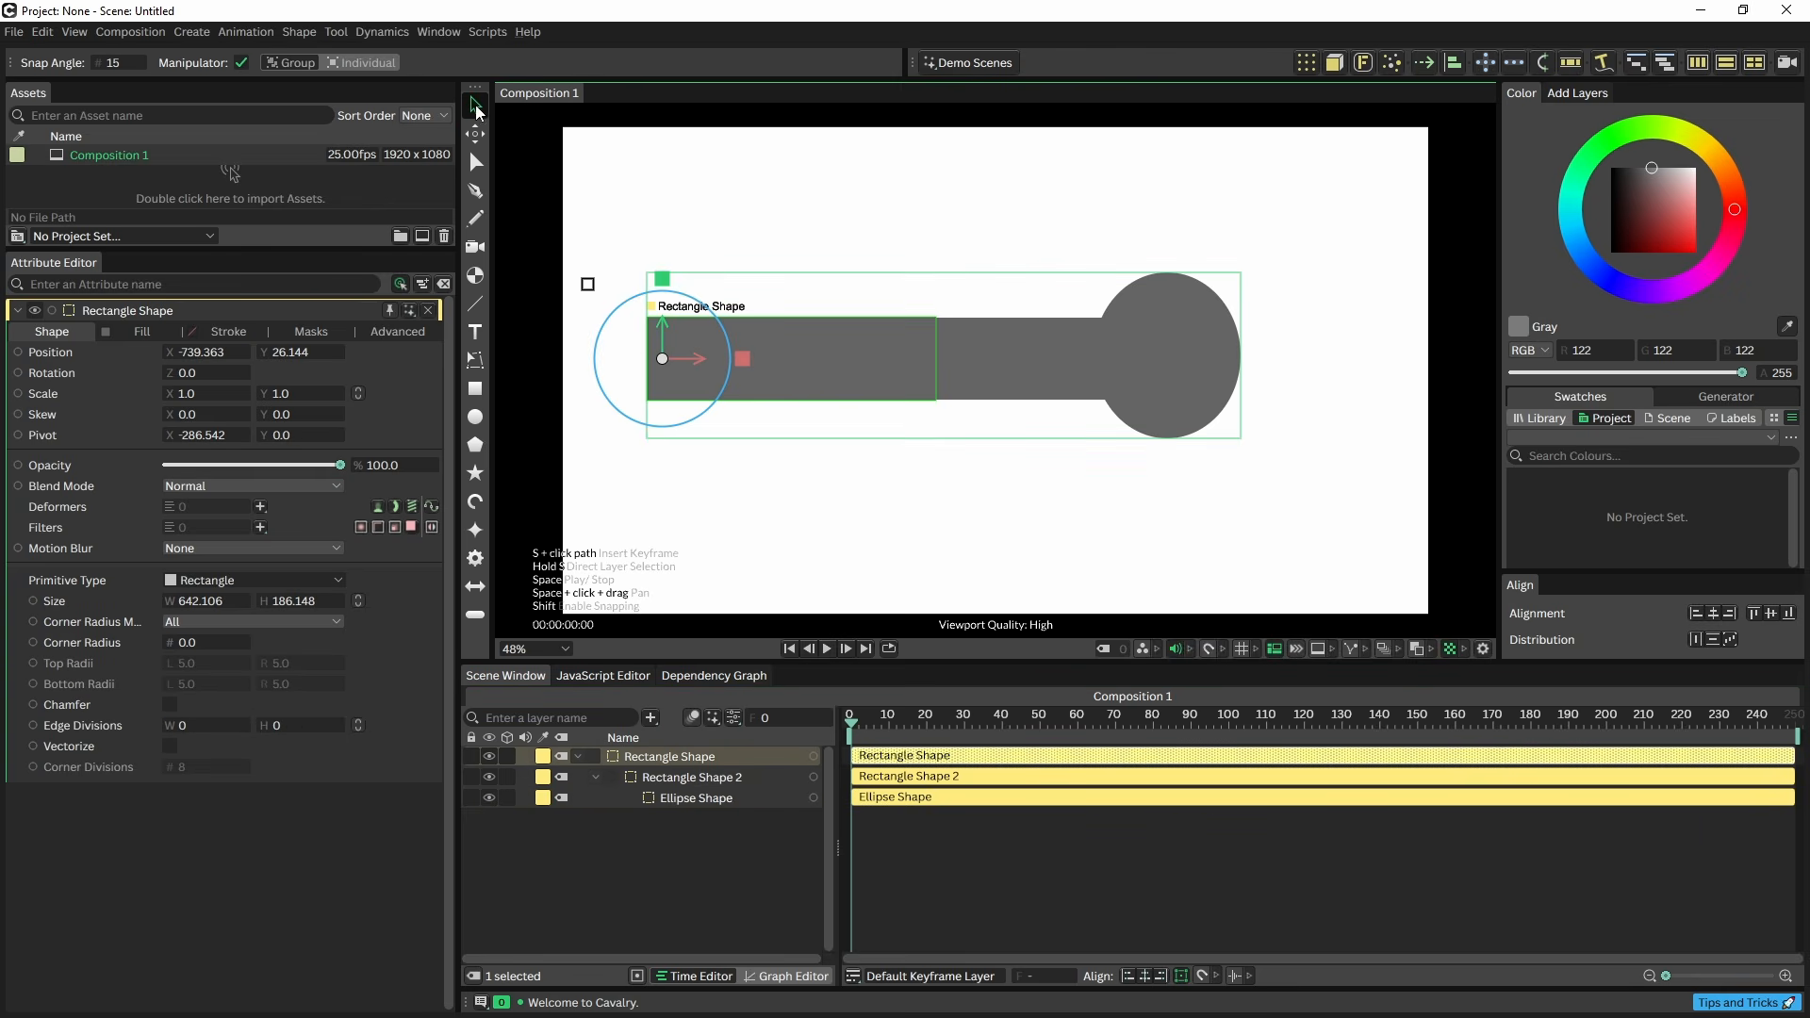
mouse_move(619, 303)
mouse_down()
mouse_move(653, 311)
mouse_move(591, 287)
mouse_up()
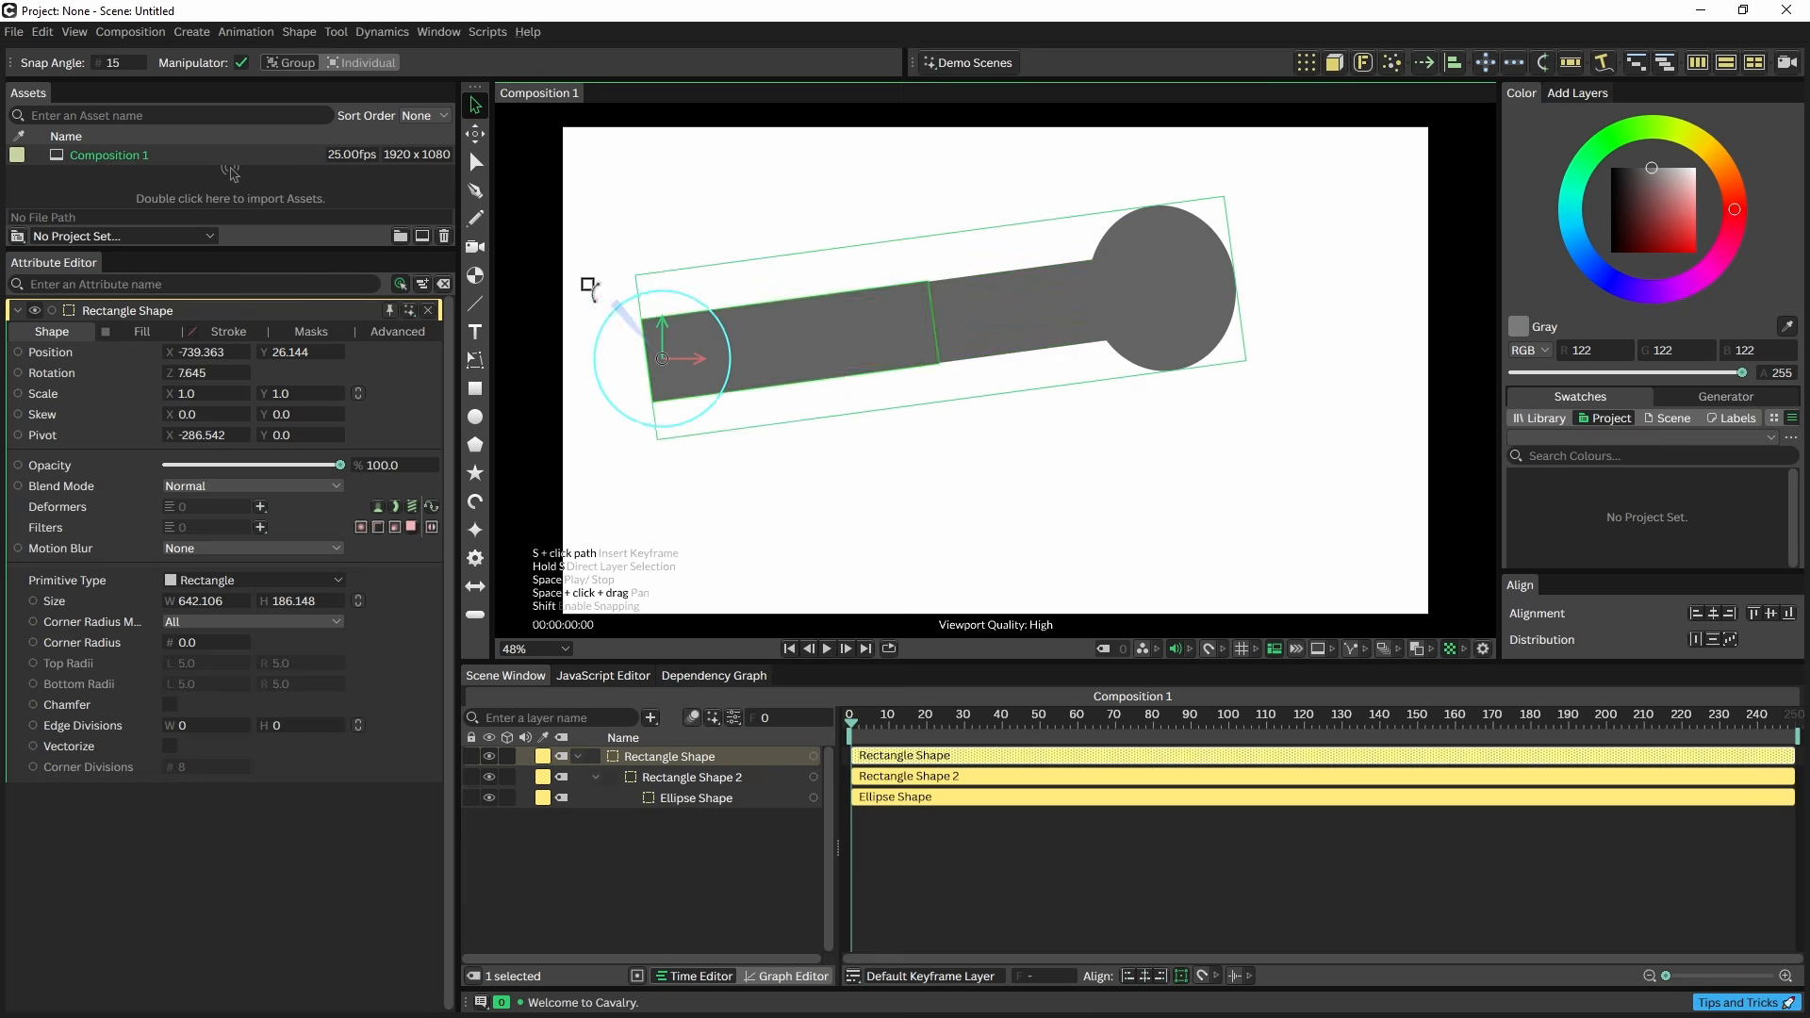
click(897, 266)
mouse_move(897, 265)
mouse_down()
mouse_move(928, 283)
mouse_move(912, 281)
mouse_up()
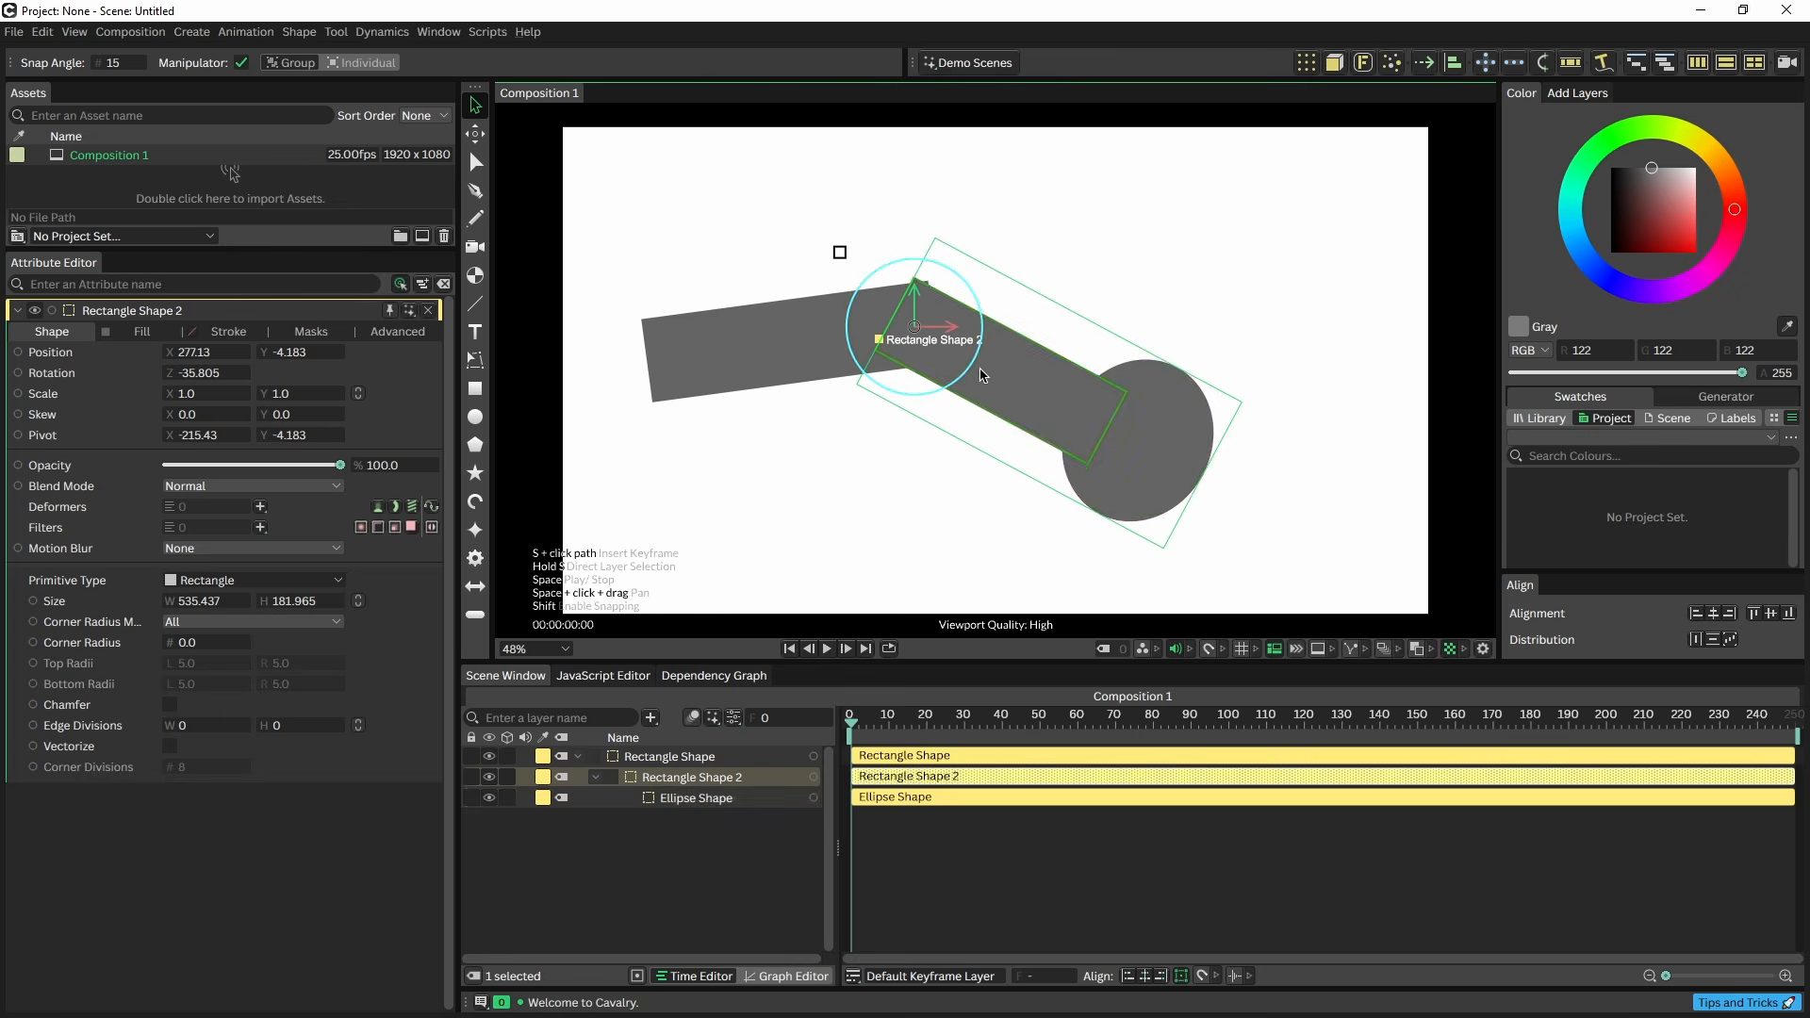
click(1159, 480)
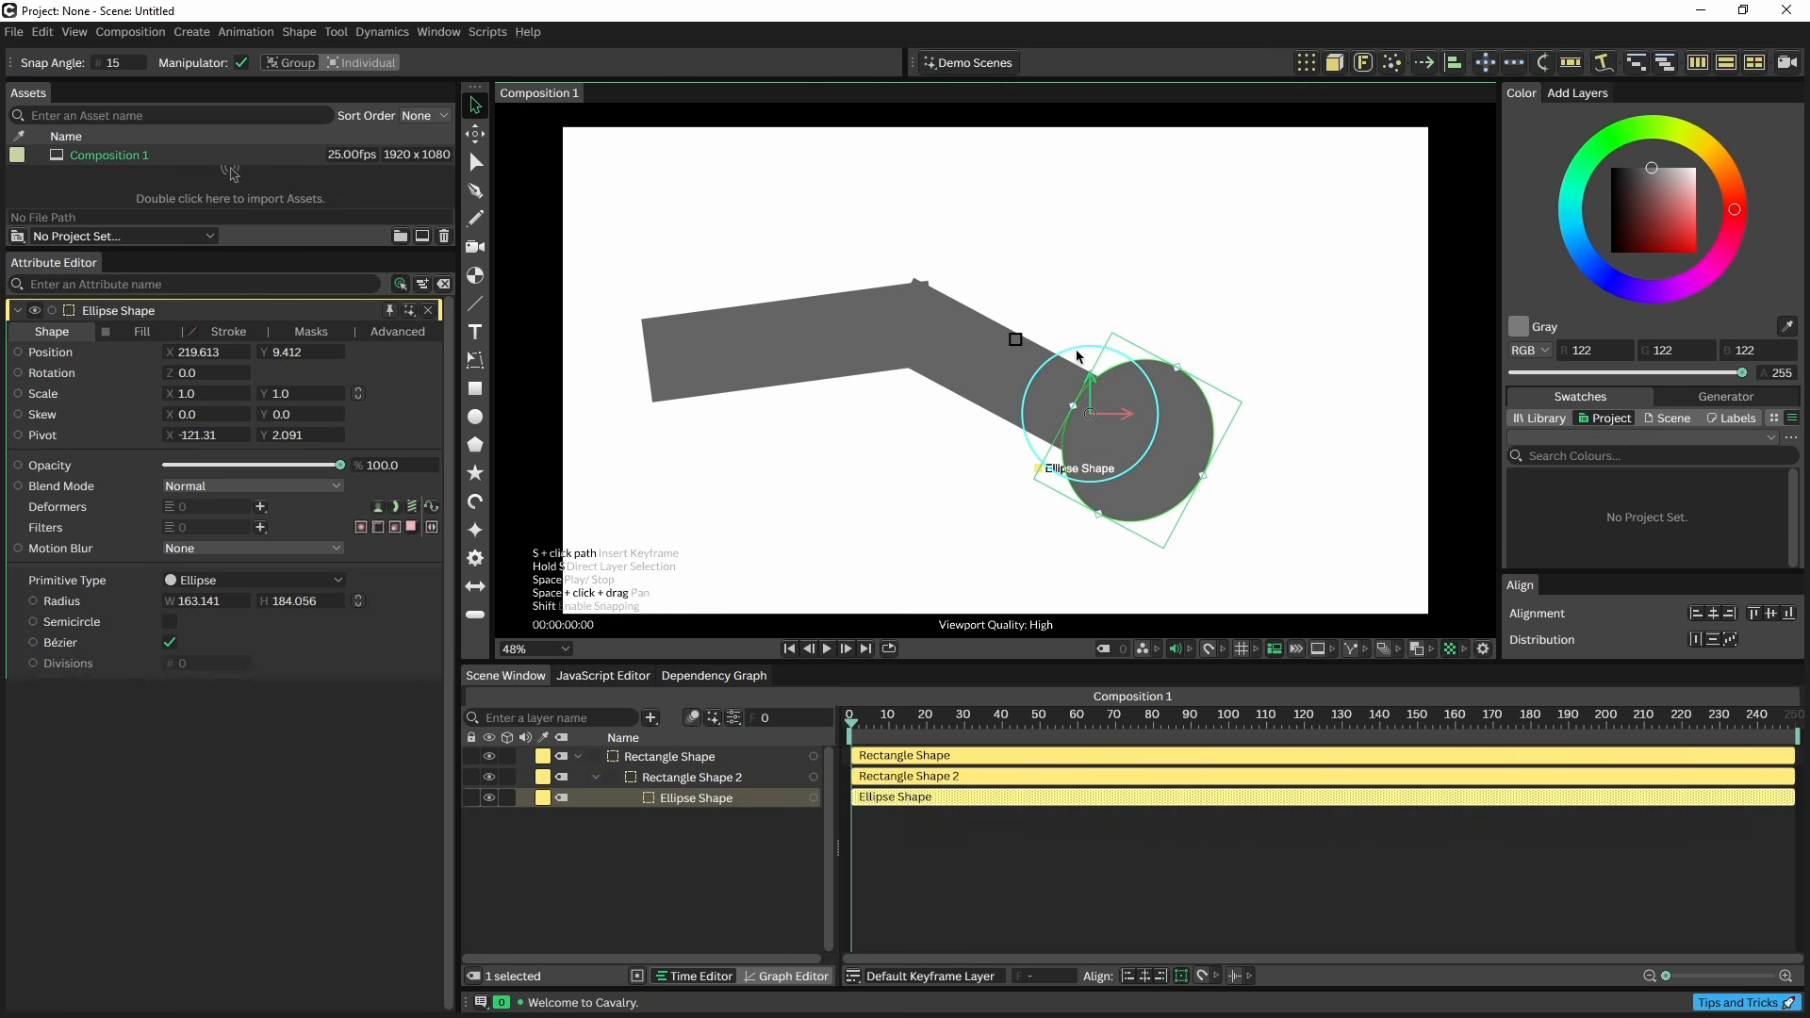
drag(1080, 356, 1090, 372)
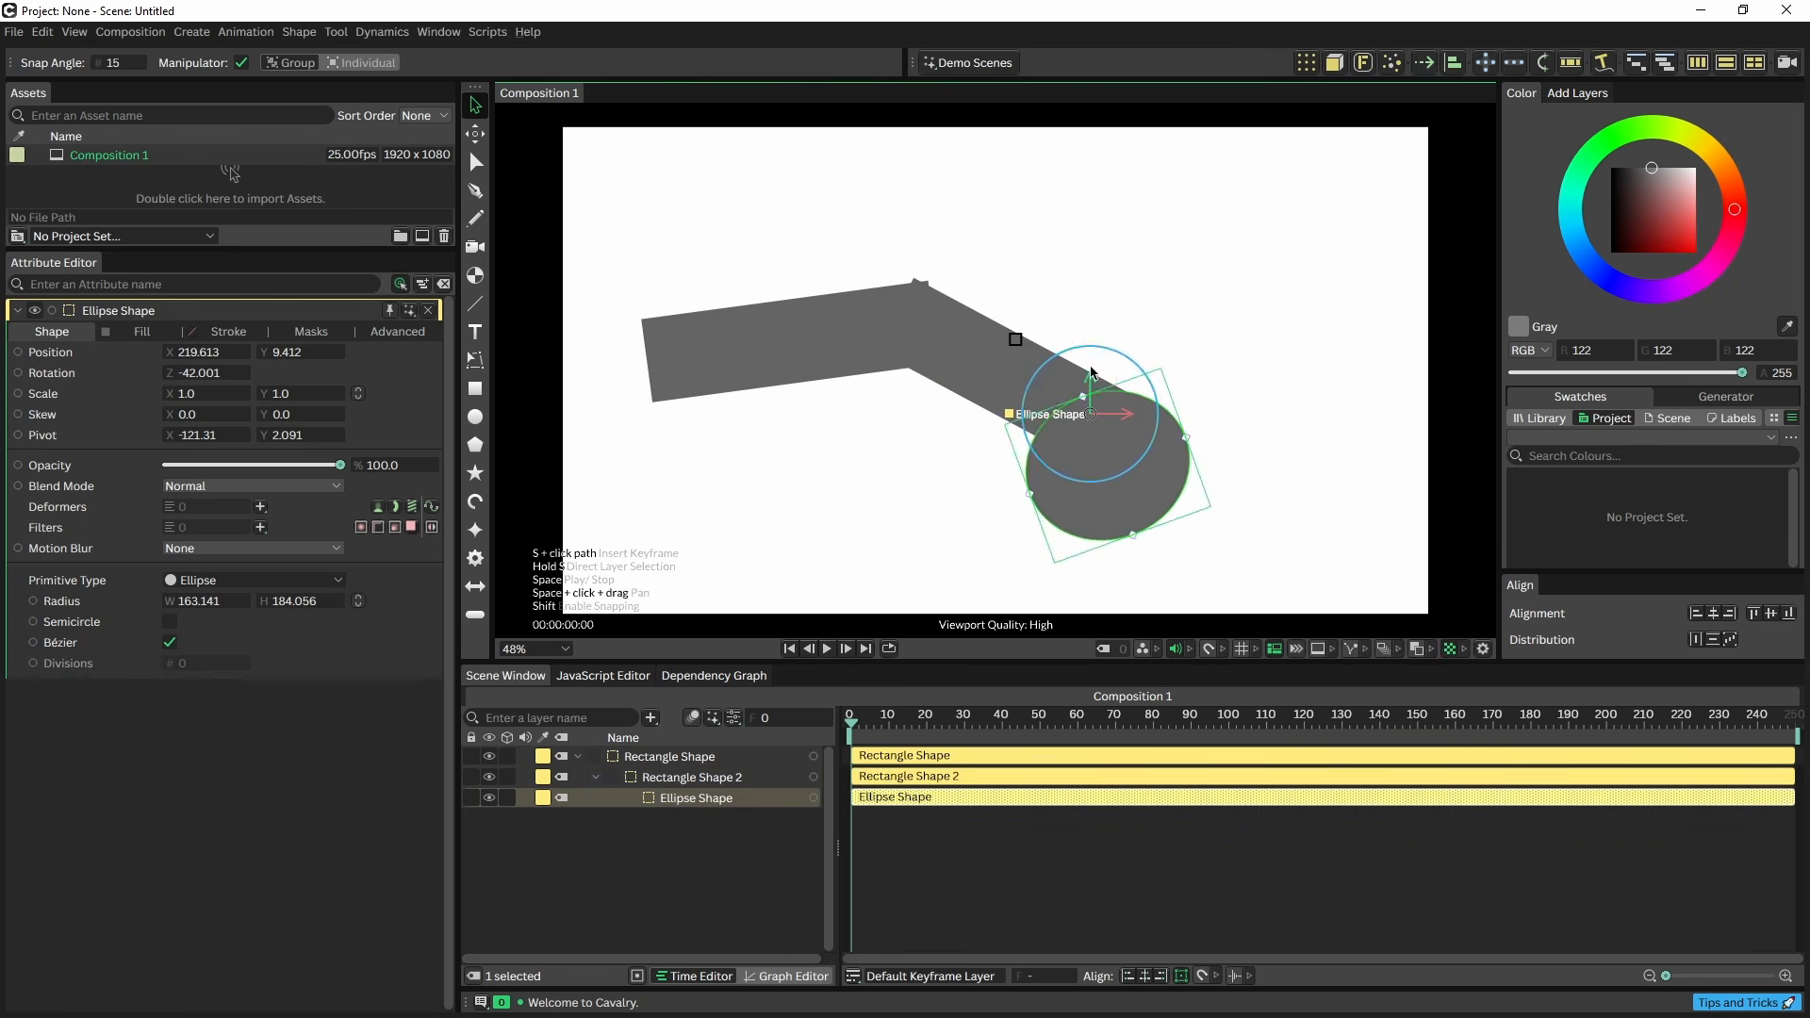
- Re-pose the arm by rotating the first rectangle to about 25°, the second to about -65°, and turning the ellipse at the wrist
click(655, 321)
drag(637, 296, 620, 308)
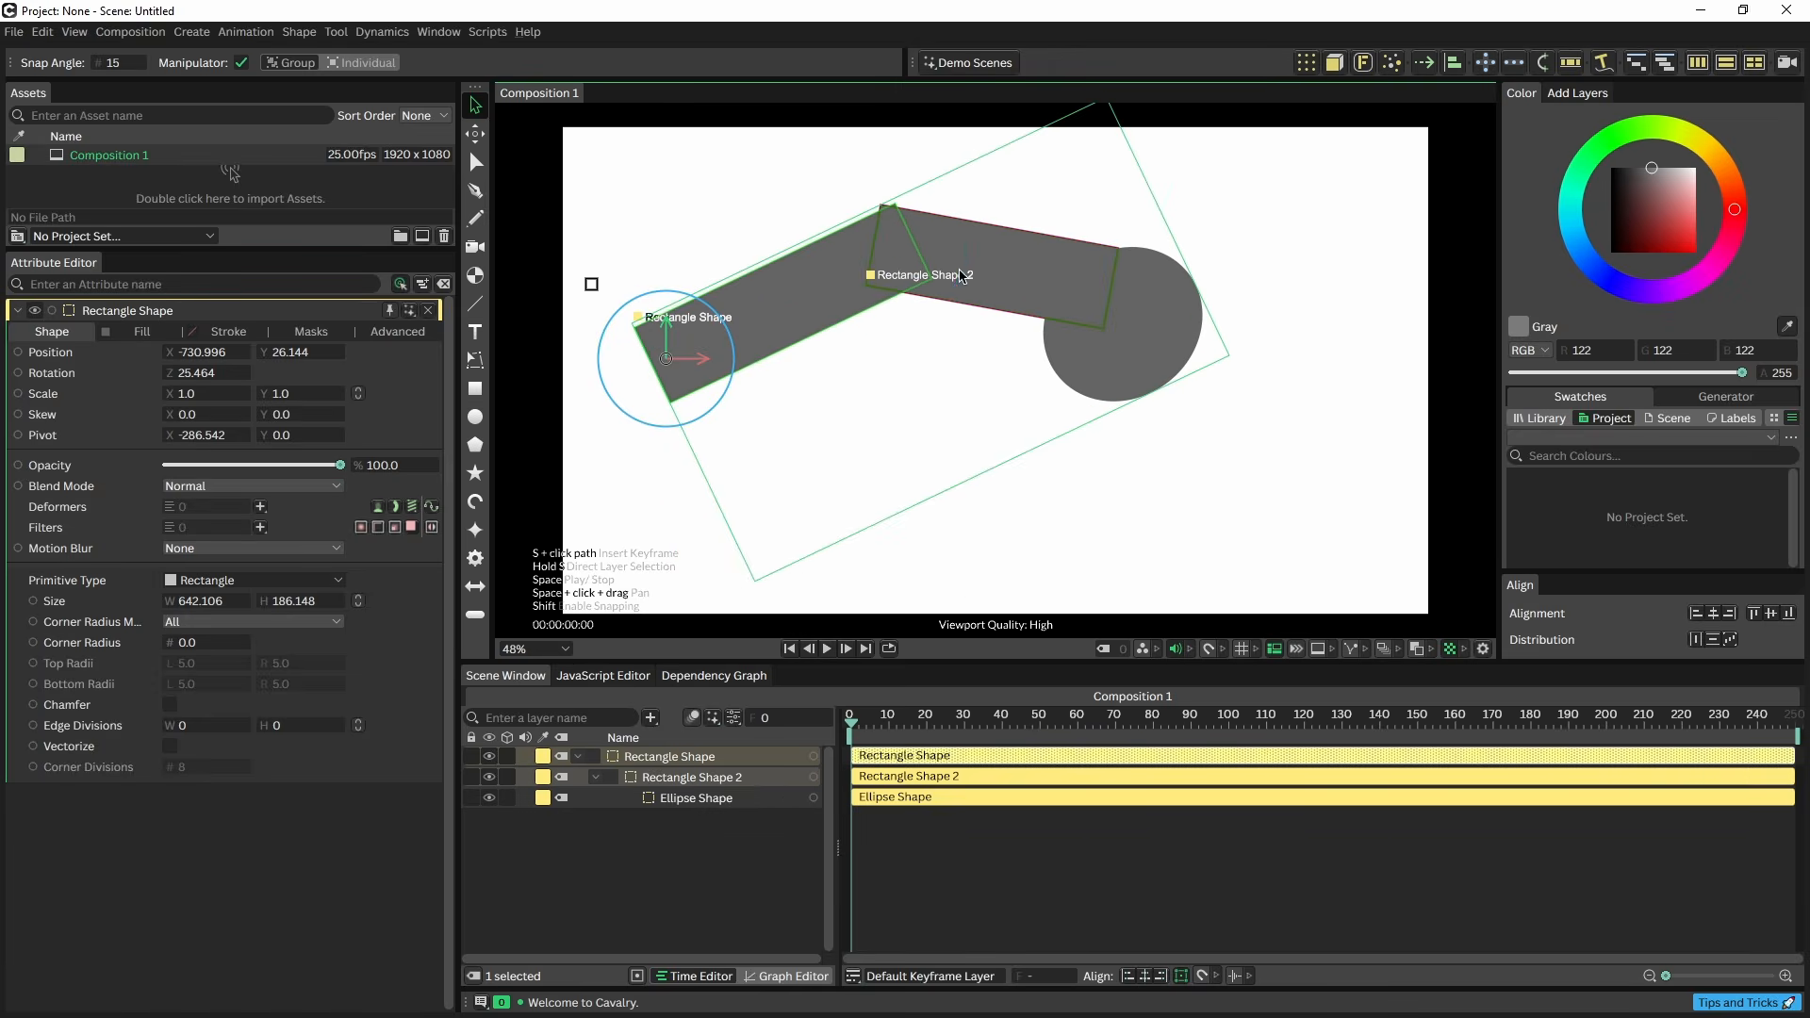
click(894, 281)
drag(903, 317, 865, 318)
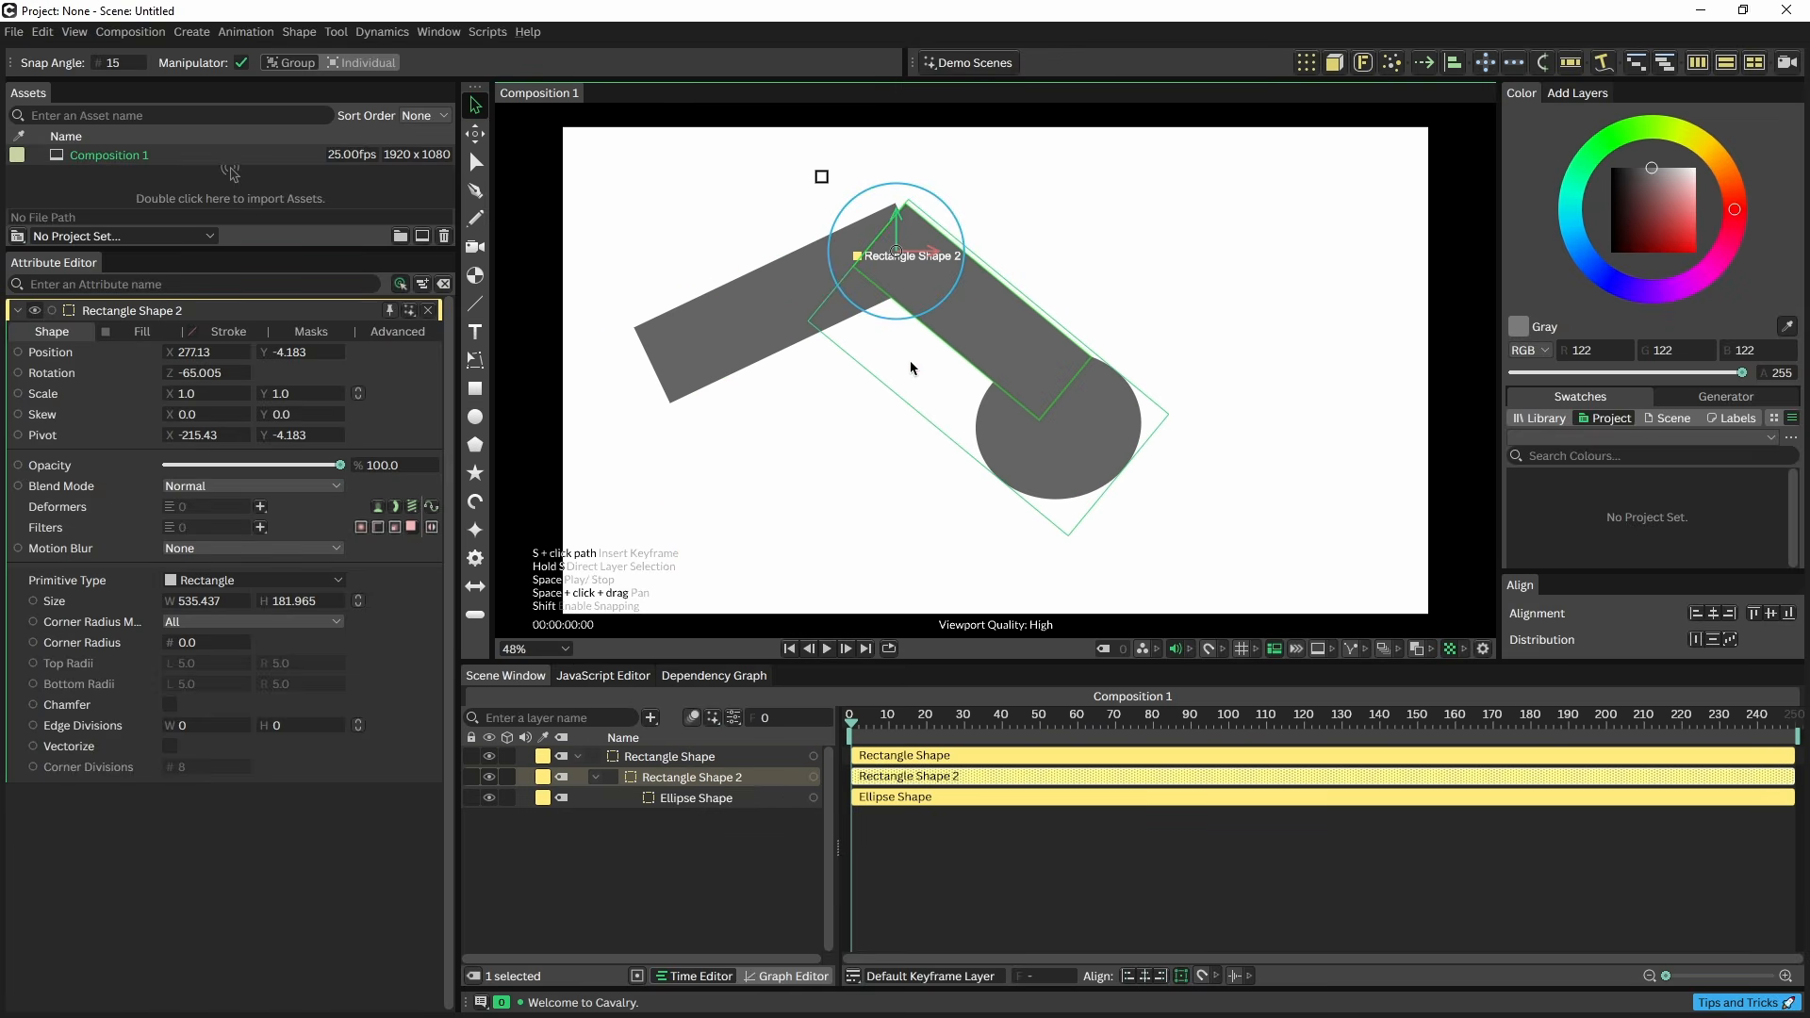
click(1071, 472)
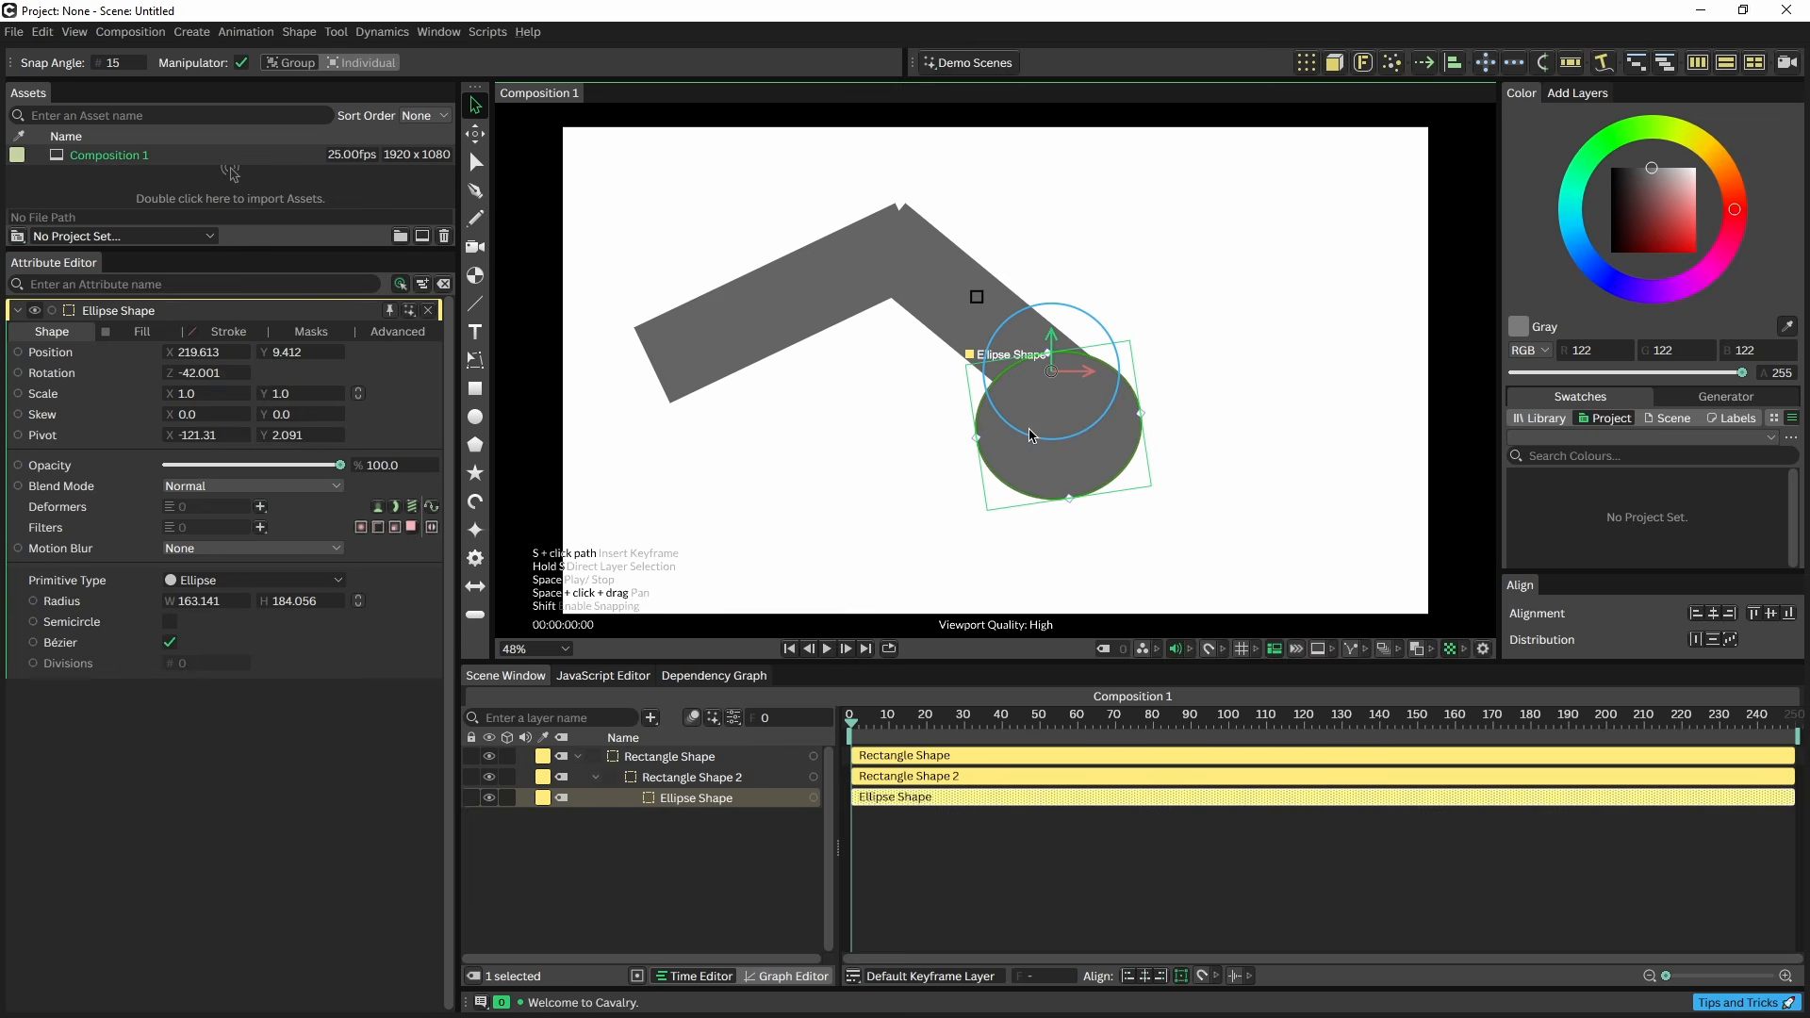
mouse_move(1035, 439)
mouse_down()
mouse_move(1011, 439)
mouse_move(1044, 455)
mouse_up()
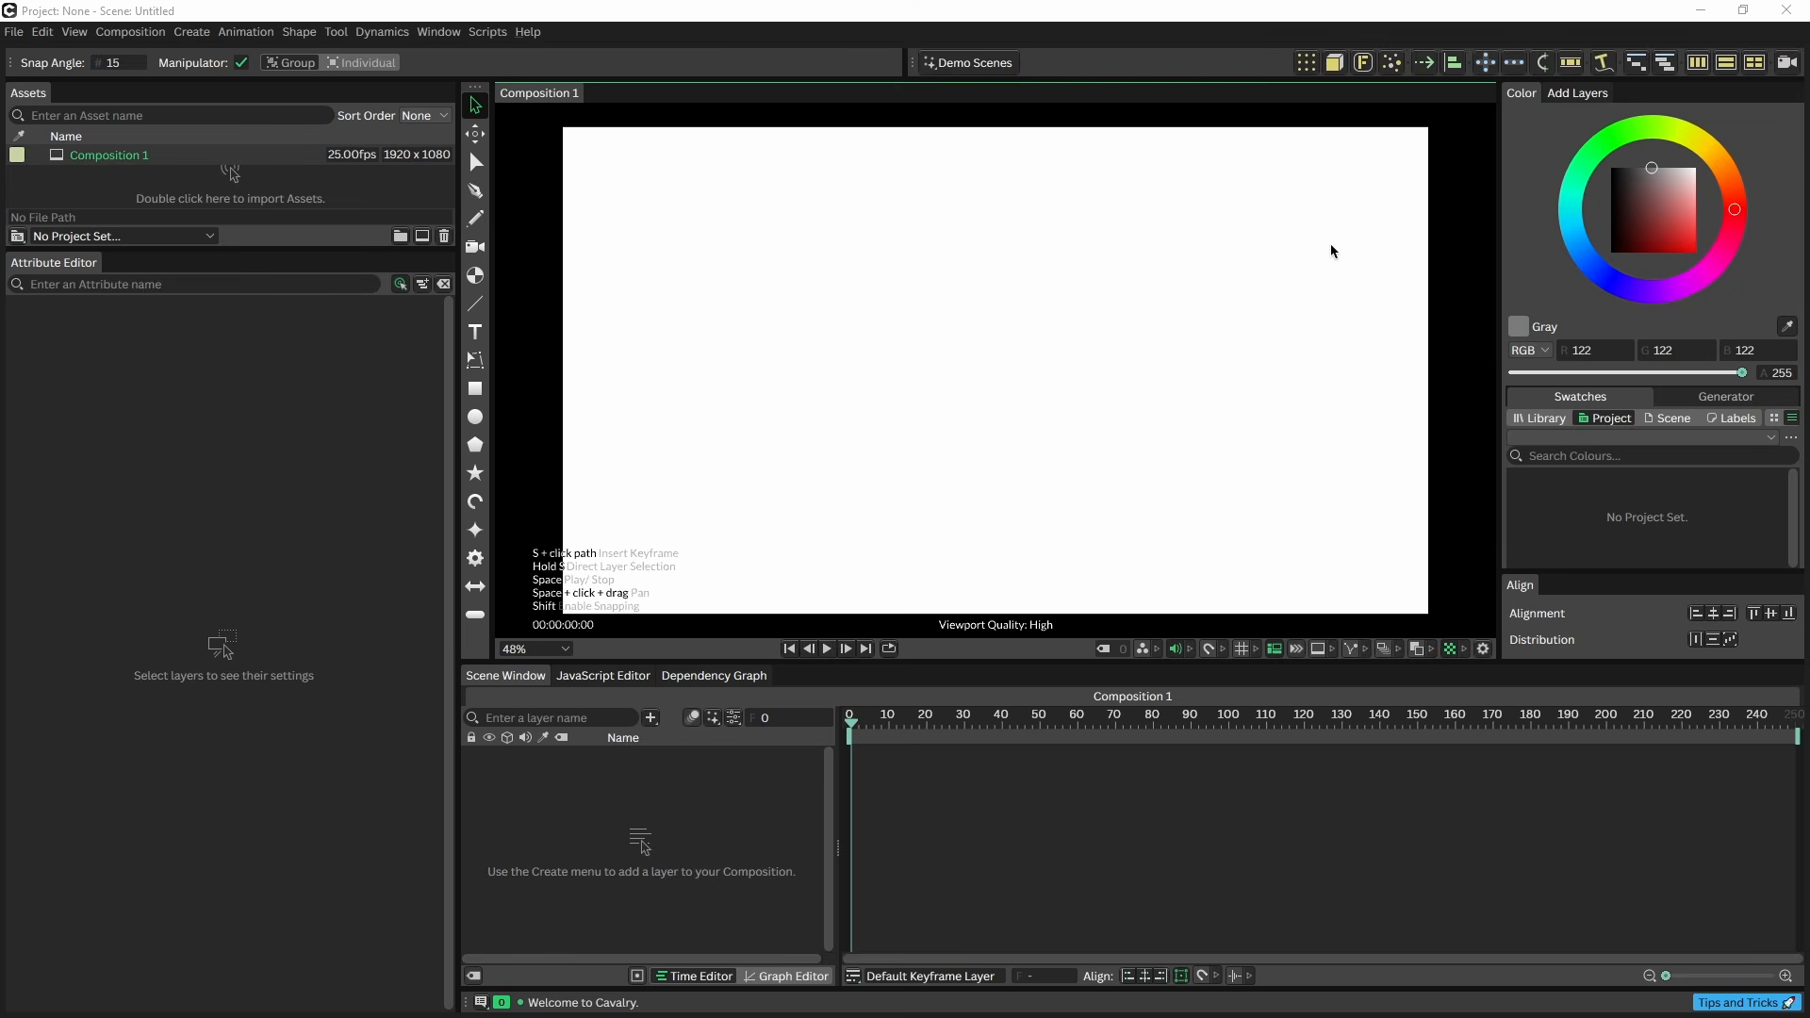
- Create a Rubber Hose Limb and place its Start controller at about (-104, 236) and its End controller at about (-91, -159)
click(1543, 62)
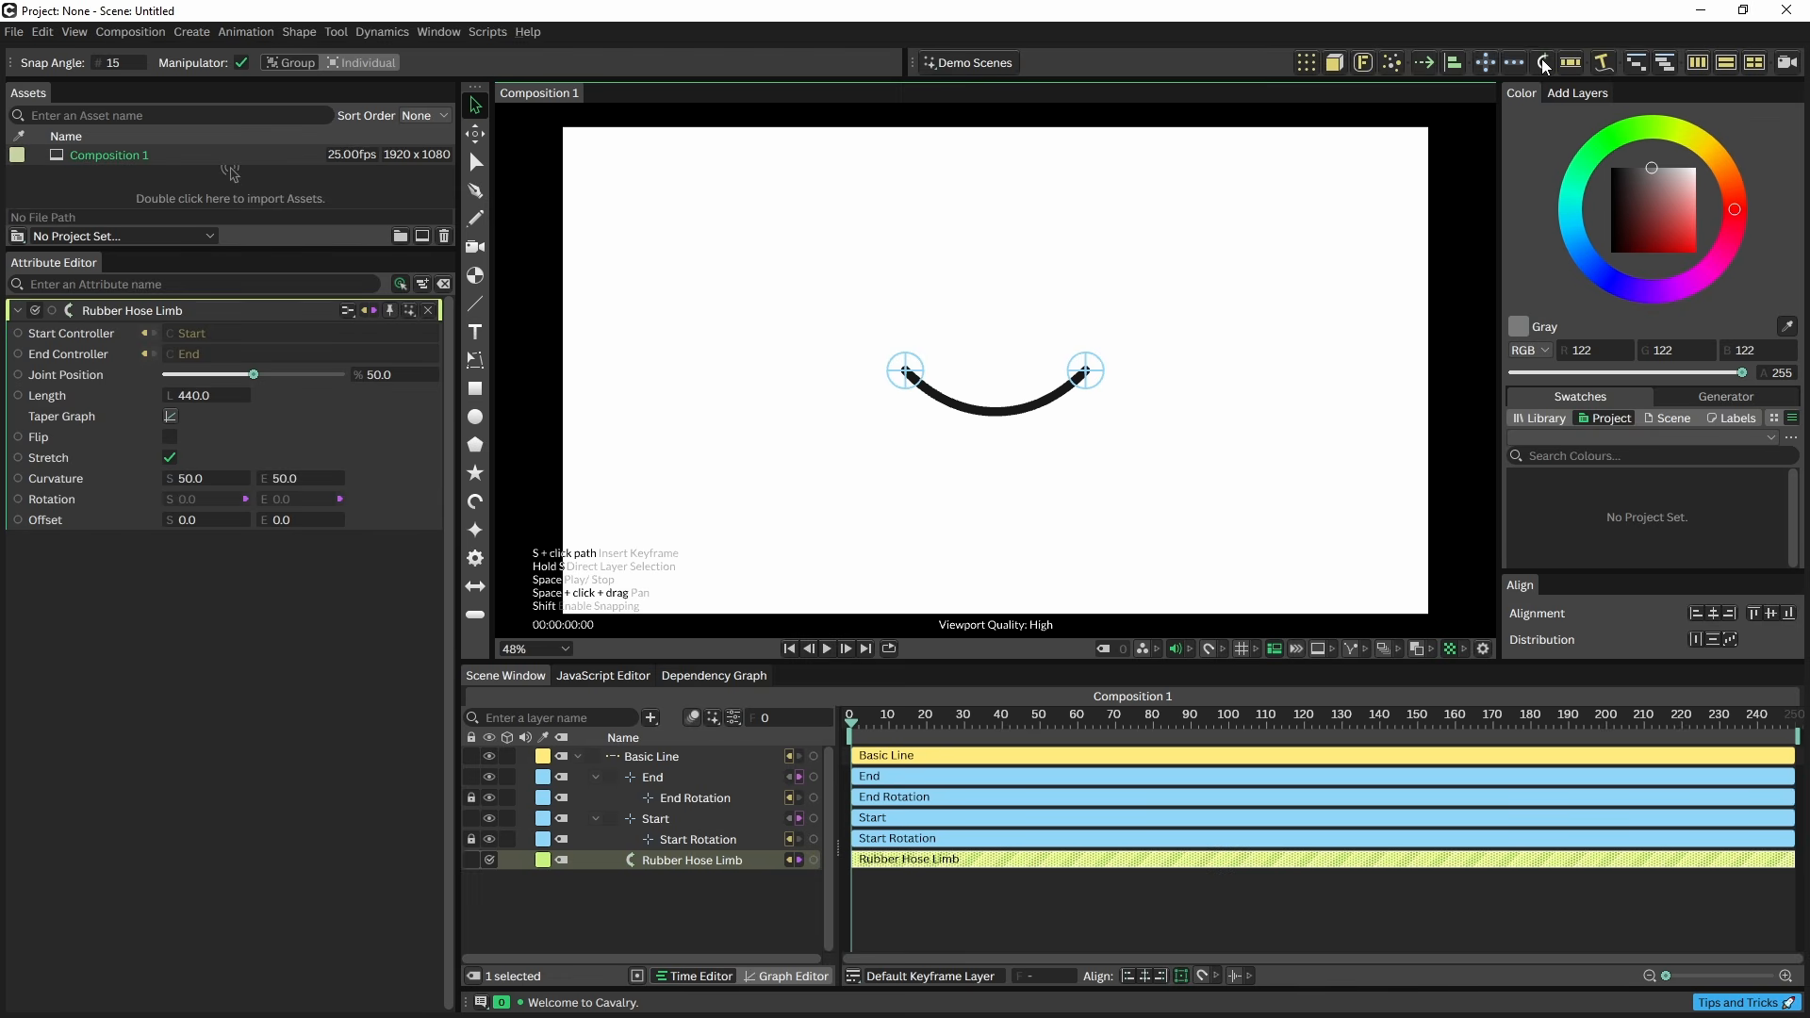
click(978, 461)
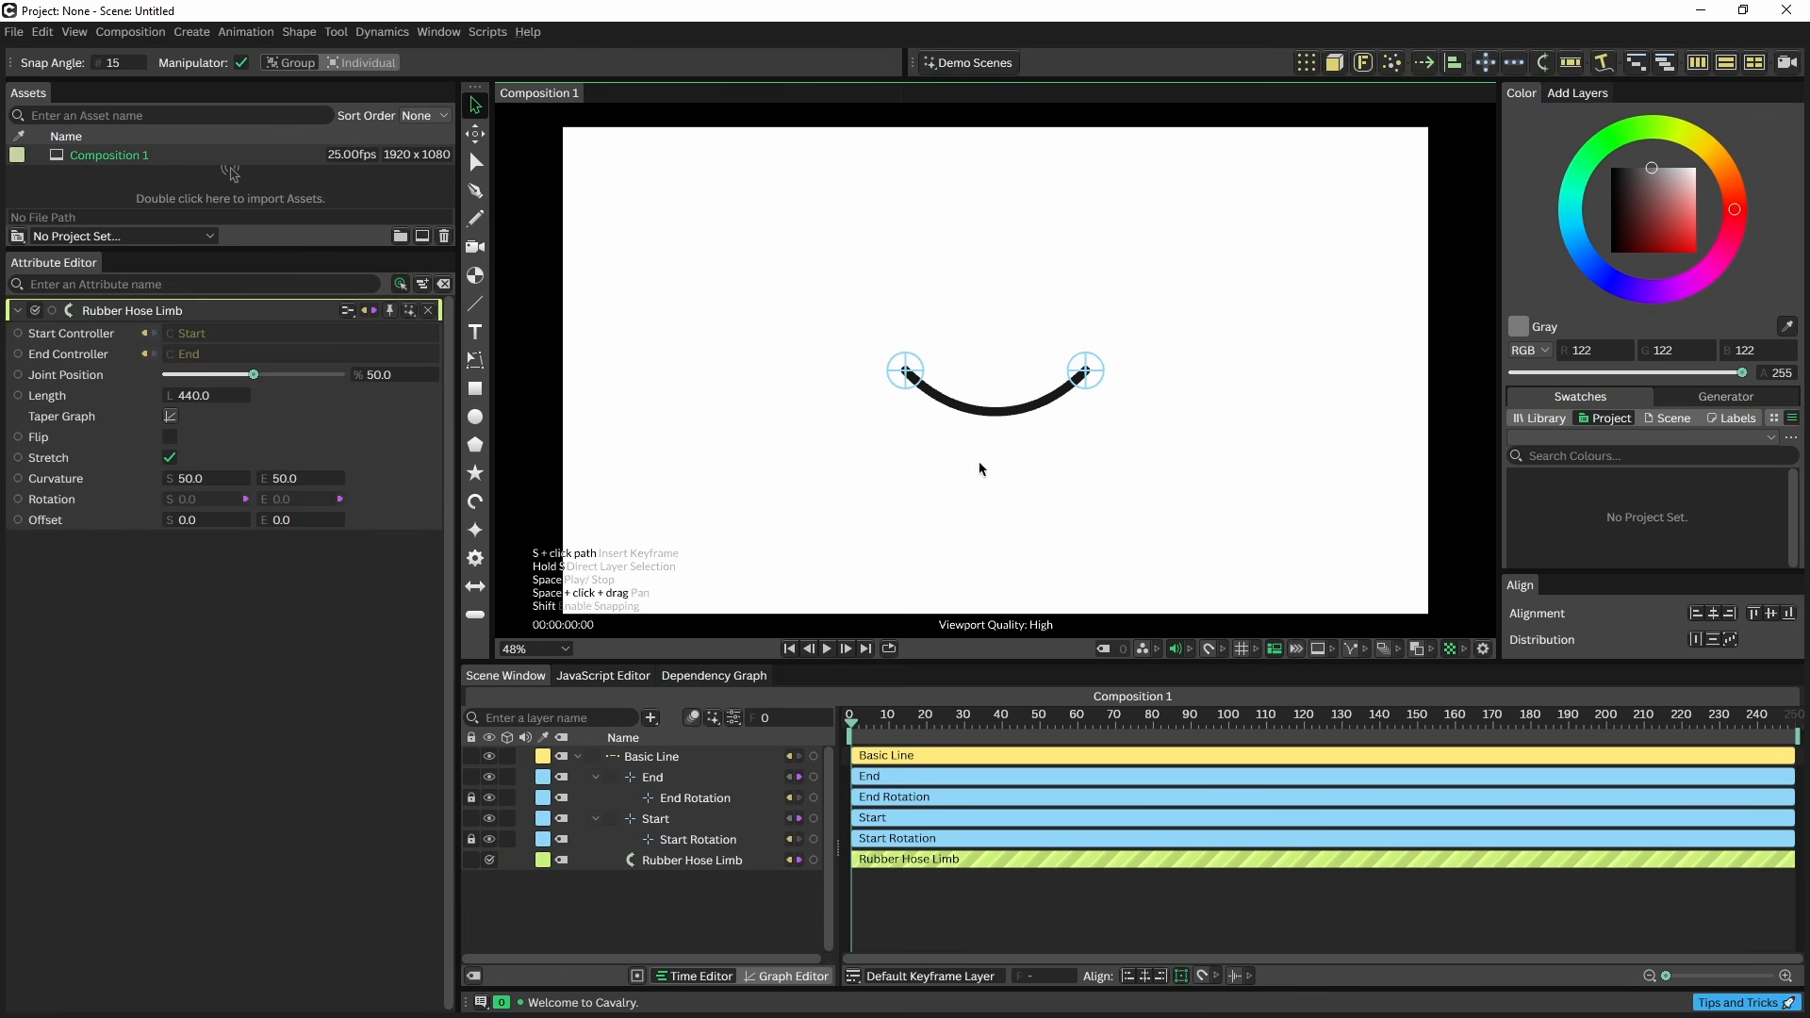
drag(905, 370, 949, 269)
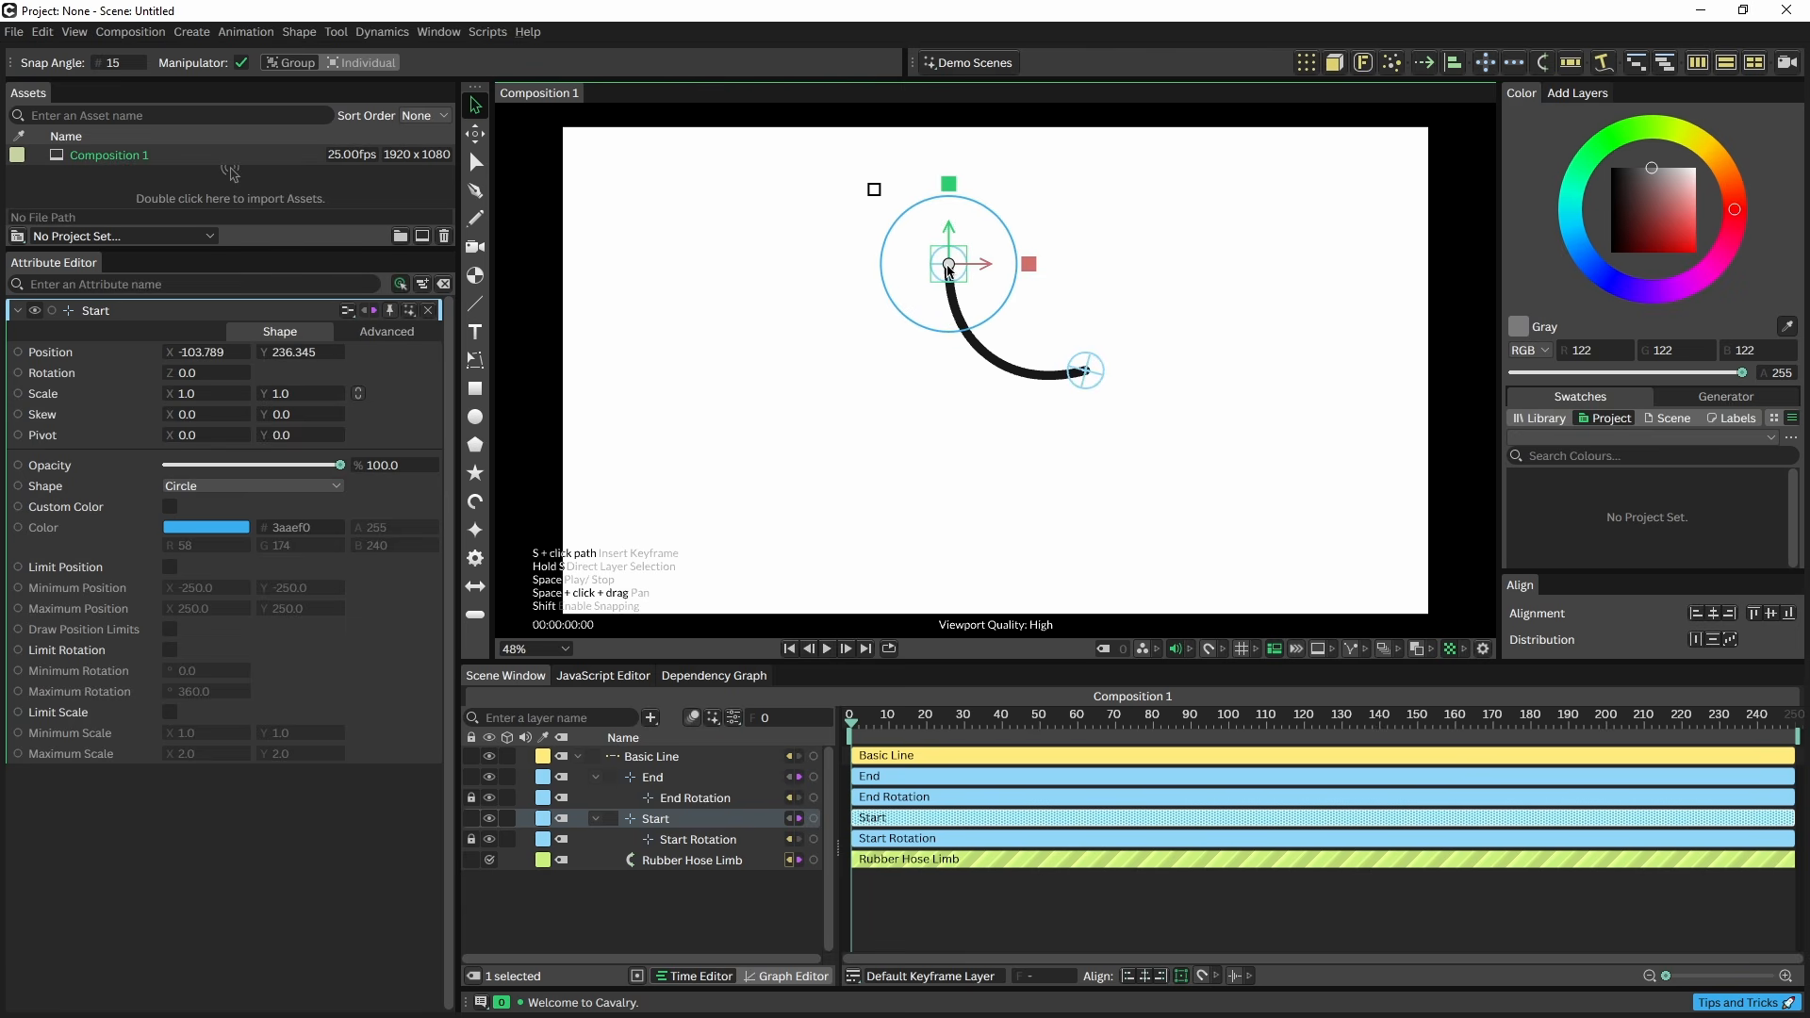
drag(1084, 373, 953, 448)
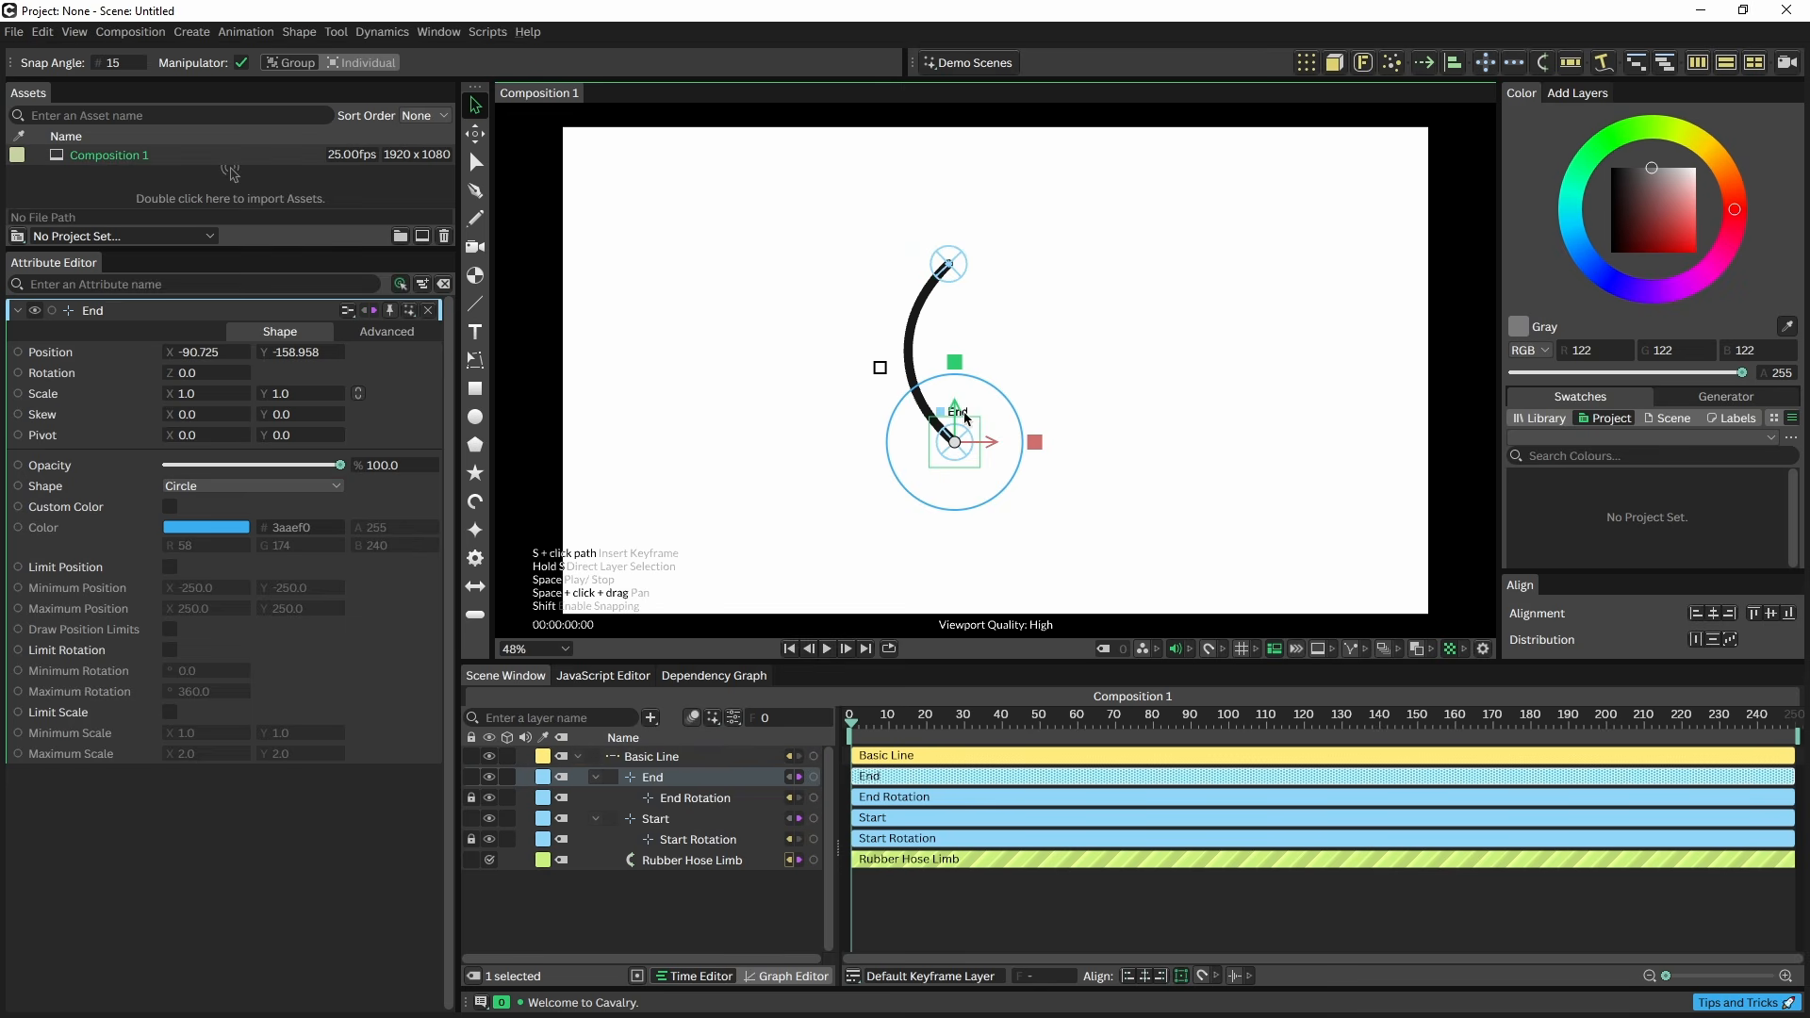
- Flip the Rubber Hose Limb's bend and set the Basic Line's divisions to 1 for a sharp knee
click(682, 862)
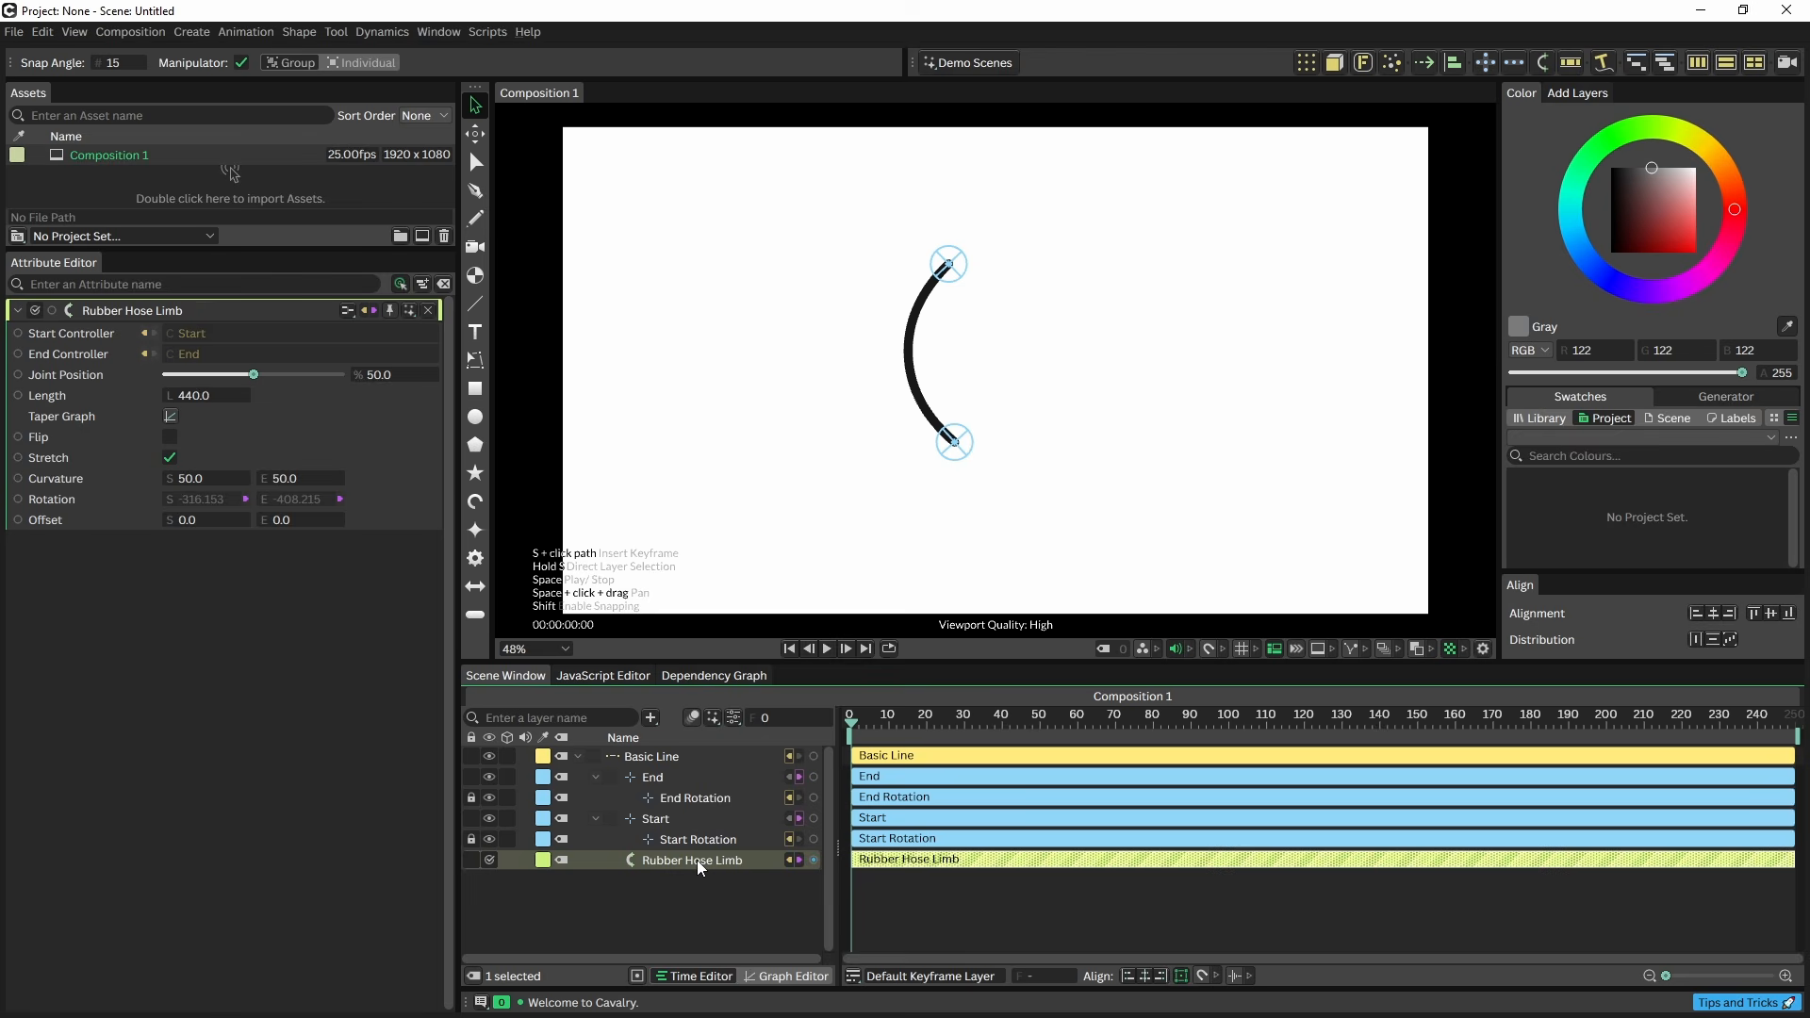
click(167, 436)
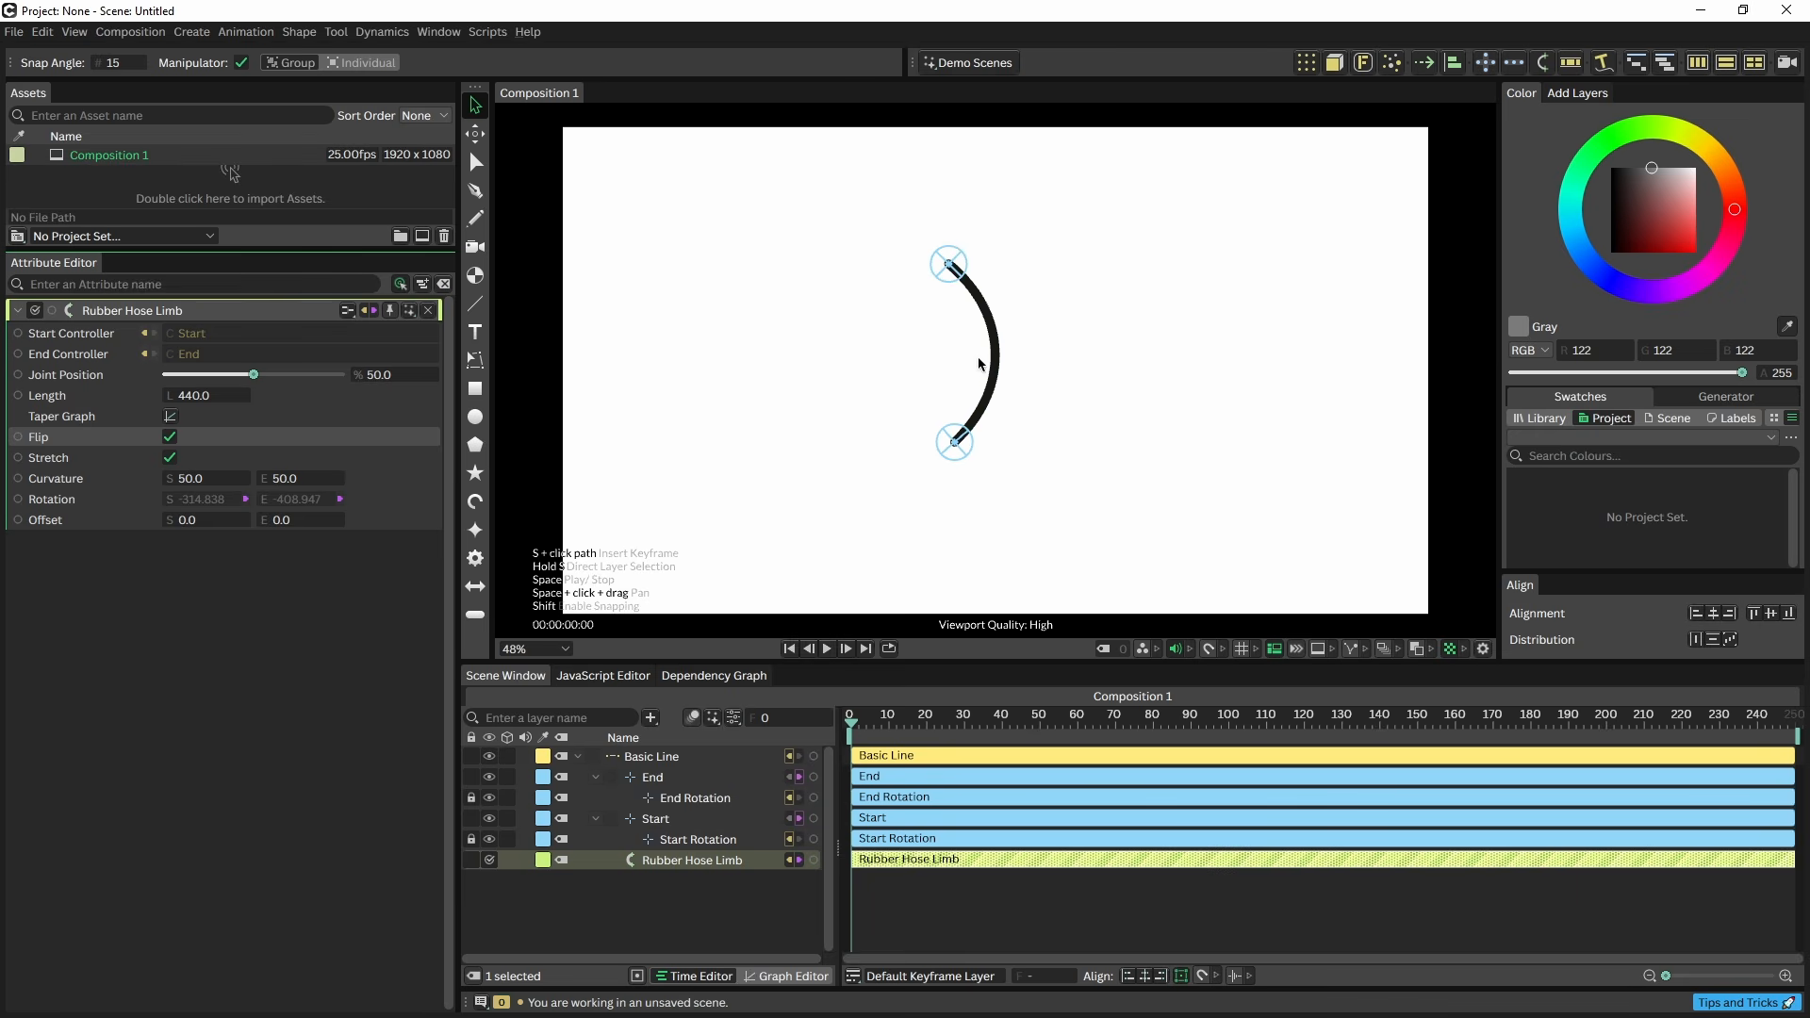
click(658, 762)
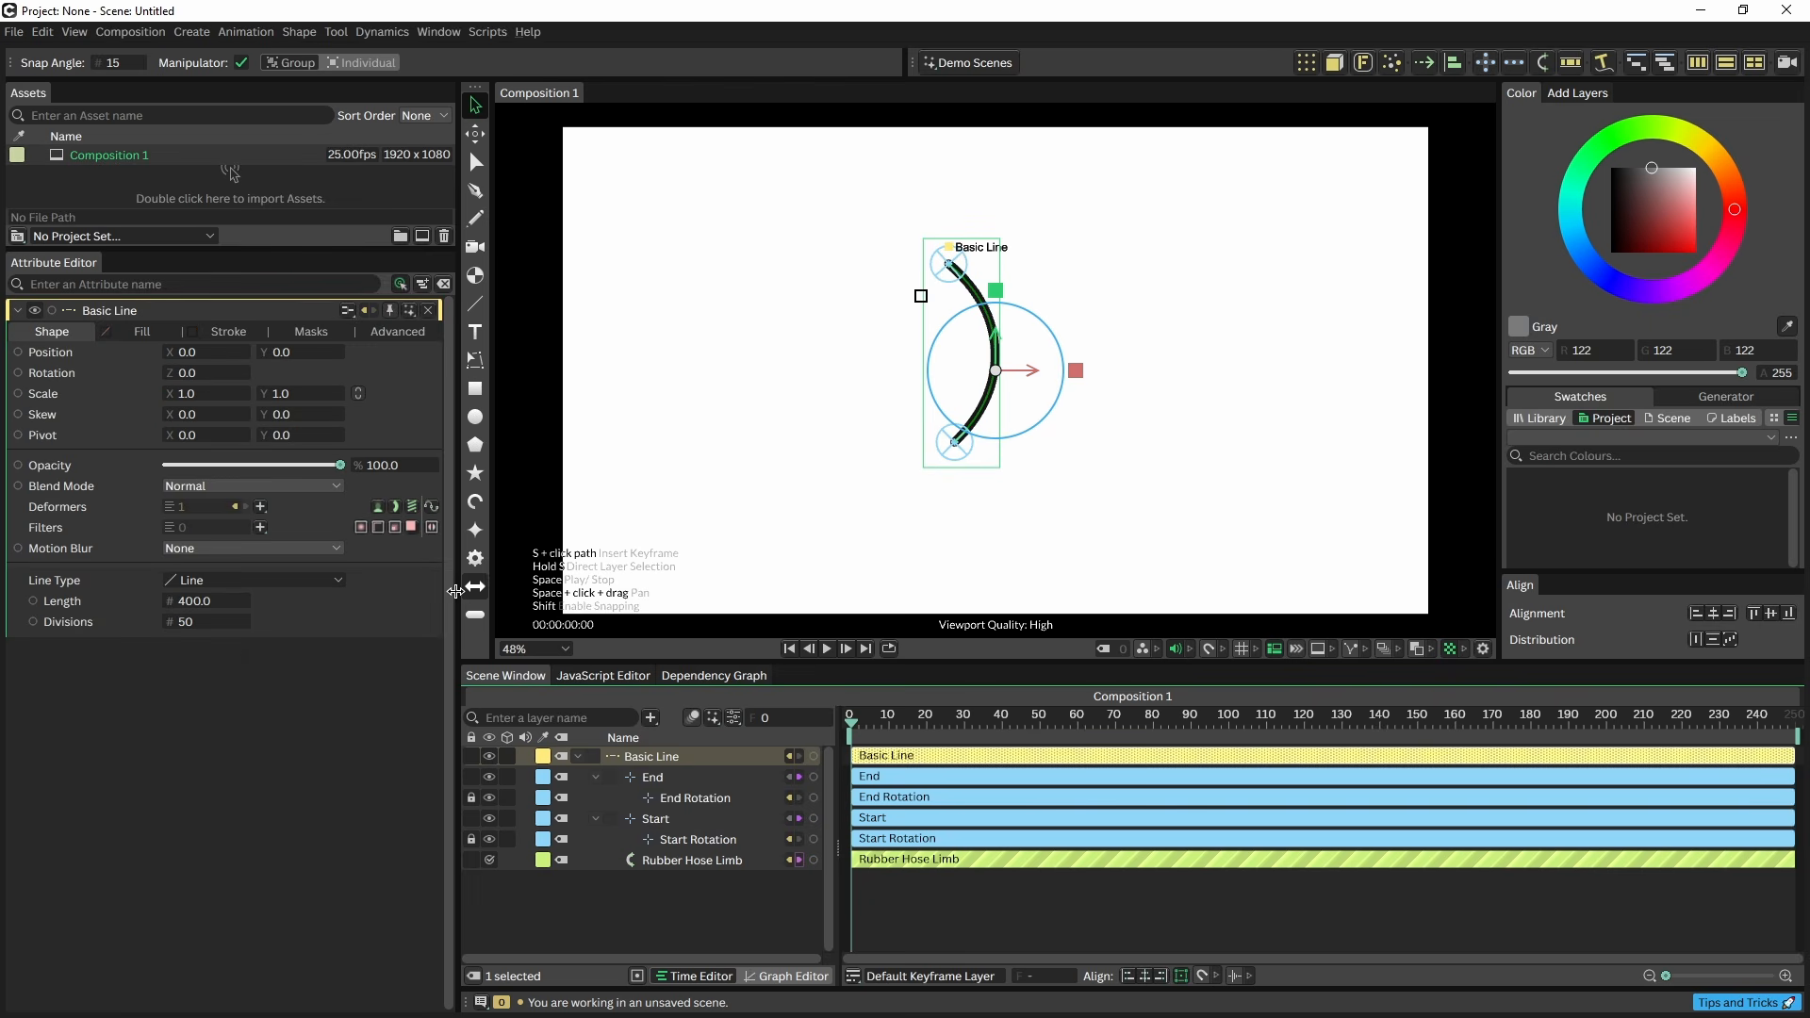
double_click(193, 623)
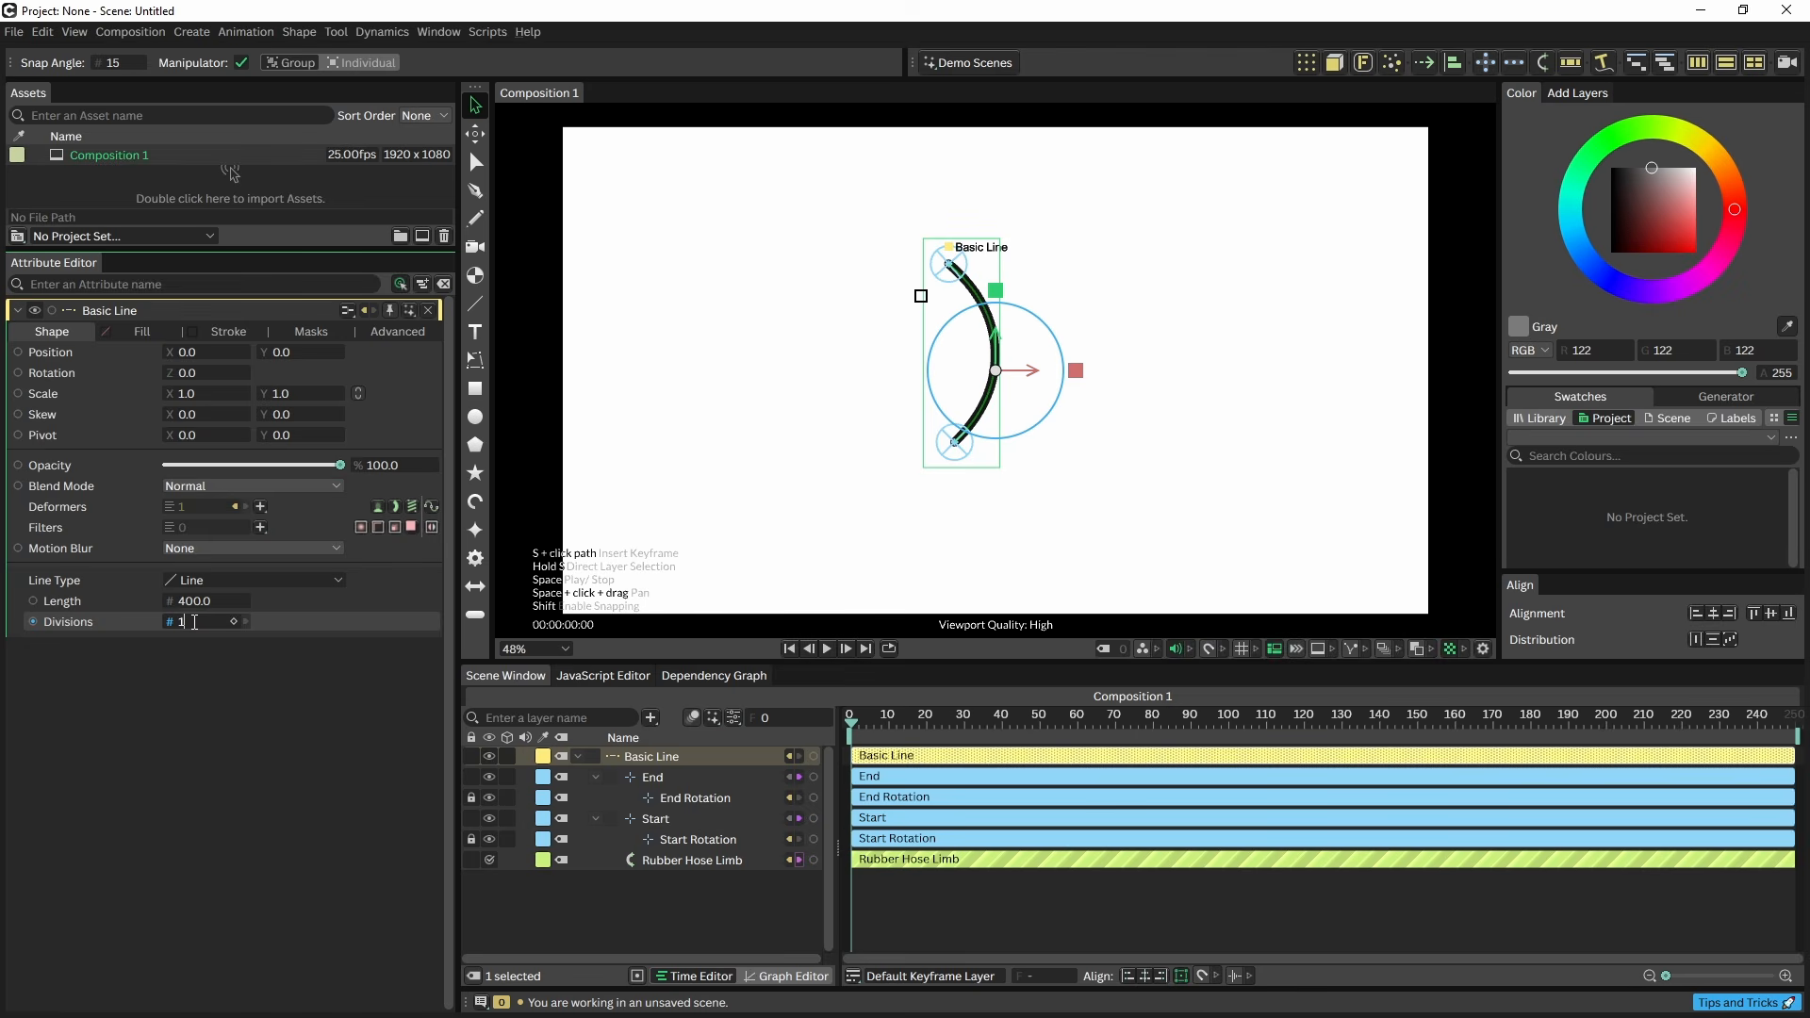
key(Return)
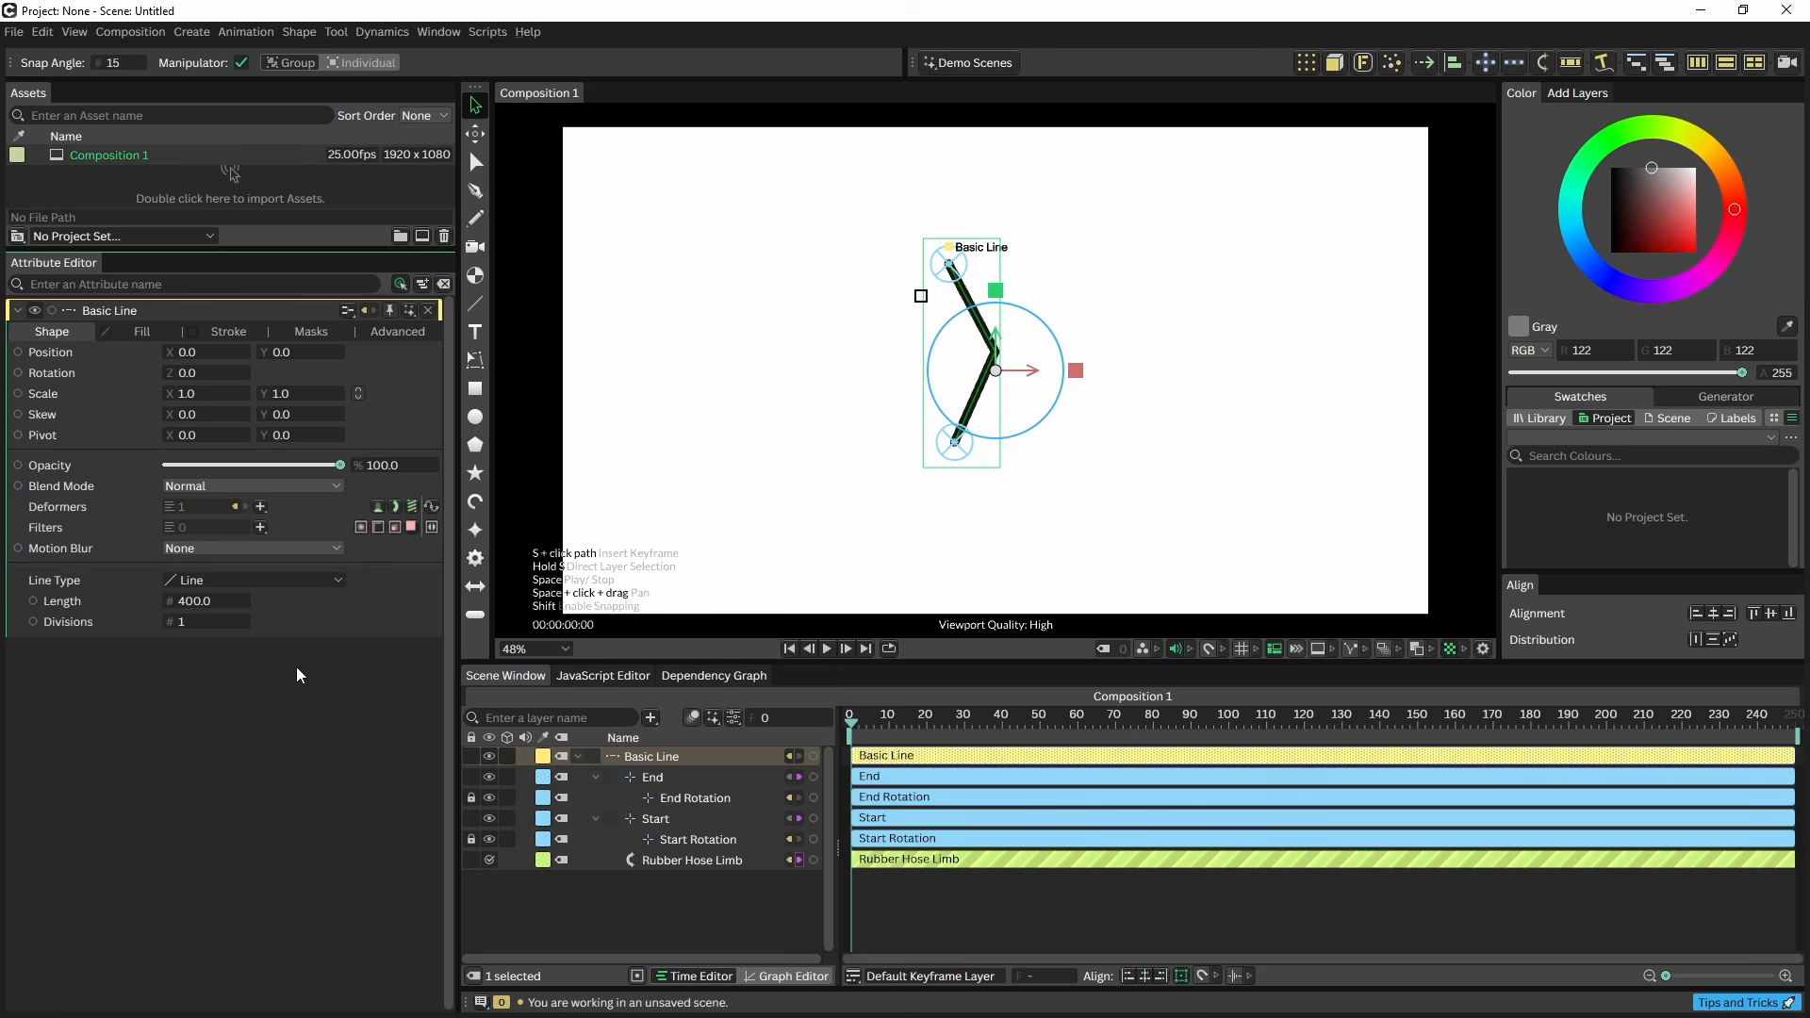
mouse_move(954, 440)
mouse_down()
mouse_move(974, 402)
mouse_move(947, 459)
mouse_move(982, 500)
mouse_move(999, 449)
mouse_move(979, 428)
mouse_move(964, 447)
mouse_up()
key(ctrl+z)
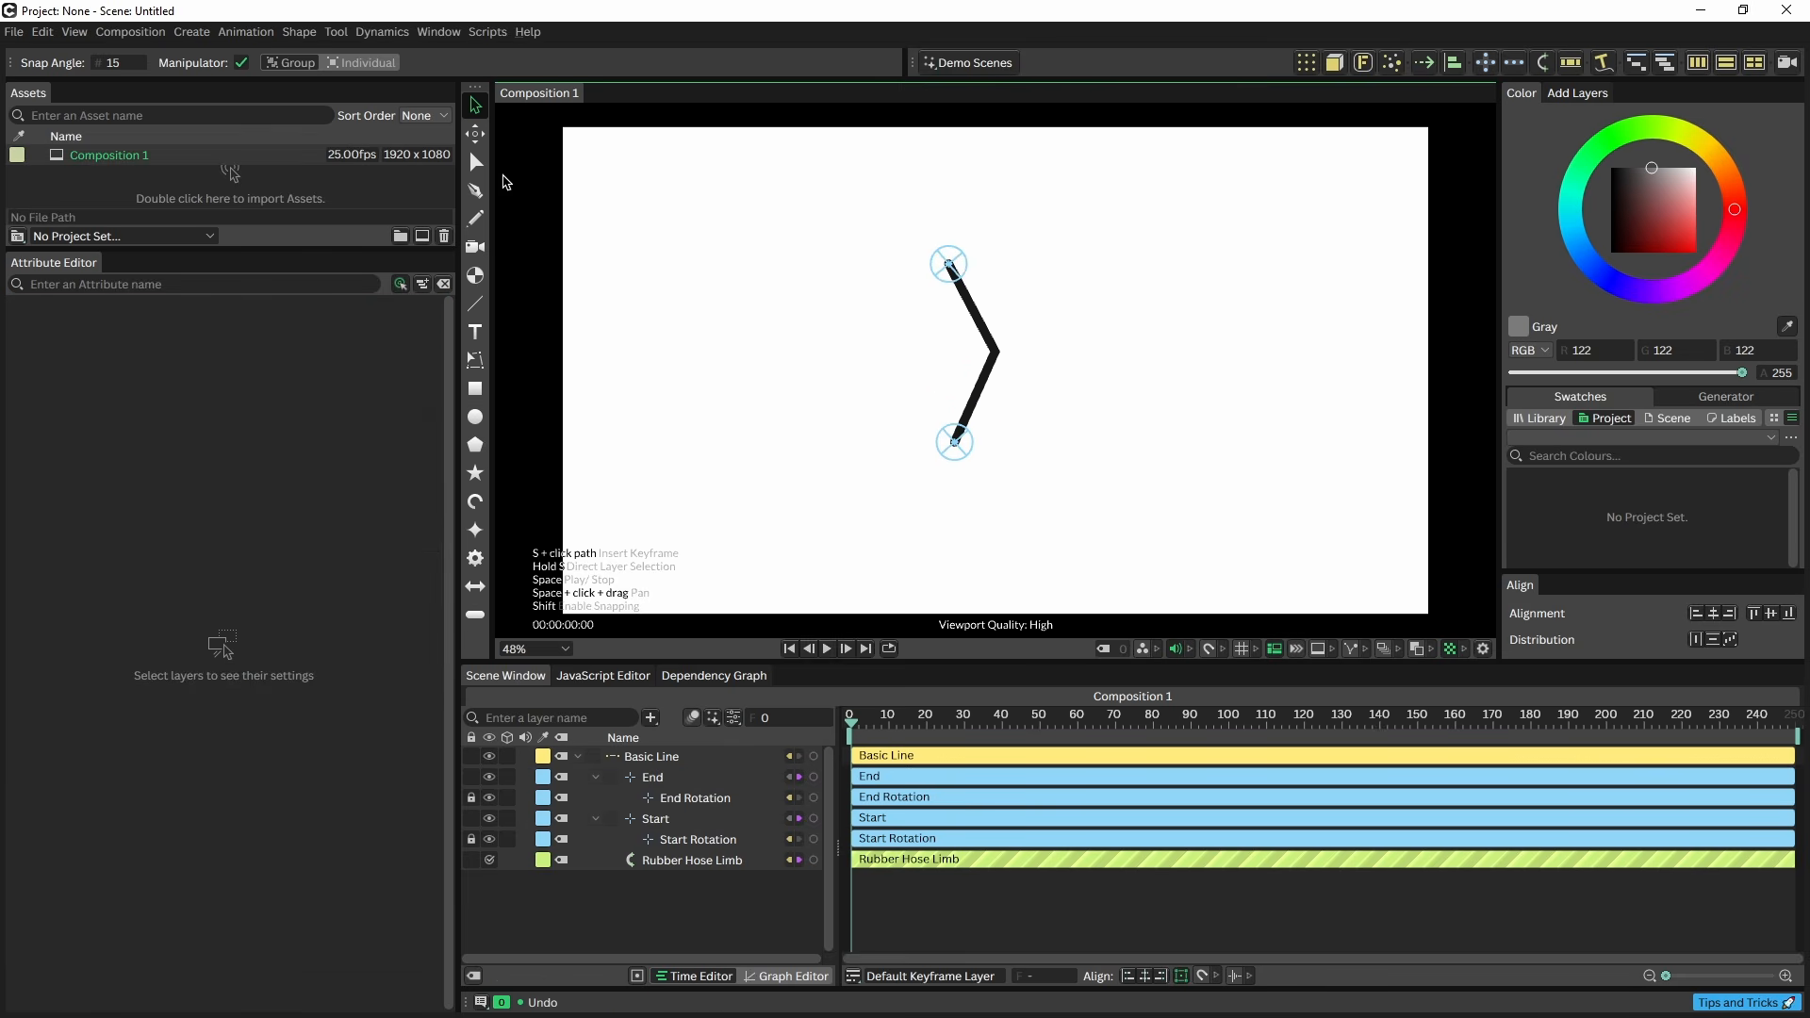
- Draw a foot rectangle about 159 by 48 over the End controller and parent it to End
click(475, 389)
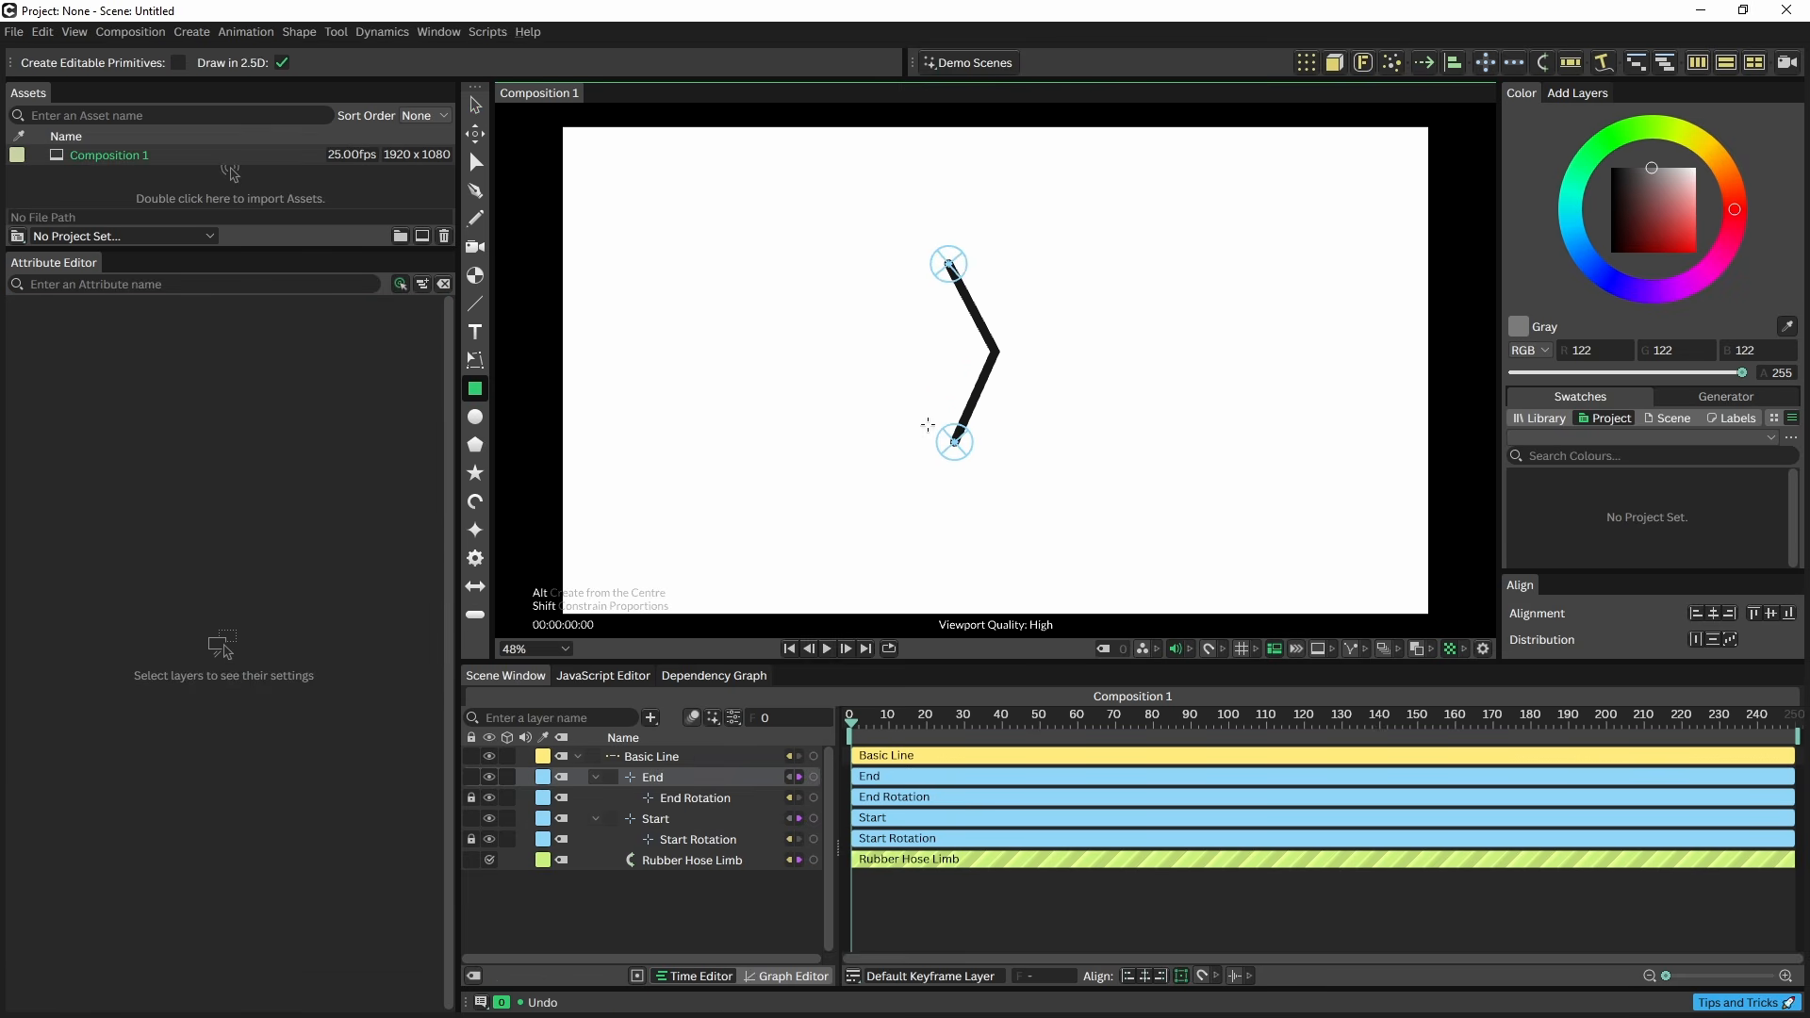
drag(939, 425, 1008, 446)
click(479, 109)
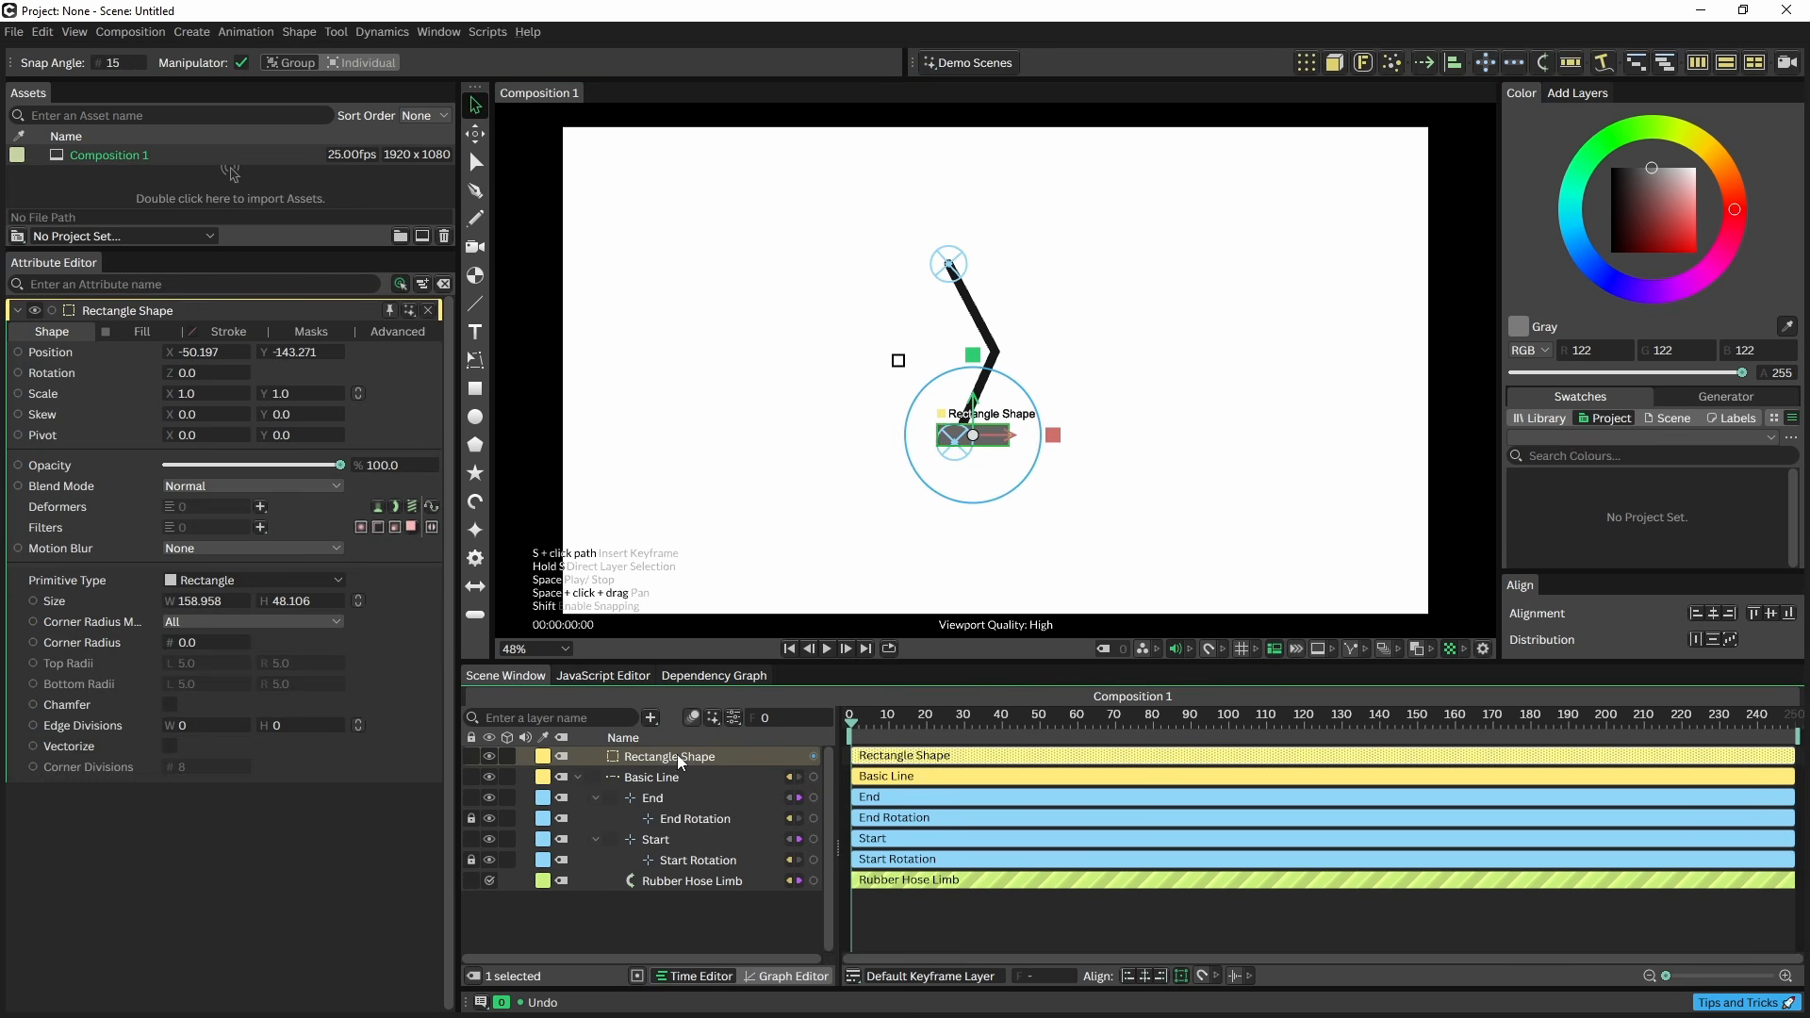
drag(676, 754, 657, 795)
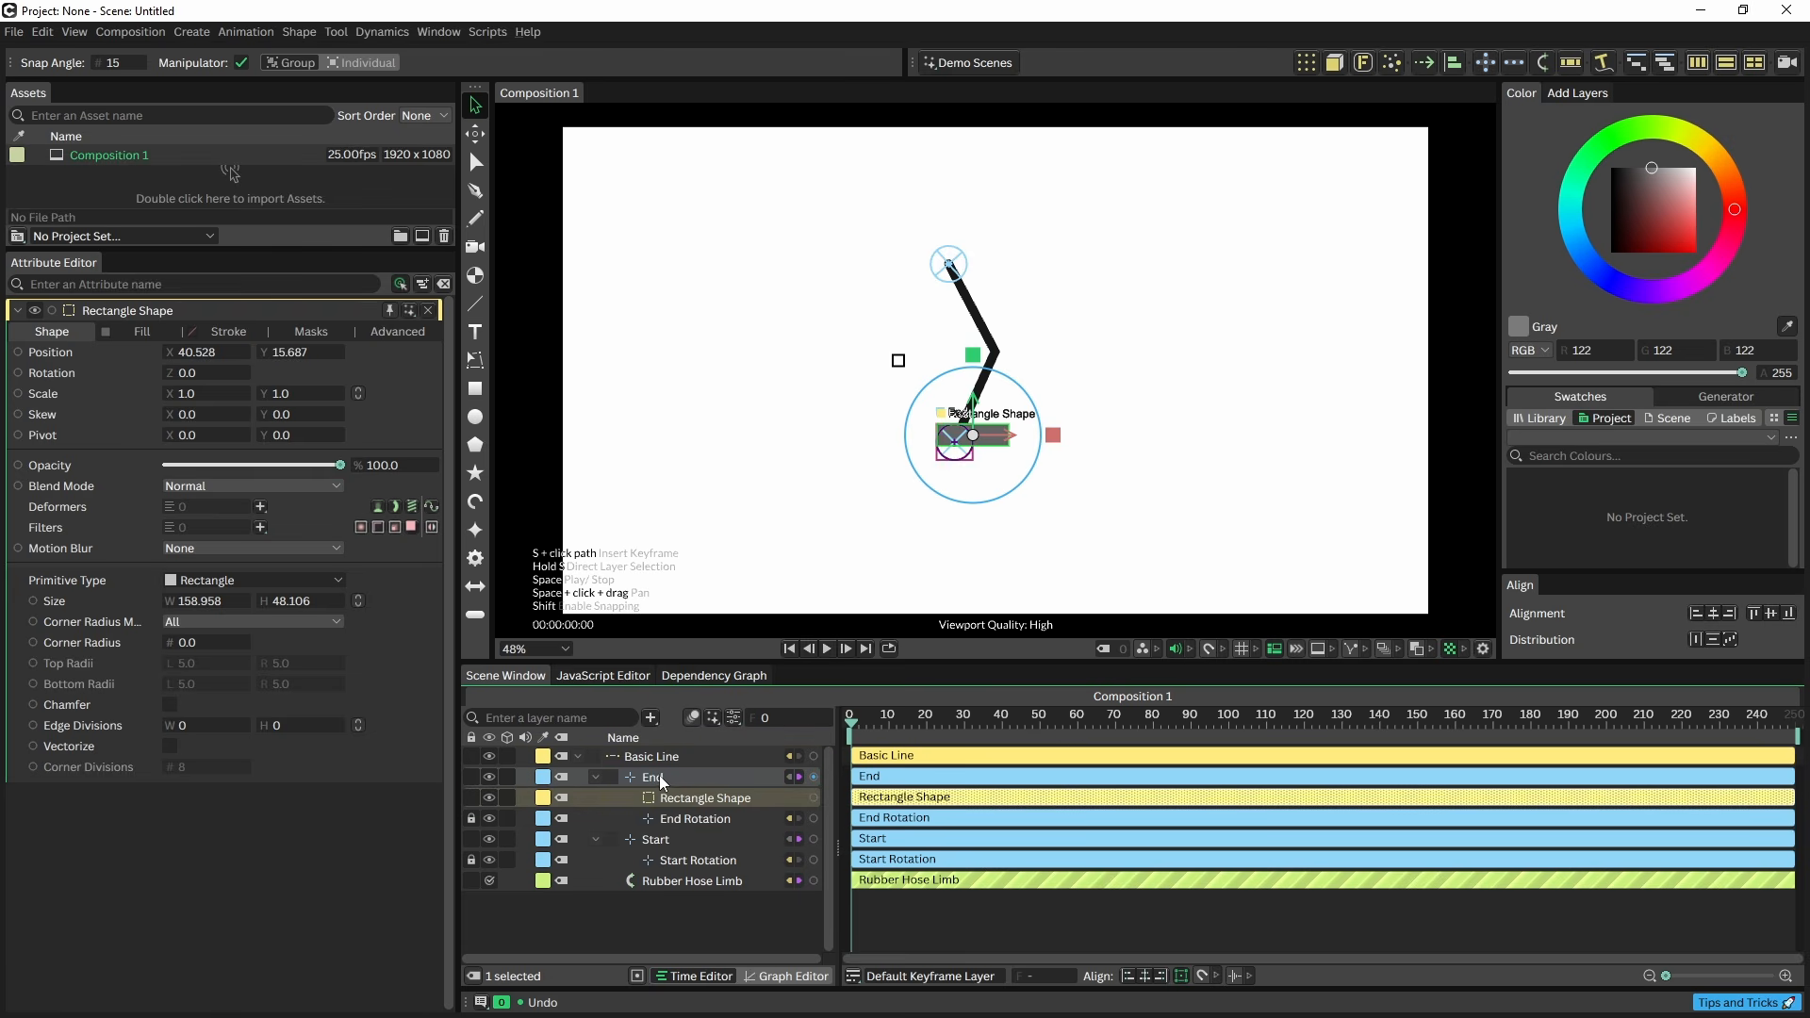
- Test the leg by moving the End controller with its attached foot, and undo the moves
click(659, 775)
mouse_move(955, 447)
mouse_down()
mouse_move(944, 435)
mouse_move(993, 476)
mouse_move(985, 415)
mouse_move(986, 450)
mouse_move(914, 454)
mouse_move(952, 391)
mouse_move(952, 433)
mouse_up()
key(ctrl+z)
key(ctrl+z)
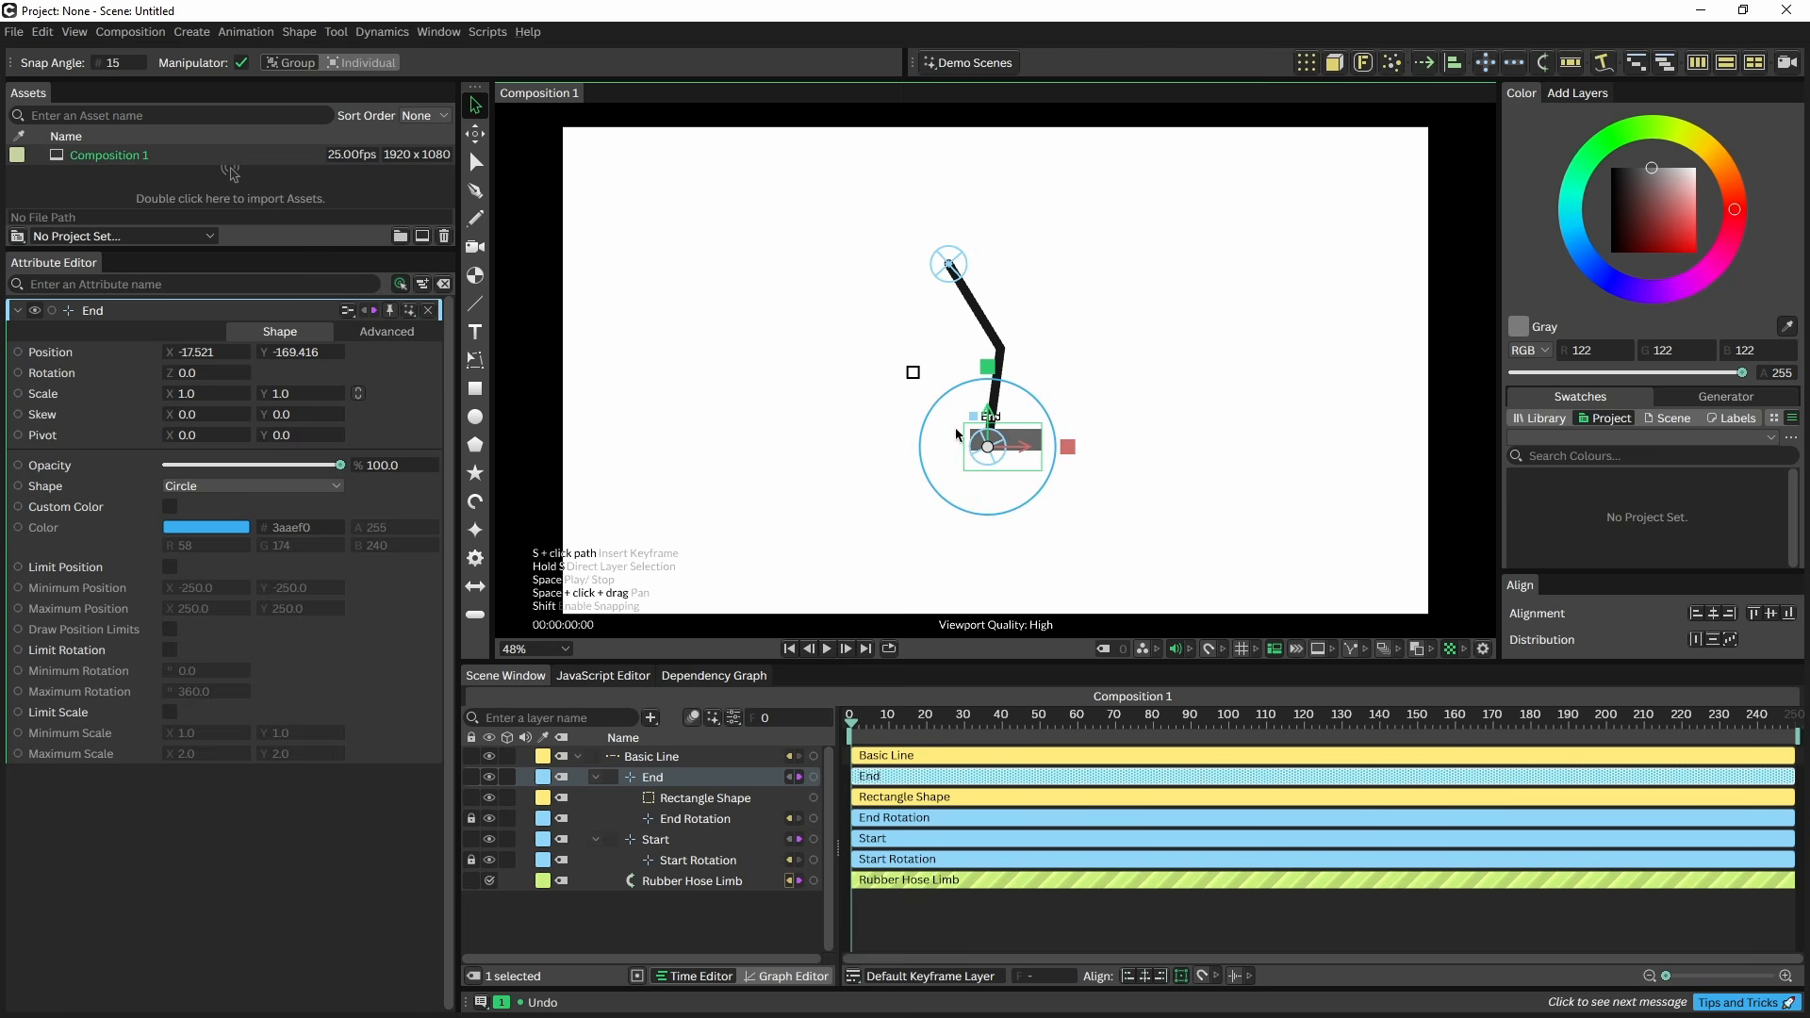
key(ctrl+z)
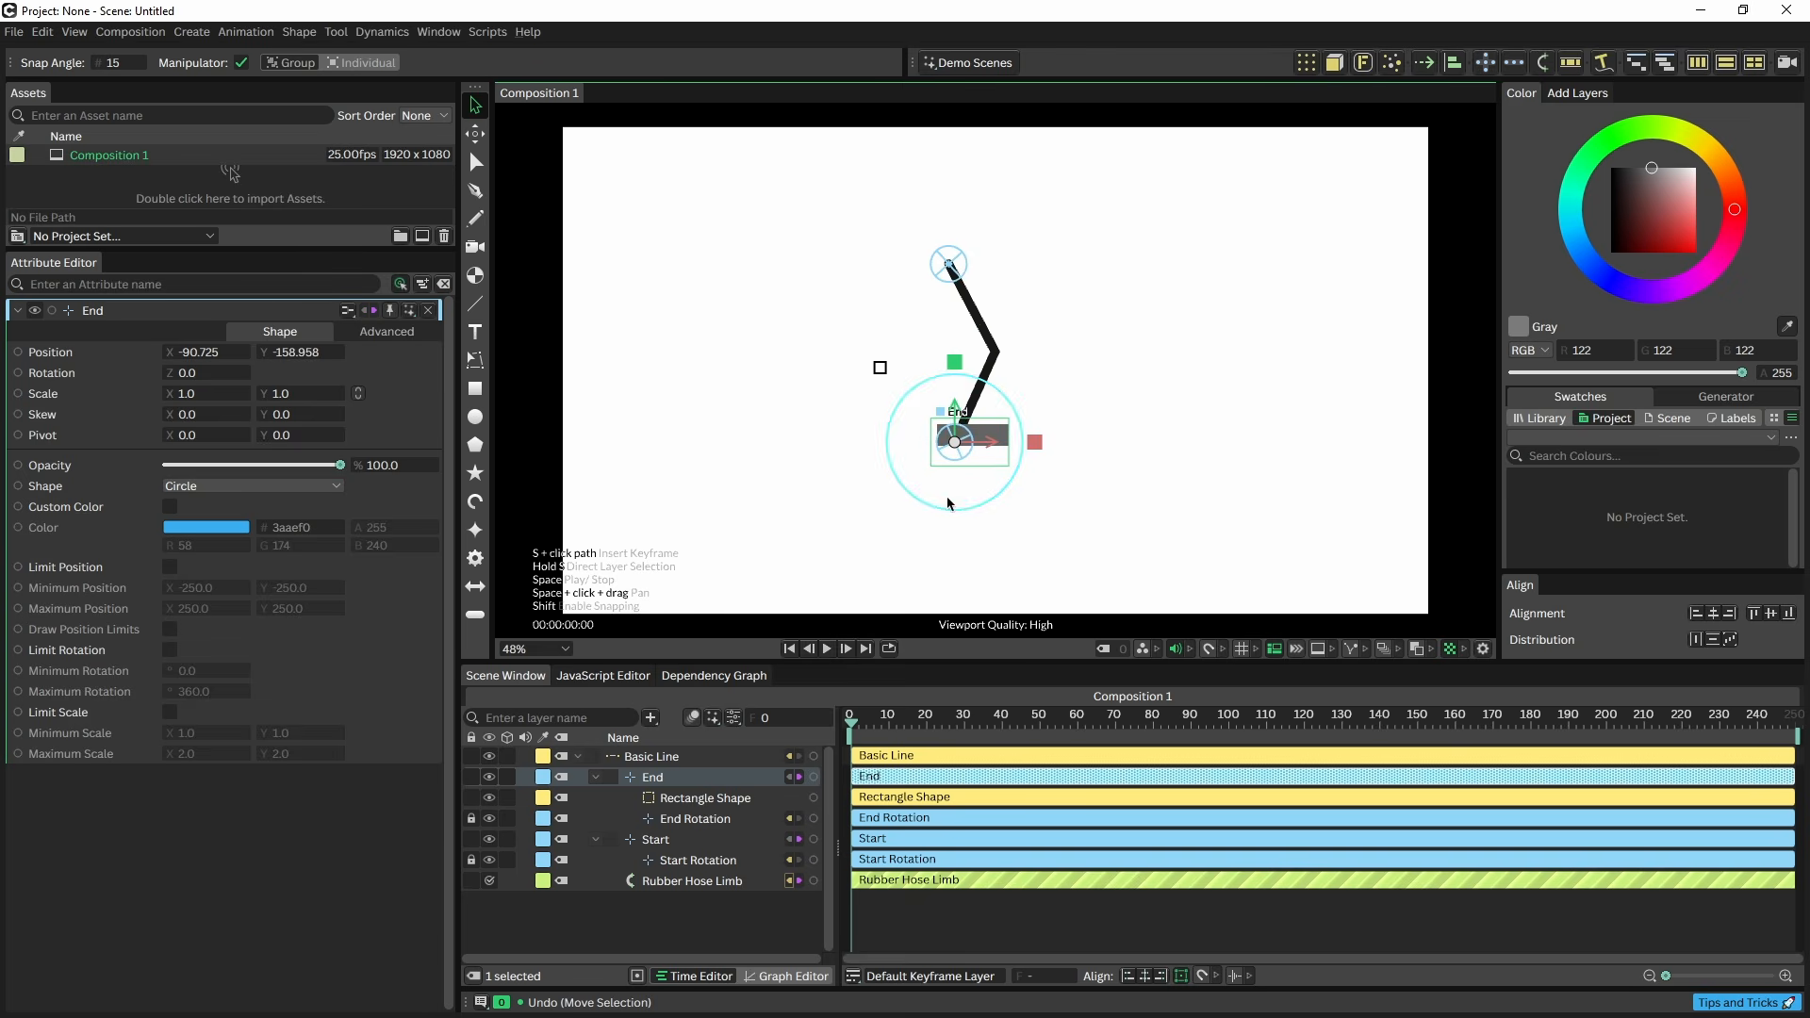
- Draw a body rectangle about 188 by 282 over the Start controller, at about (-113, 338)
click(475, 388)
drag(898, 155, 987, 281)
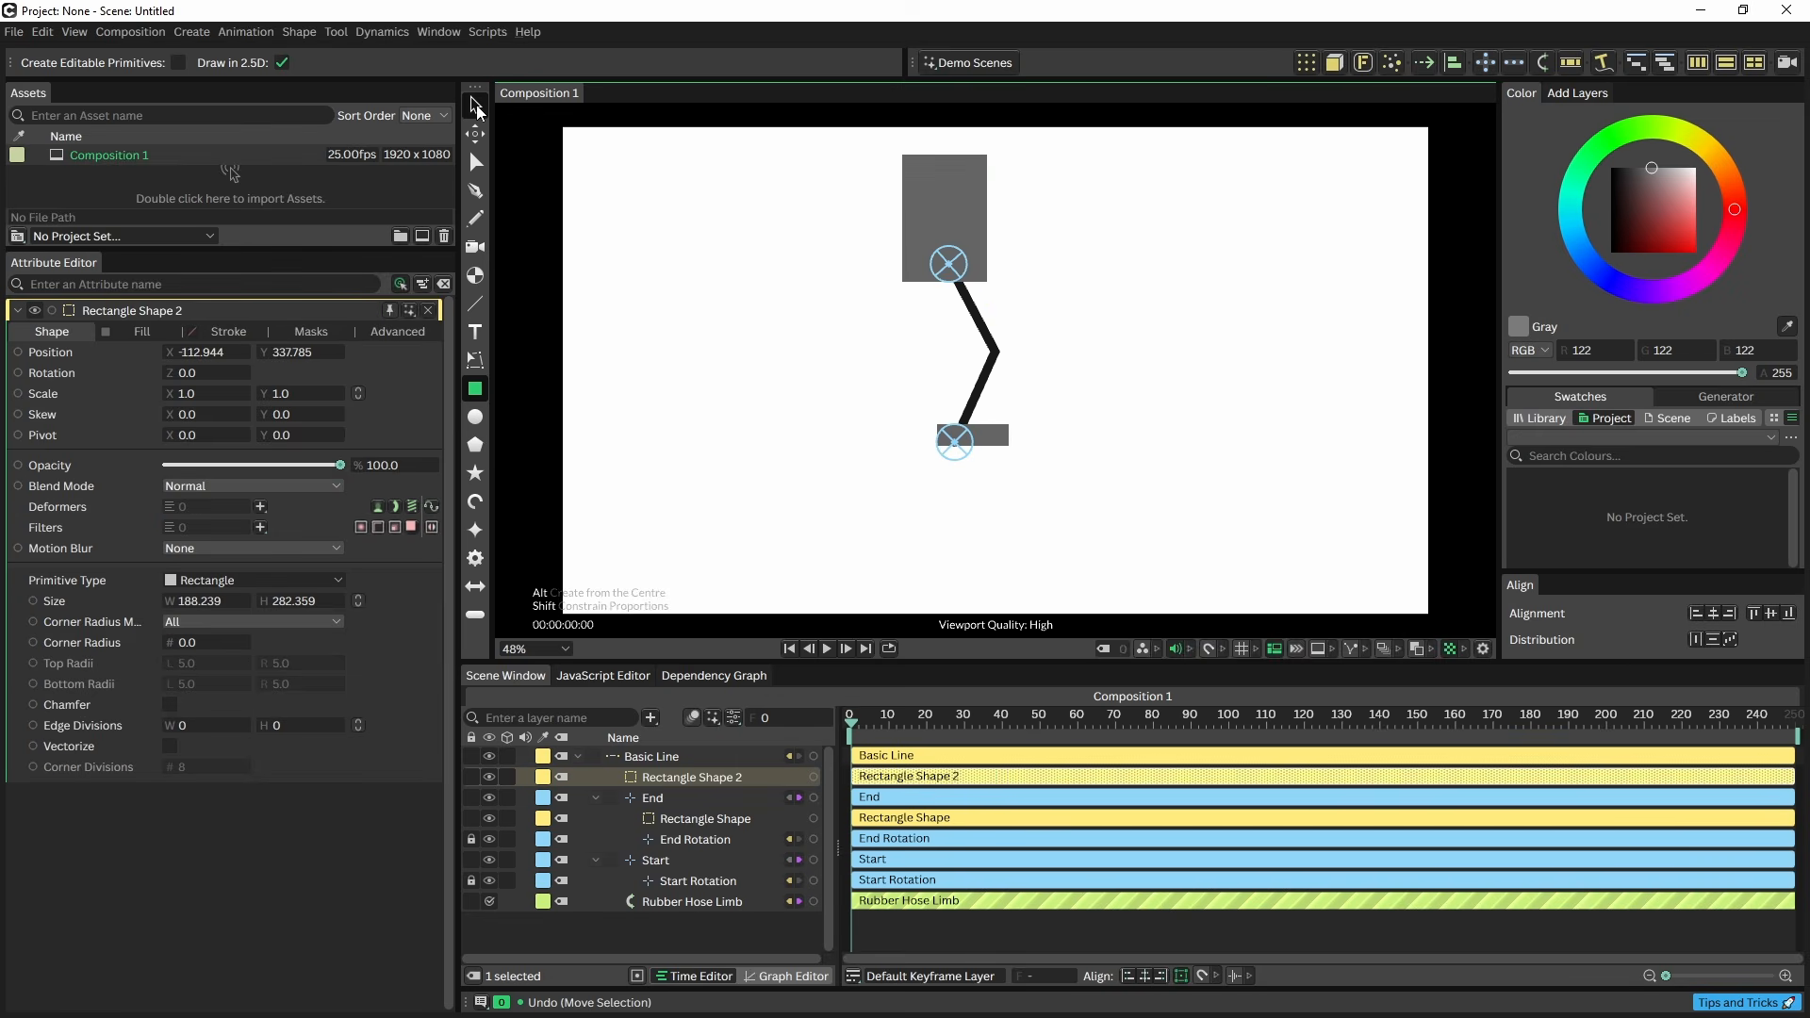
click(476, 105)
- Parent the Start controller to Rectangle Shape 2 and move that rectangle to about (-75, 348)
click(656, 859)
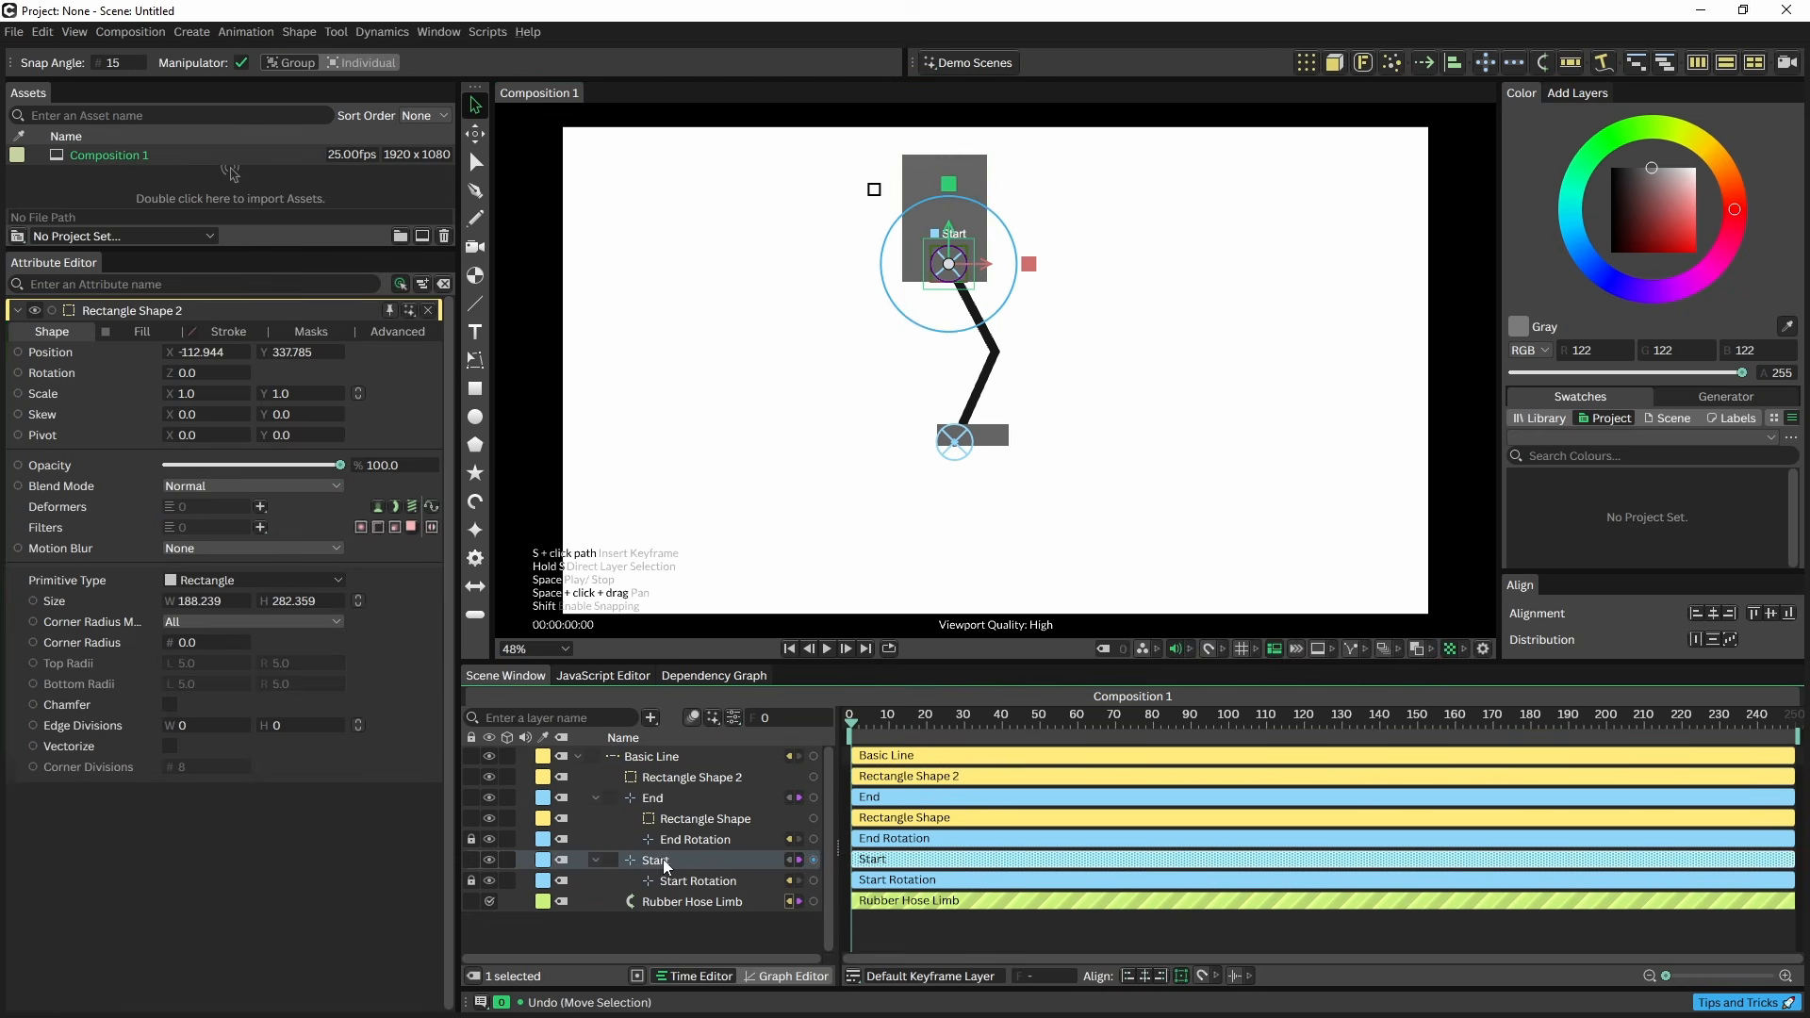
mouse_move(663, 858)
mouse_down()
mouse_move(680, 777)
mouse_move(666, 748)
mouse_up()
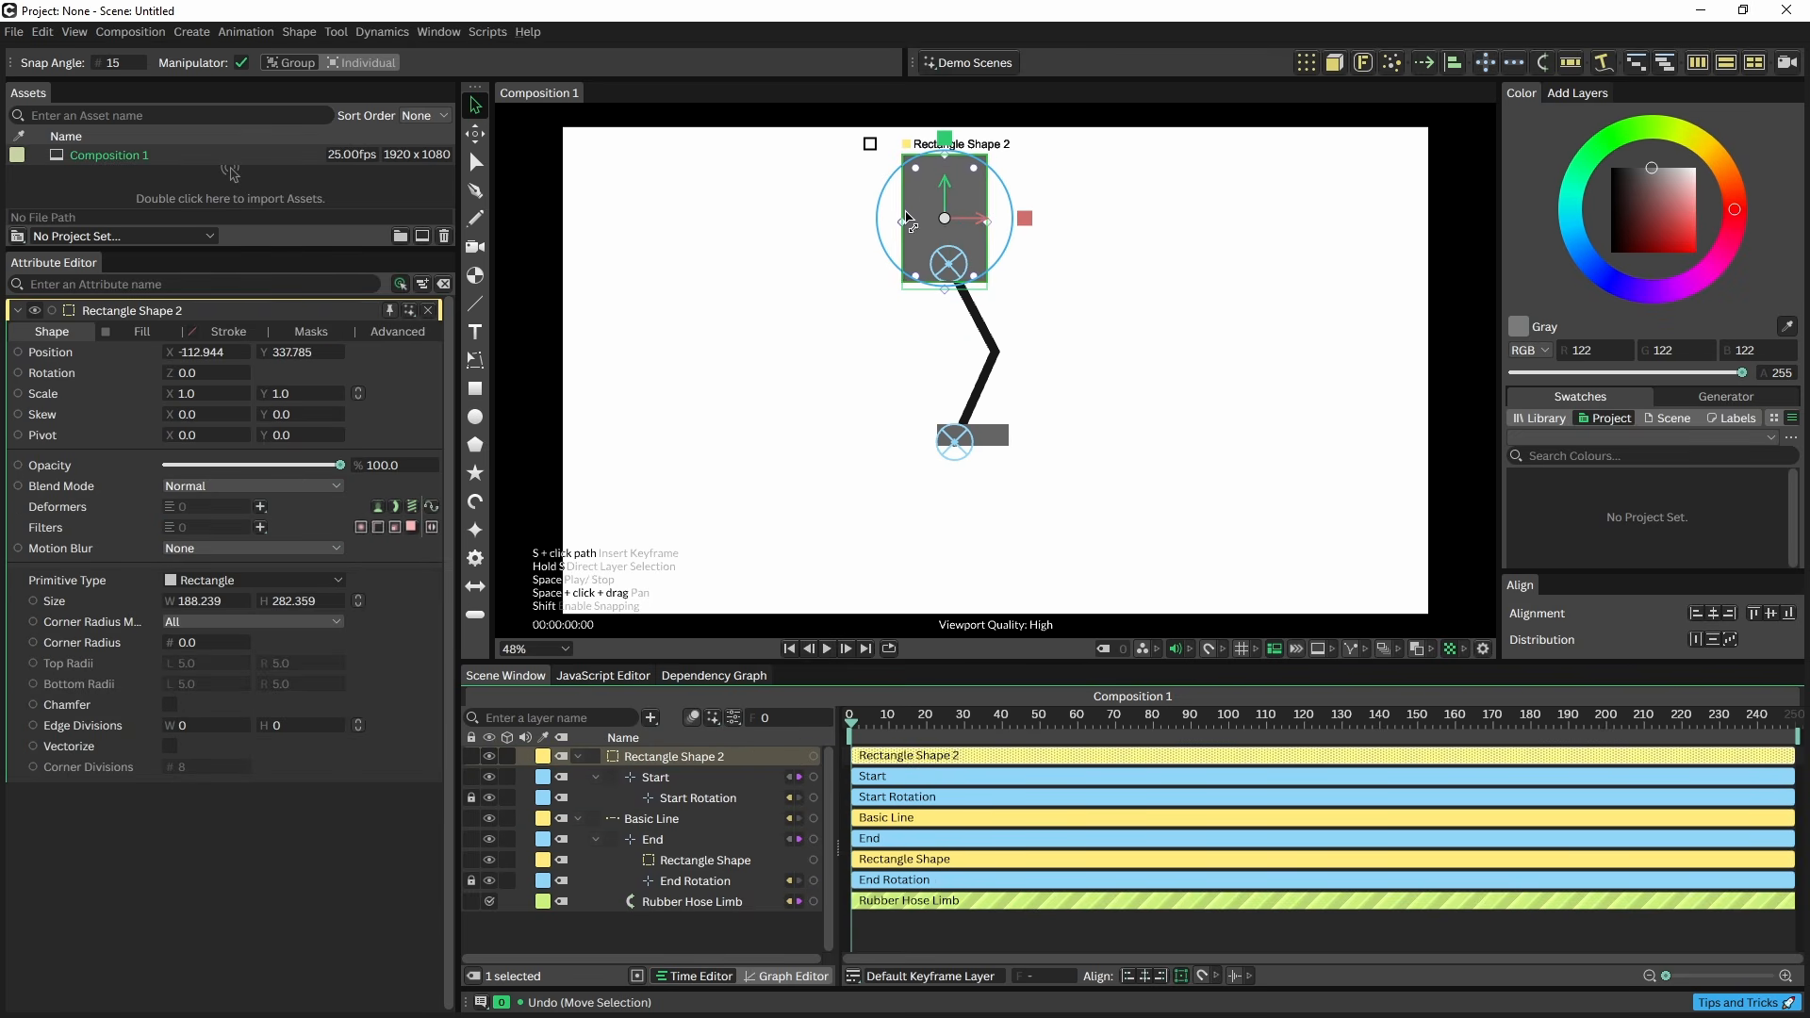
drag(908, 219, 954, 218)
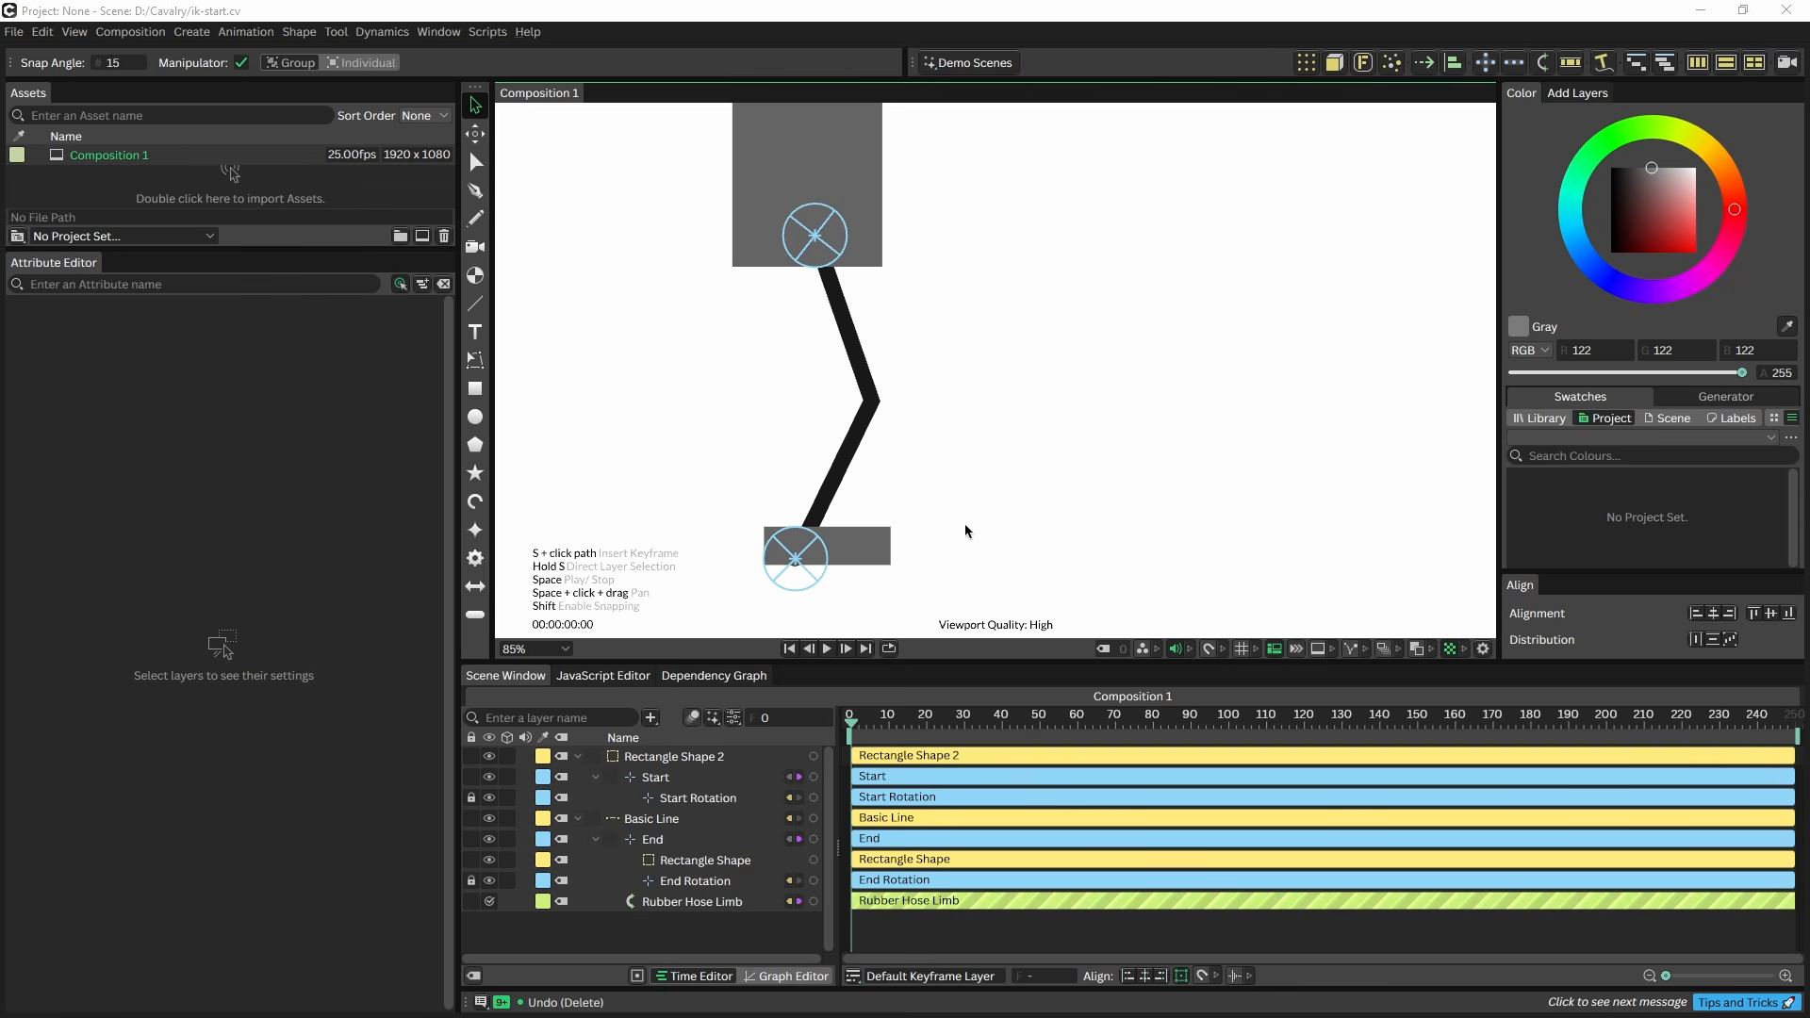
- Replace the foot rectangle with two adjoining rectangles at the leg's end, about 99 by 51 and about 57 by 50
drag(690, 496, 667, 417)
scroll(697, 446, up, 4)
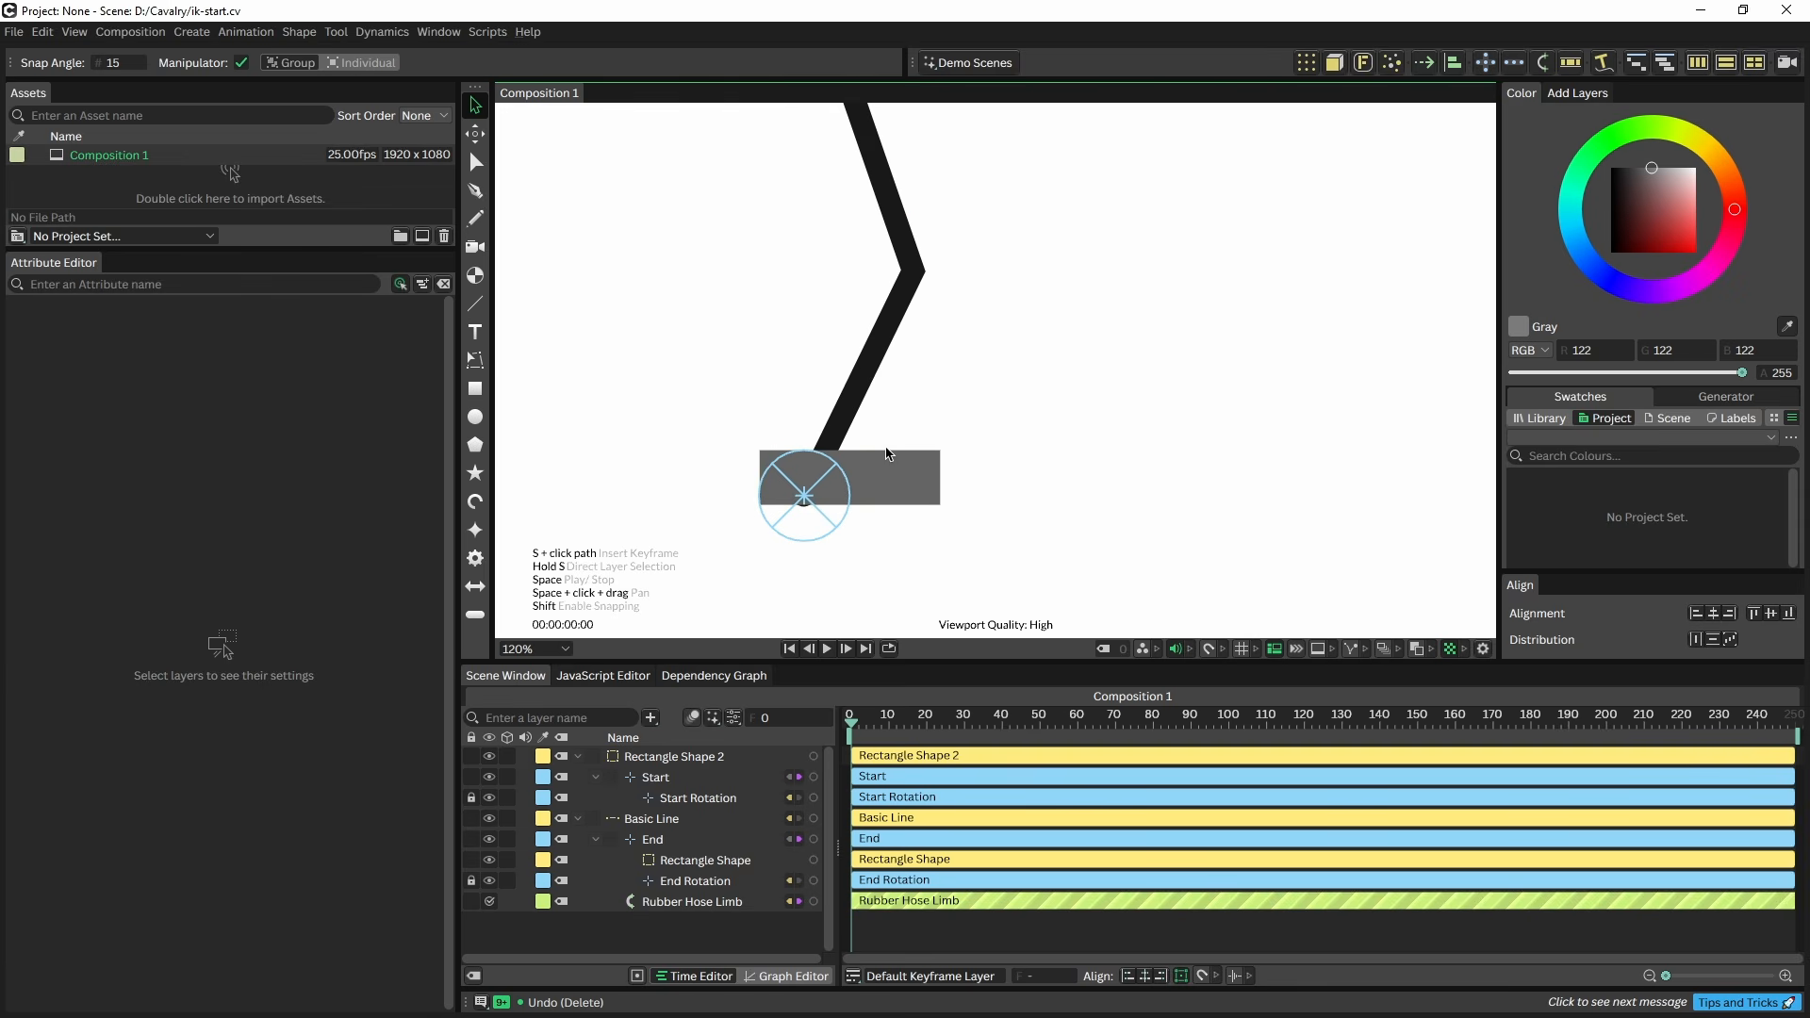
click(905, 487)
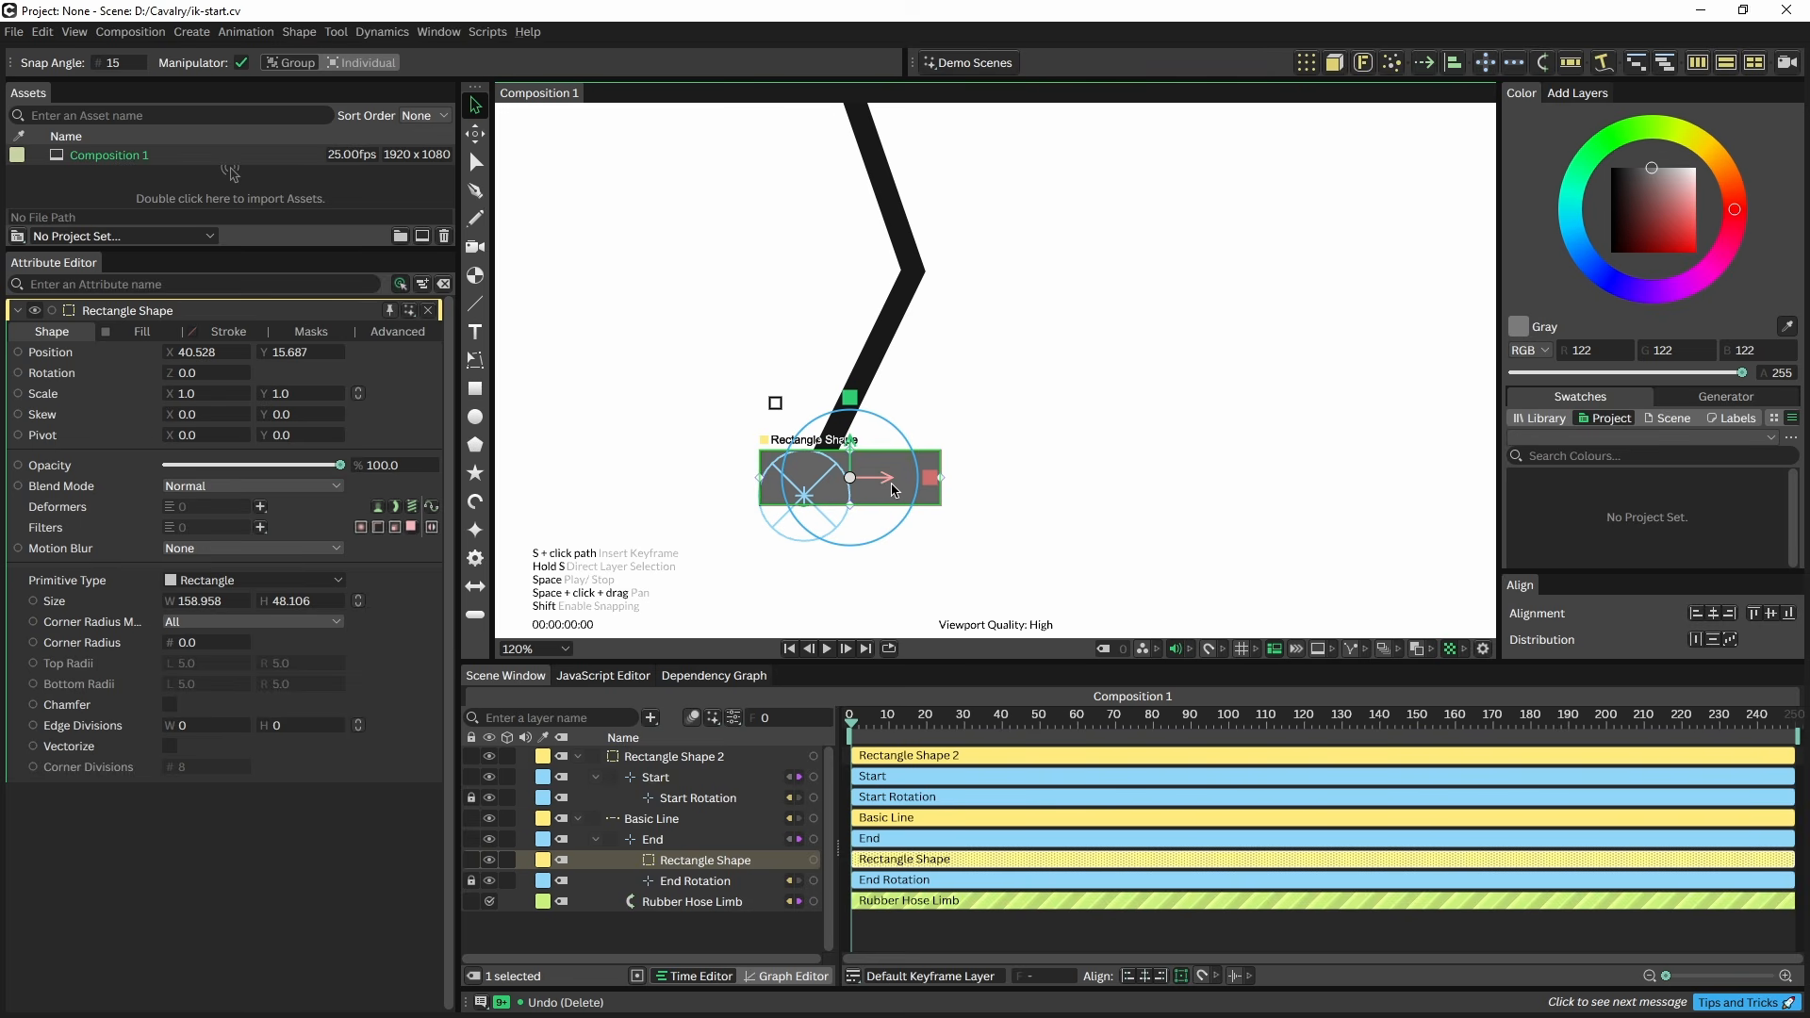
key(Delete)
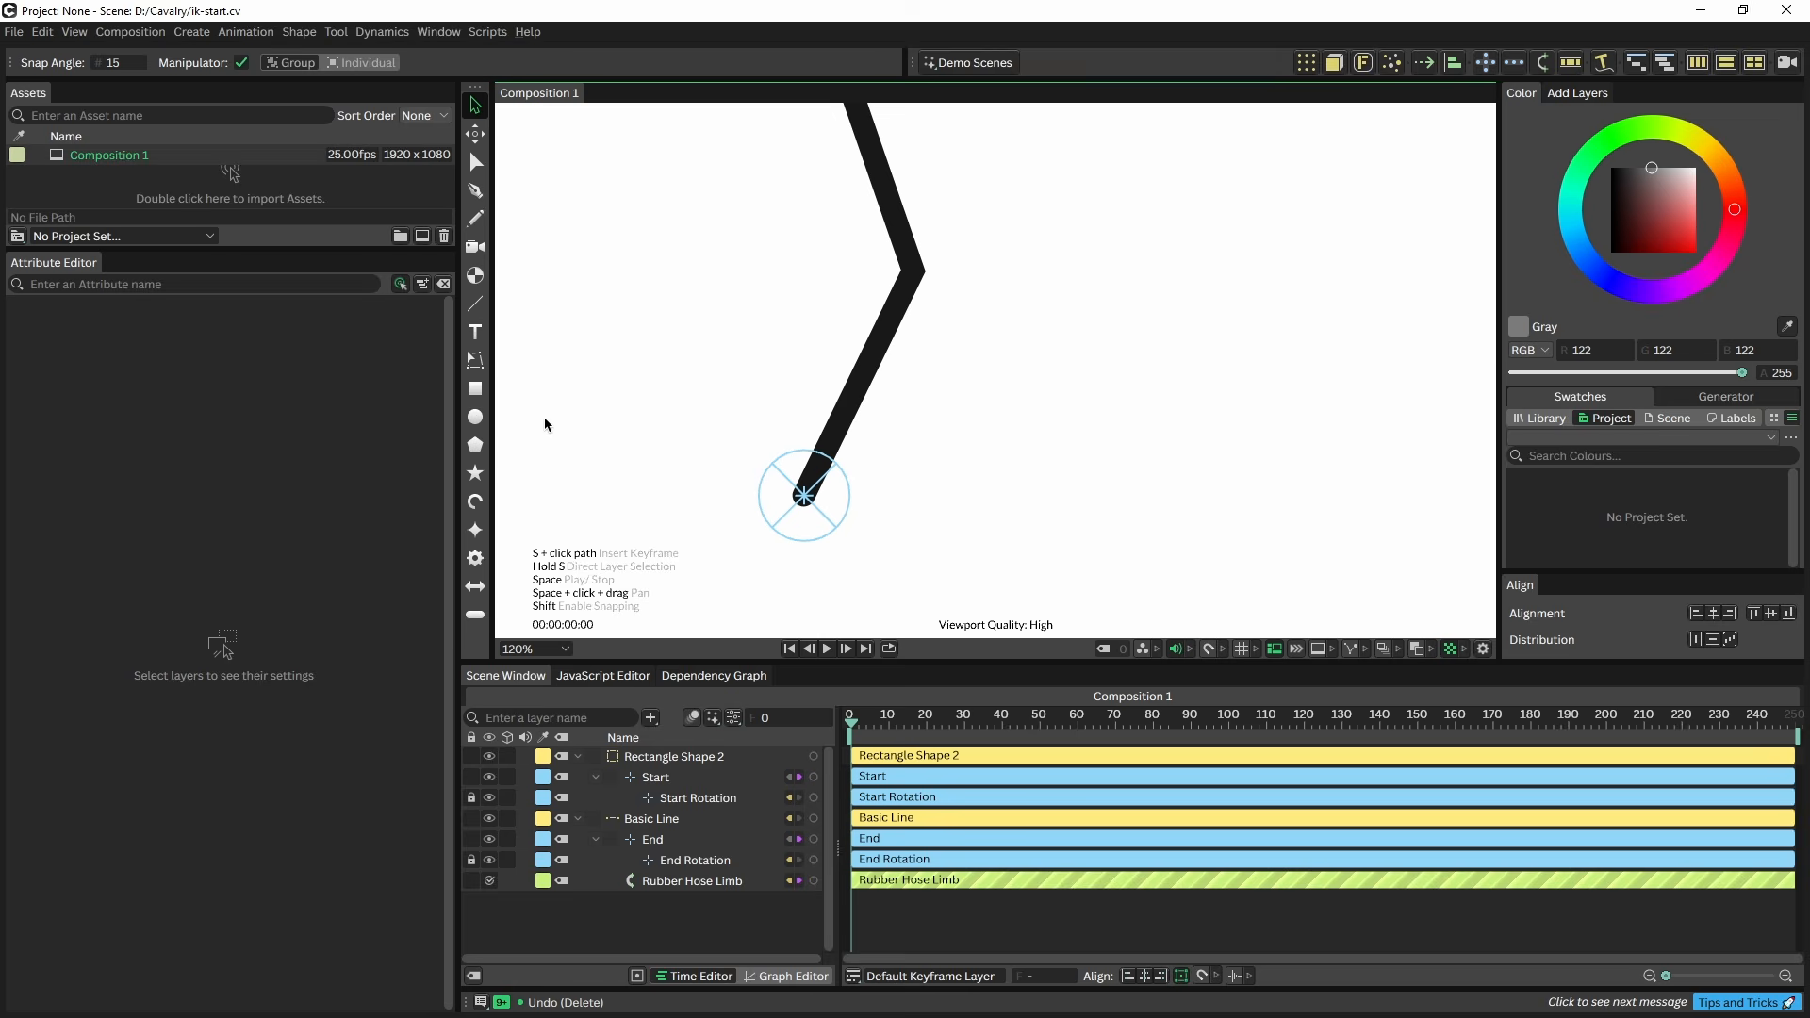
click(476, 389)
drag(771, 459, 948, 461)
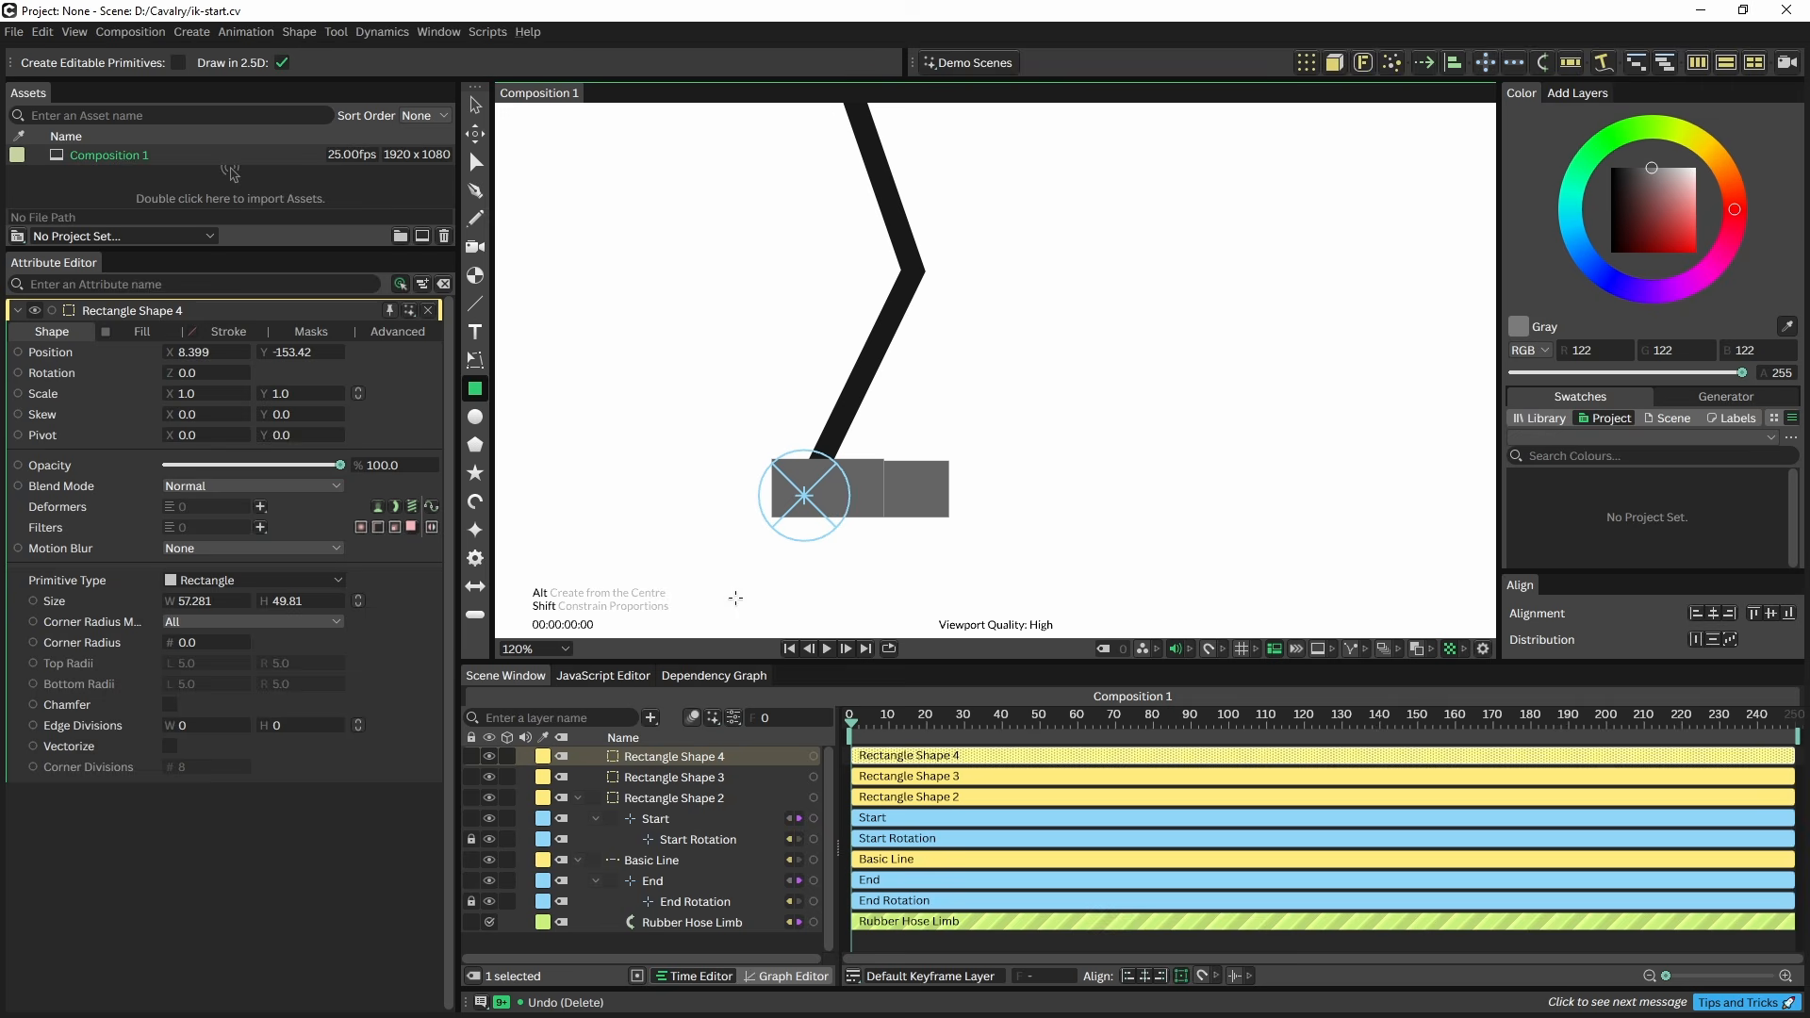
- Rename Rectangle Shape 4 as foot tip, Rectangle Shape 3 as foot, and Rectangle Shape 2 as body
click(675, 754)
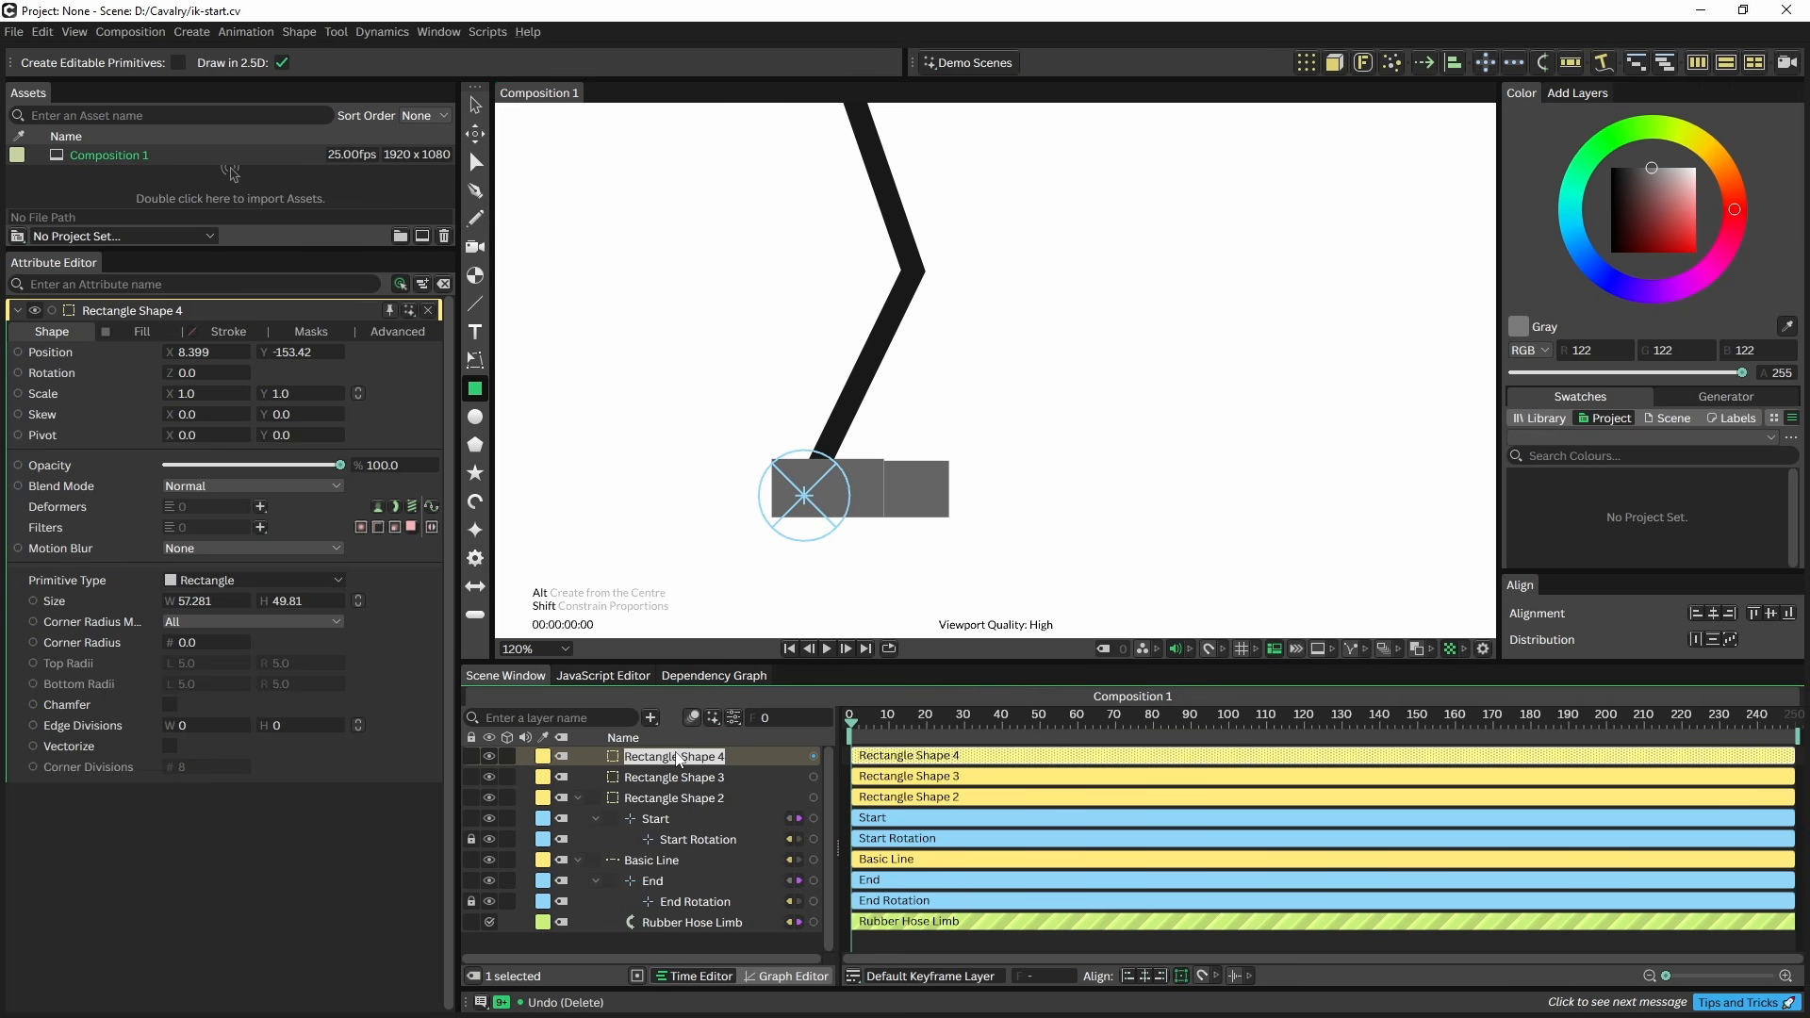
text(foot tip)
key(Return)
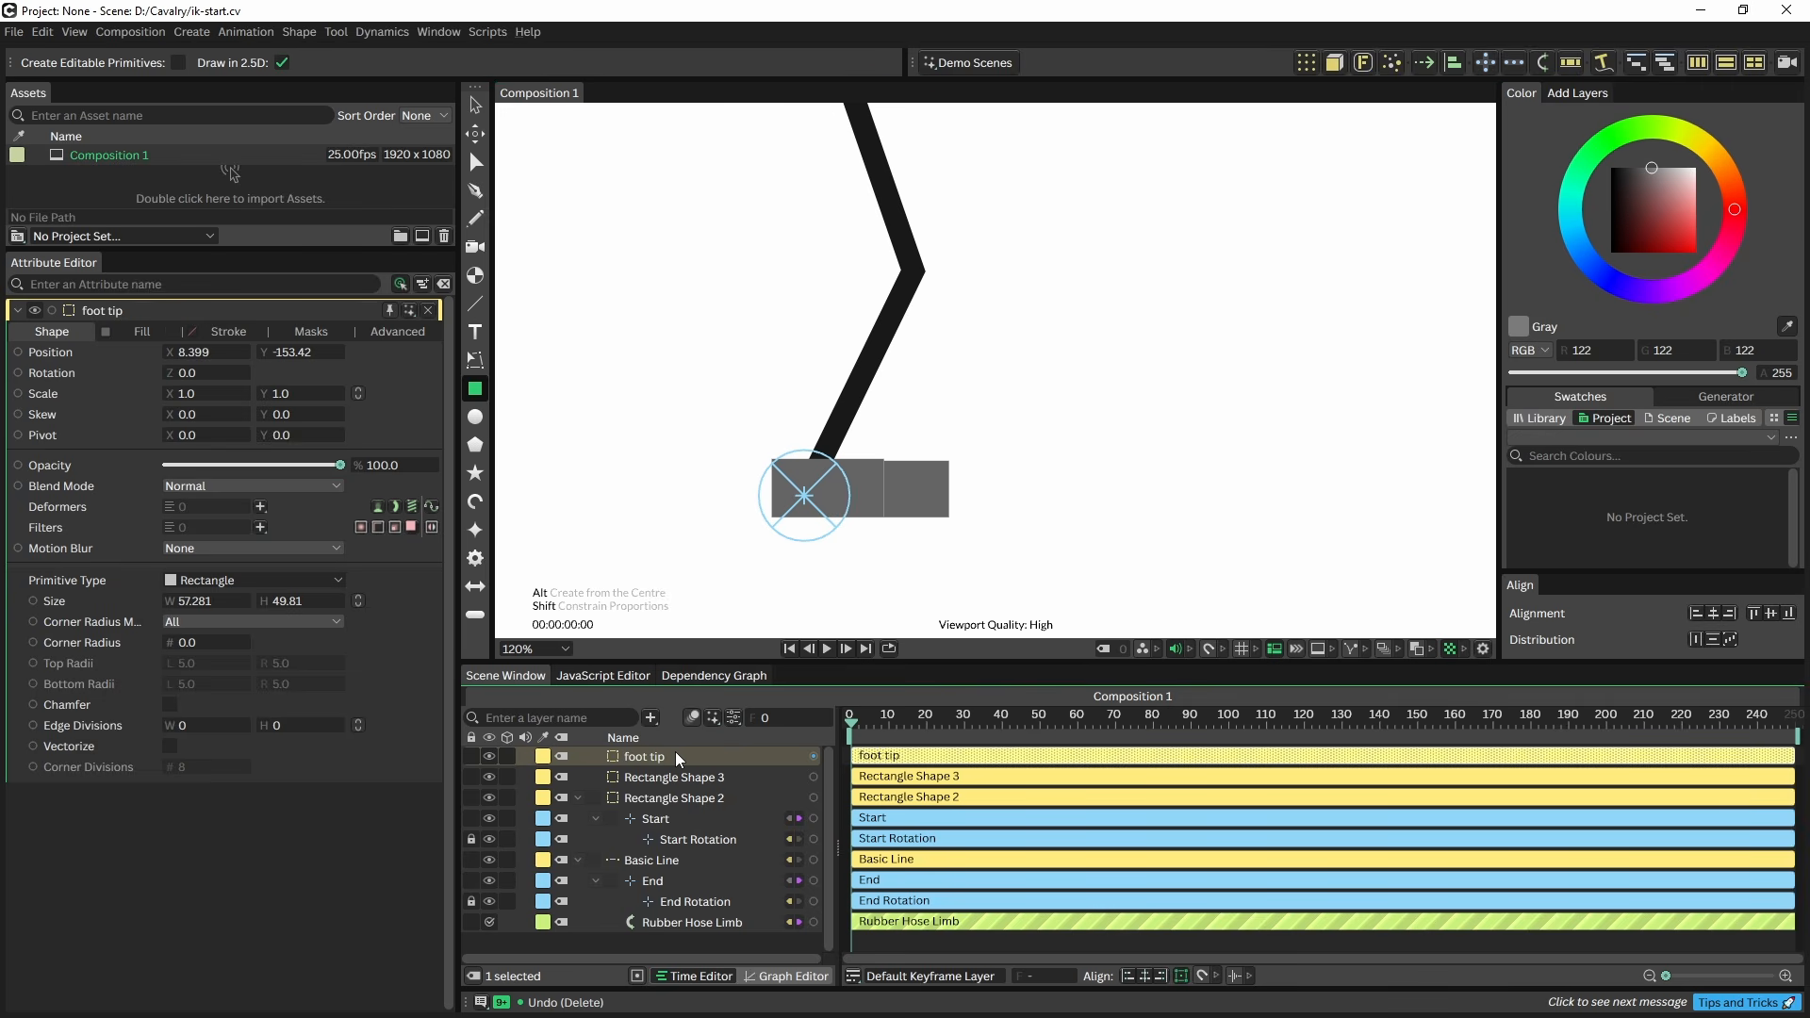
click(667, 778)
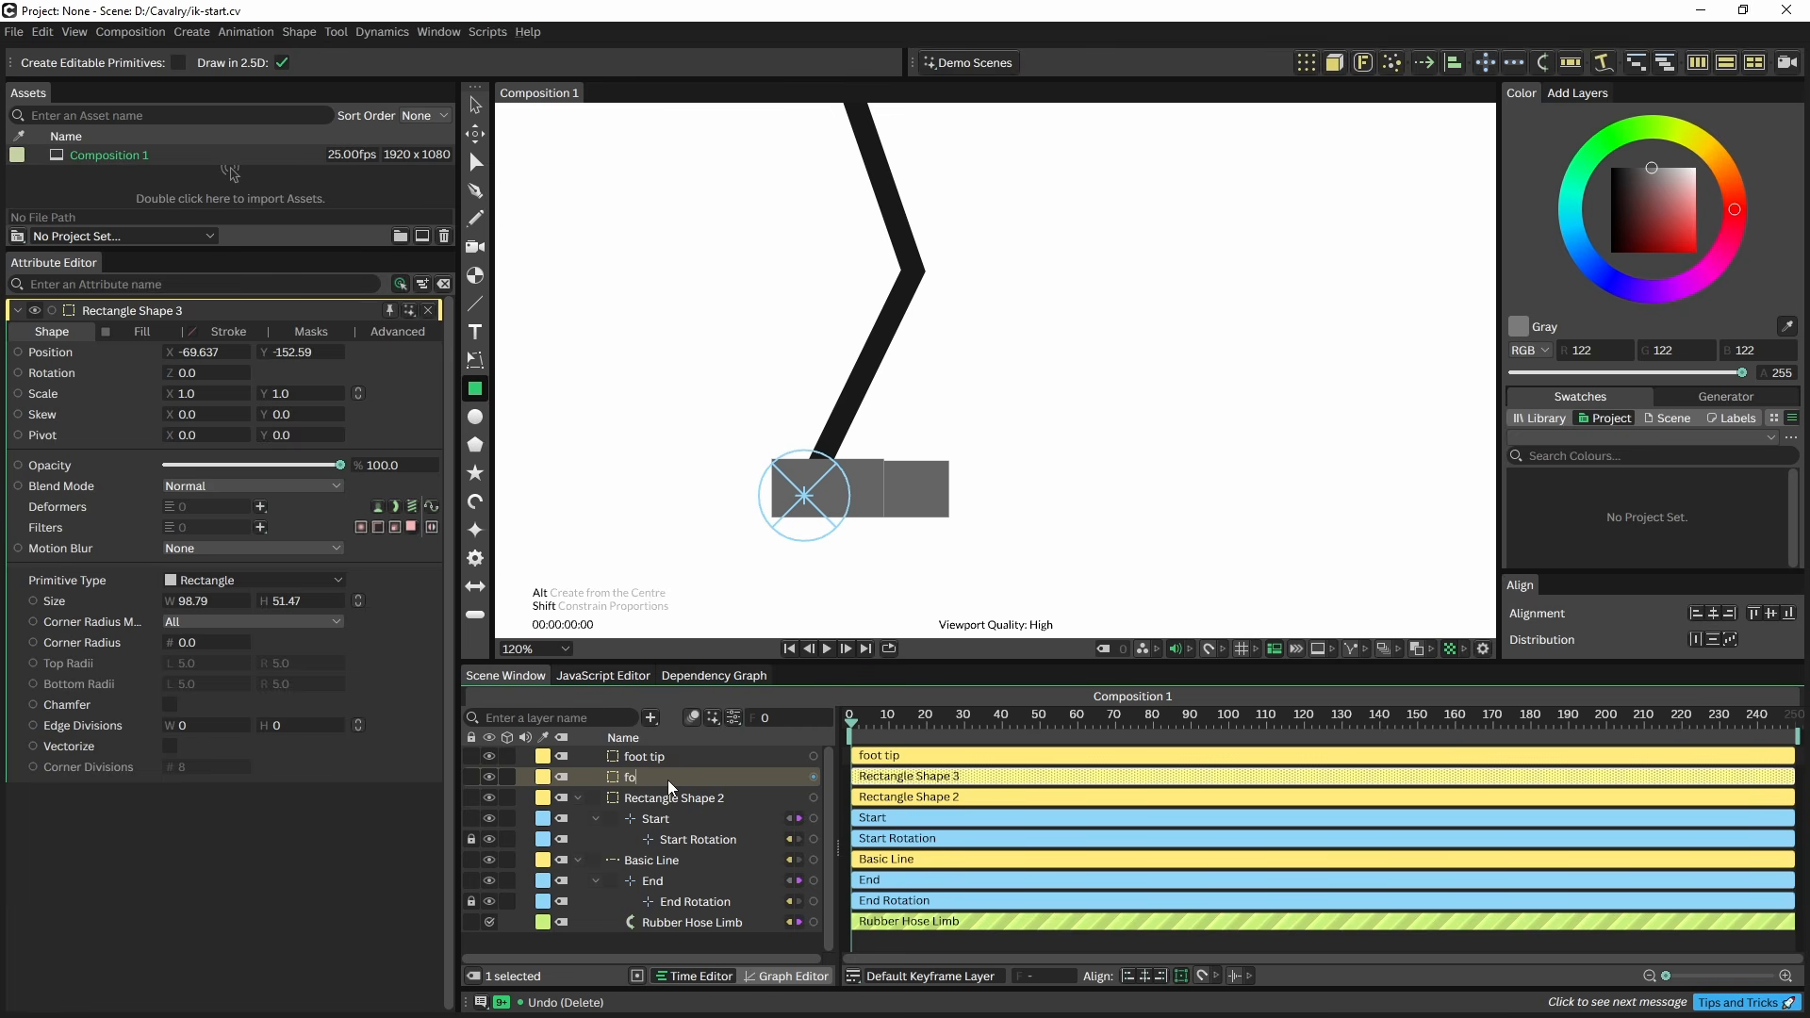
key(Return)
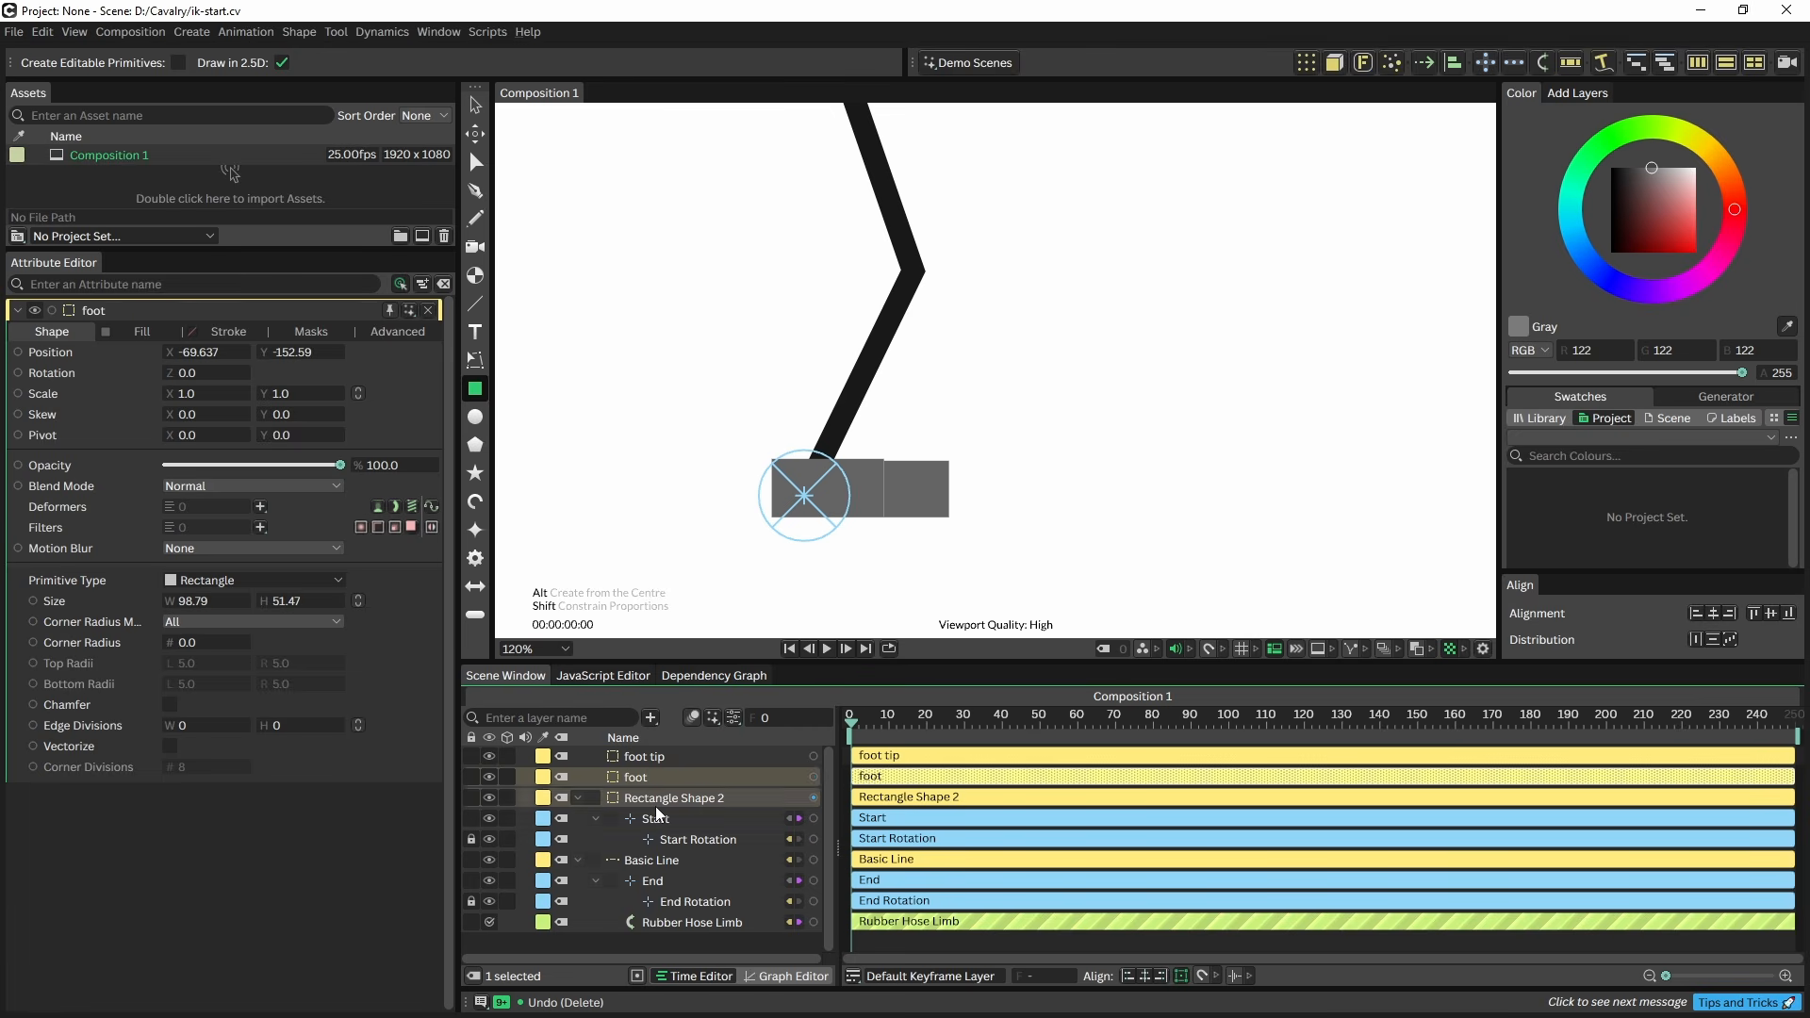
click(654, 806)
double_click(656, 806)
text(body)
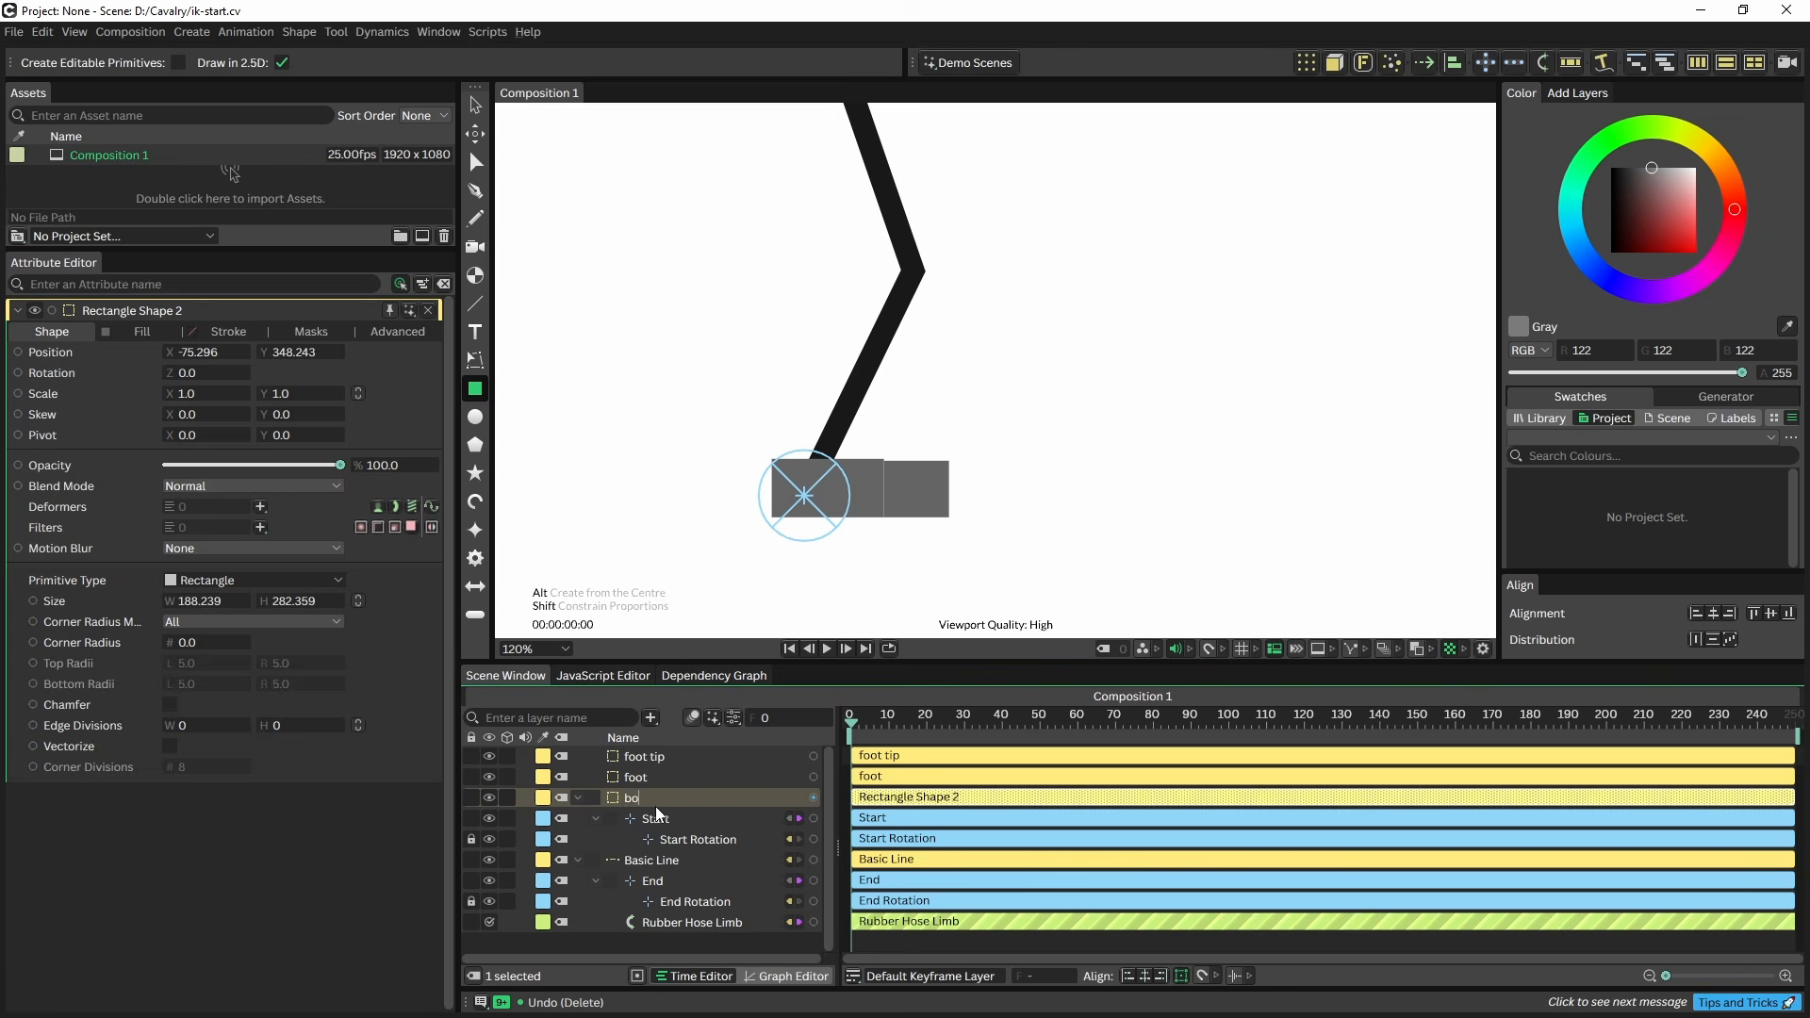
key(Return)
key(Escape)
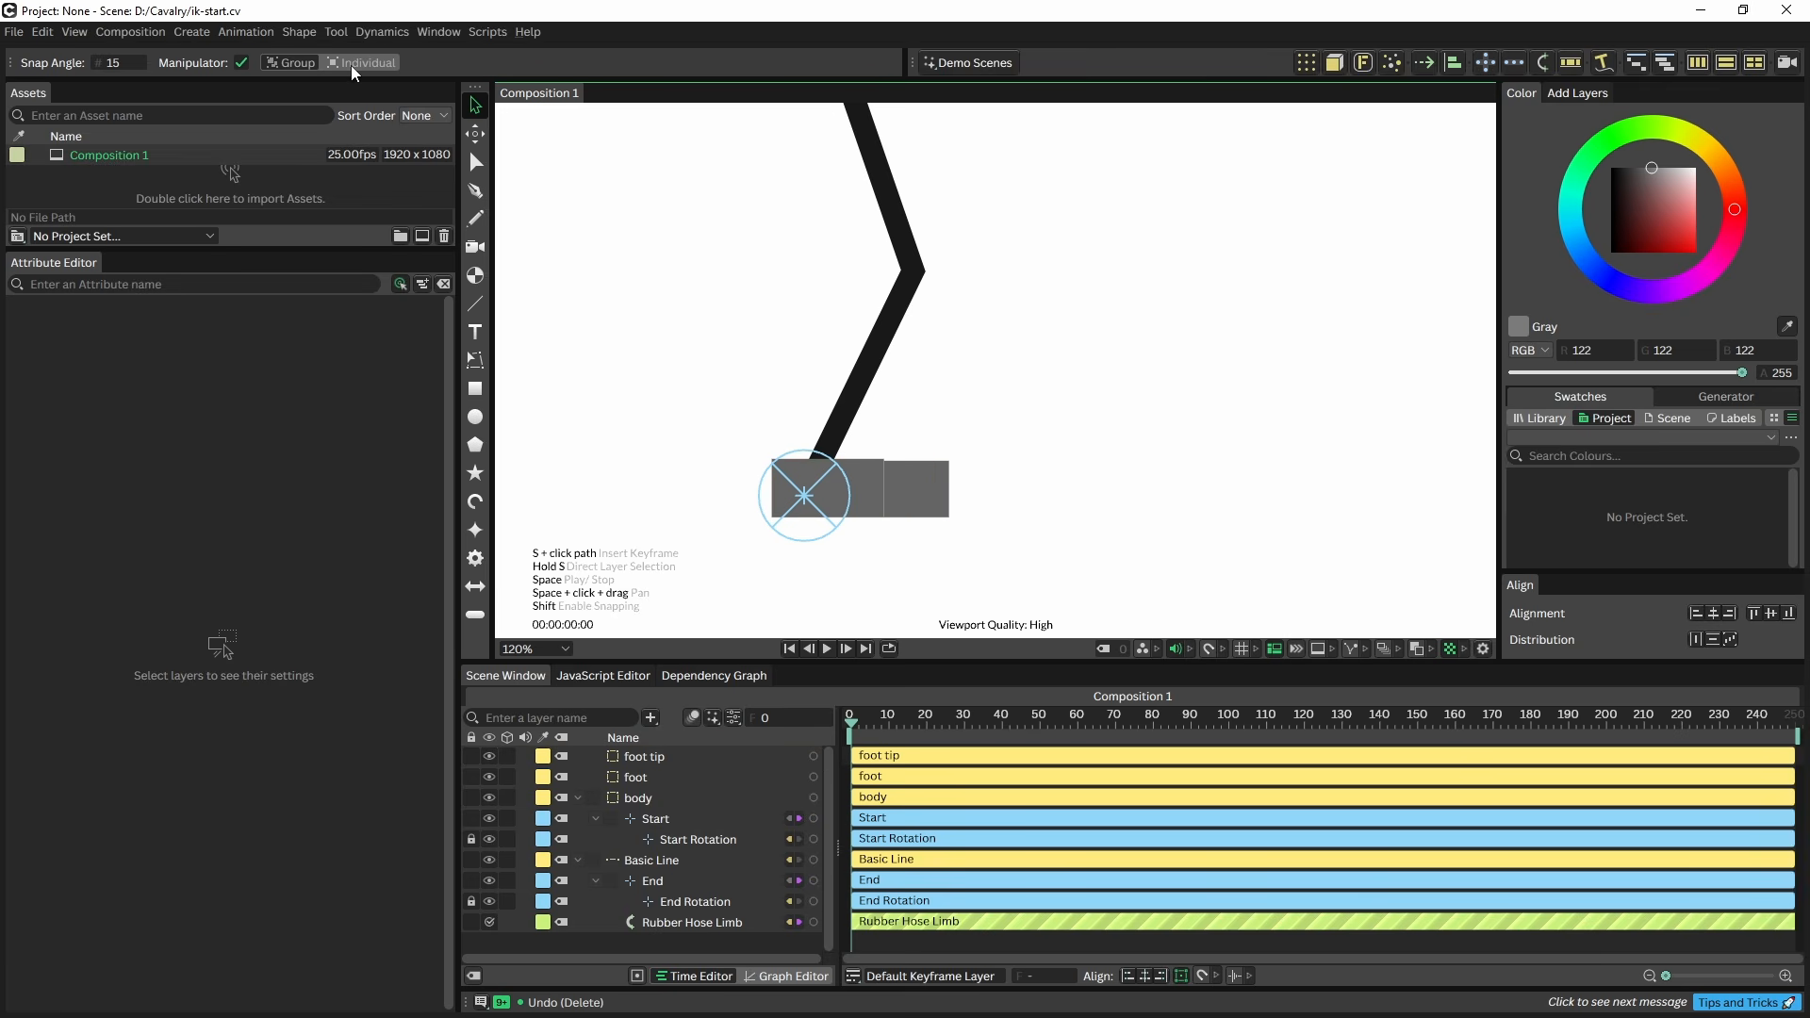
- Add two nulls to the composition
click(247, 32)
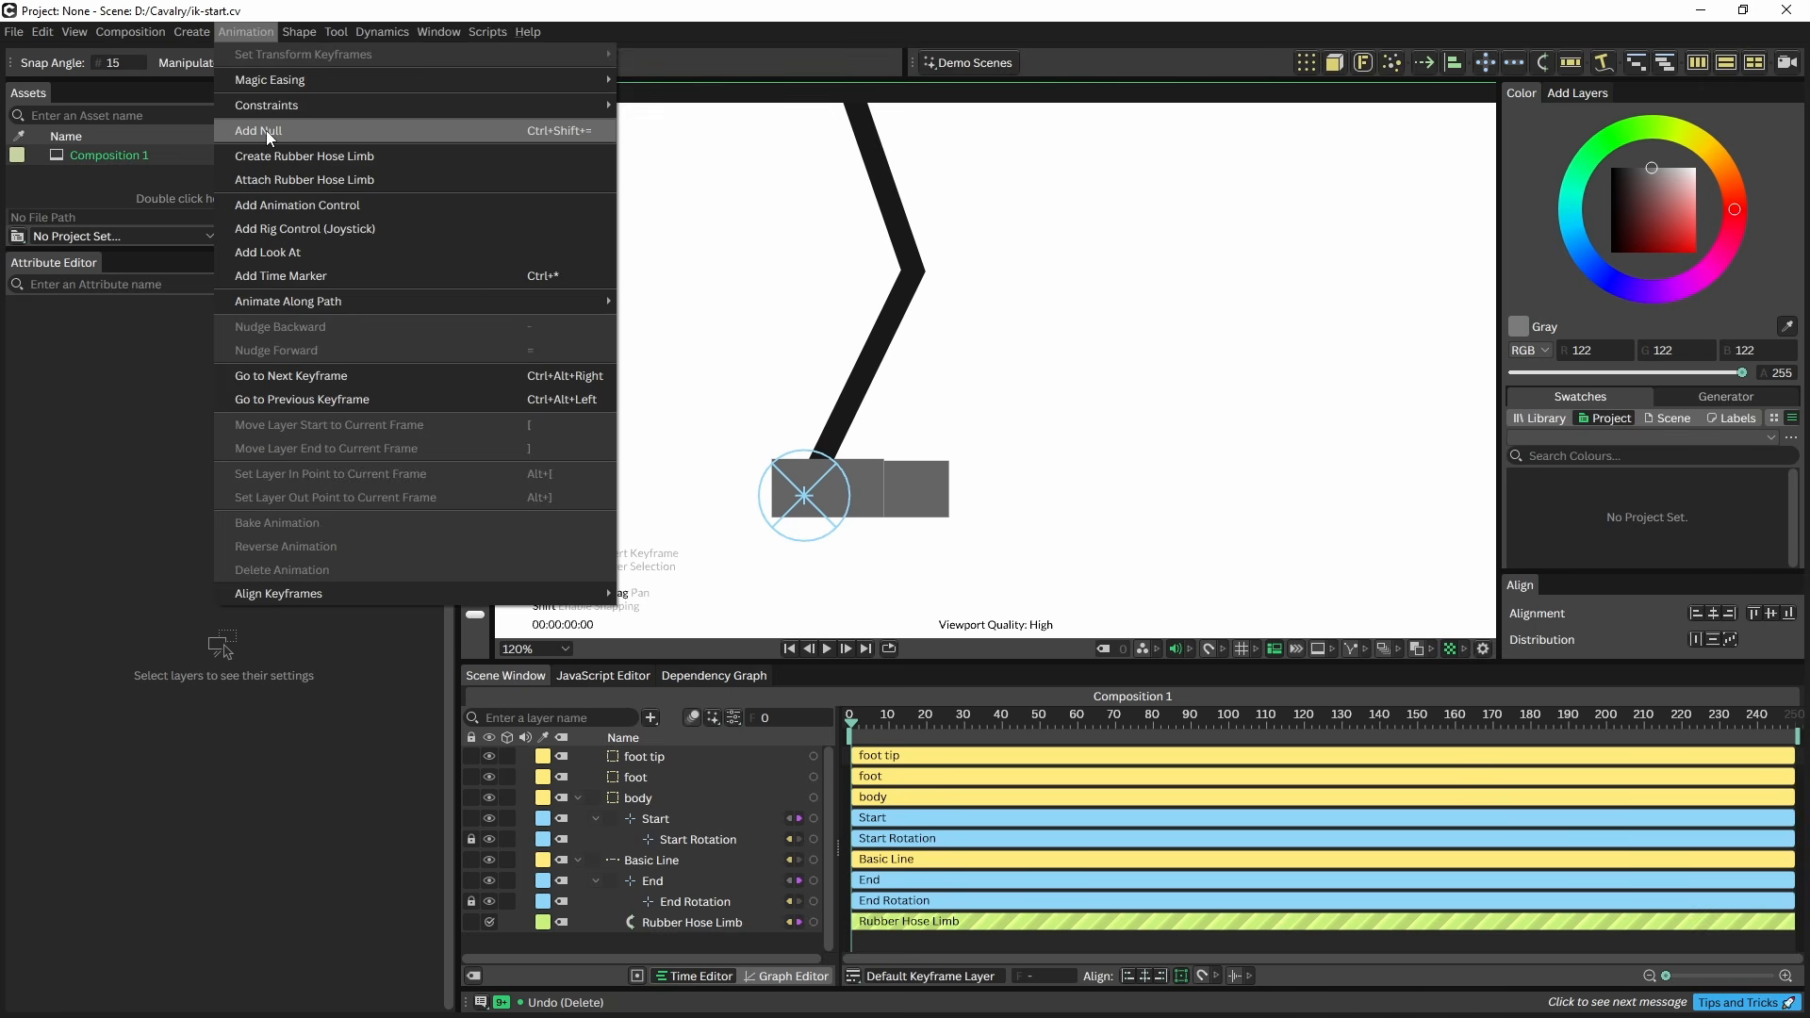
click(265, 130)
click(272, 31)
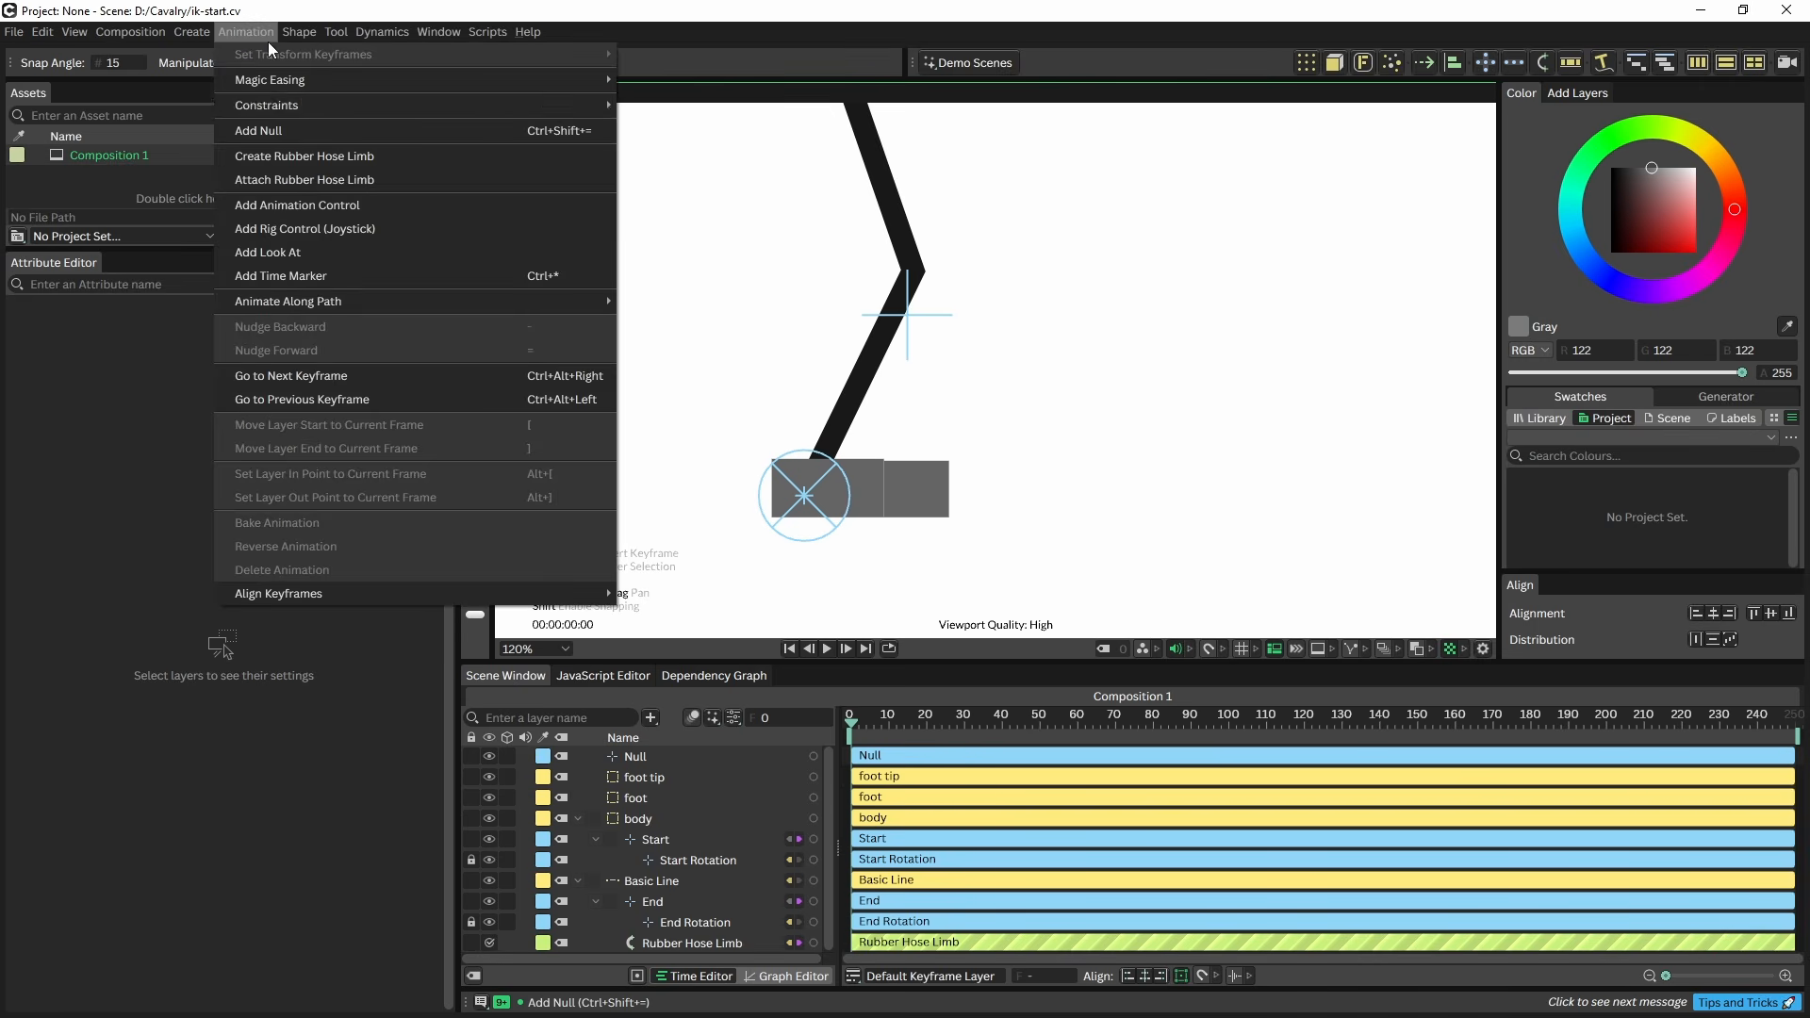
click(269, 132)
- Rename Null as roll and Null 2 as foot controller
click(647, 775)
click(647, 771)
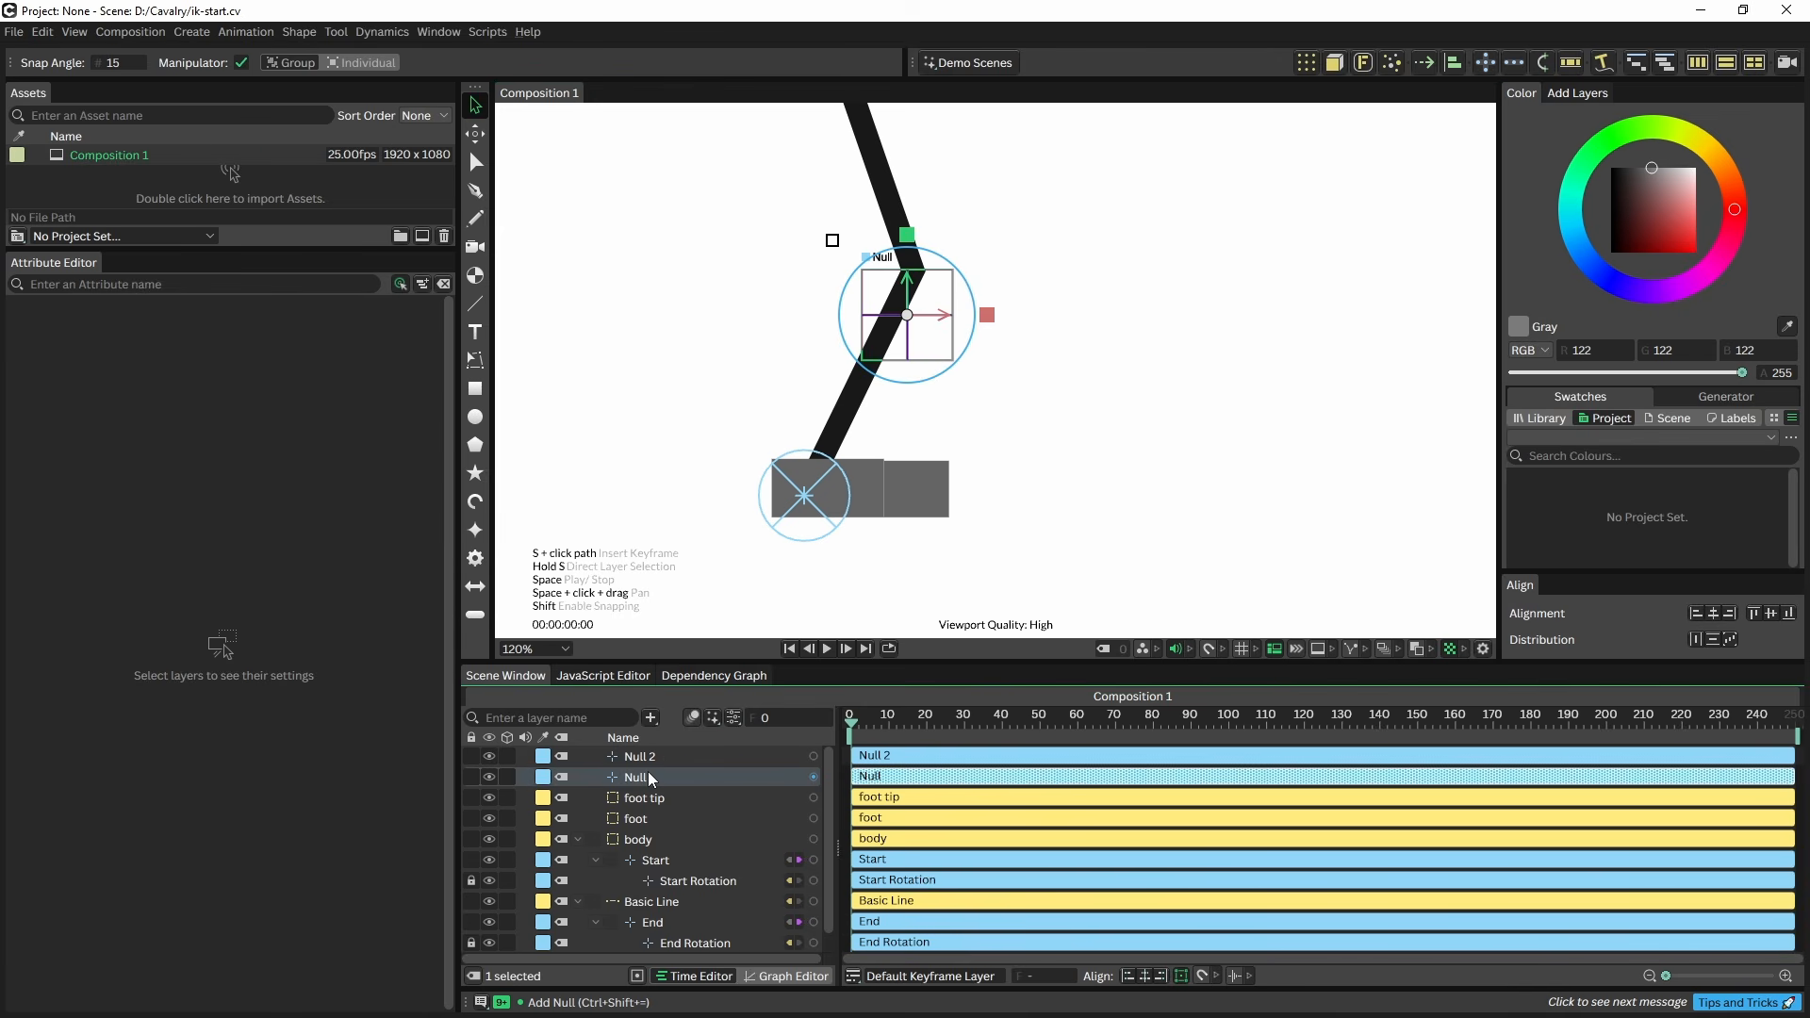
double_click(642, 777)
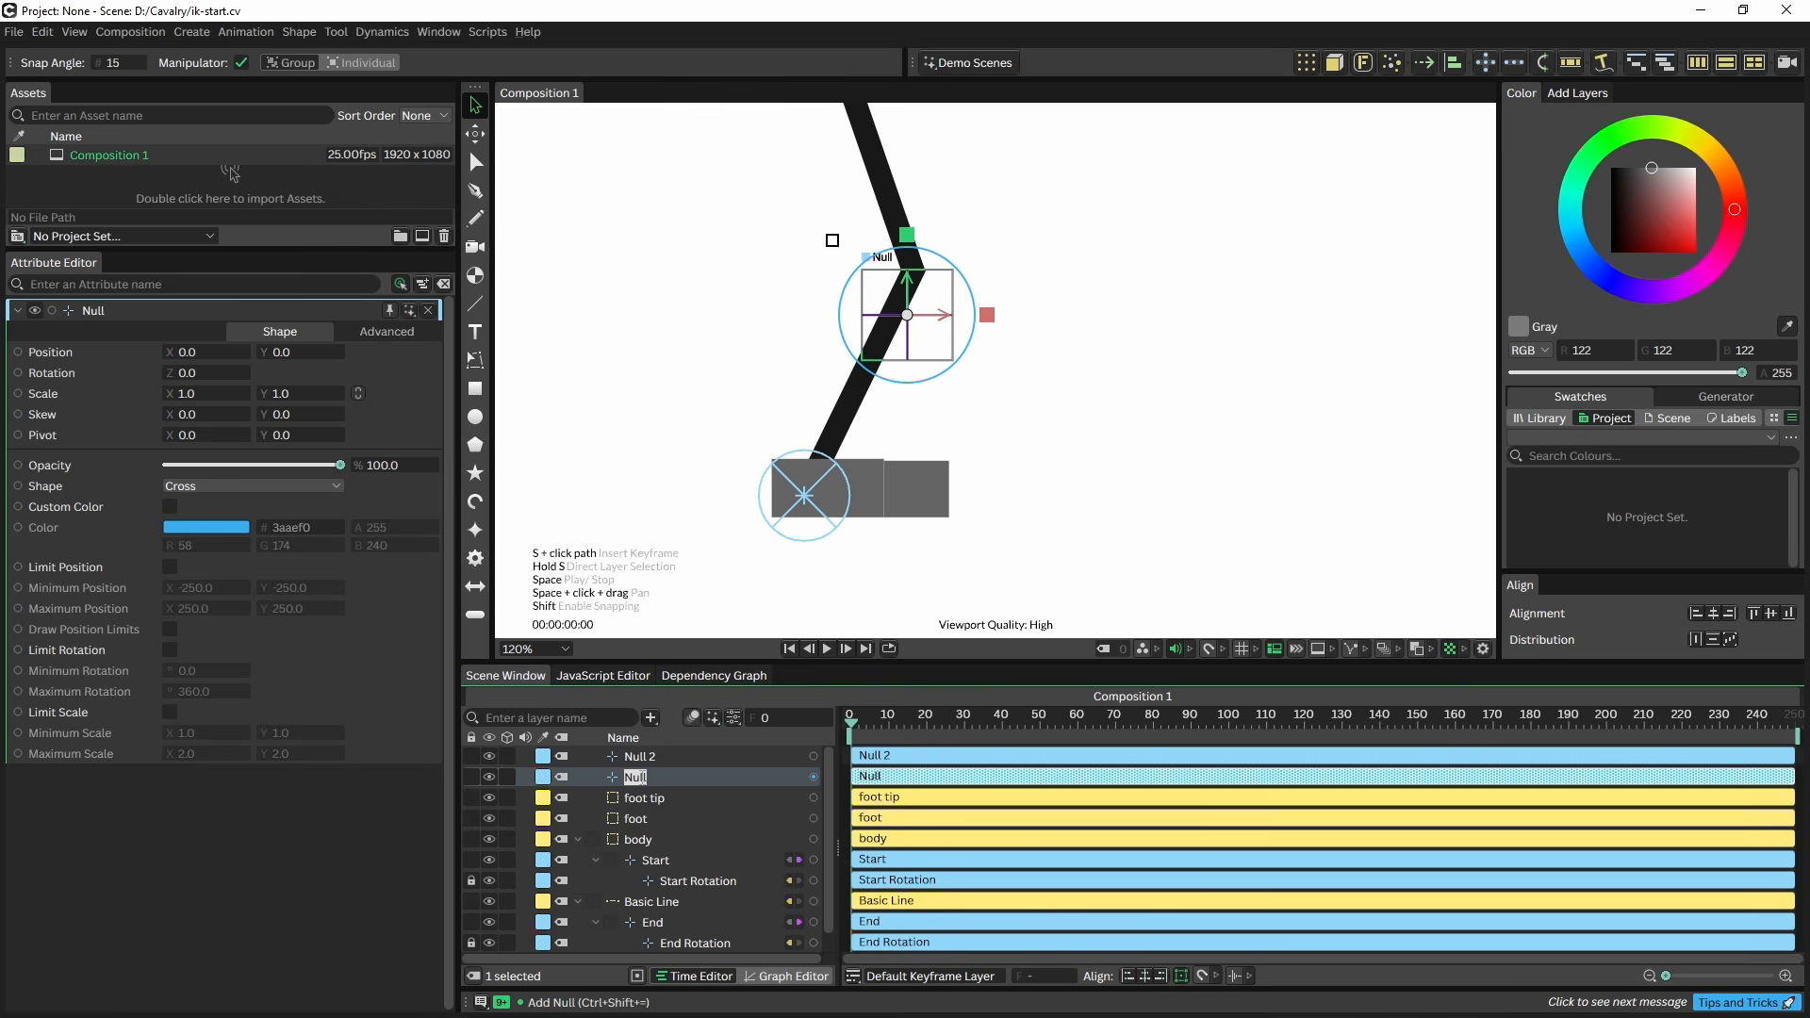
text(roll)
key(Return)
click(648, 756)
double_click(647, 756)
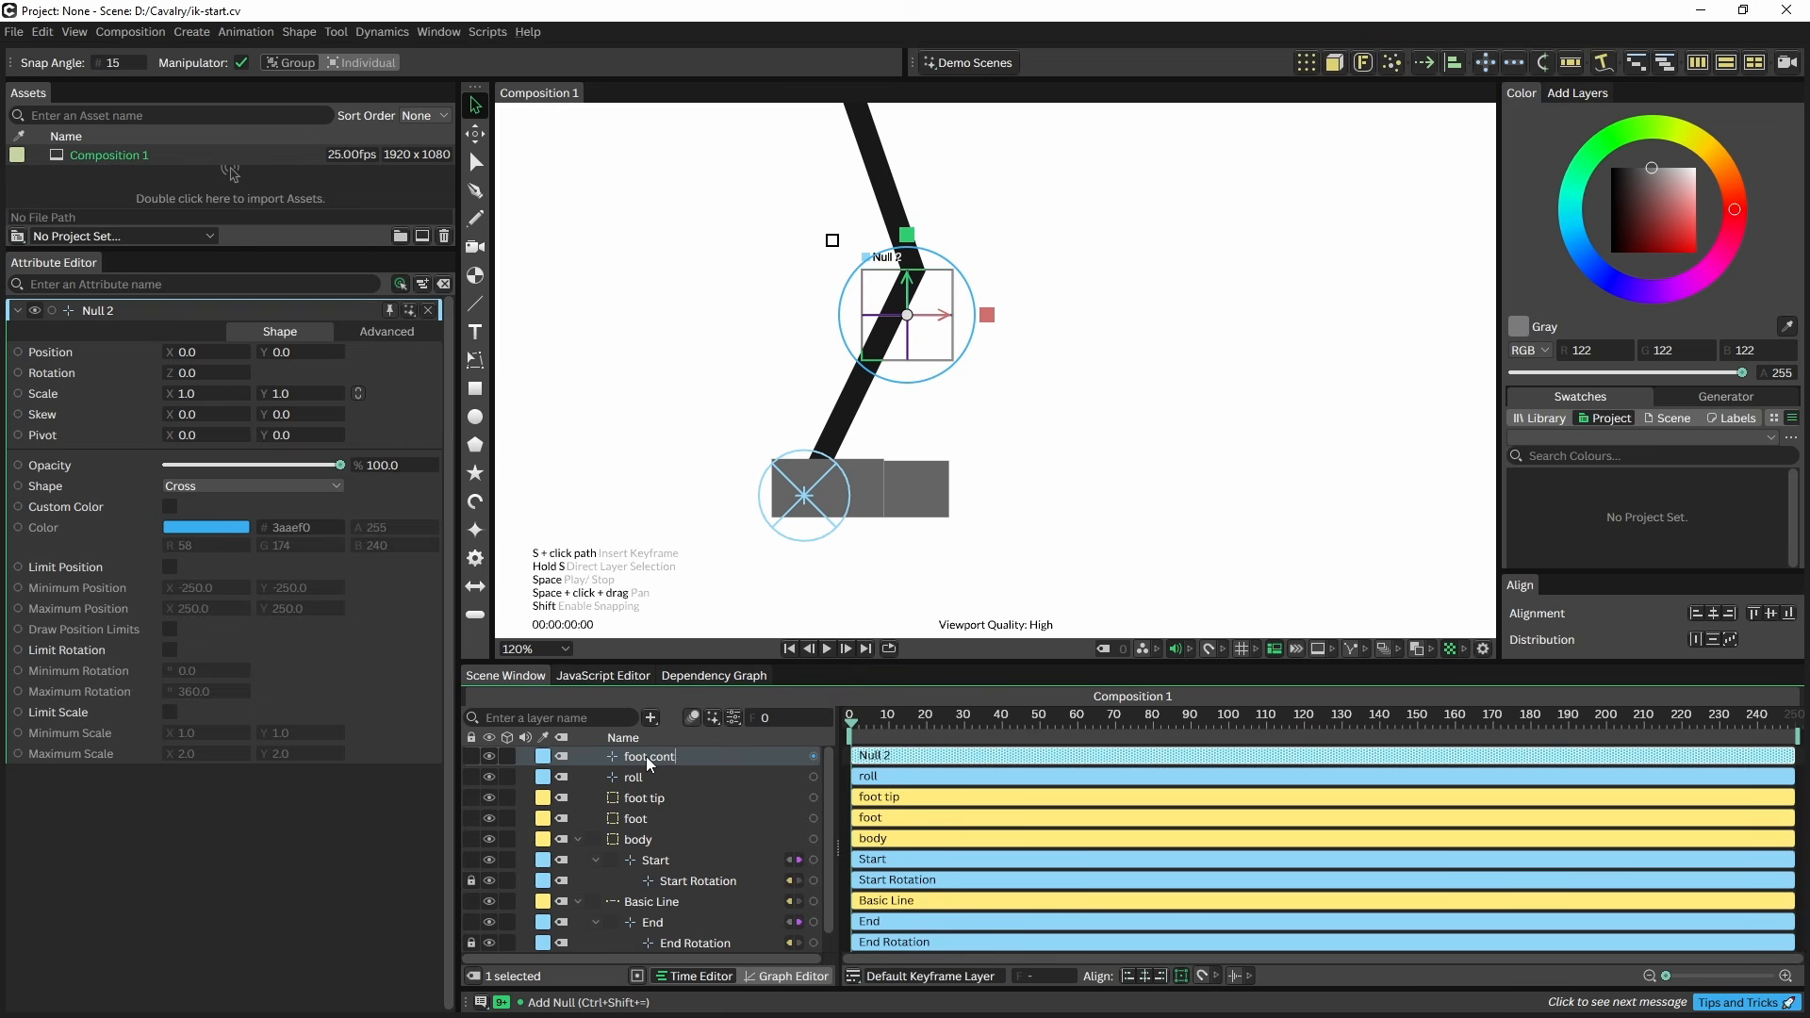
text(foot controller)
key(Return)
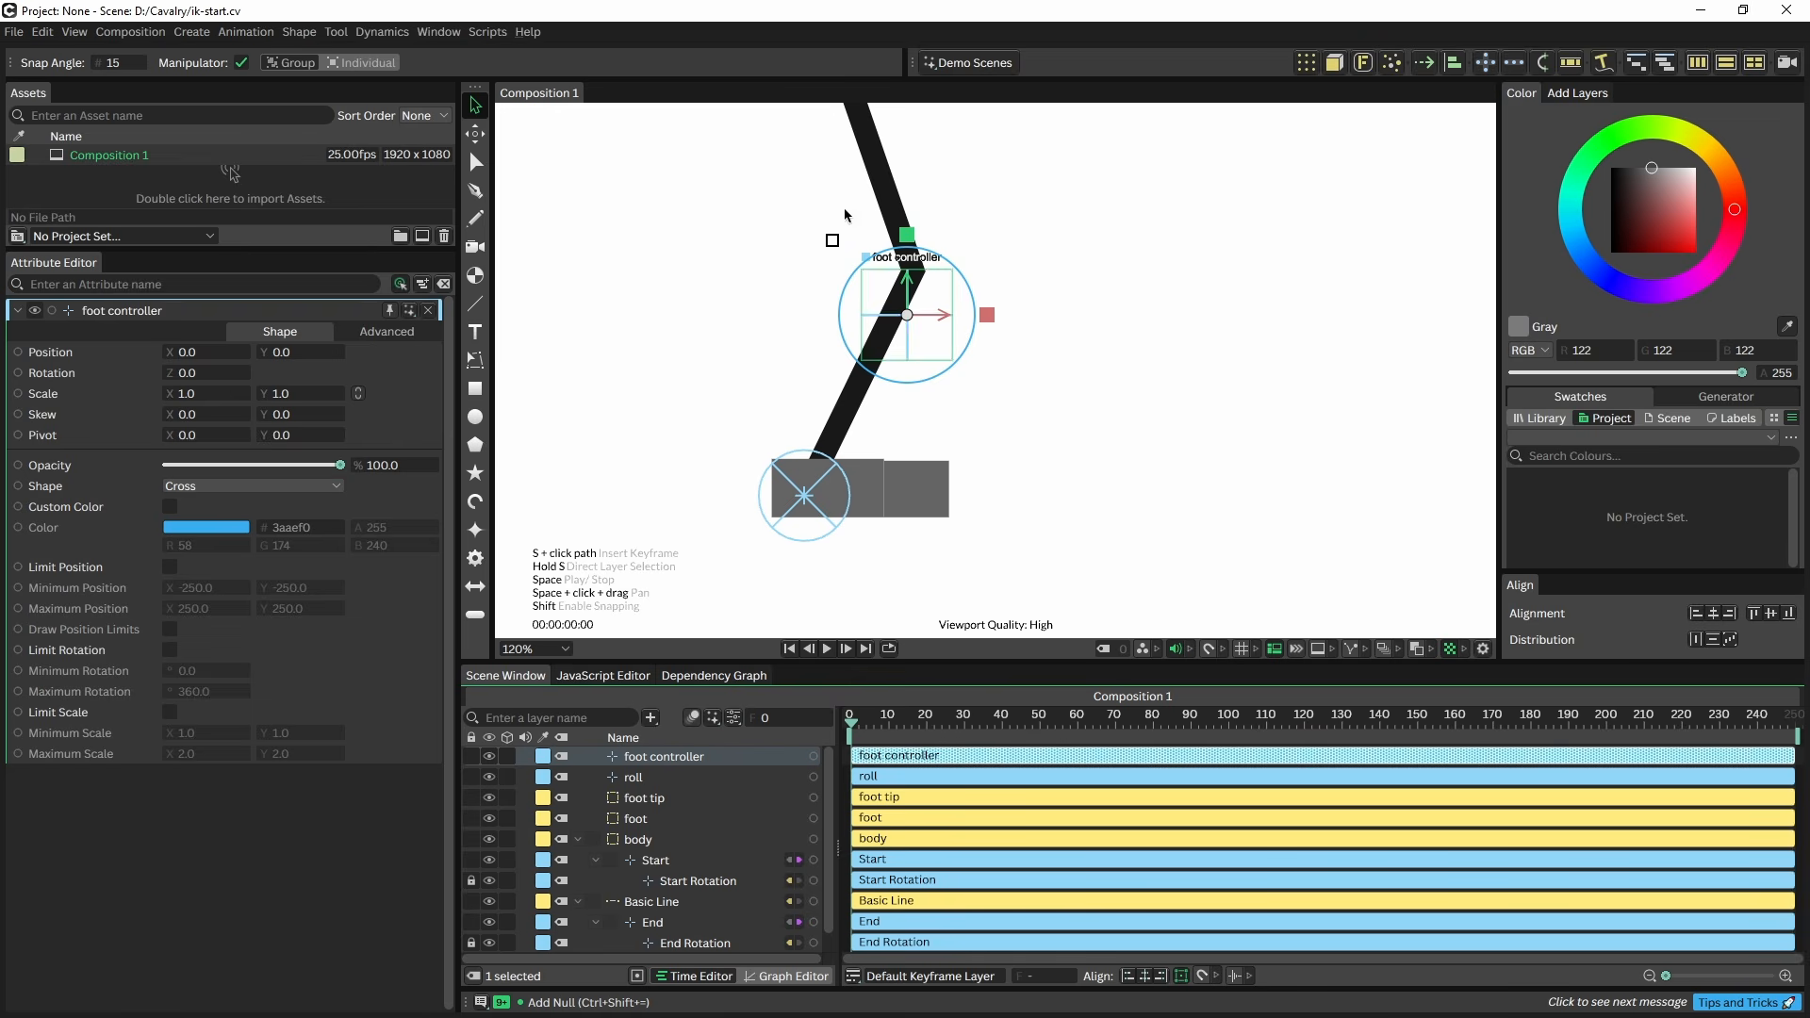
- Place the foot controller null at the foot's heel and the roll null at the foot and foot tip's lower joint, about (-20, -178)
drag(903, 276, 818, 521)
click(642, 774)
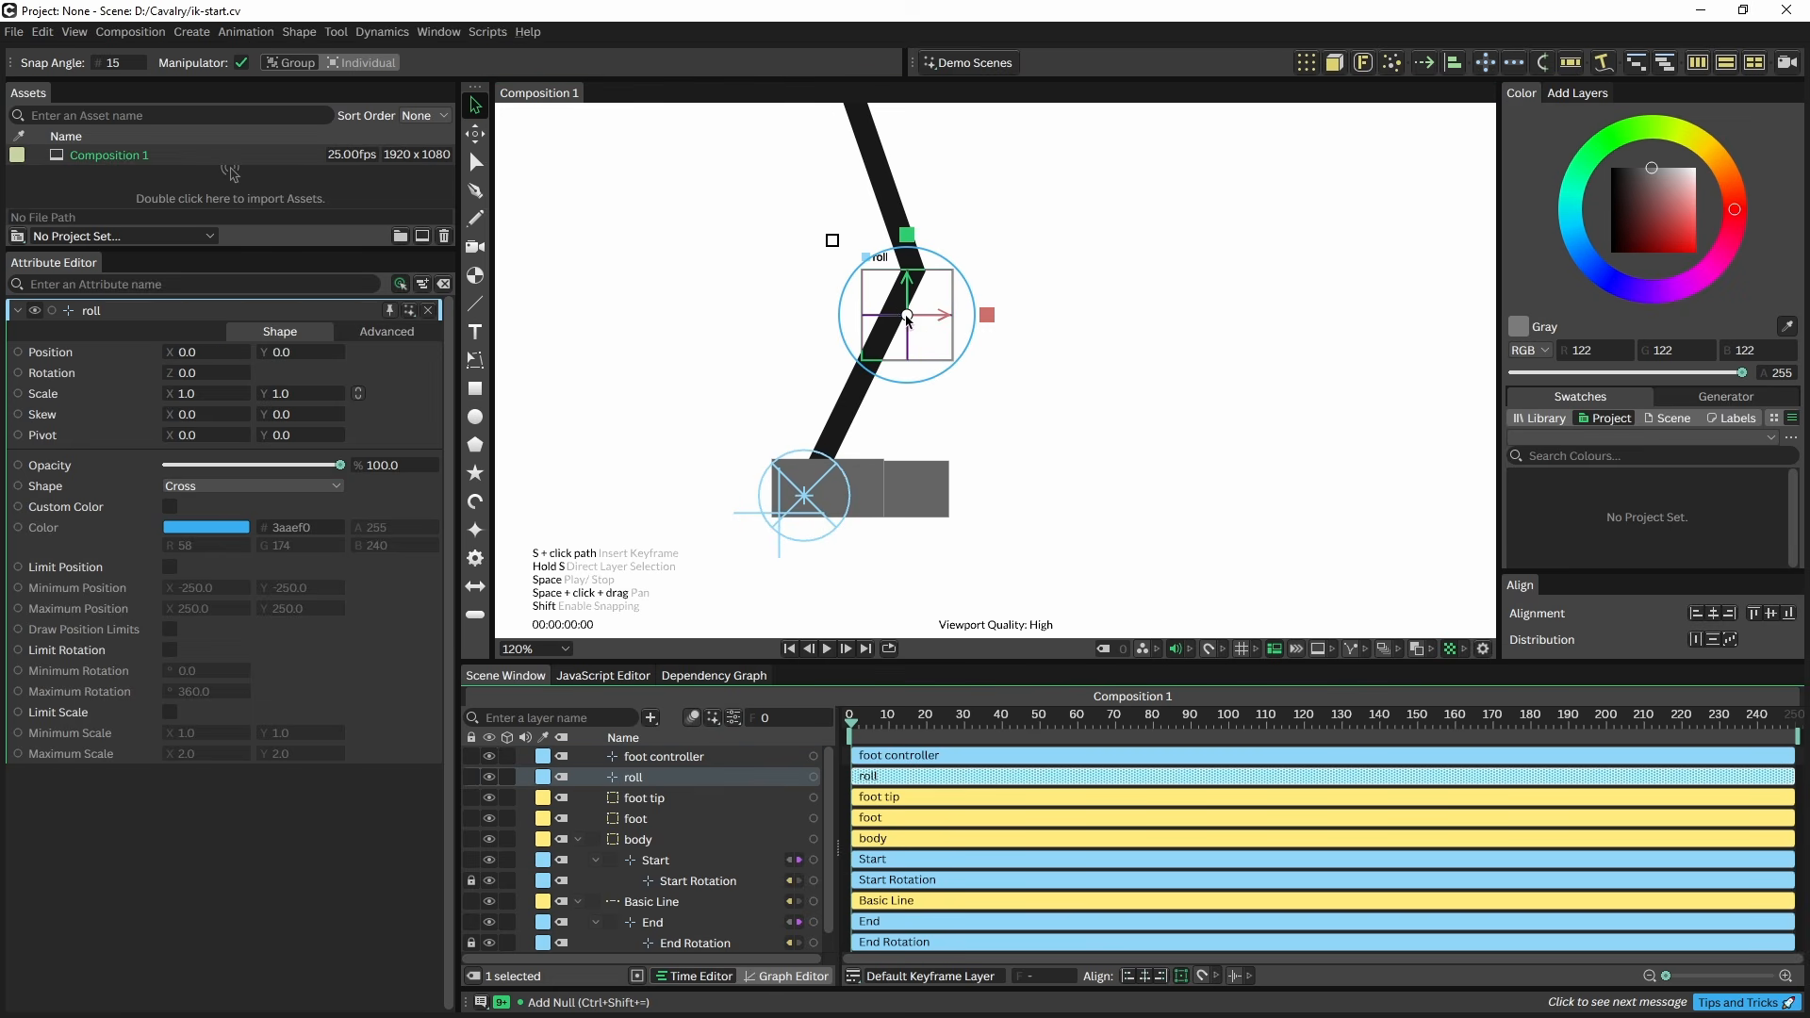
drag(908, 320, 885, 516)
scroll(884, 516, up, 4)
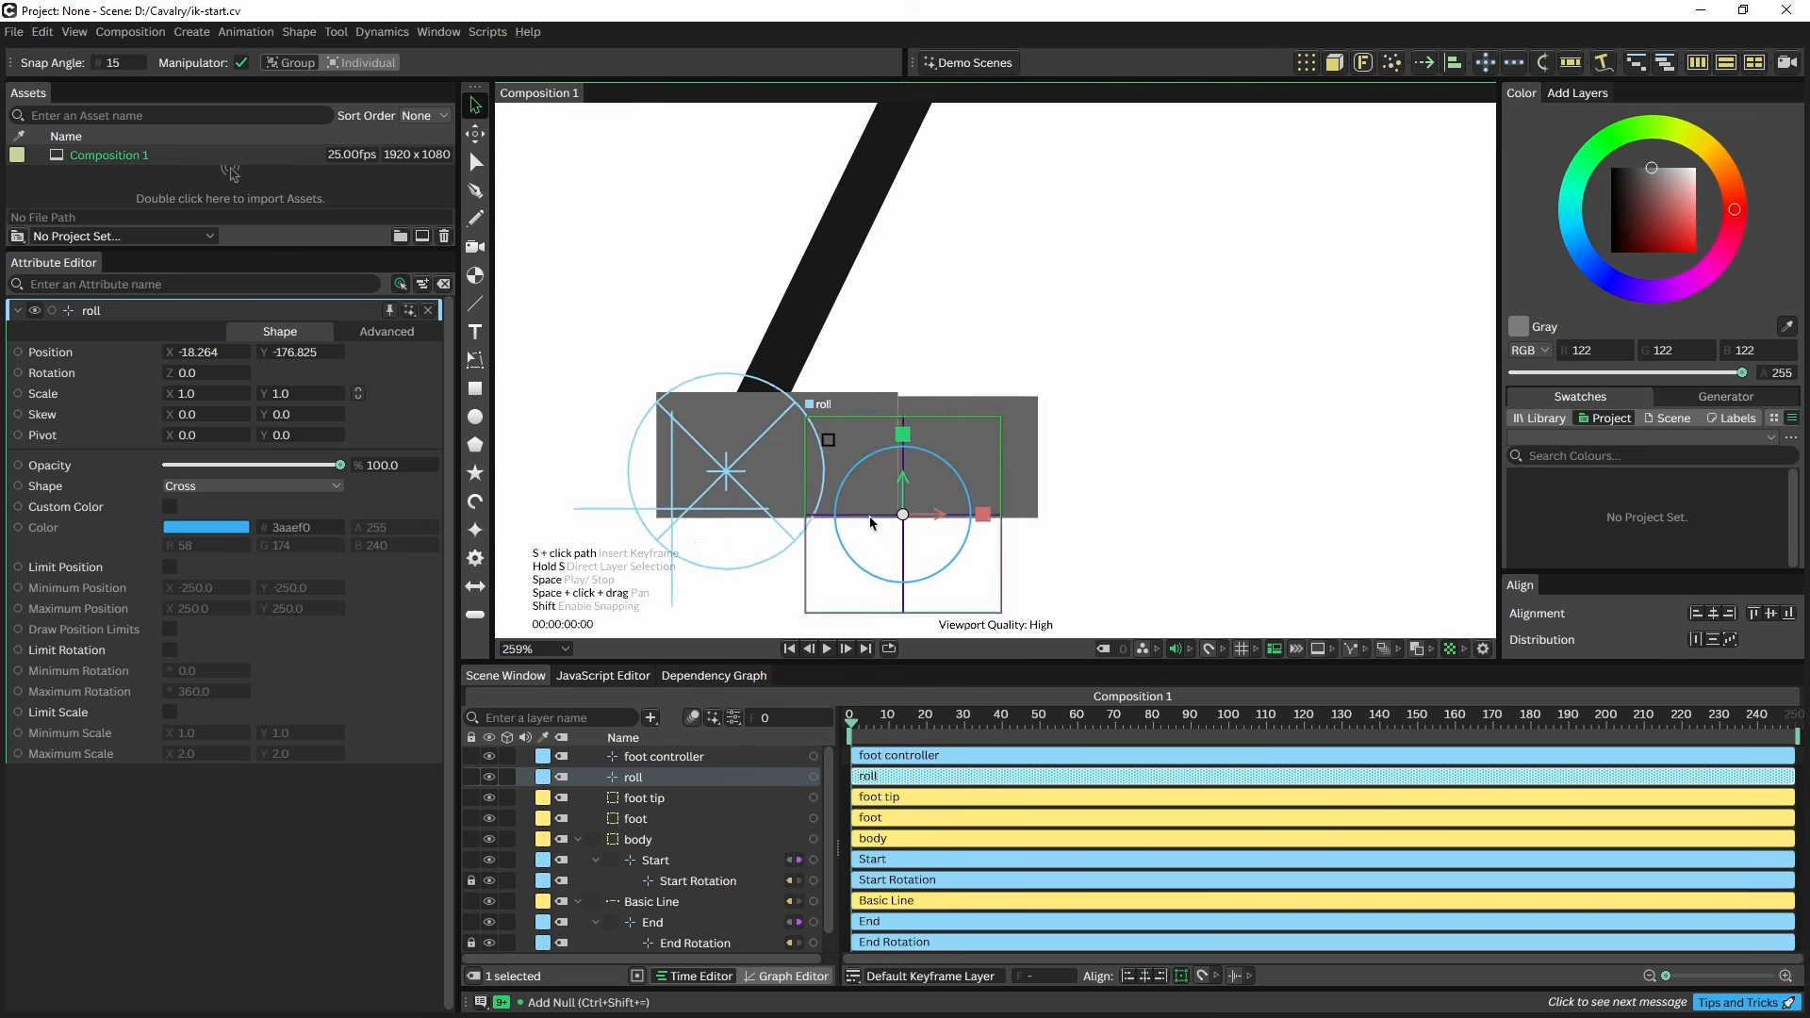
scroll(870, 520, up, 3)
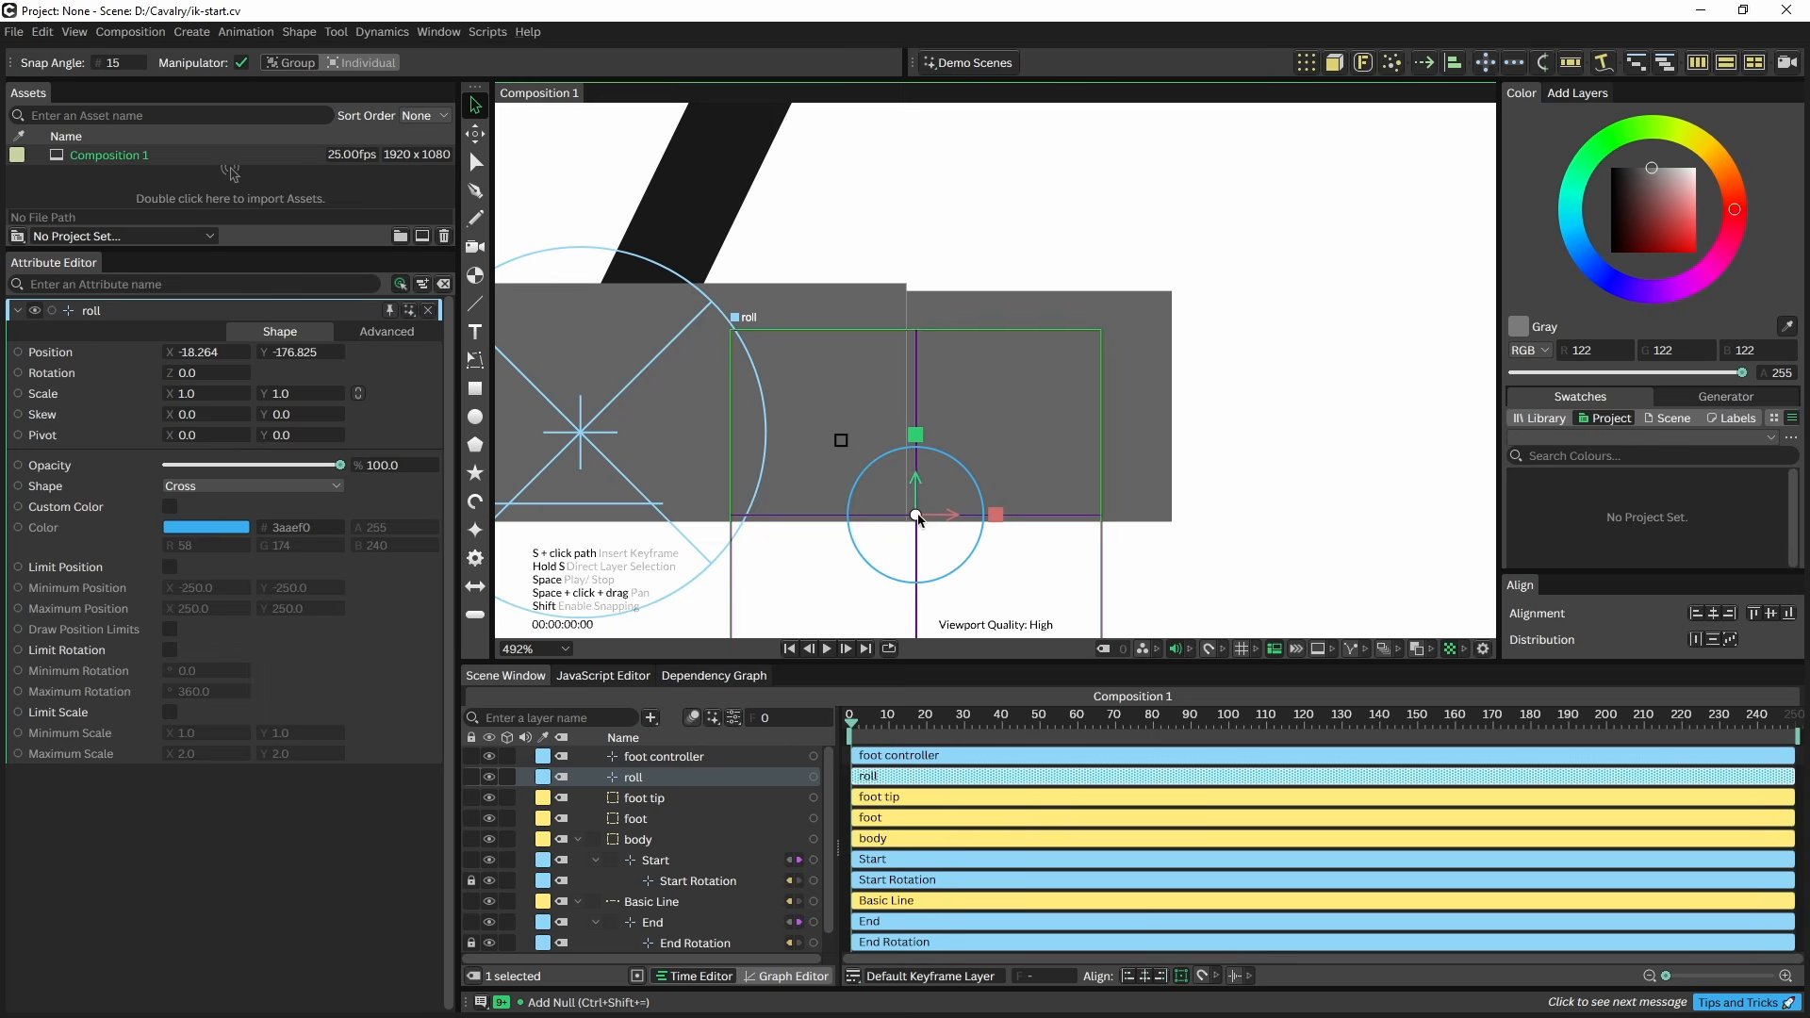
drag(917, 517, 906, 526)
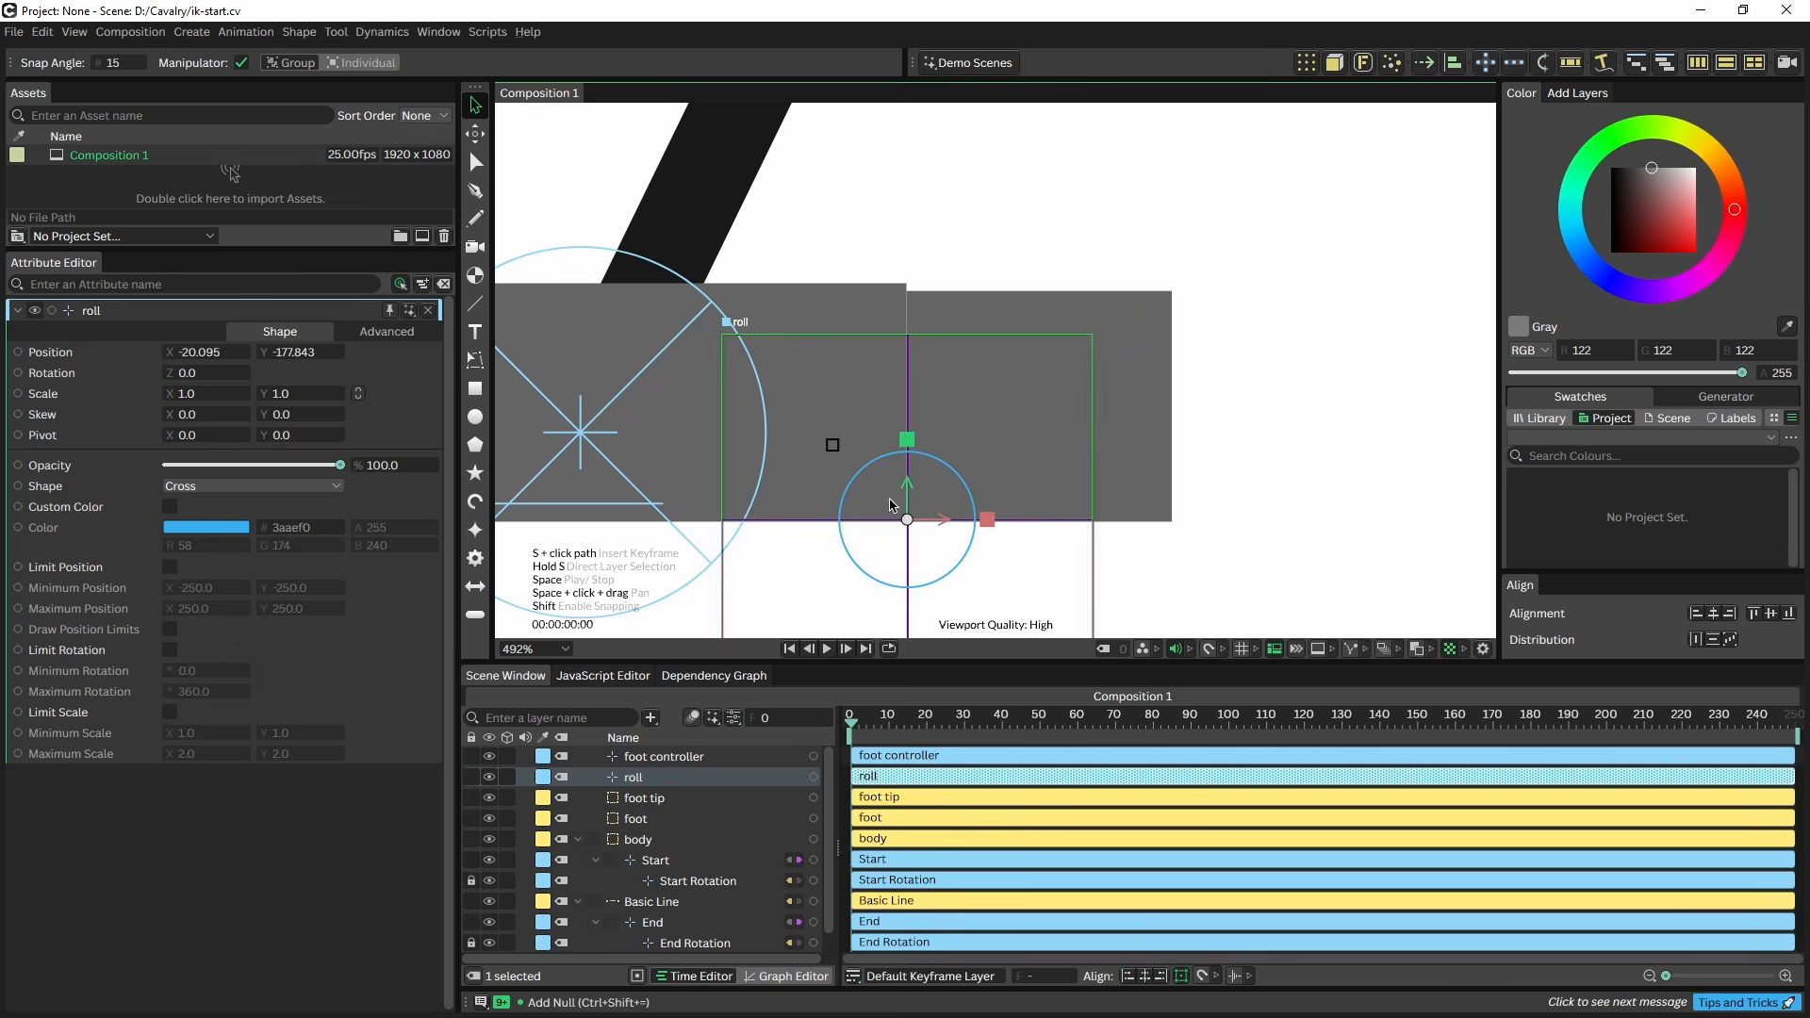
- Try rotating the roll null about its own centre, and undo the rotation
scroll(892, 386, down, 5)
drag(1083, 343, 1088, 381)
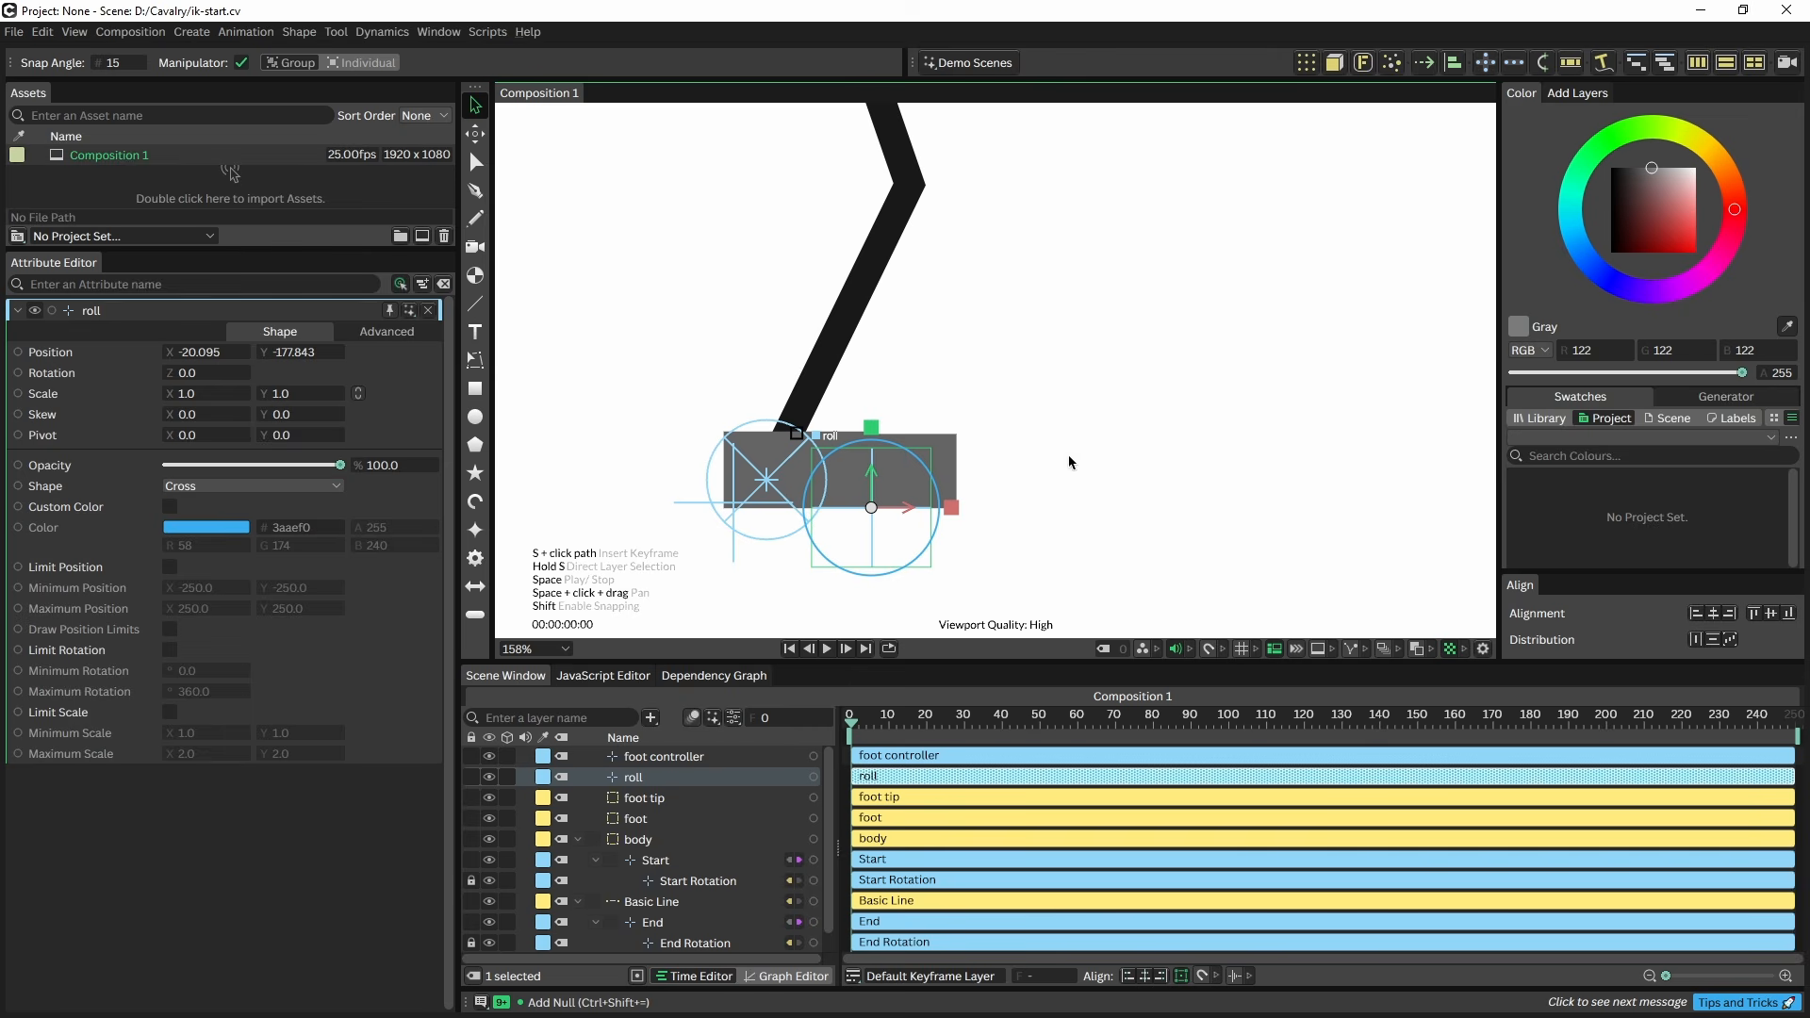
click(635, 780)
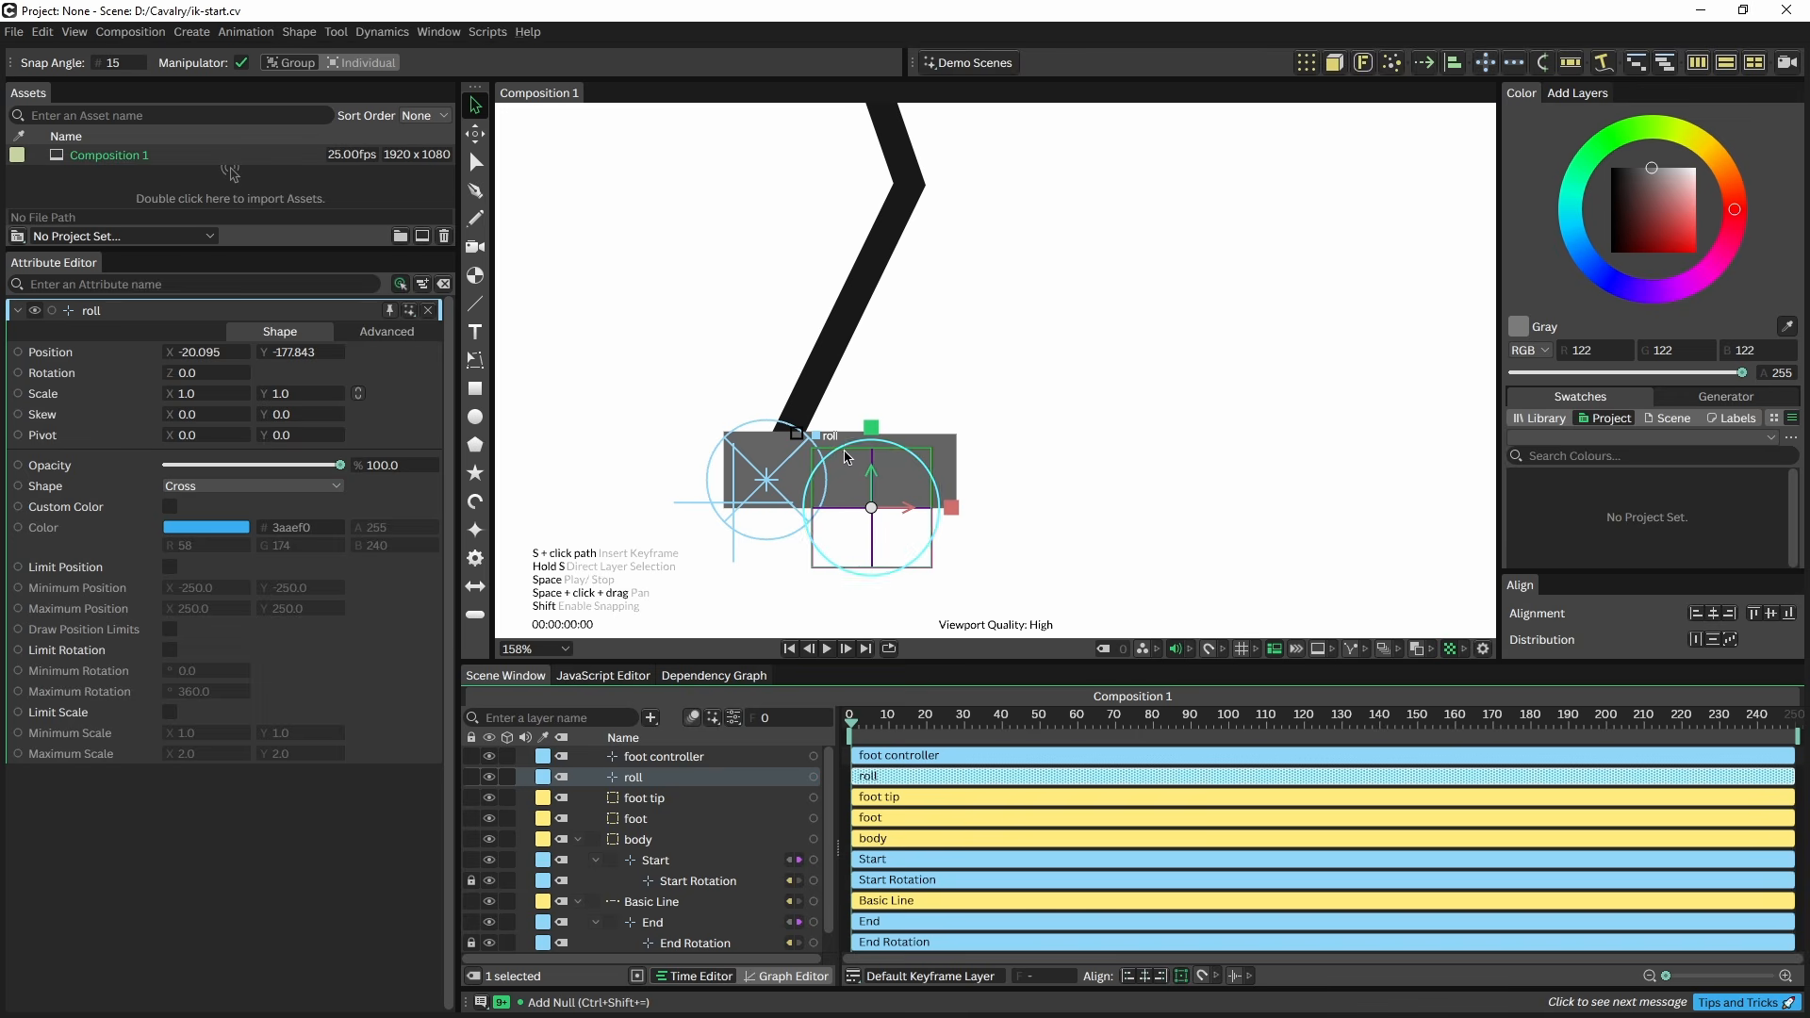
drag(846, 456, 884, 448)
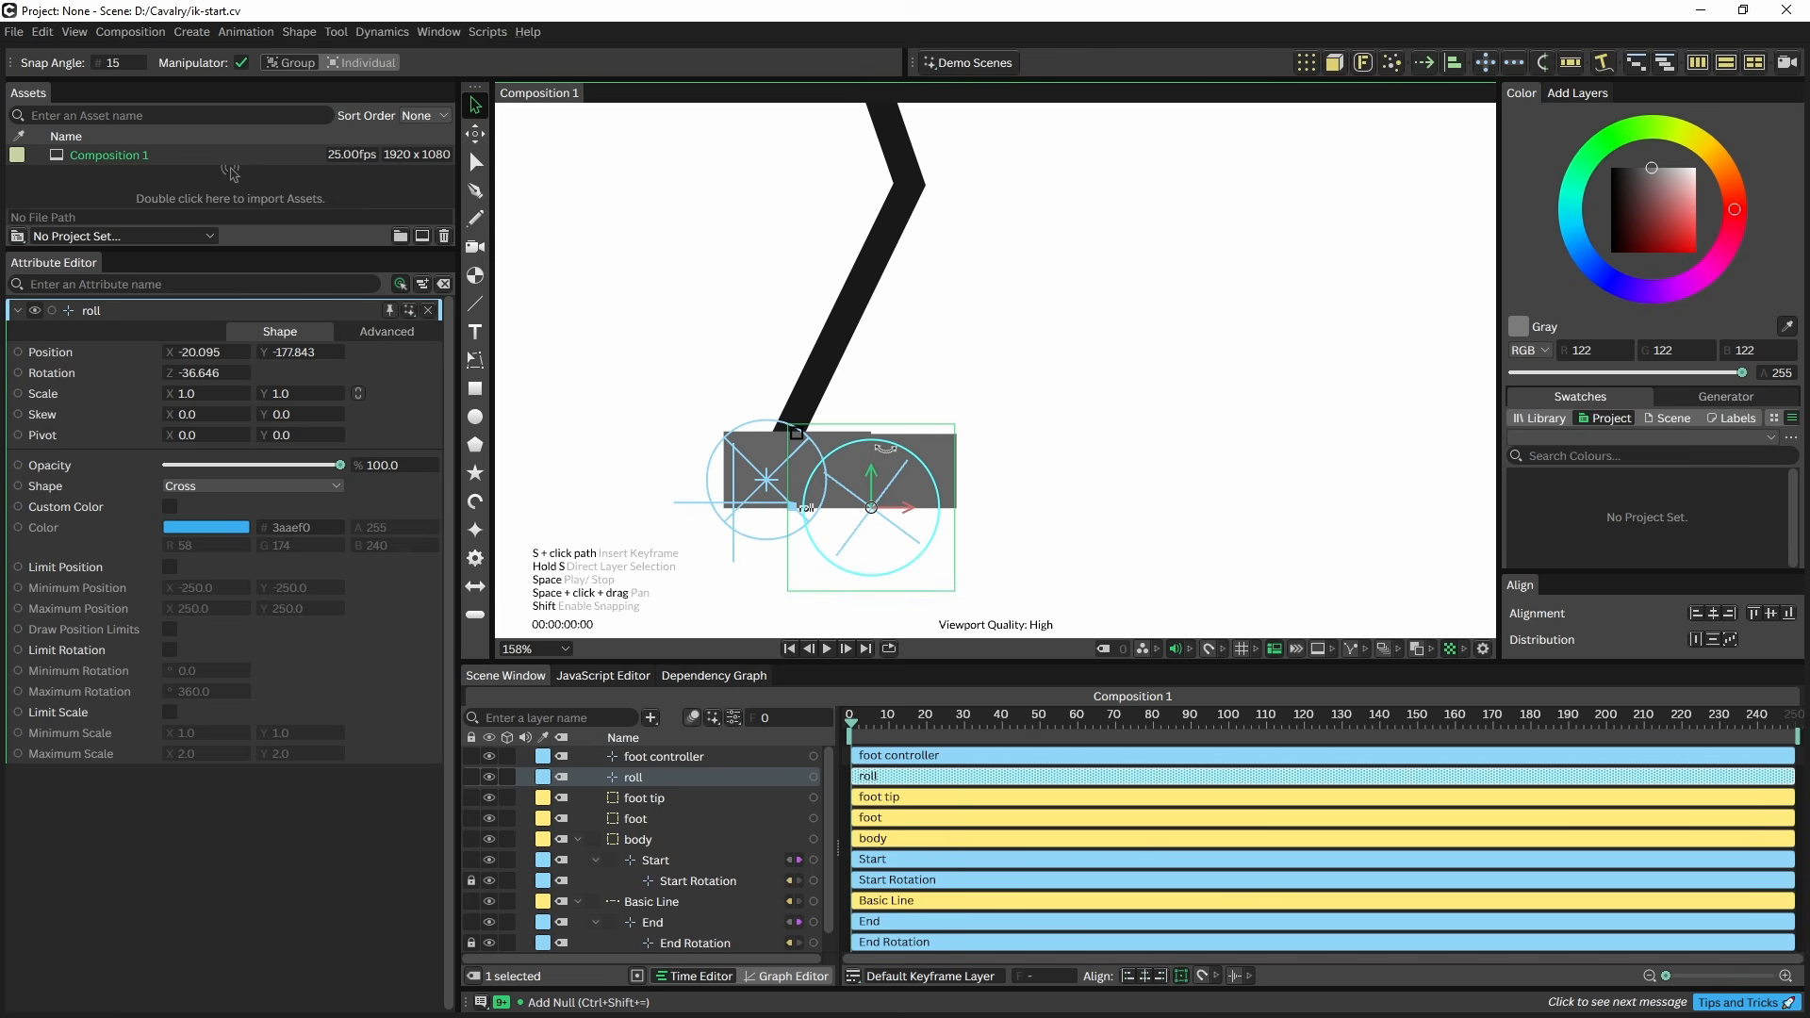
key(ctrl+z)
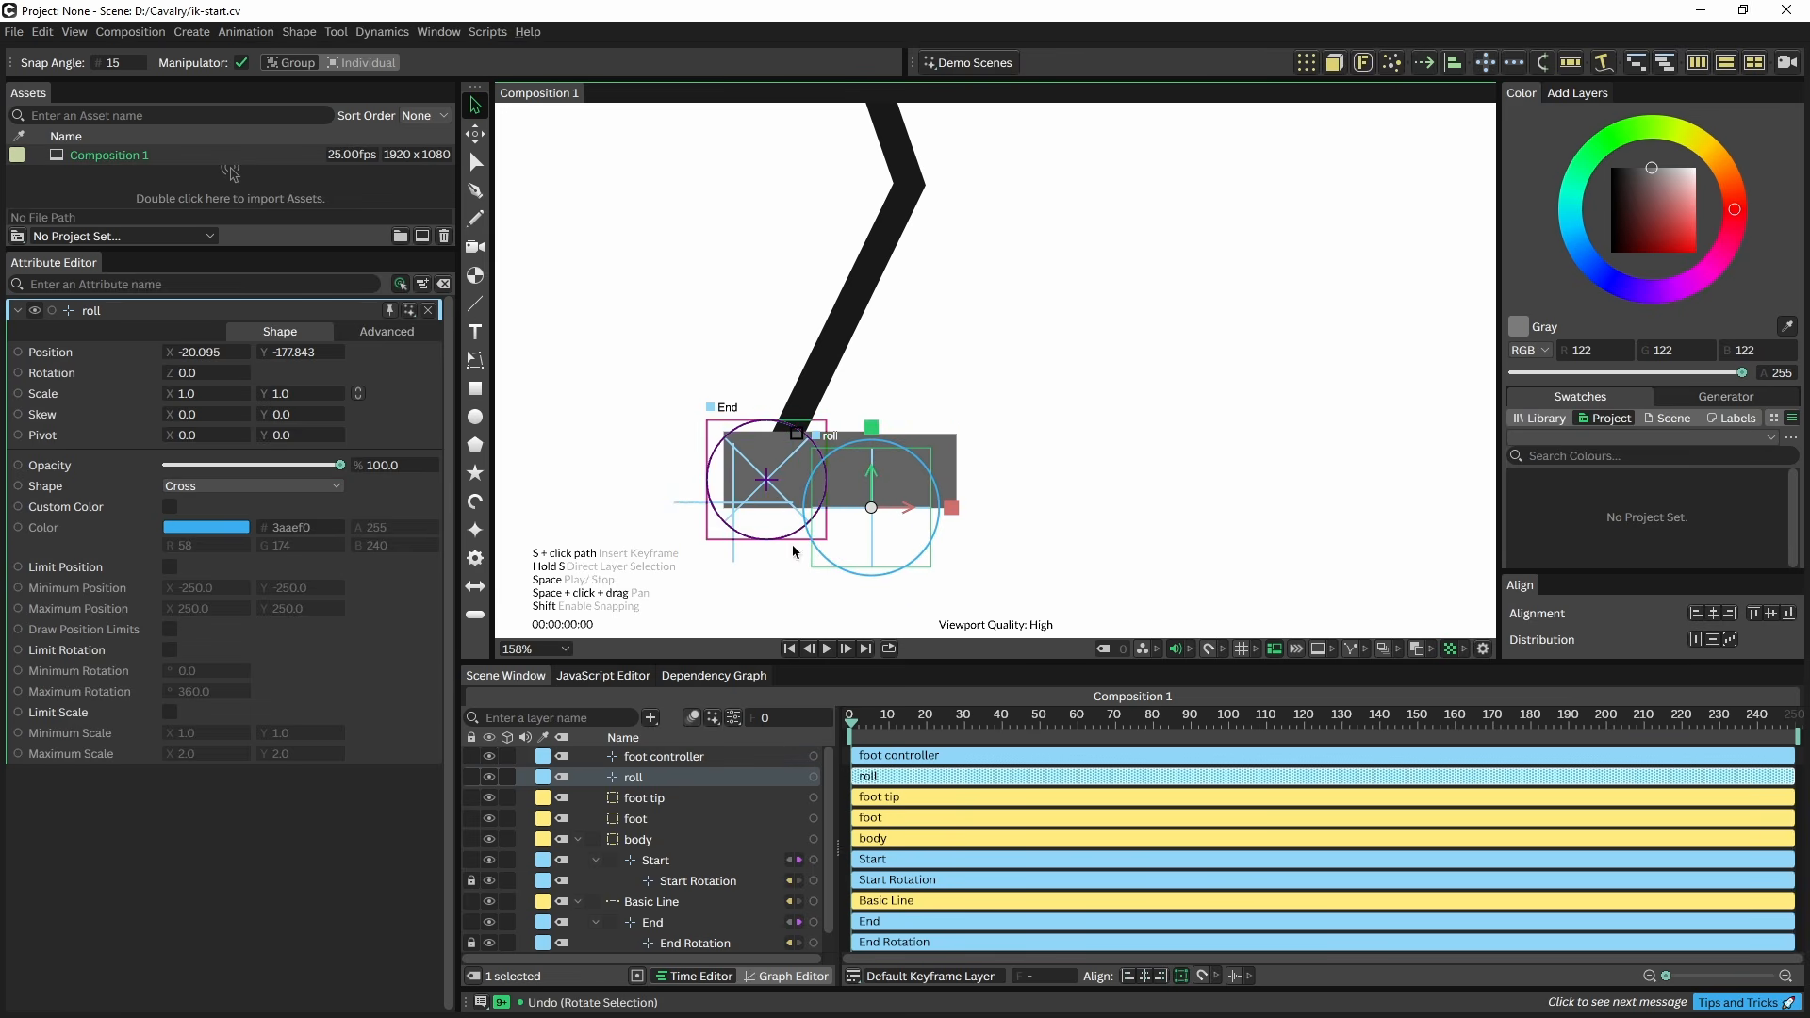
- Parent the foot shape and the limb's End null to the roll null
click(639, 799)
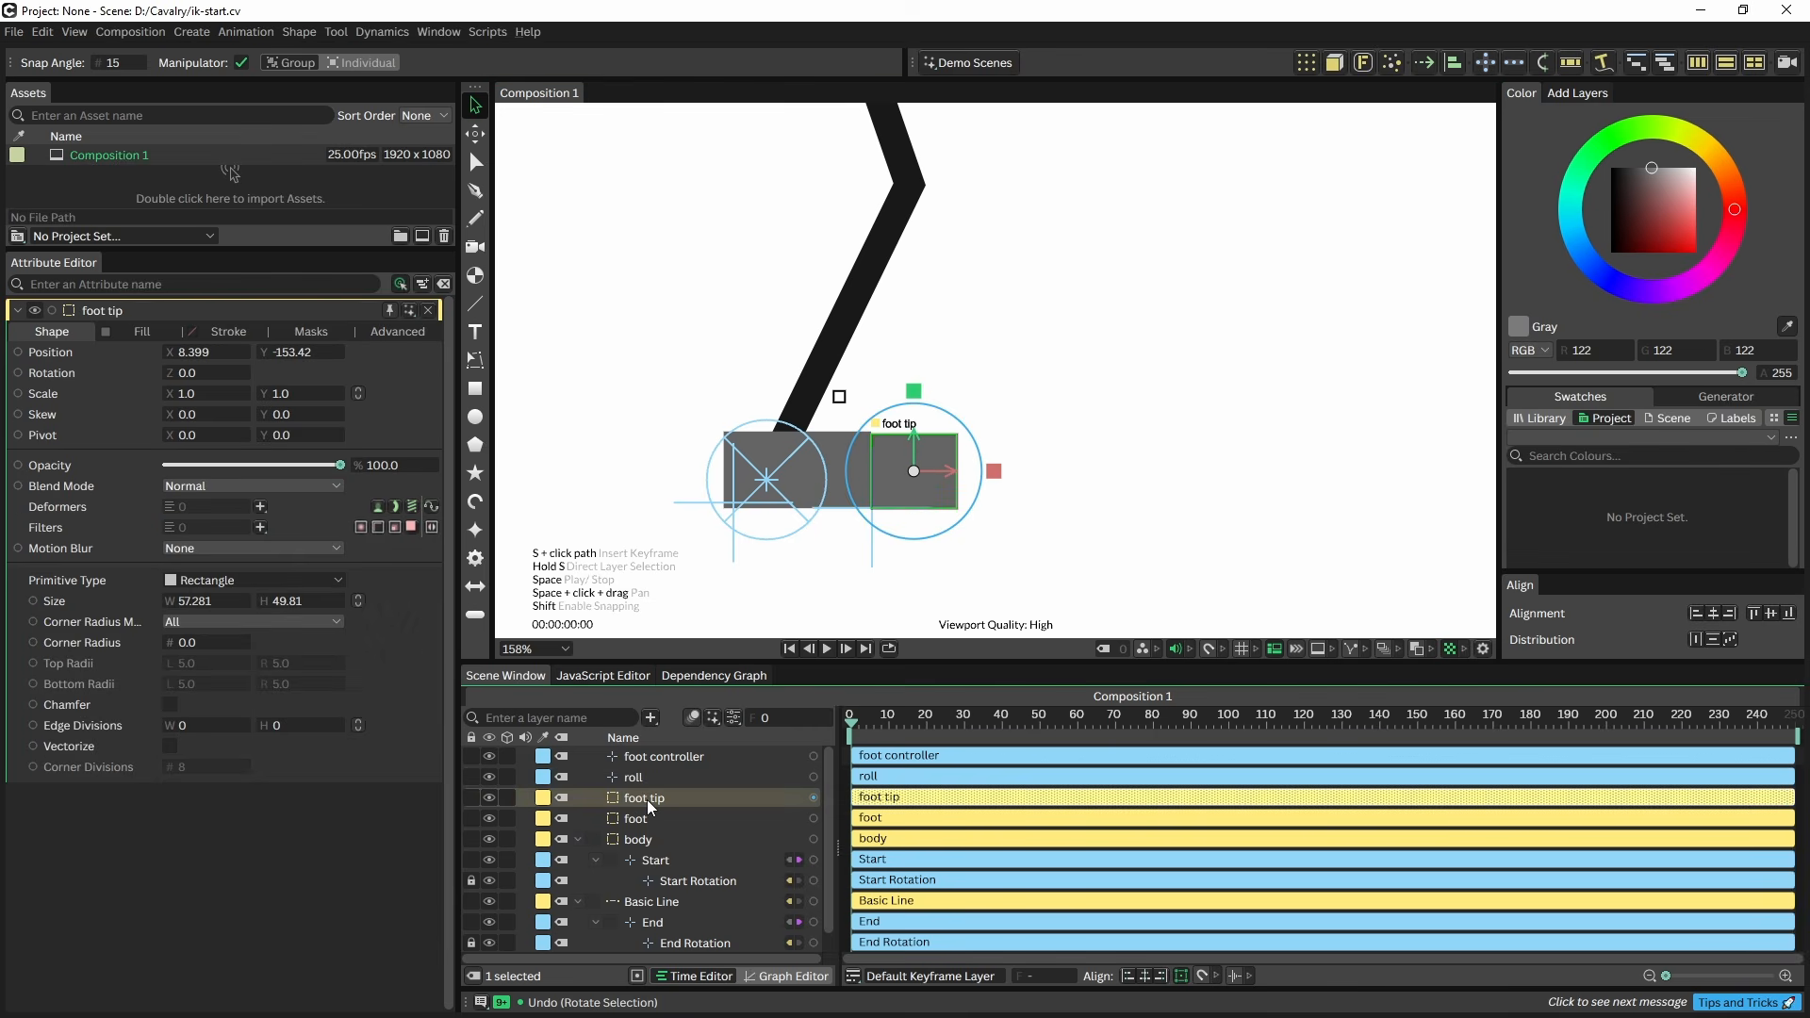
drag(631, 820, 633, 779)
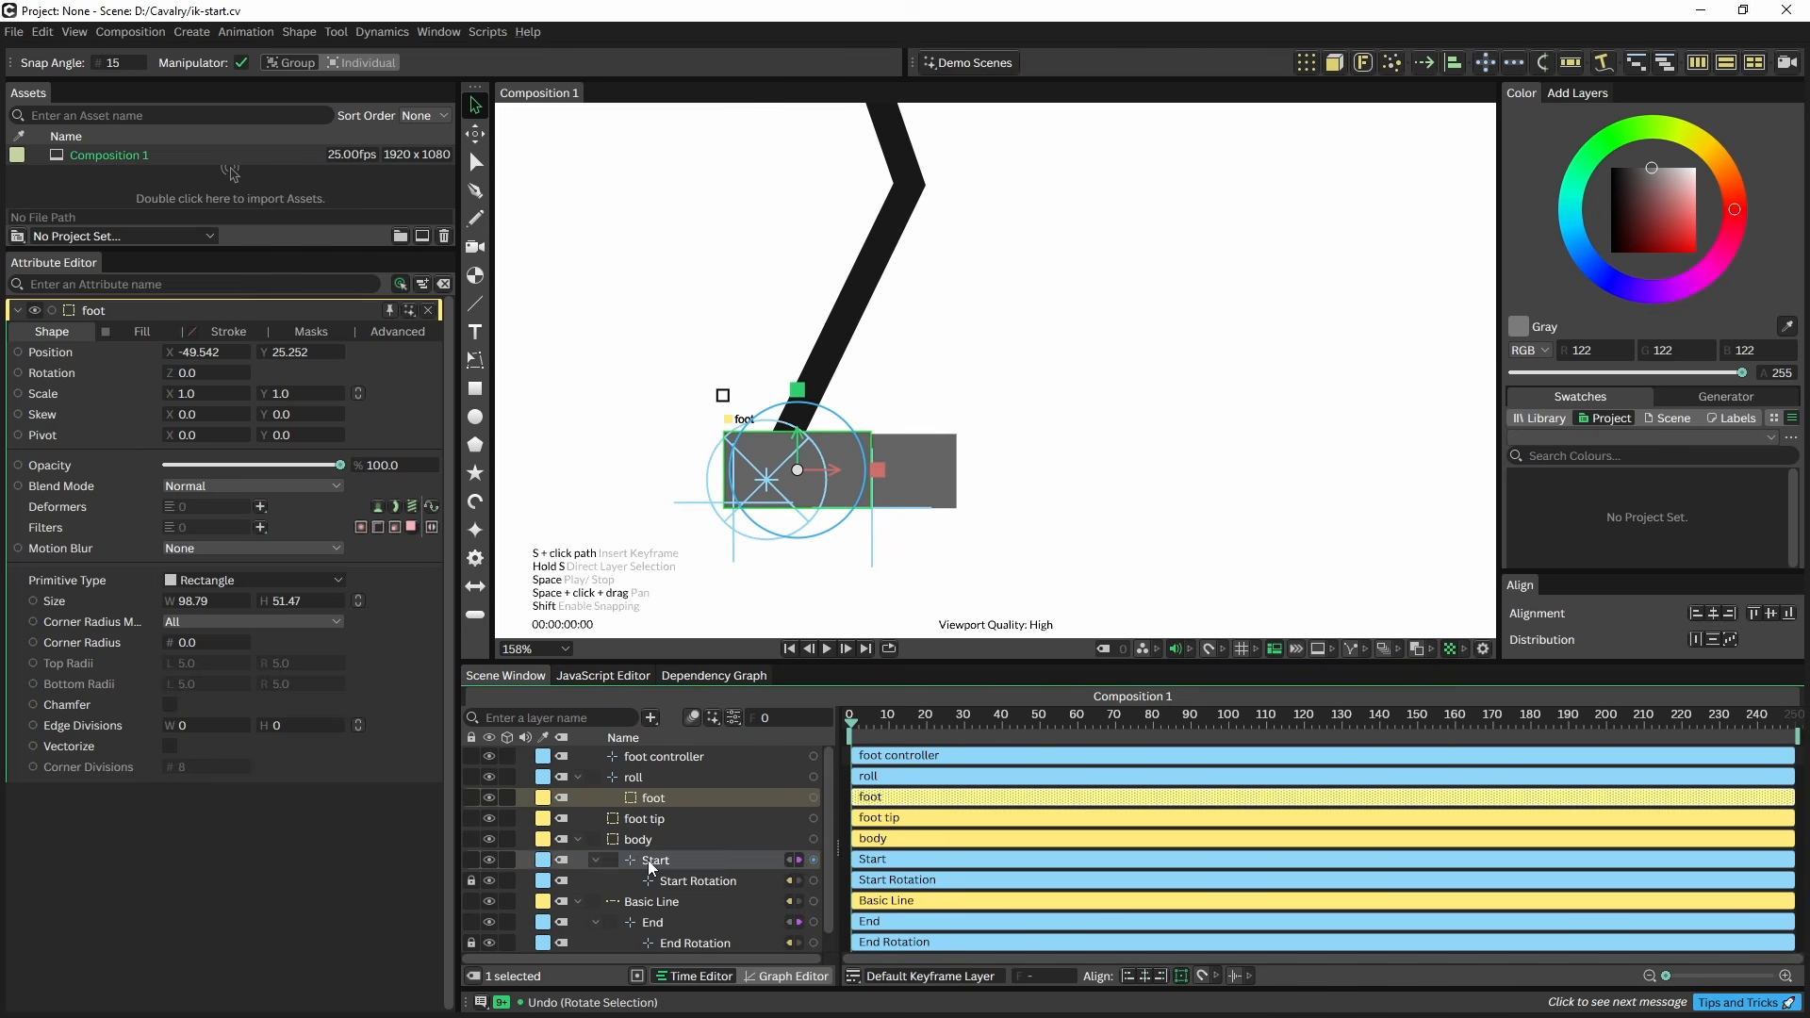
click(658, 924)
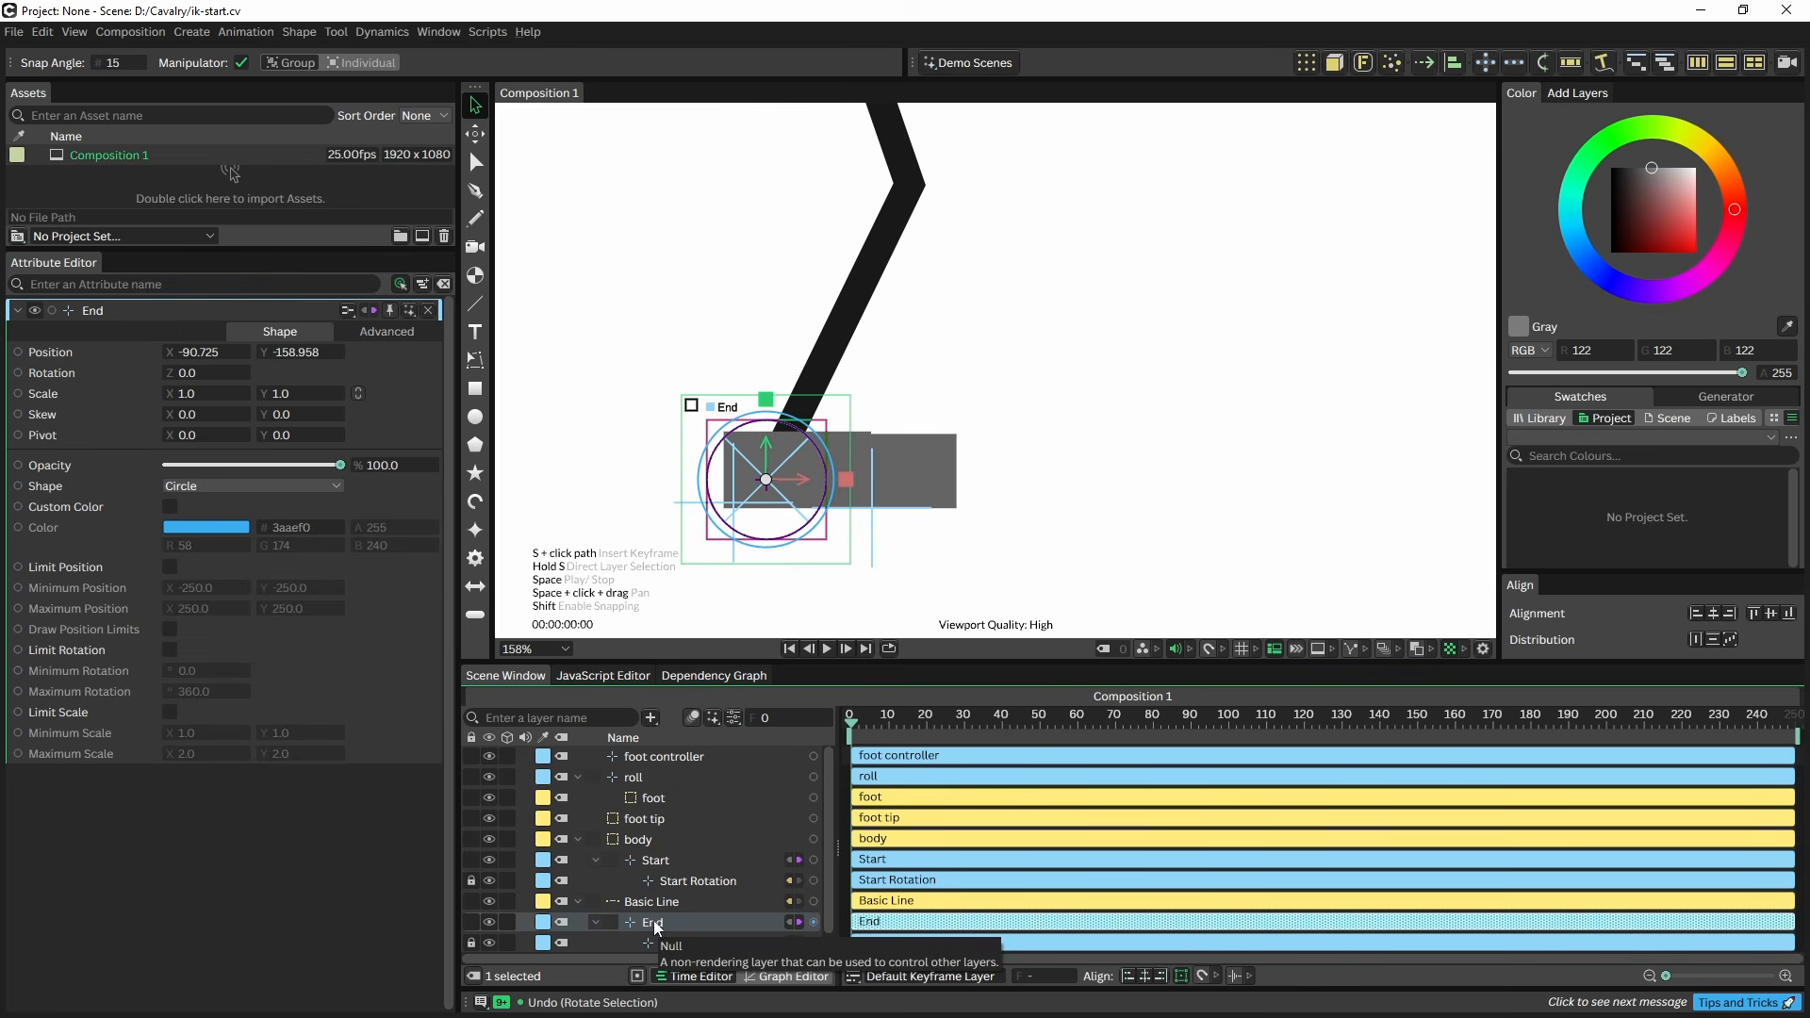
drag(653, 920, 637, 773)
- Parent the roll null and the foot tip shape to the foot controller null
click(630, 778)
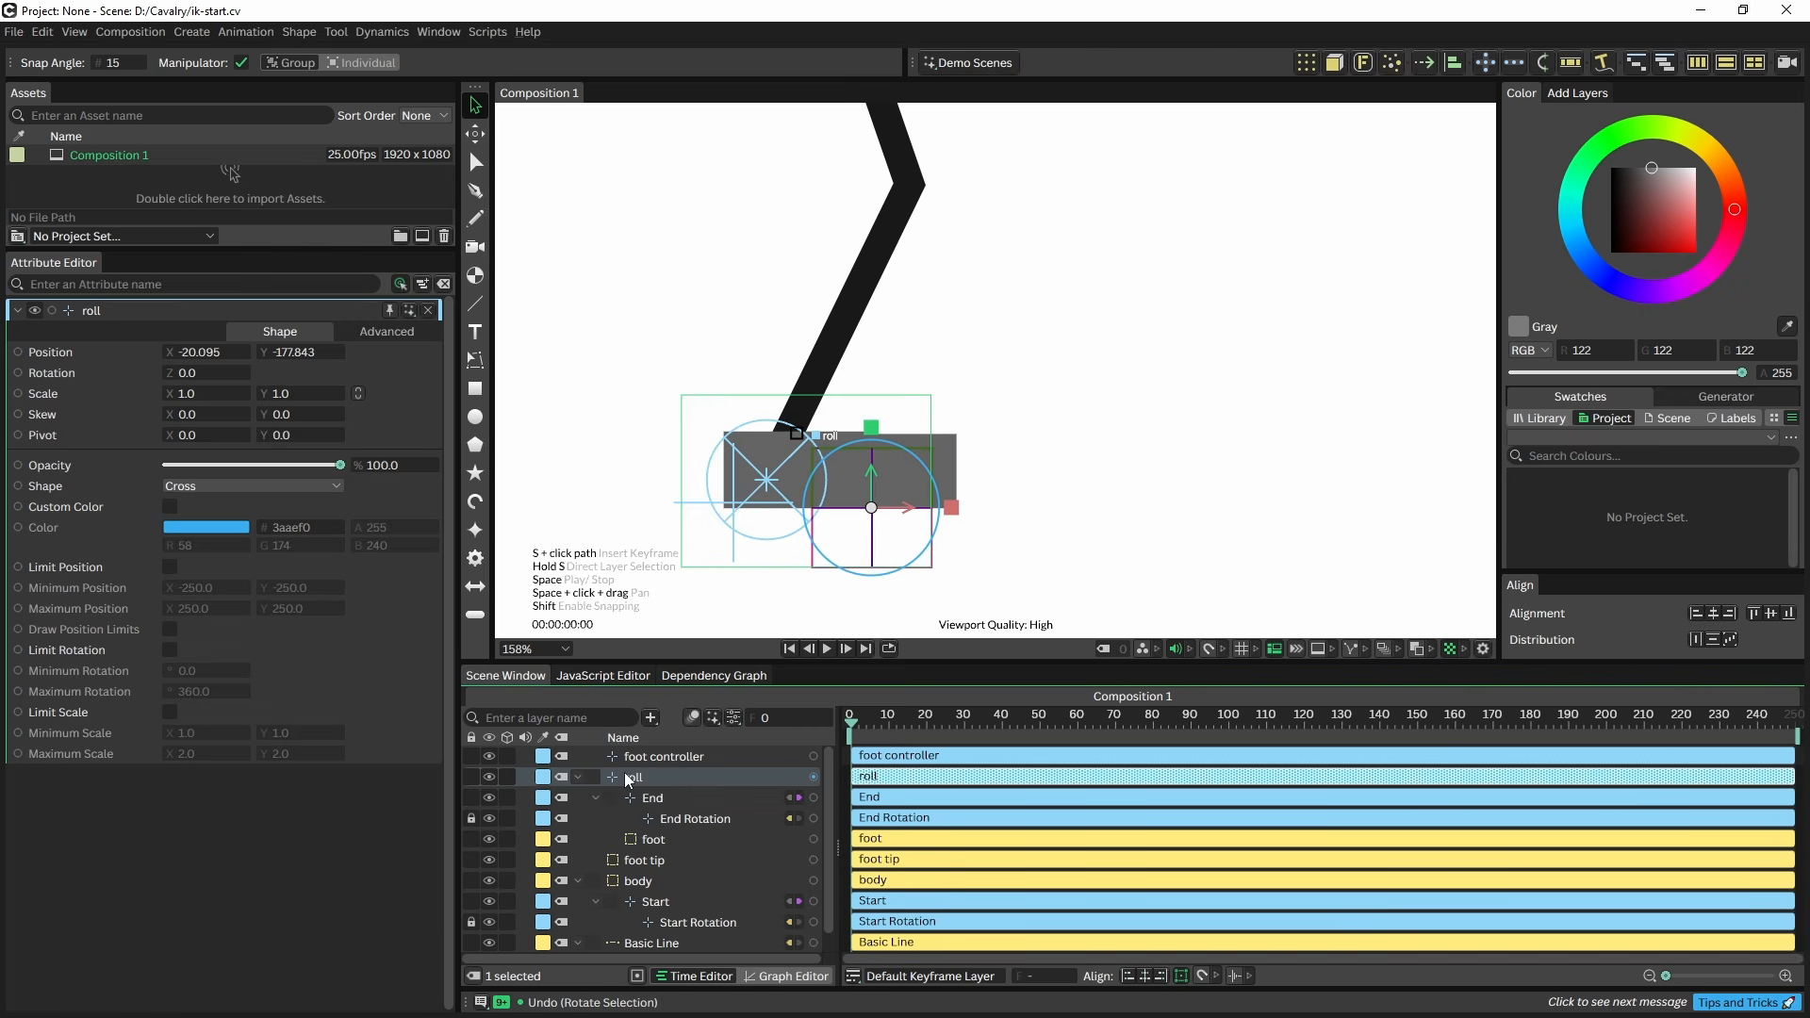
drag(646, 777, 649, 756)
click(641, 858)
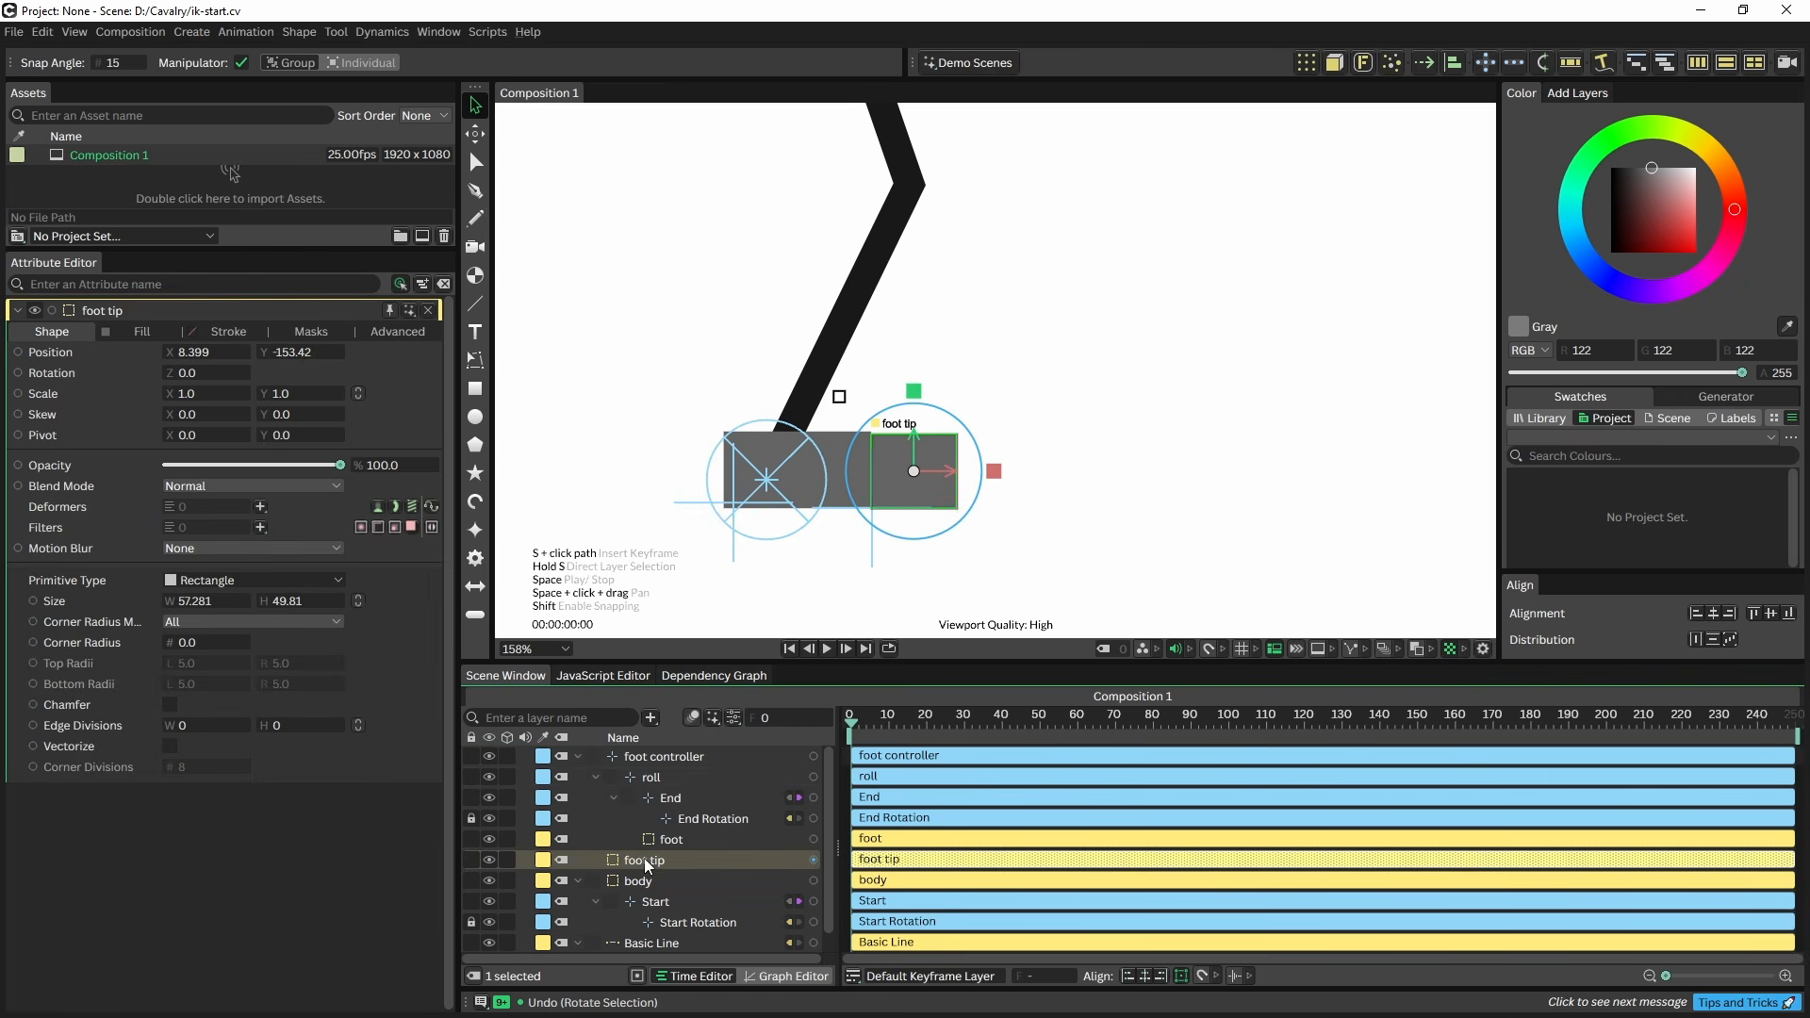
drag(645, 860, 671, 754)
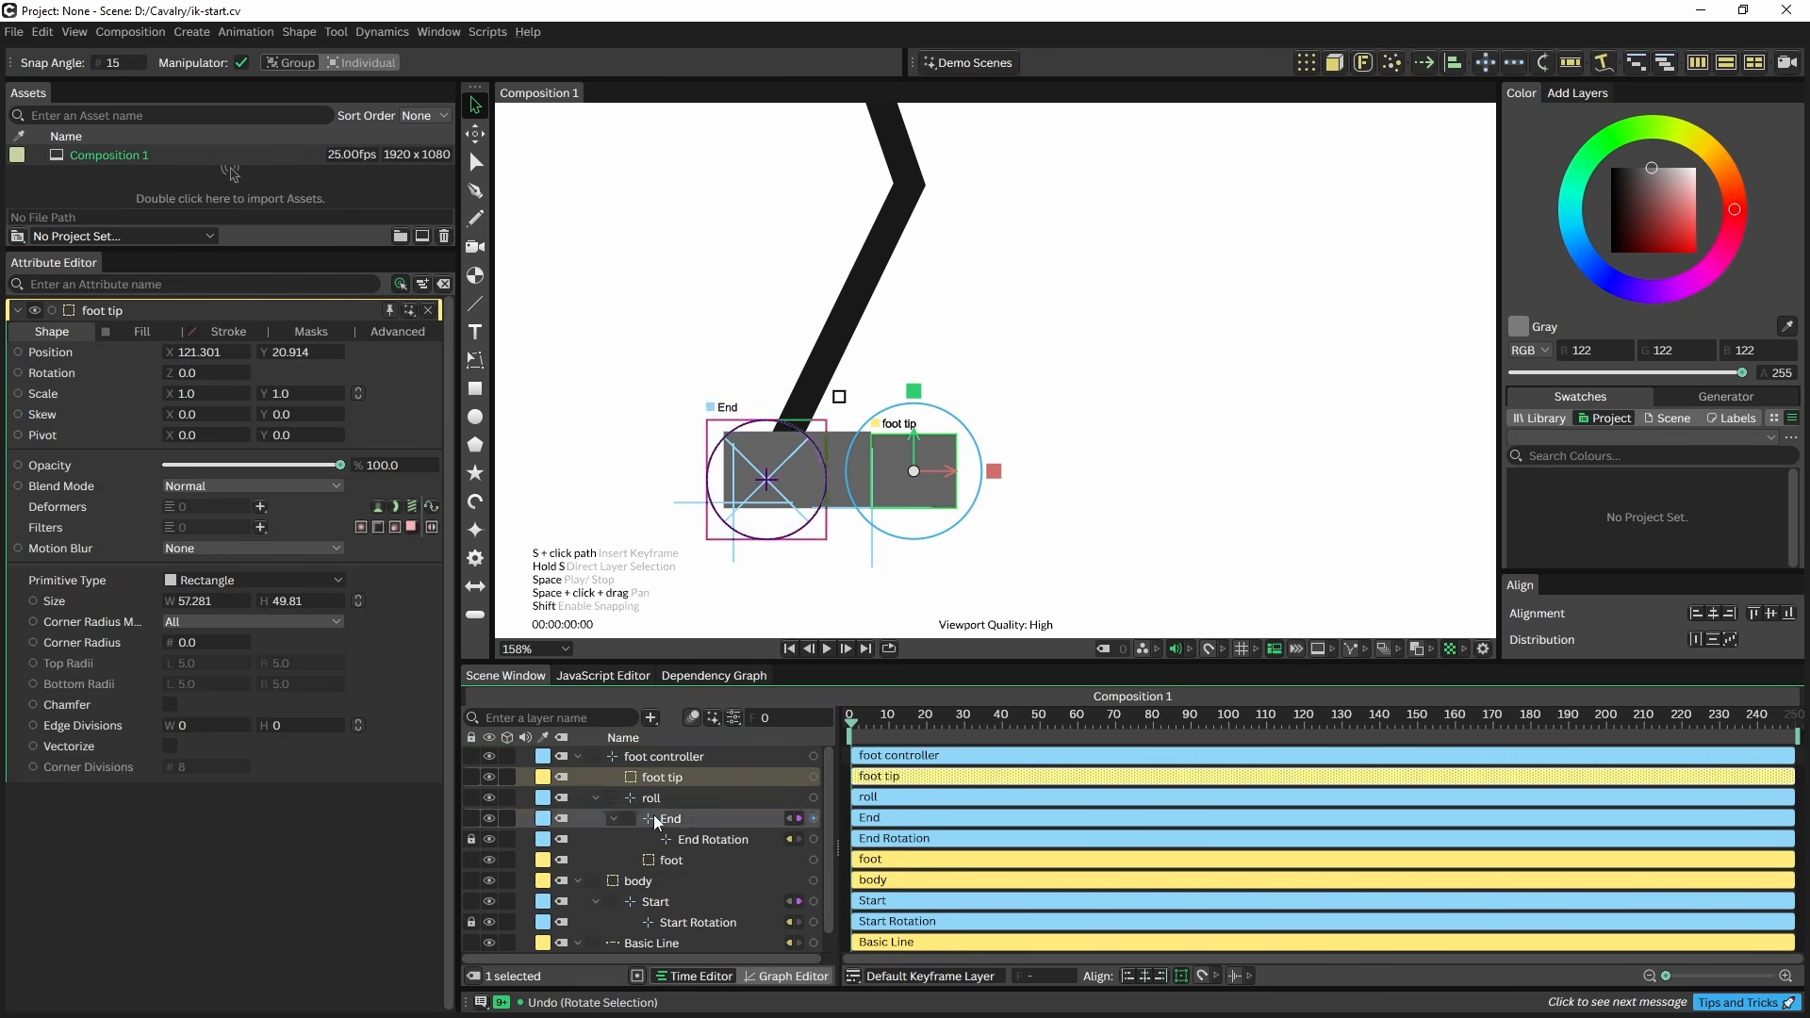
- Try moving the foot controller null to test the hierarchy, and undo the move
click(662, 760)
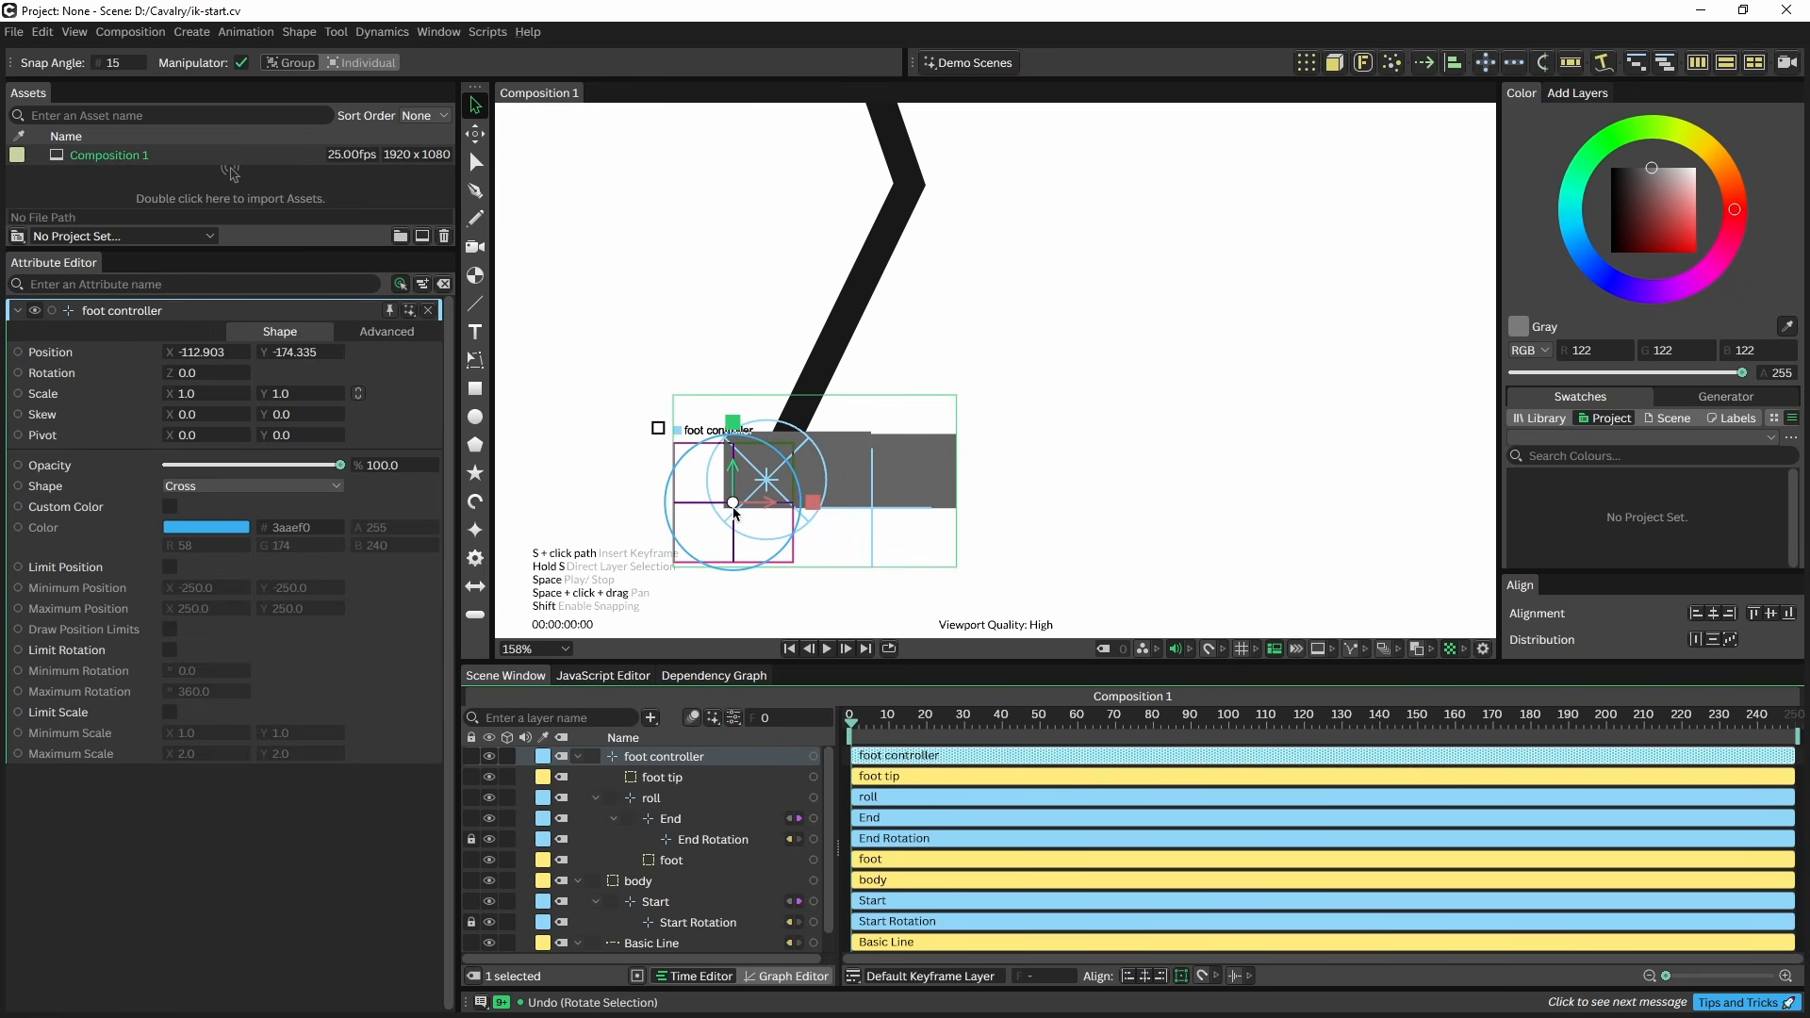
drag(734, 512, 708, 447)
drag(800, 540, 732, 502)
- Rotate the roll null so the foot pivots on its front joint and lifts the heel
click(651, 799)
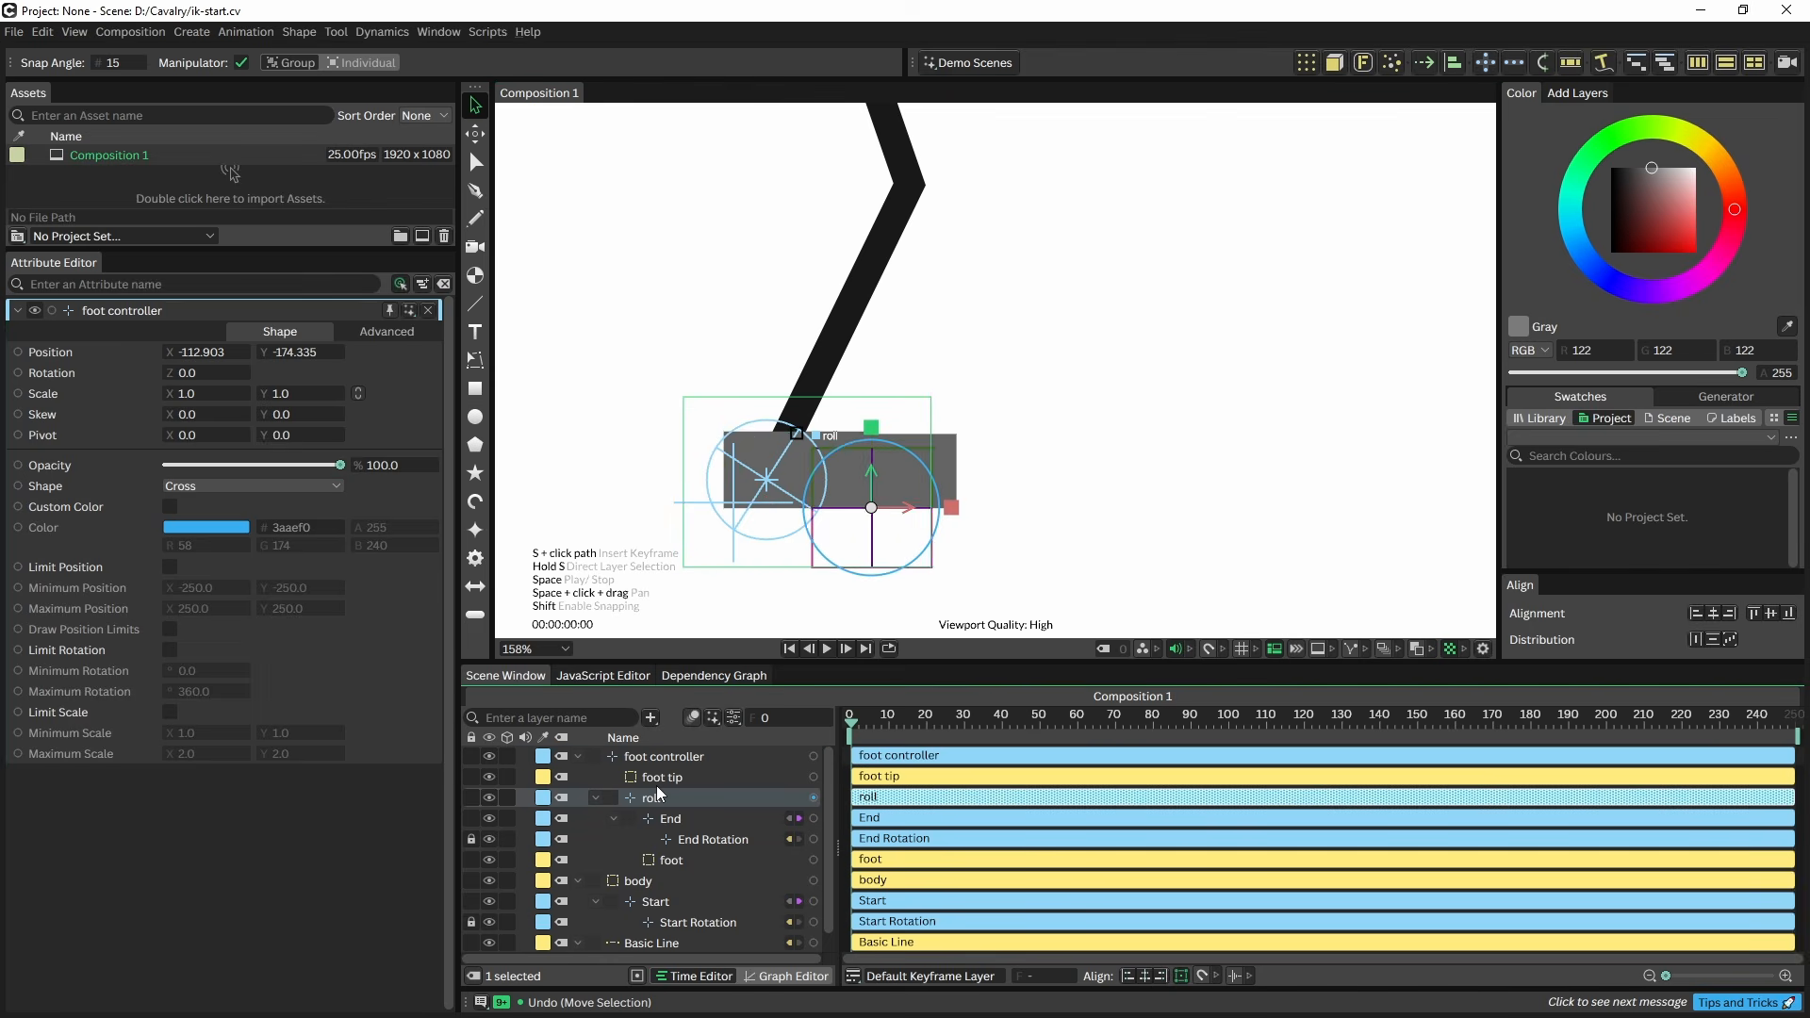
mouse_move(910, 441)
mouse_down()
mouse_move(905, 460)
mouse_move(924, 417)
mouse_move(903, 454)
mouse_up()
drag(690, 526, 758, 489)
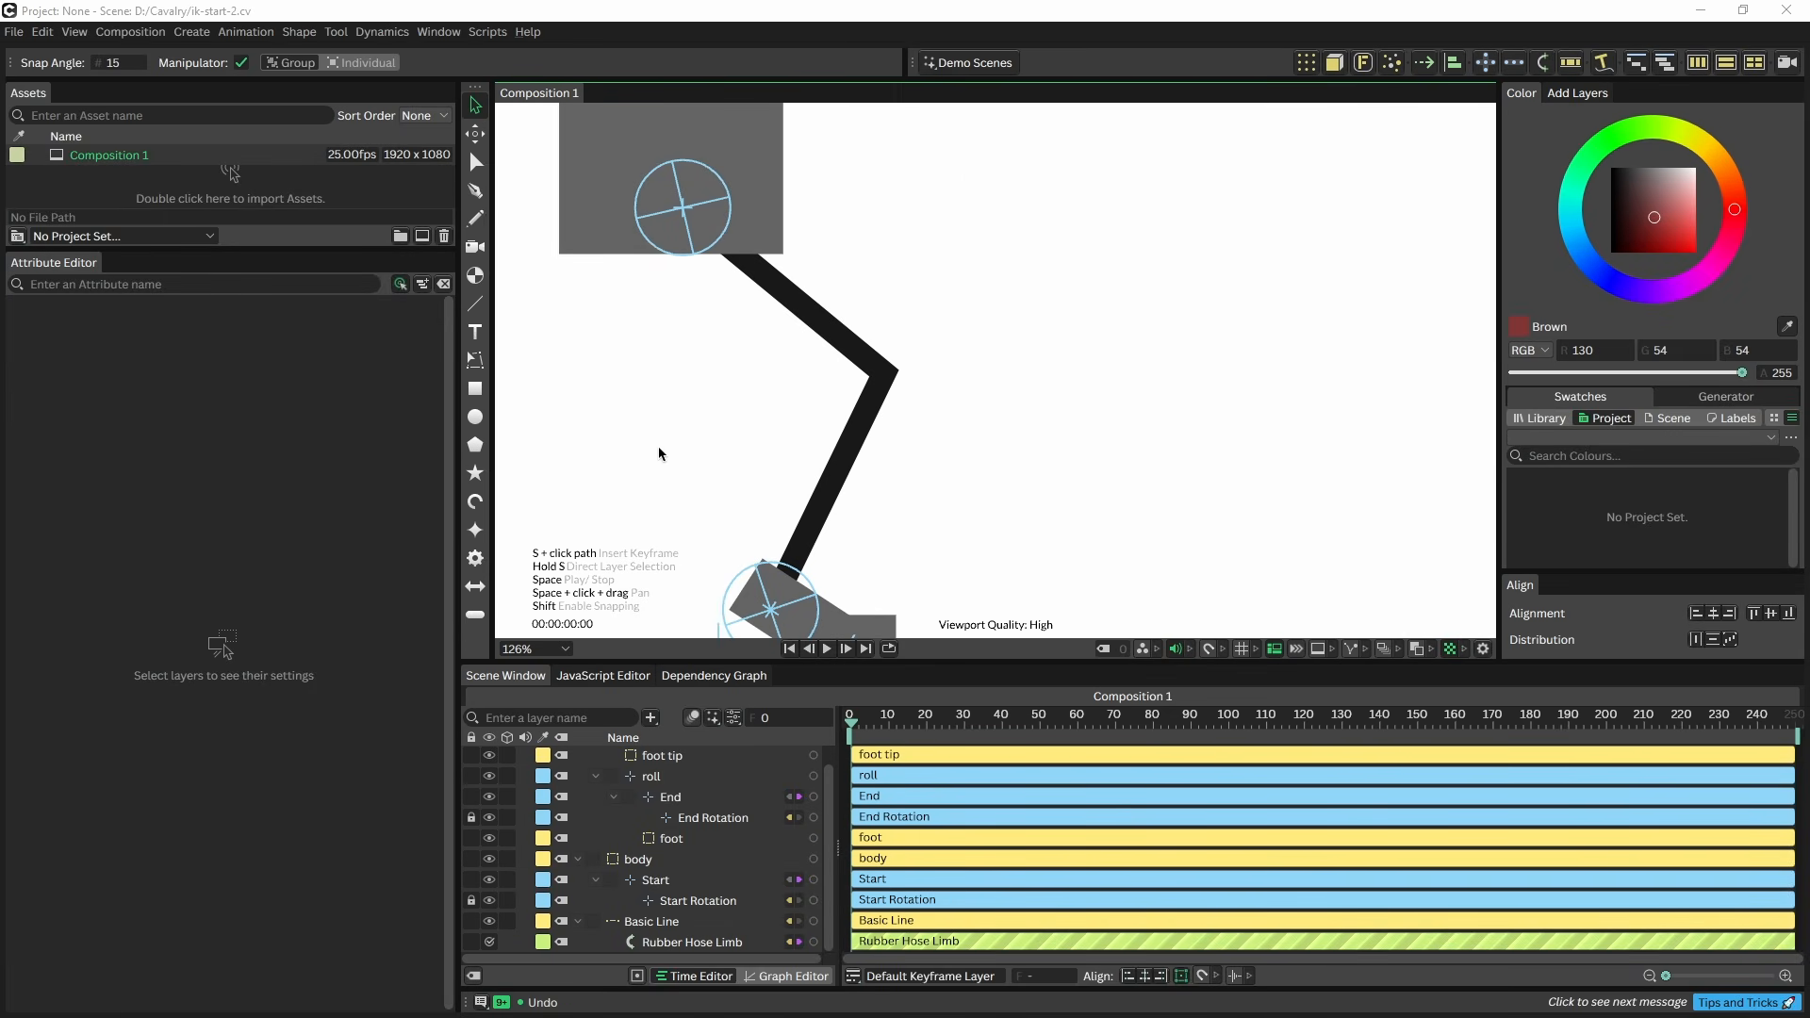
- Set the Basic Line's stroke width to 35.6 and its join style to Round
click(845, 331)
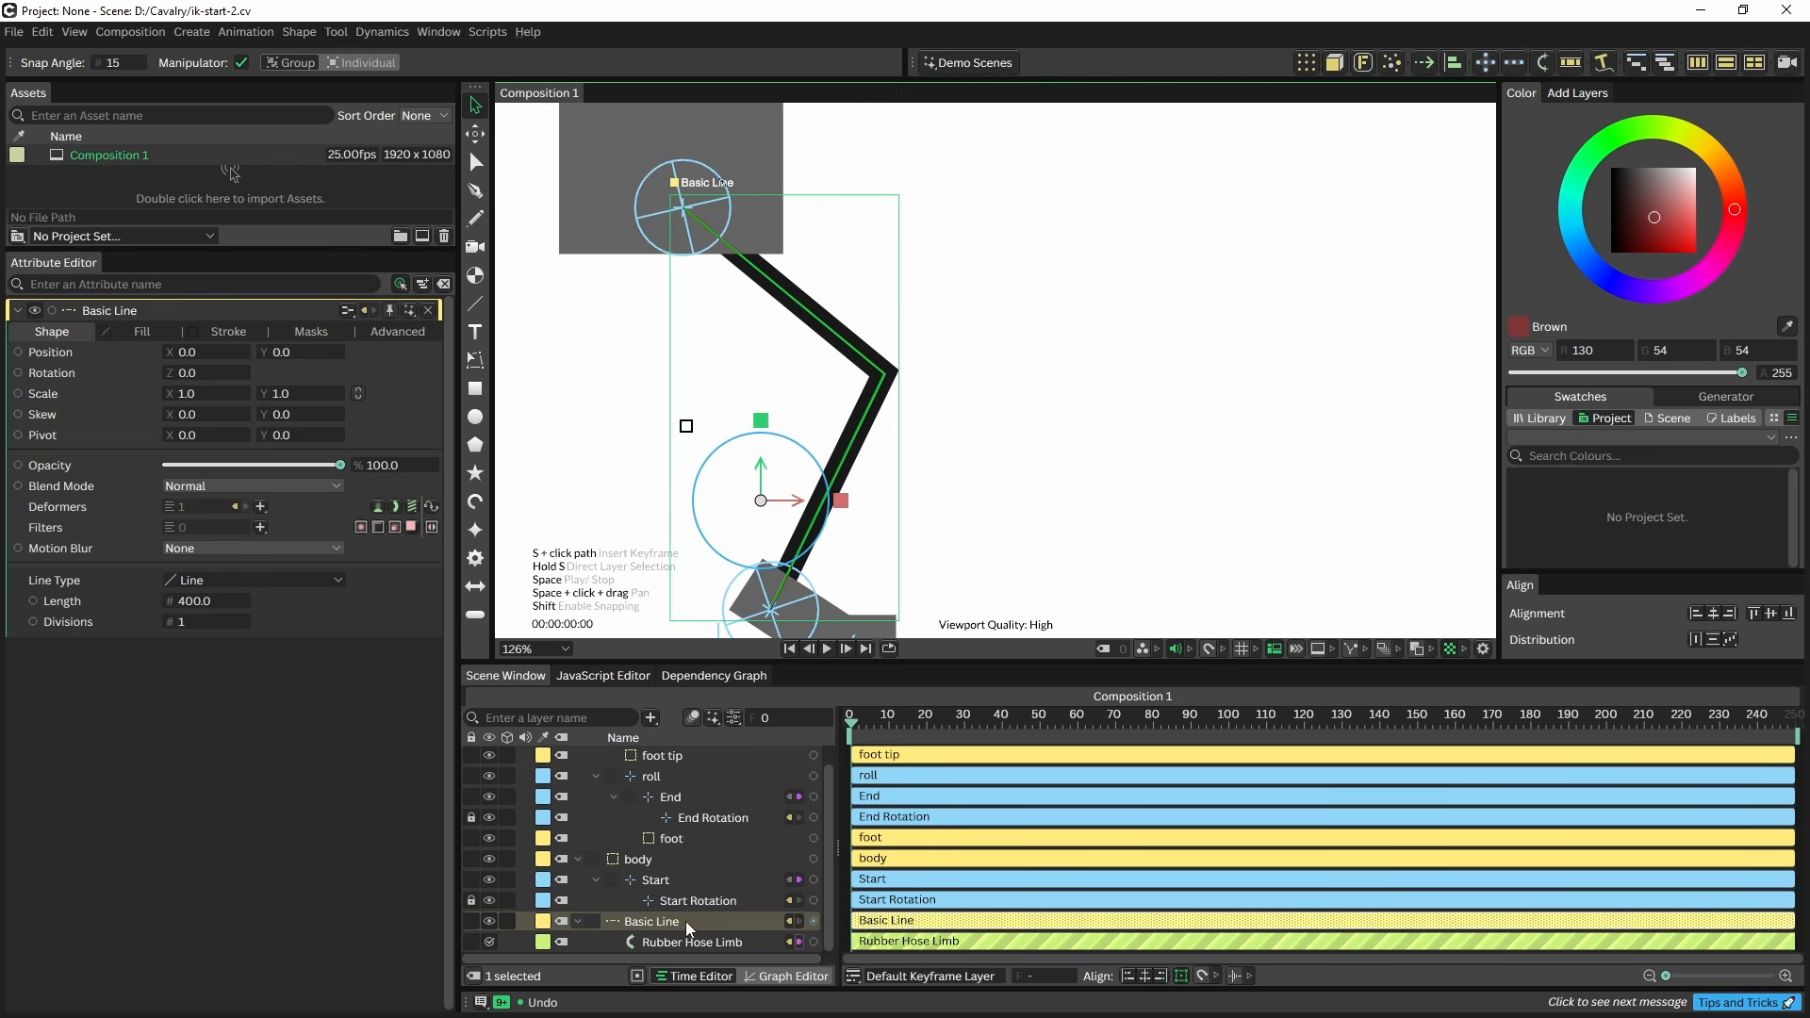
click(222, 331)
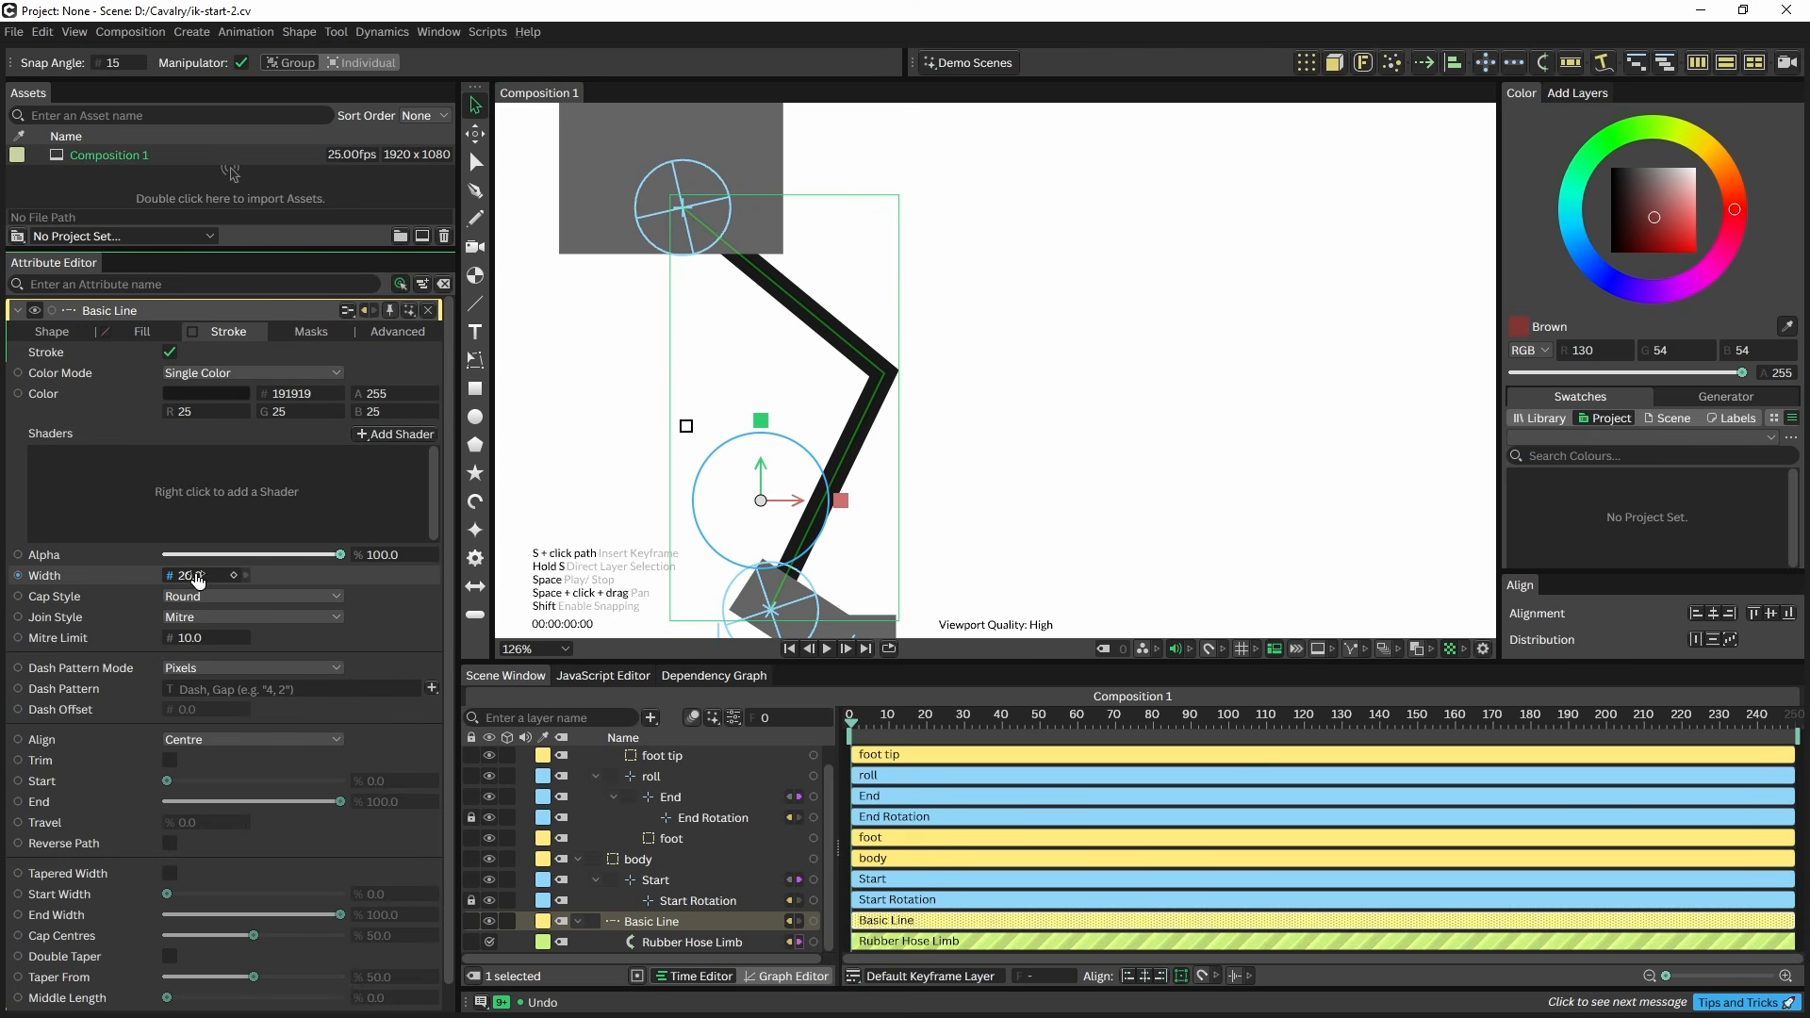
drag(197, 579, 345, 604)
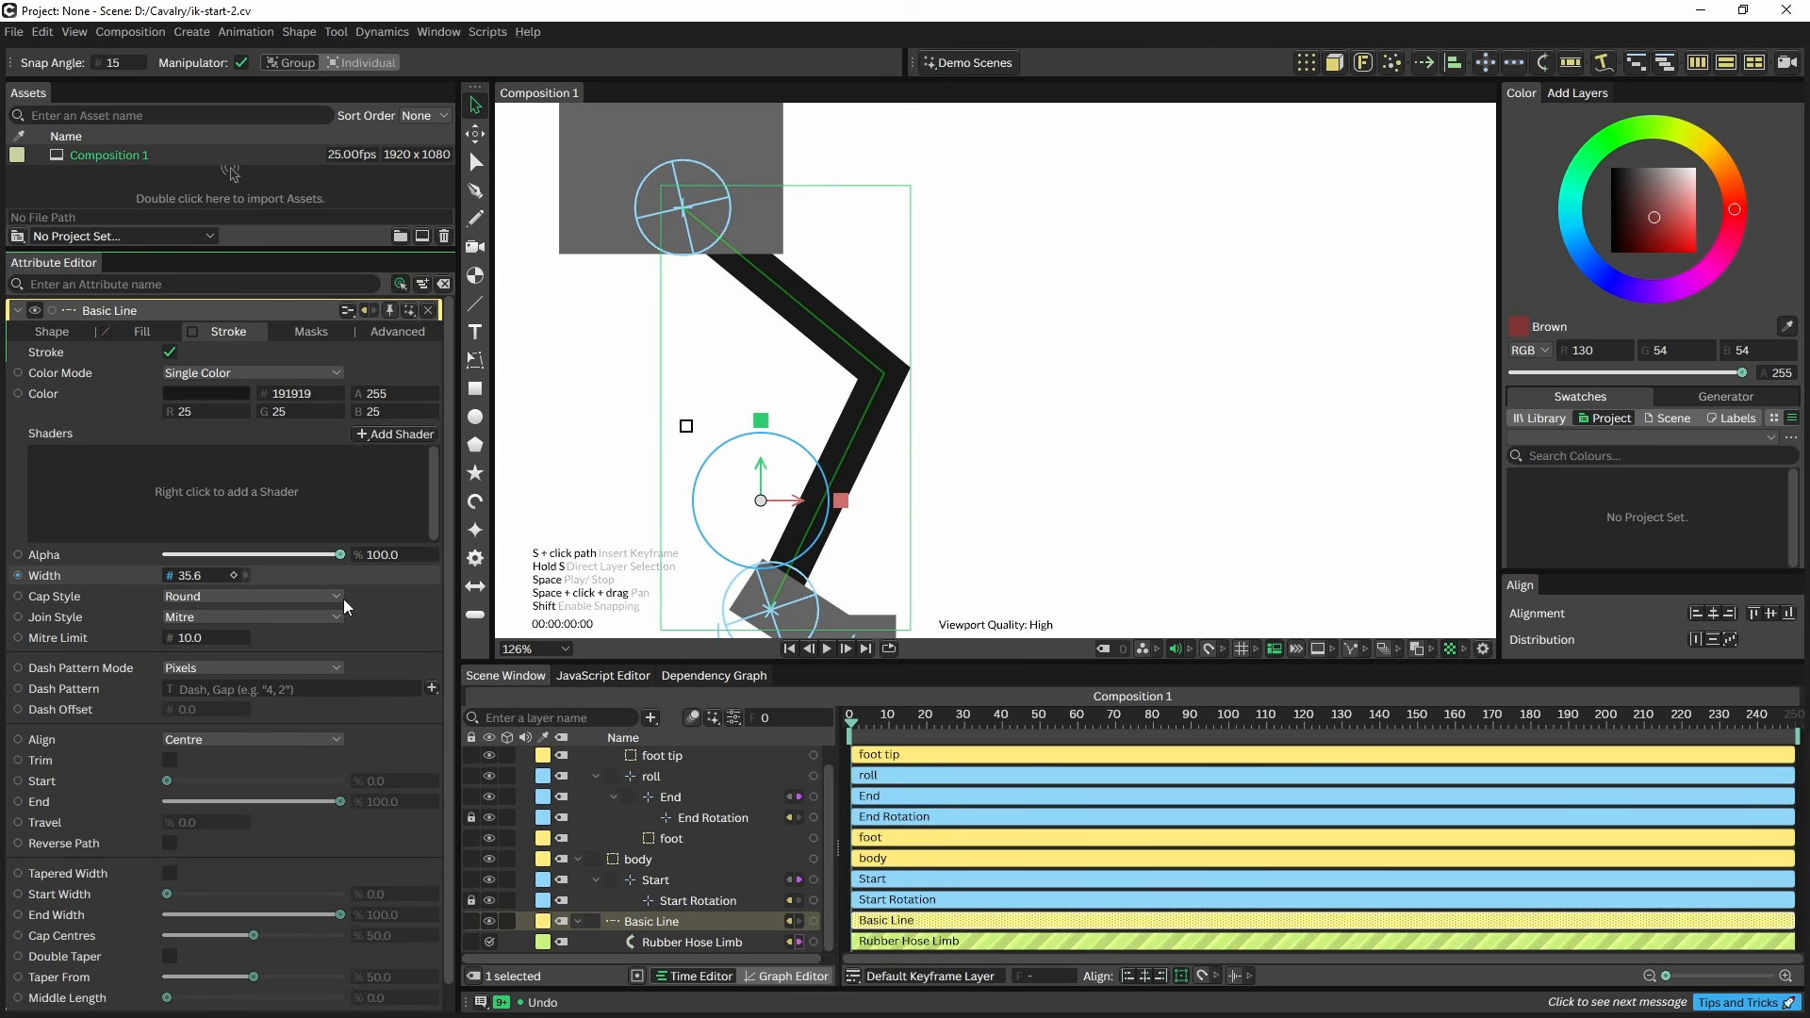
click(256, 615)
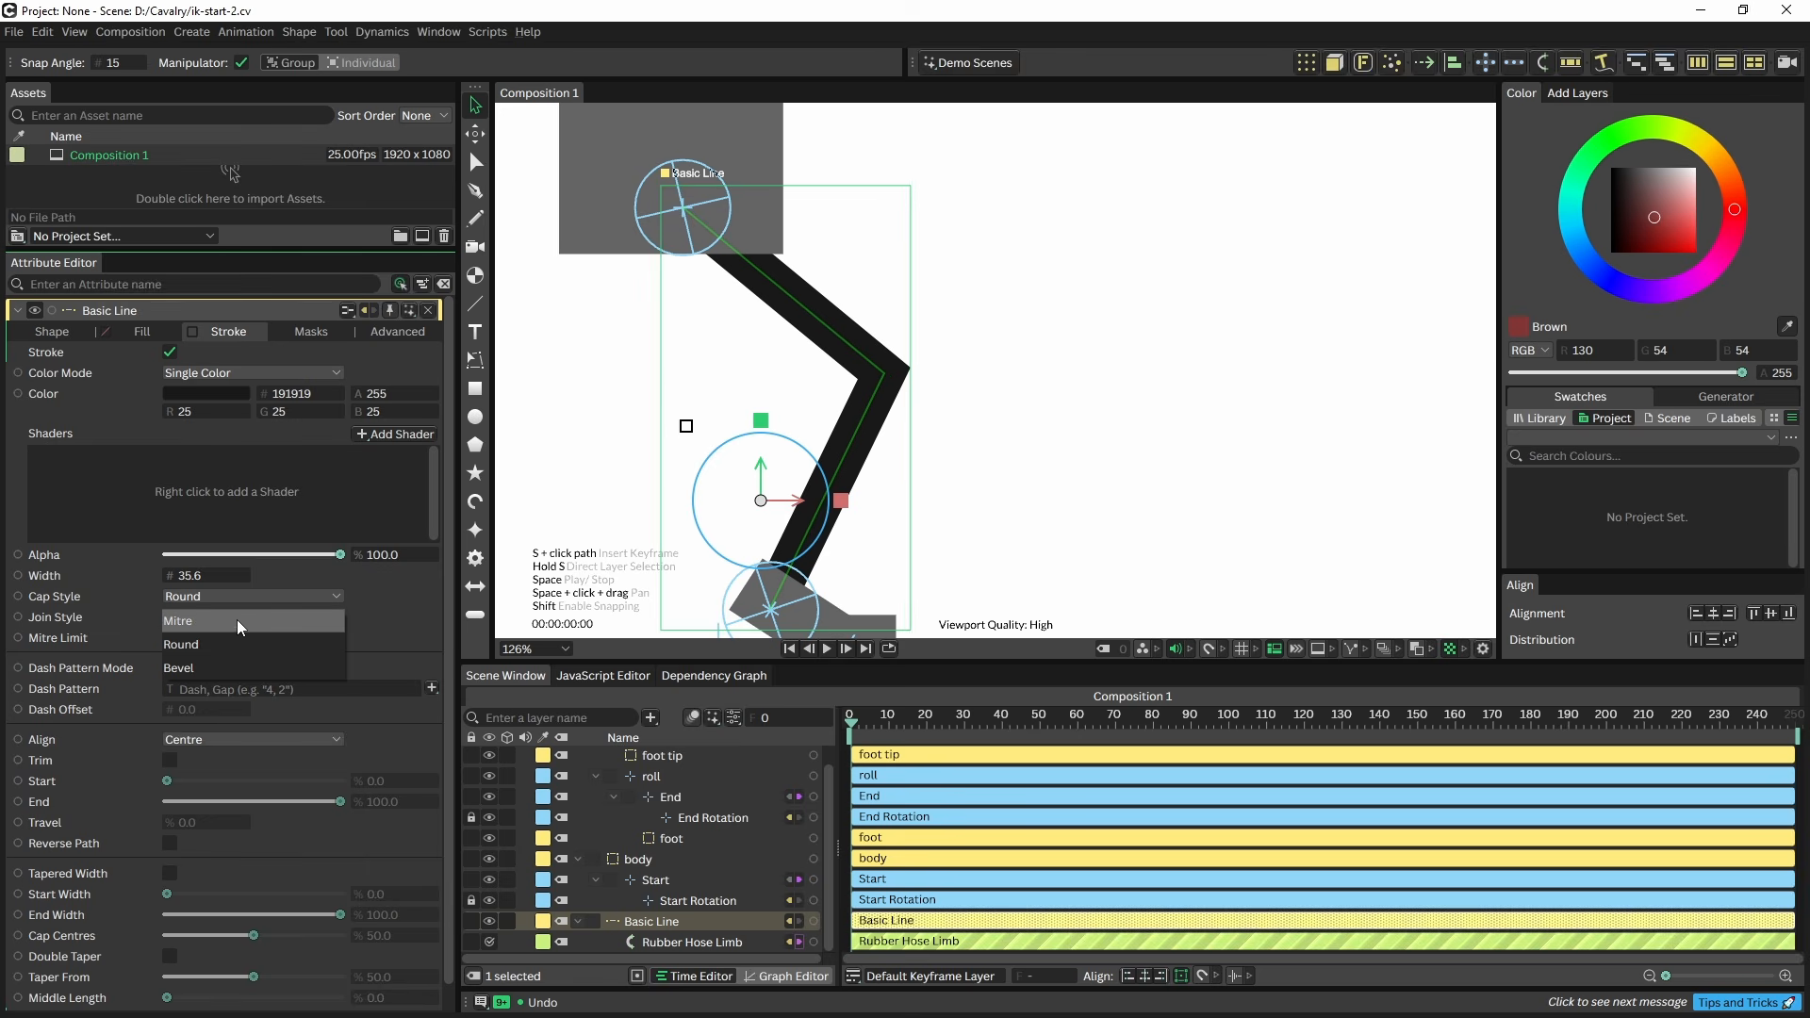
click(242, 642)
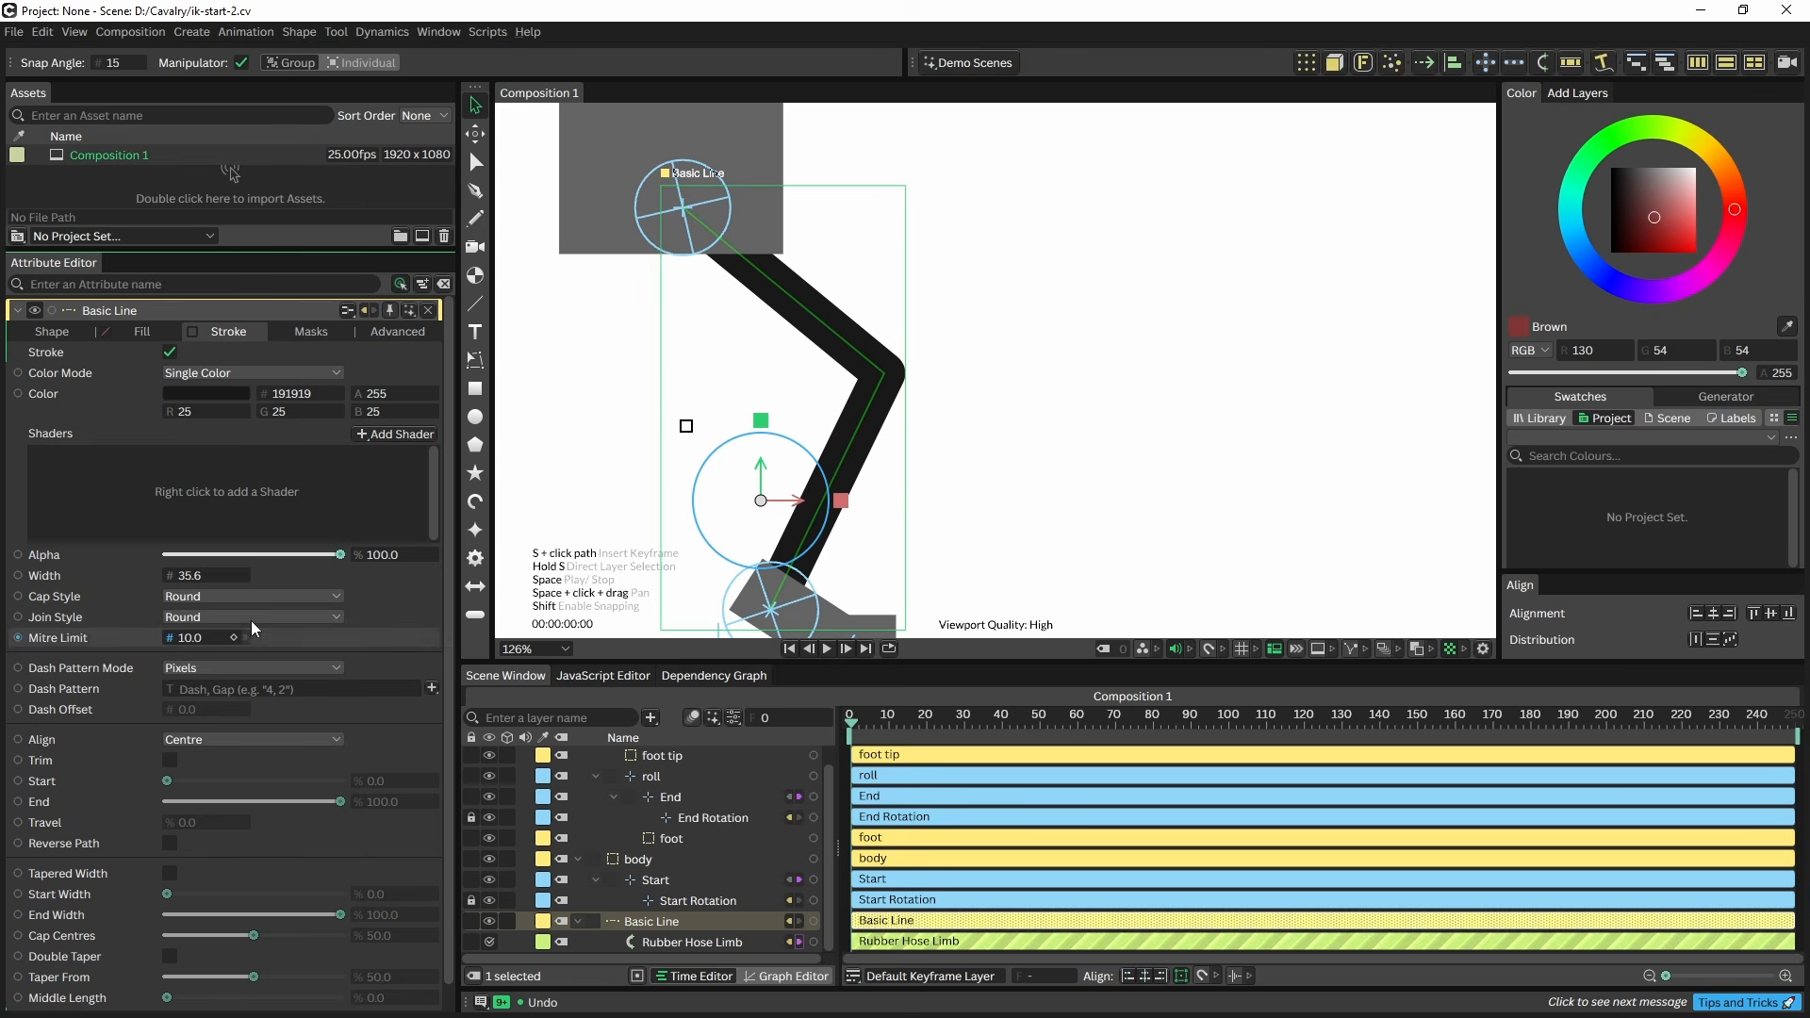
- Change the Basic Line's stroke colour to brown, hex 7d5f44
click(196, 394)
click(211, 176)
click(285, 138)
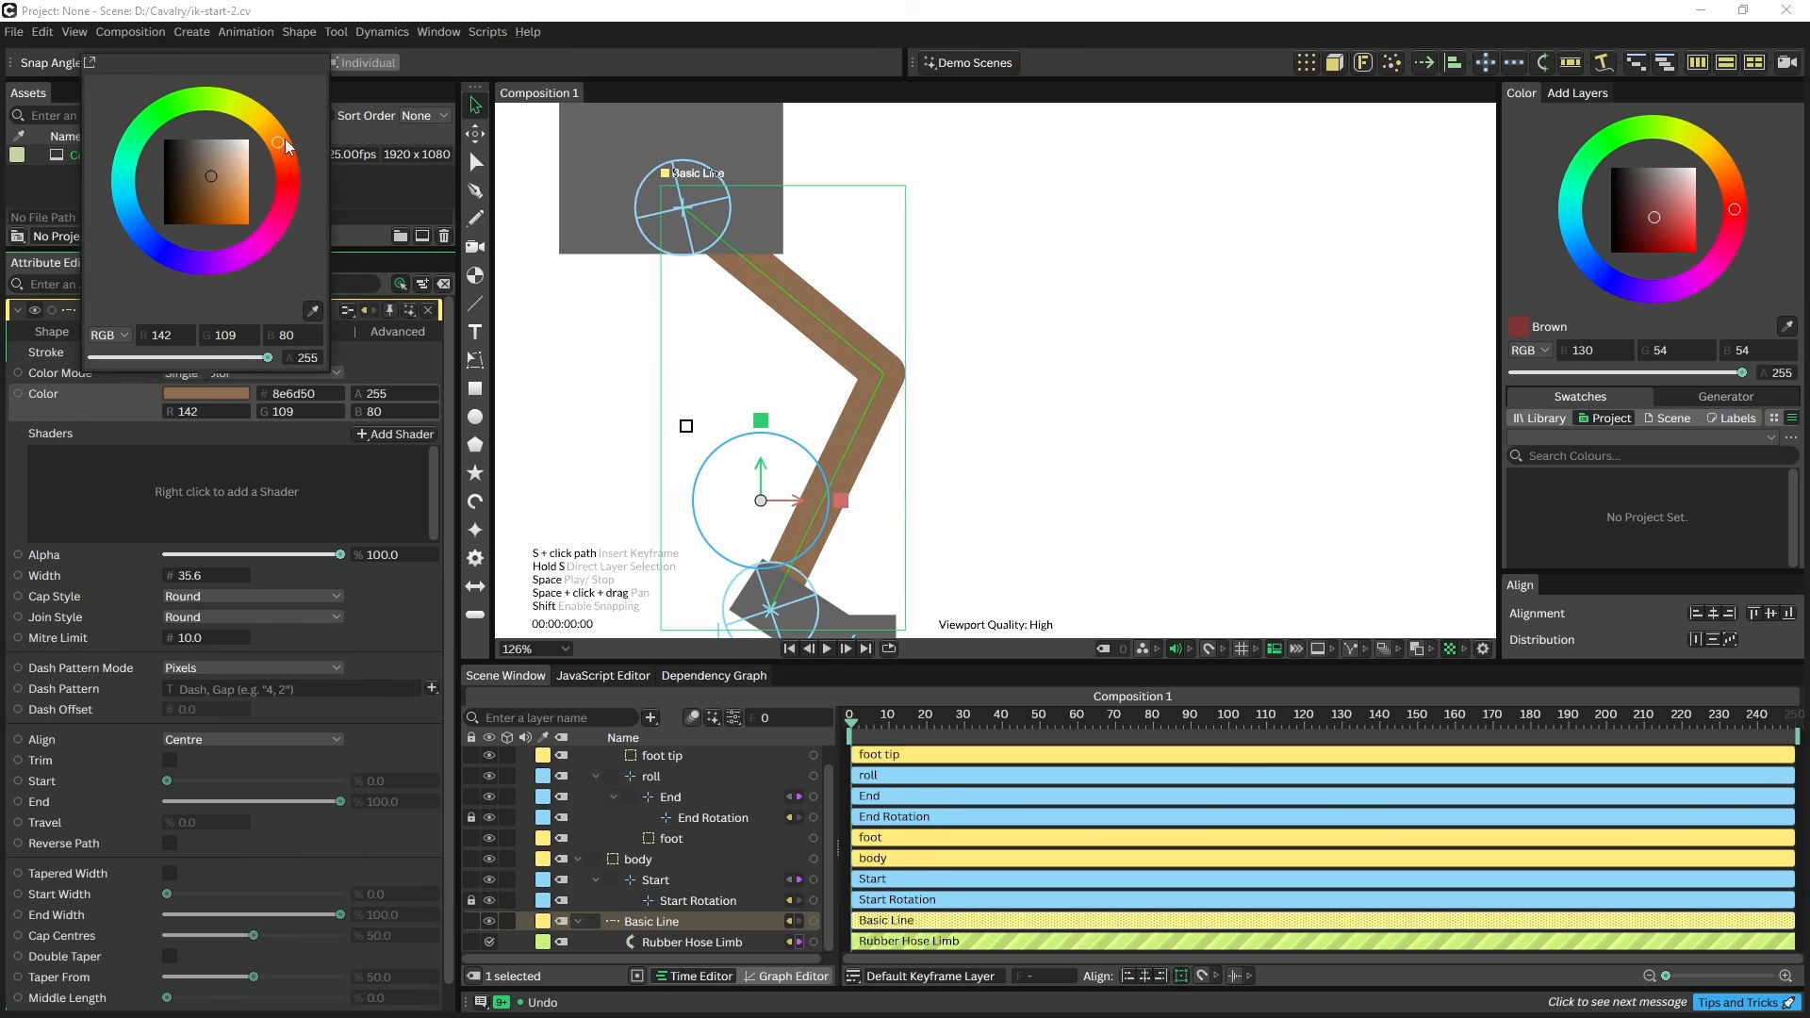
drag(211, 176, 205, 177)
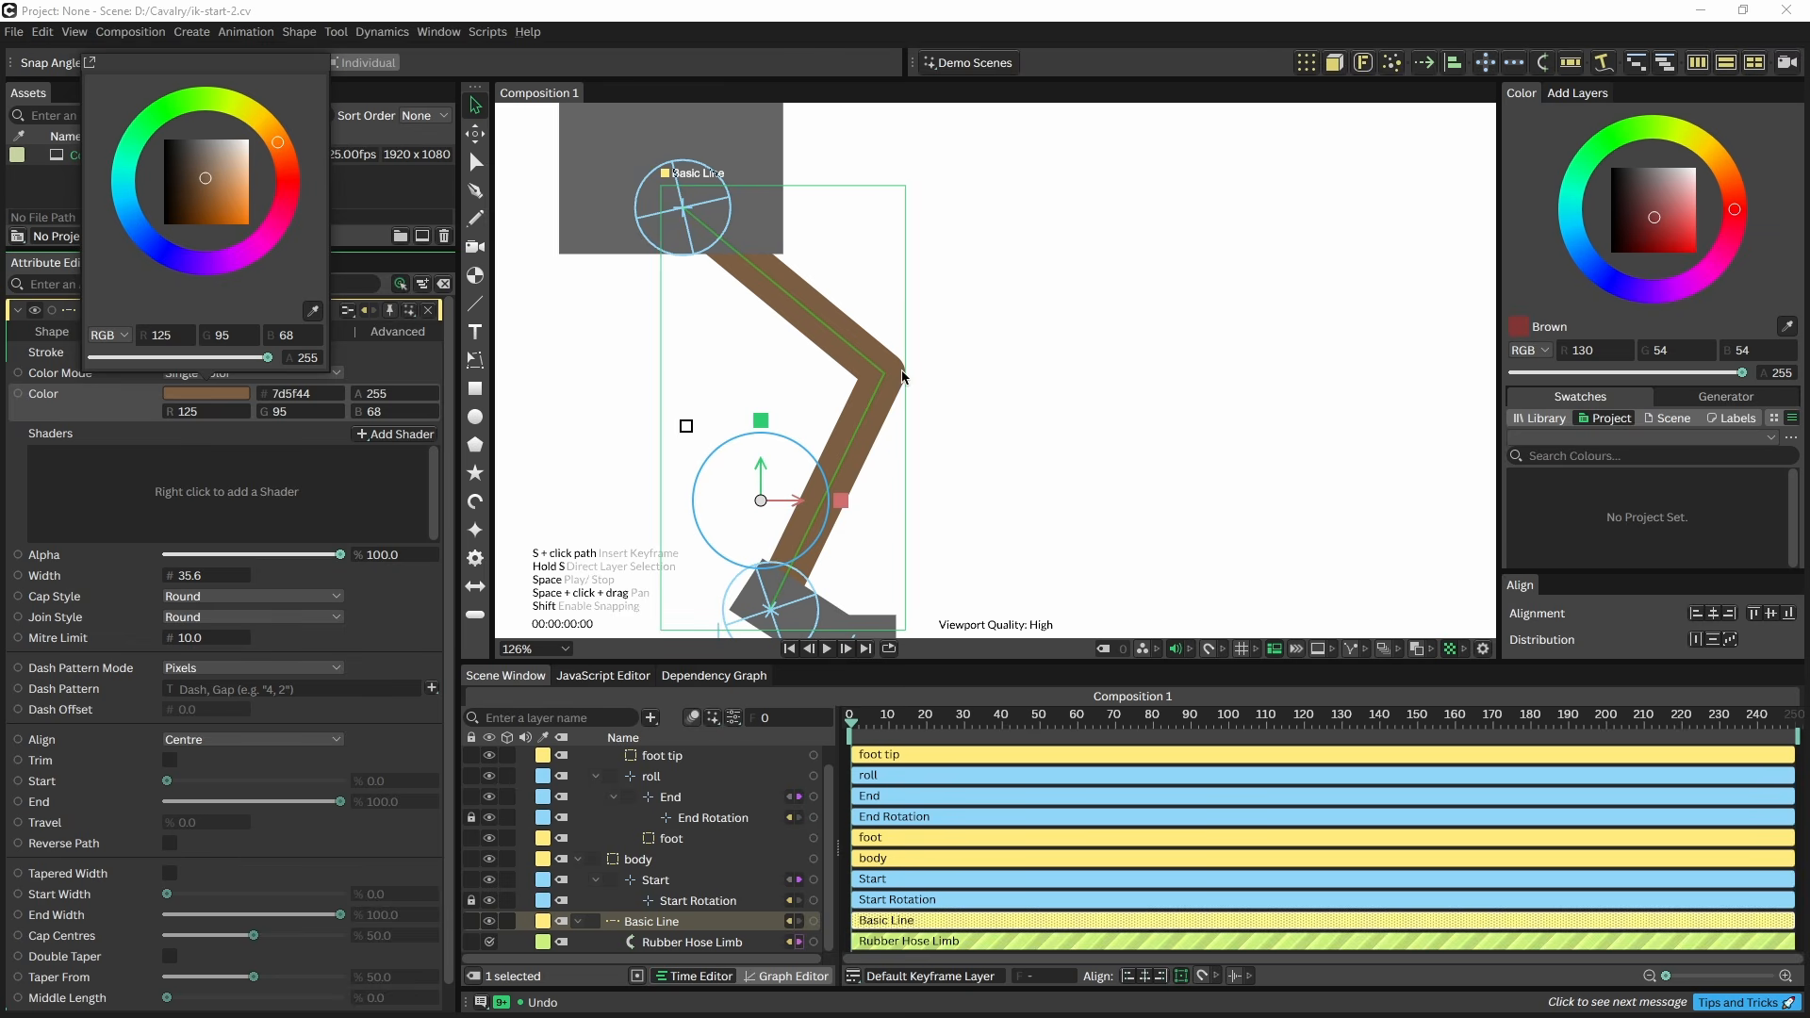
click(579, 390)
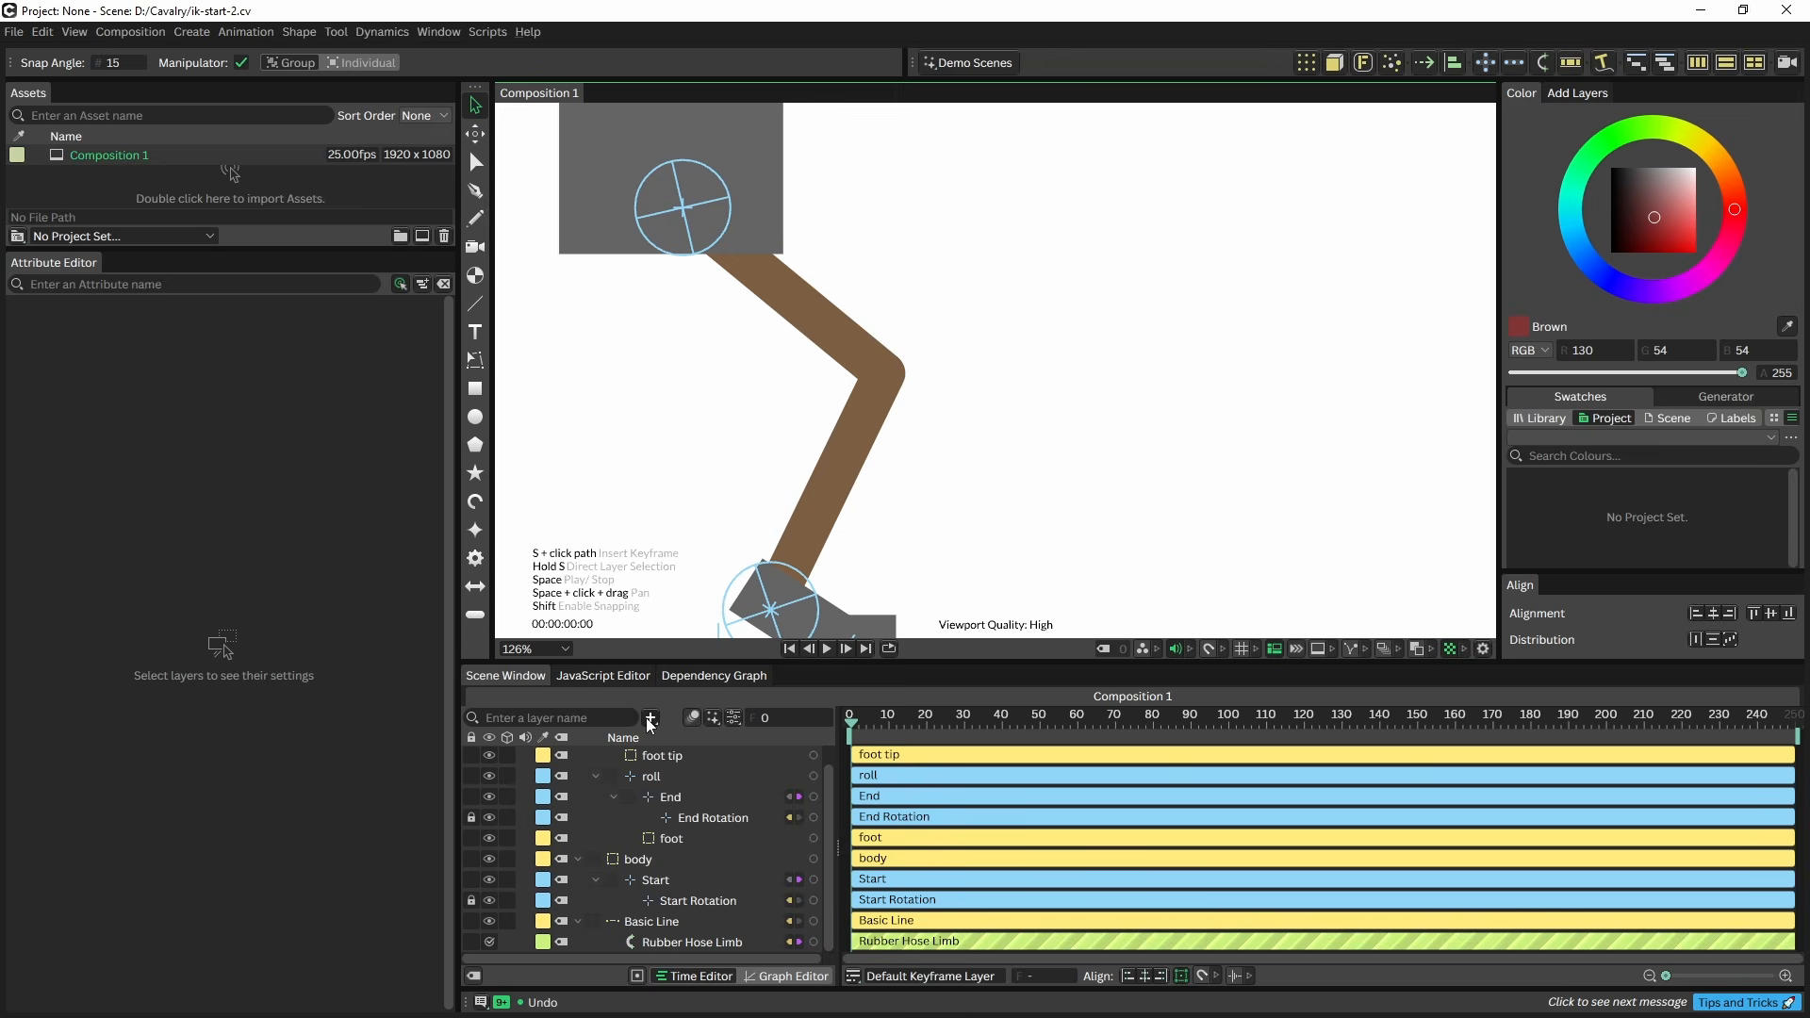
- Add an Outline shape and connect the Basic Line as its input shape
click(651, 720)
text(out)
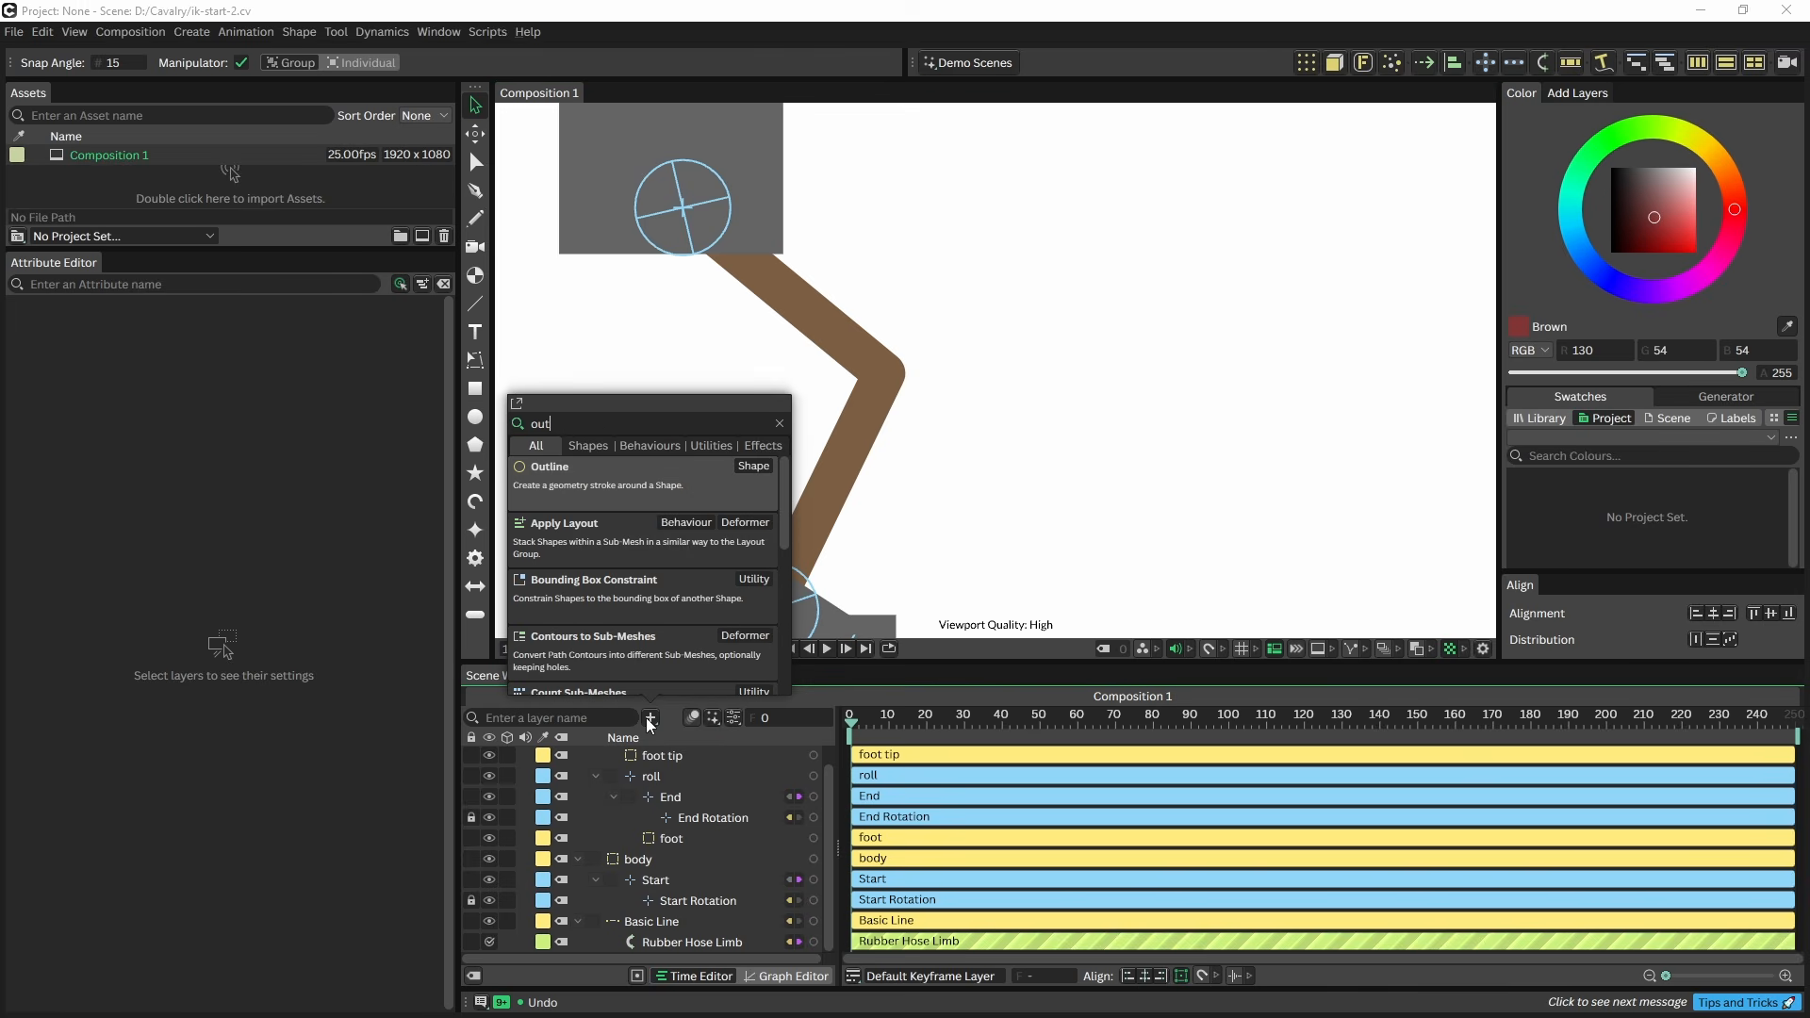
click(586, 479)
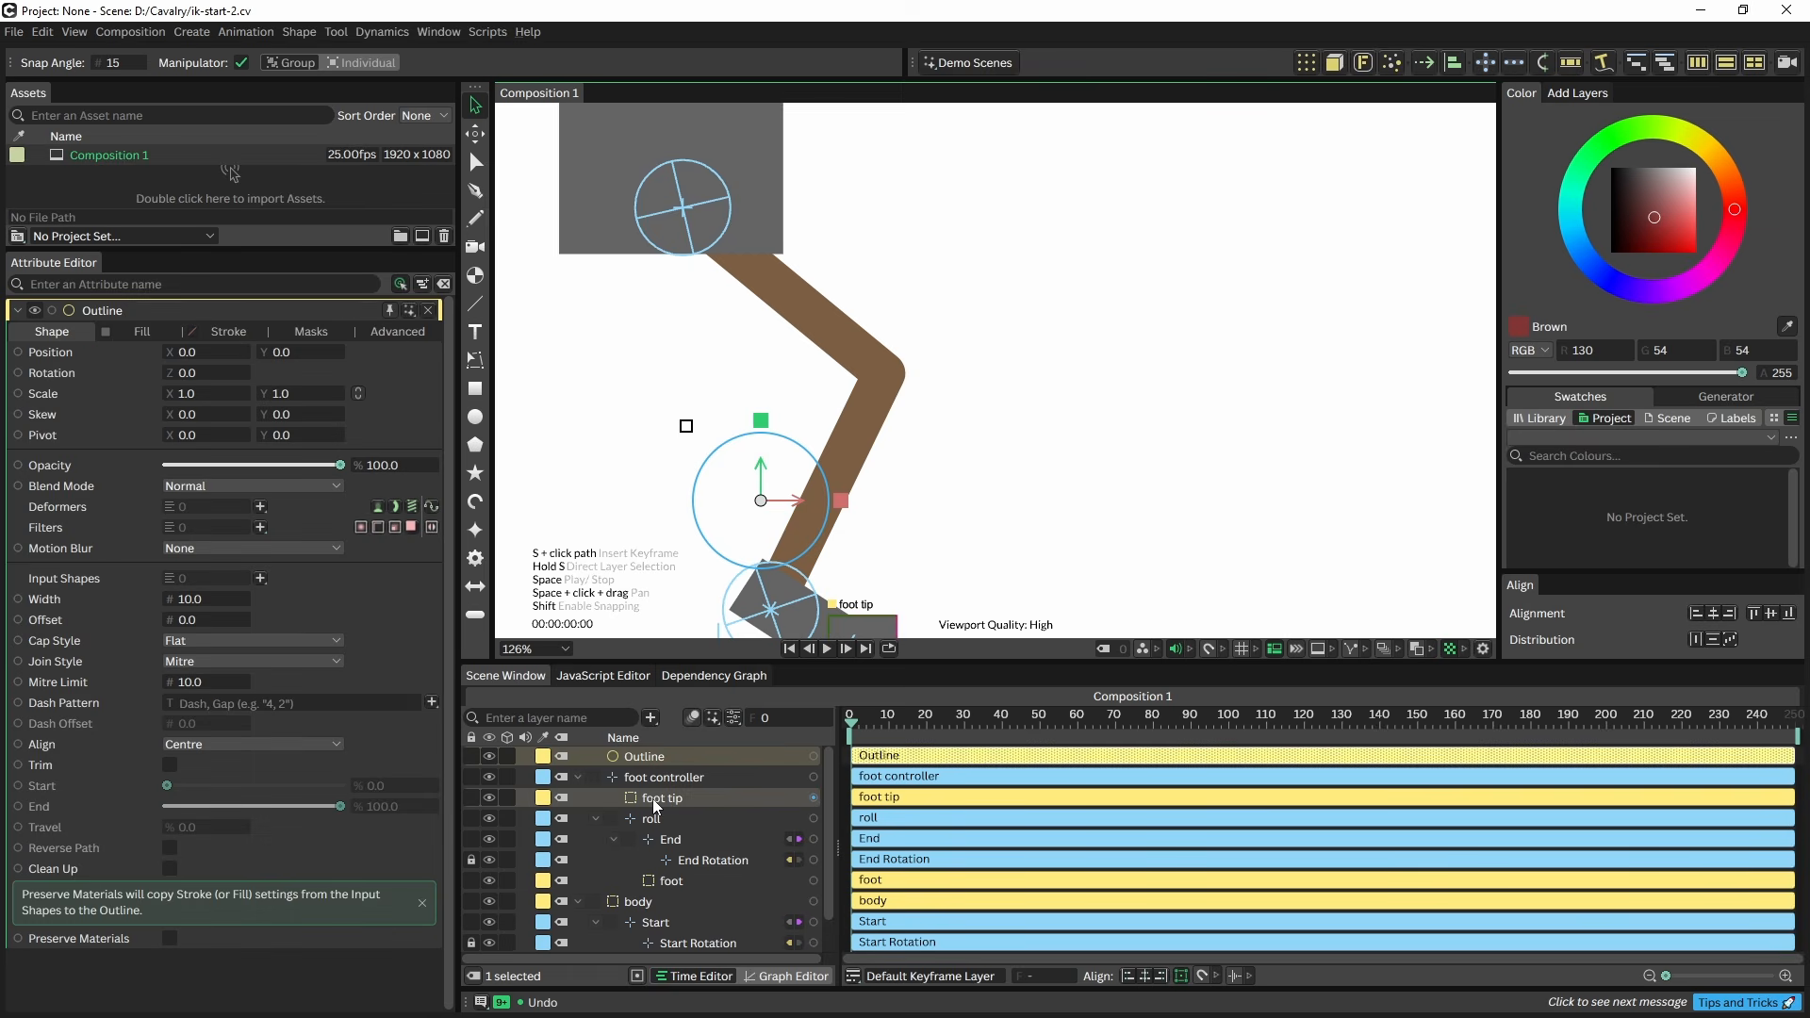
scroll(651, 830, down, 1)
mouse_move(660, 922)
mouse_down()
mouse_move(375, 799)
mouse_move(328, 737)
mouse_move(283, 594)
mouse_move(216, 586)
mouse_move(234, 585)
mouse_up()
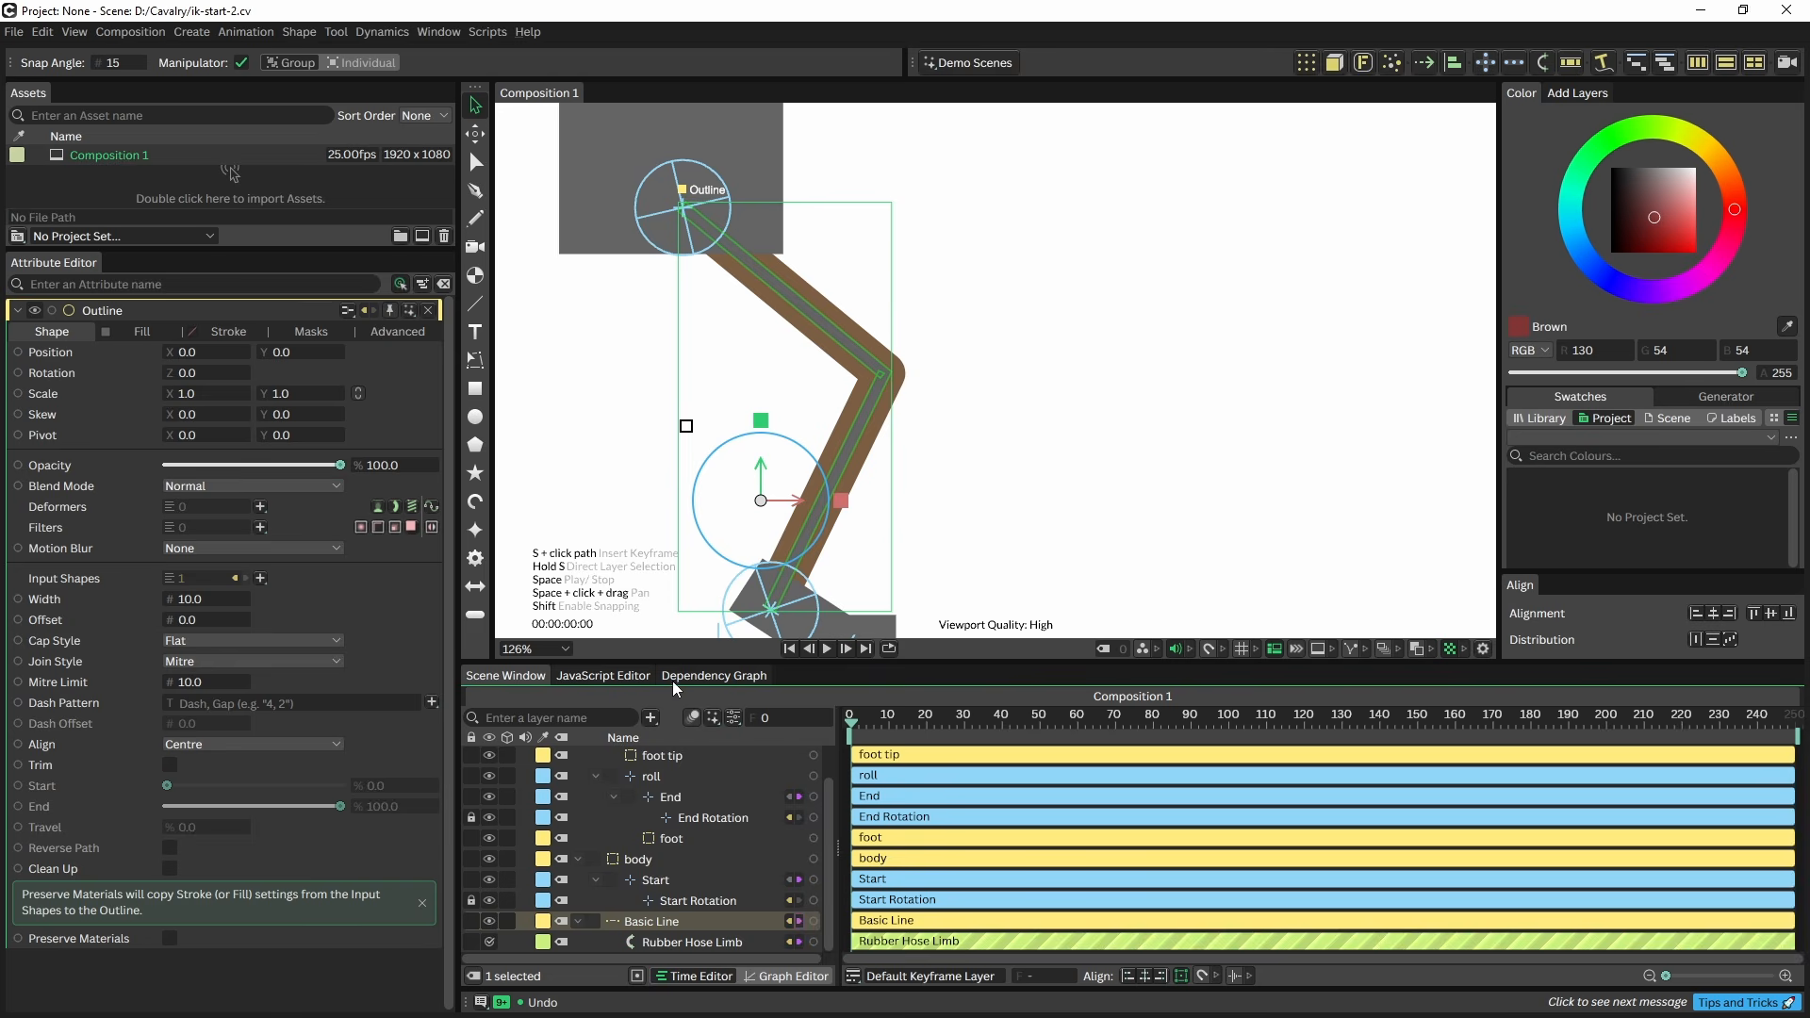
scroll(648, 773, up, 1)
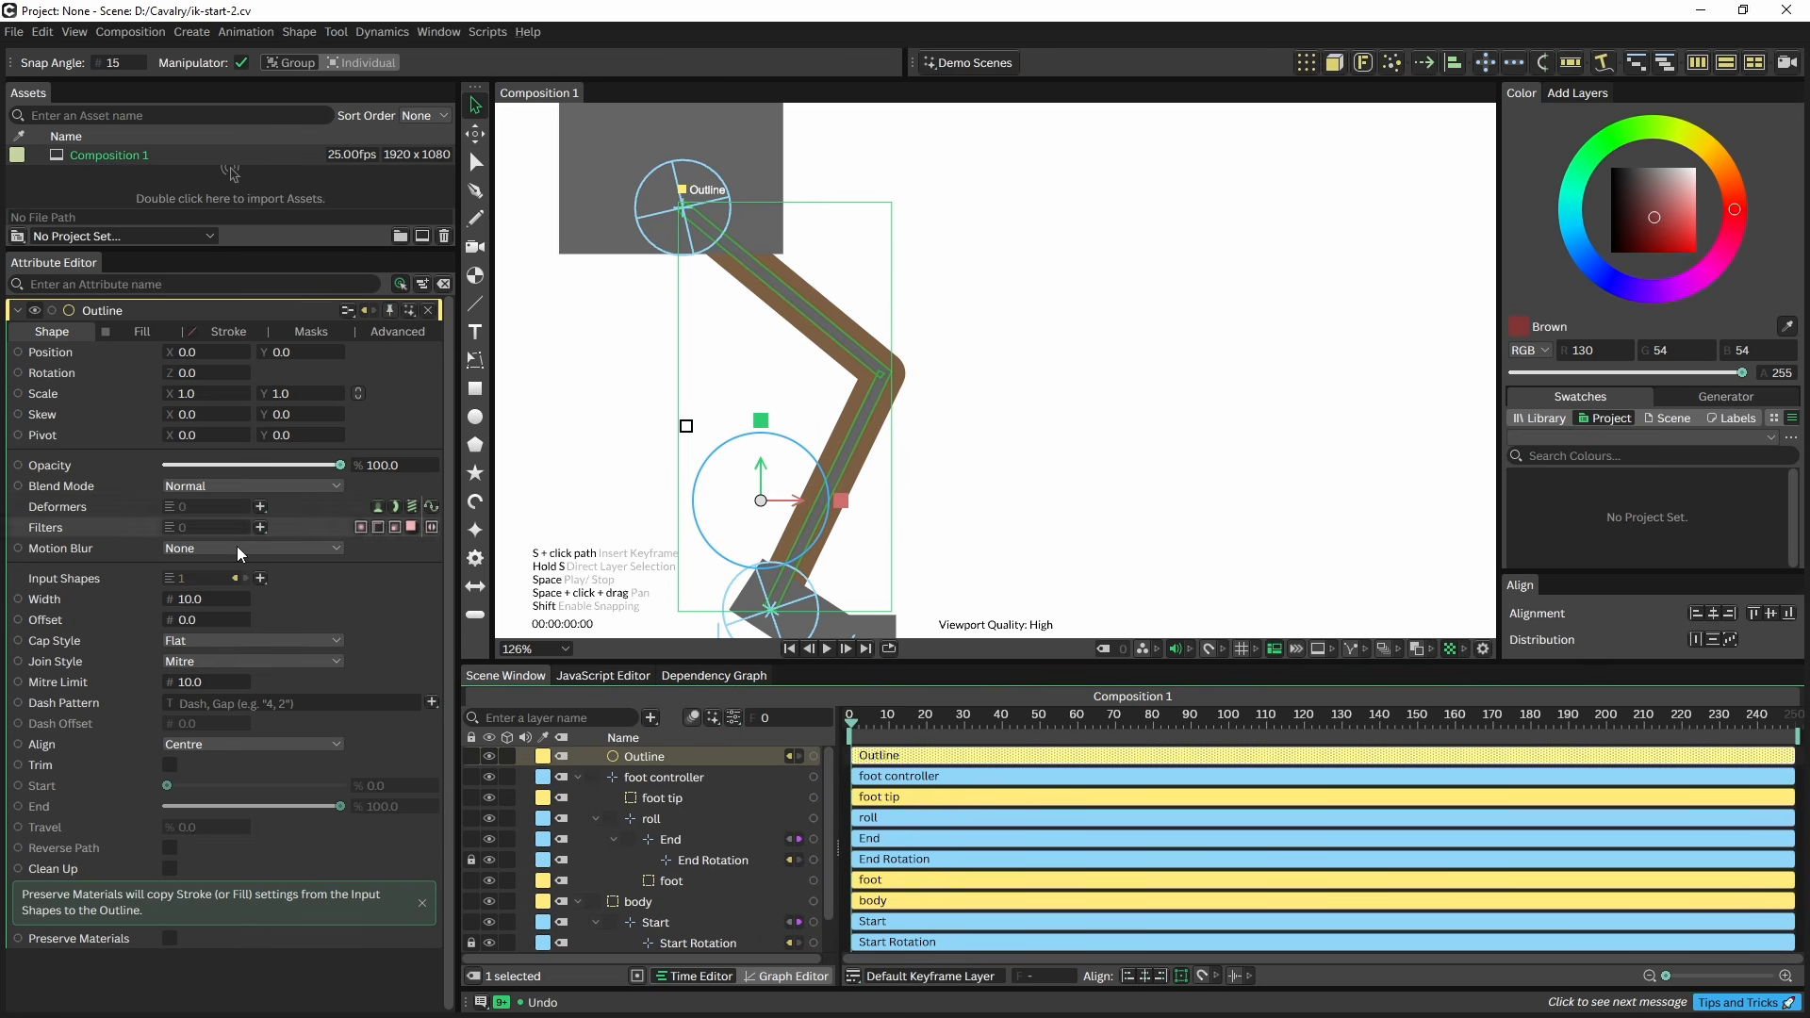
- Set the Outline's width to 68 and enable Trim with its end at 40%
drag(203, 601, 267, 604)
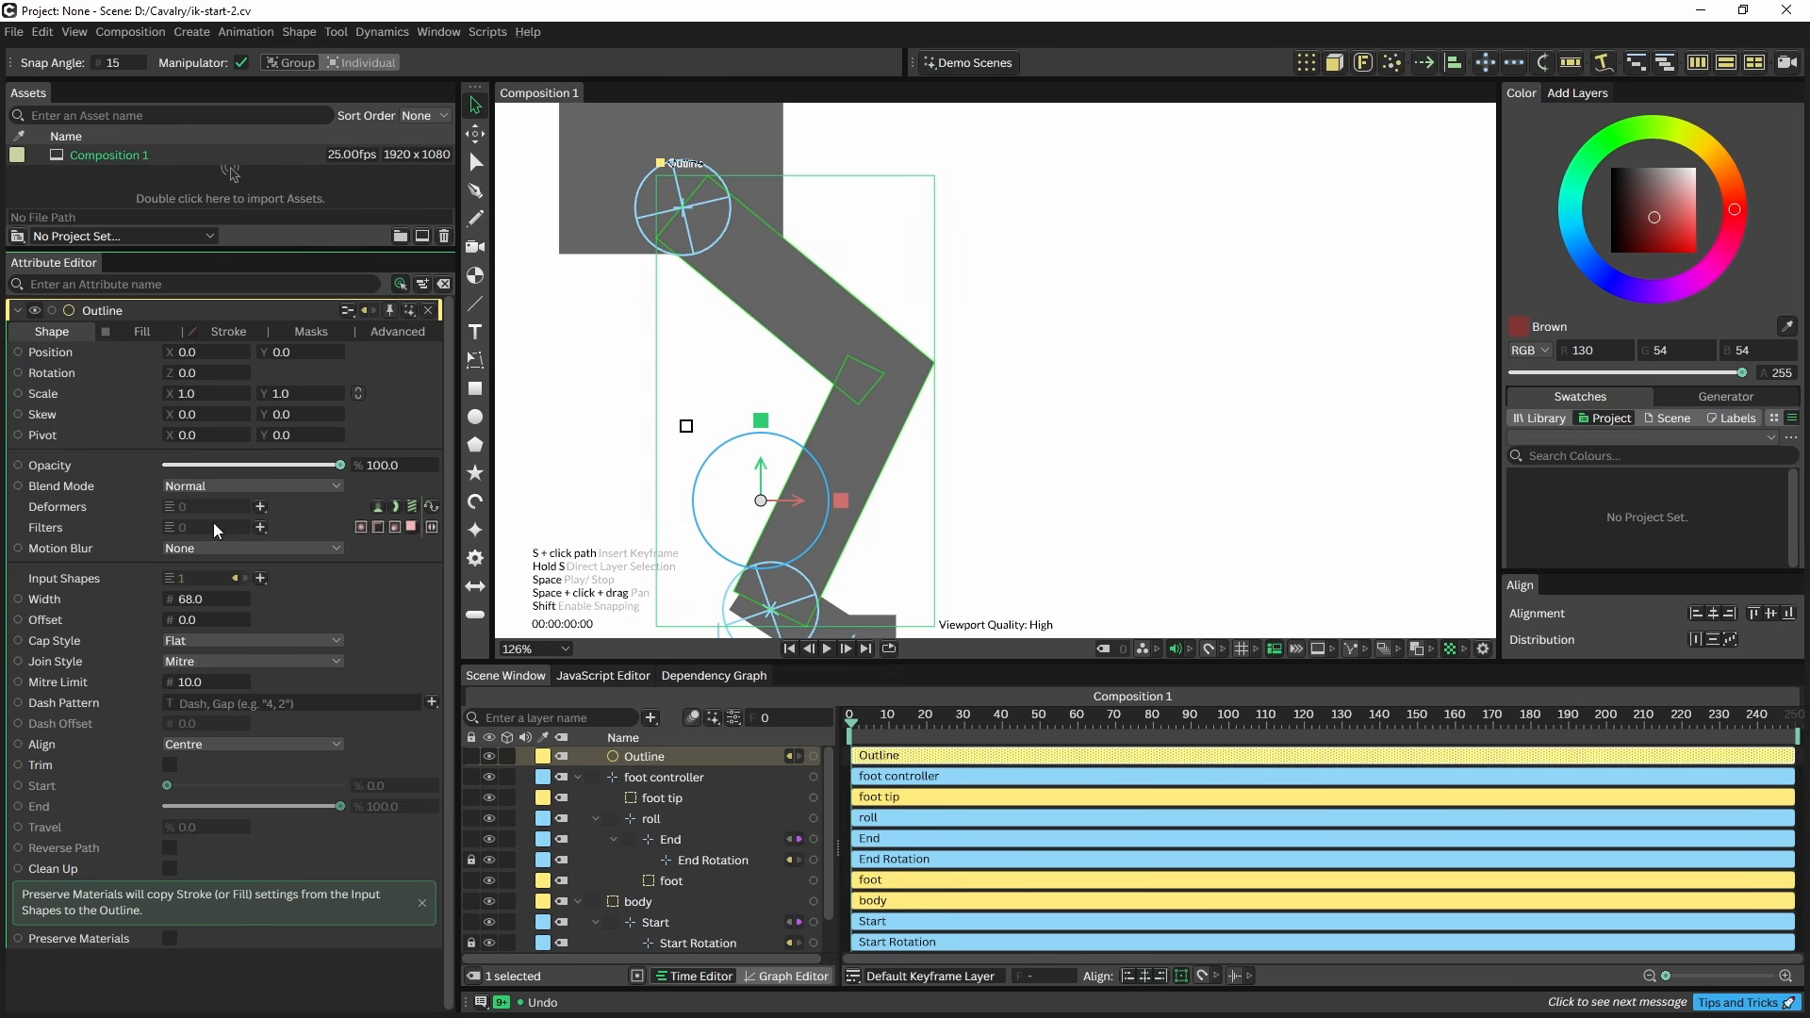
click(170, 764)
drag(340, 807, 236, 798)
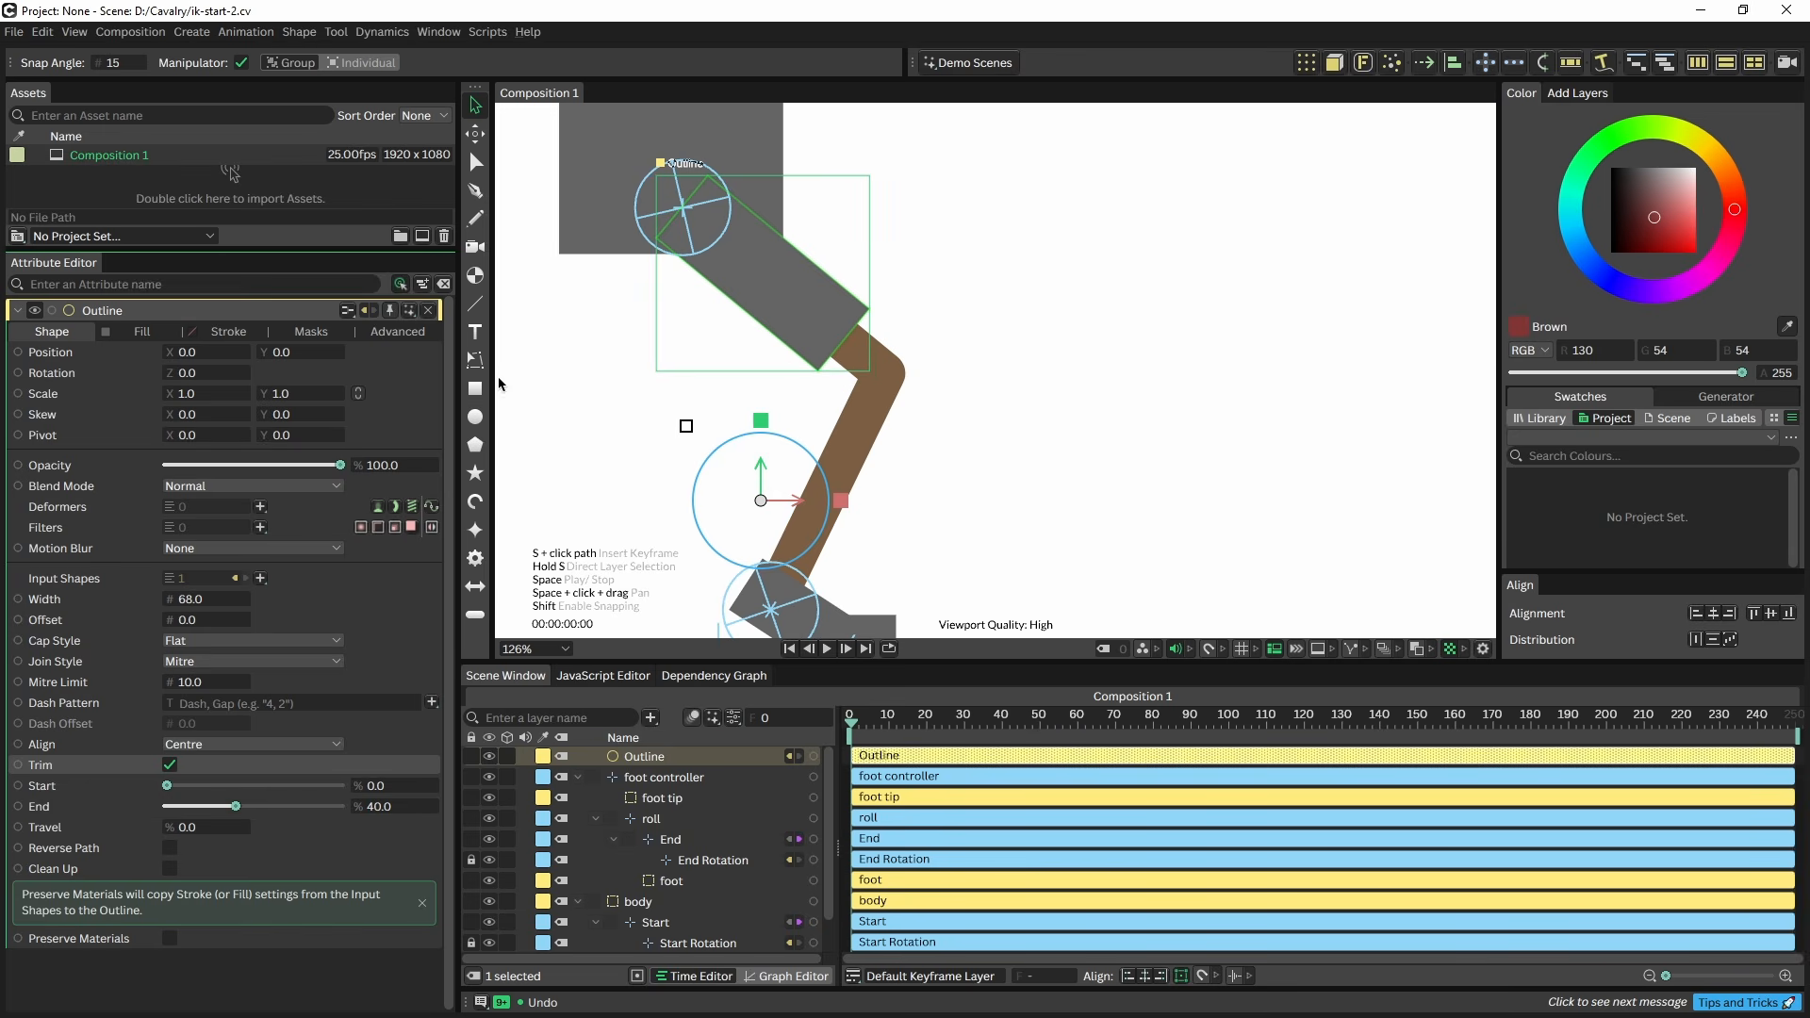
- Change the Outline's fill colour to dark green, hex 336f2a
click(142, 330)
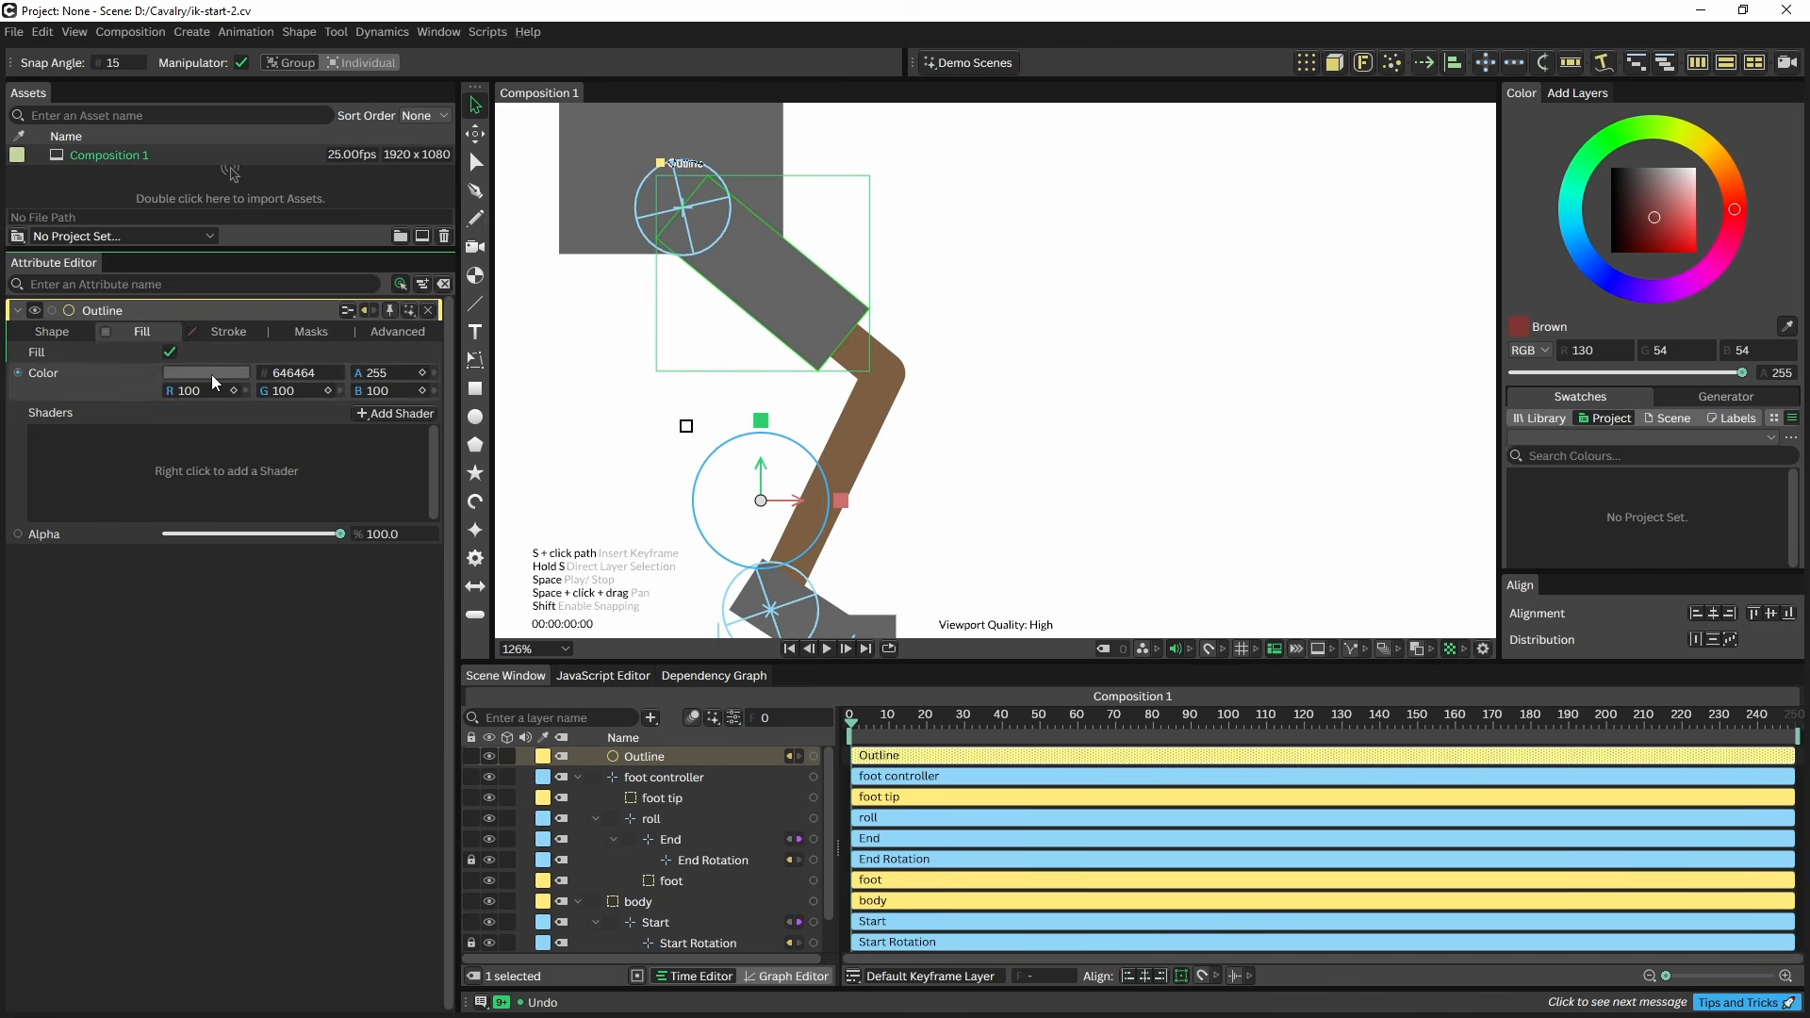
click(207, 373)
click(176, 94)
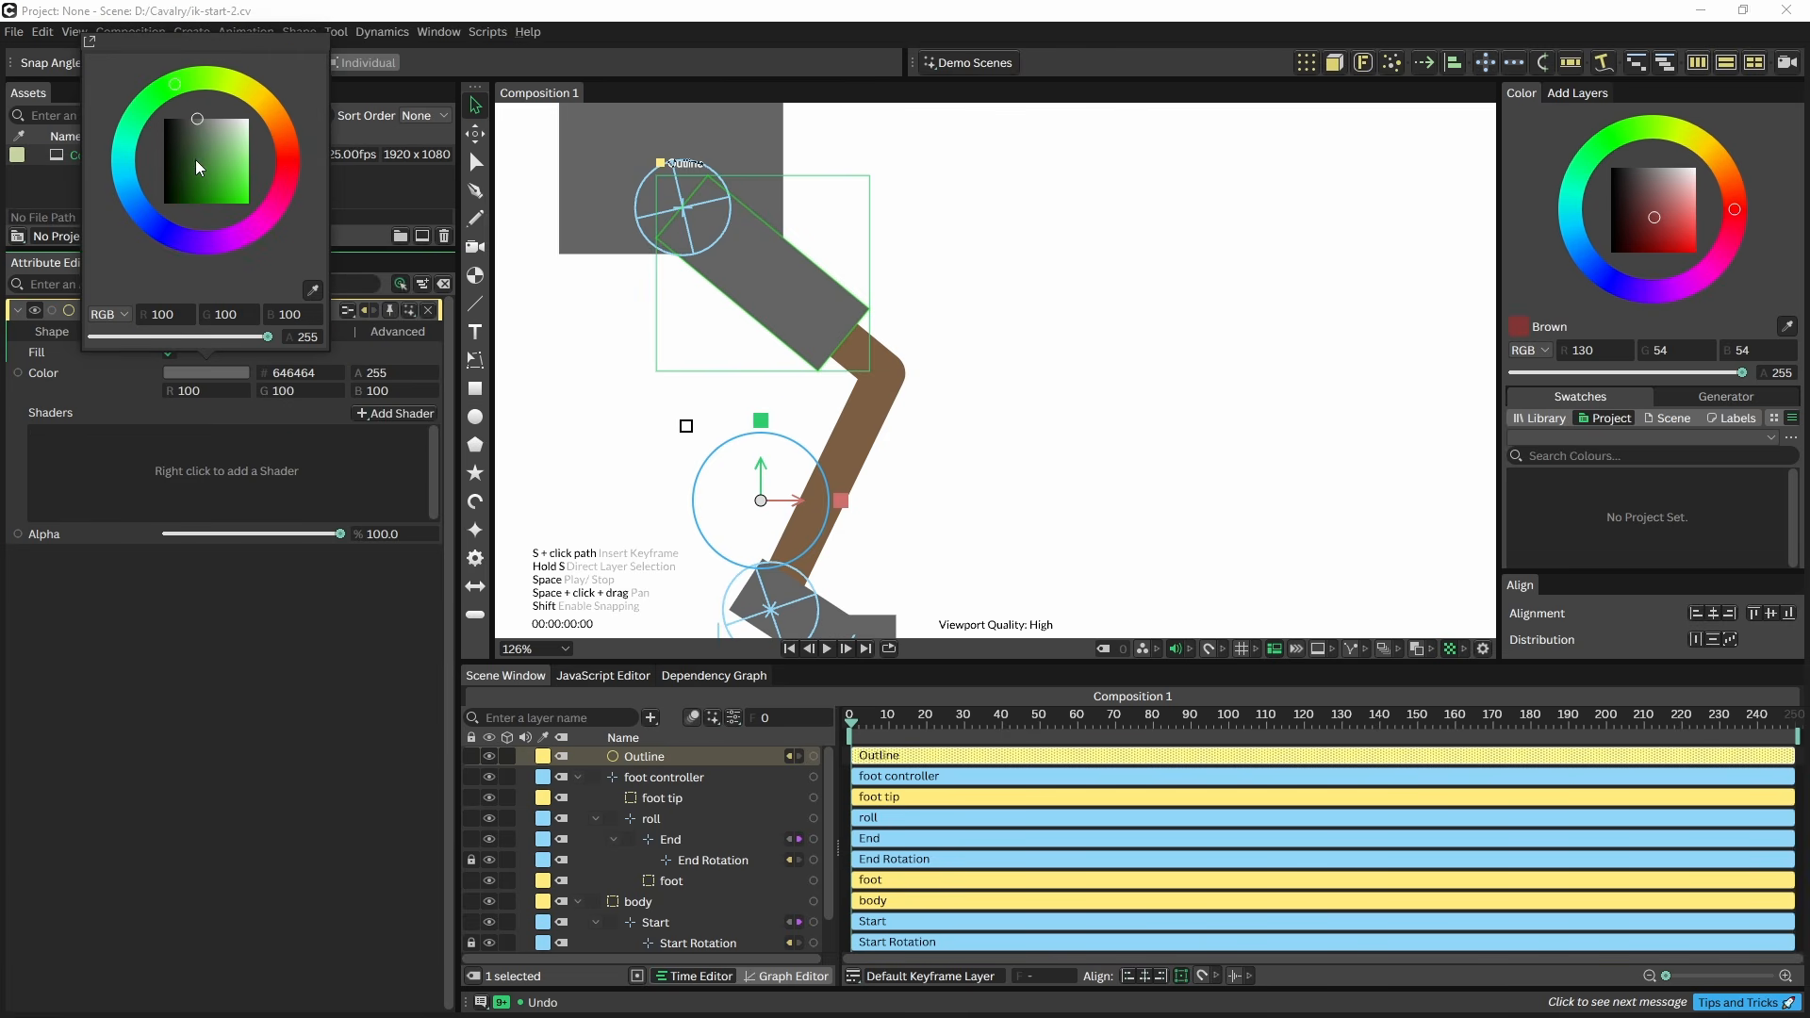
click(201, 172)
click(566, 364)
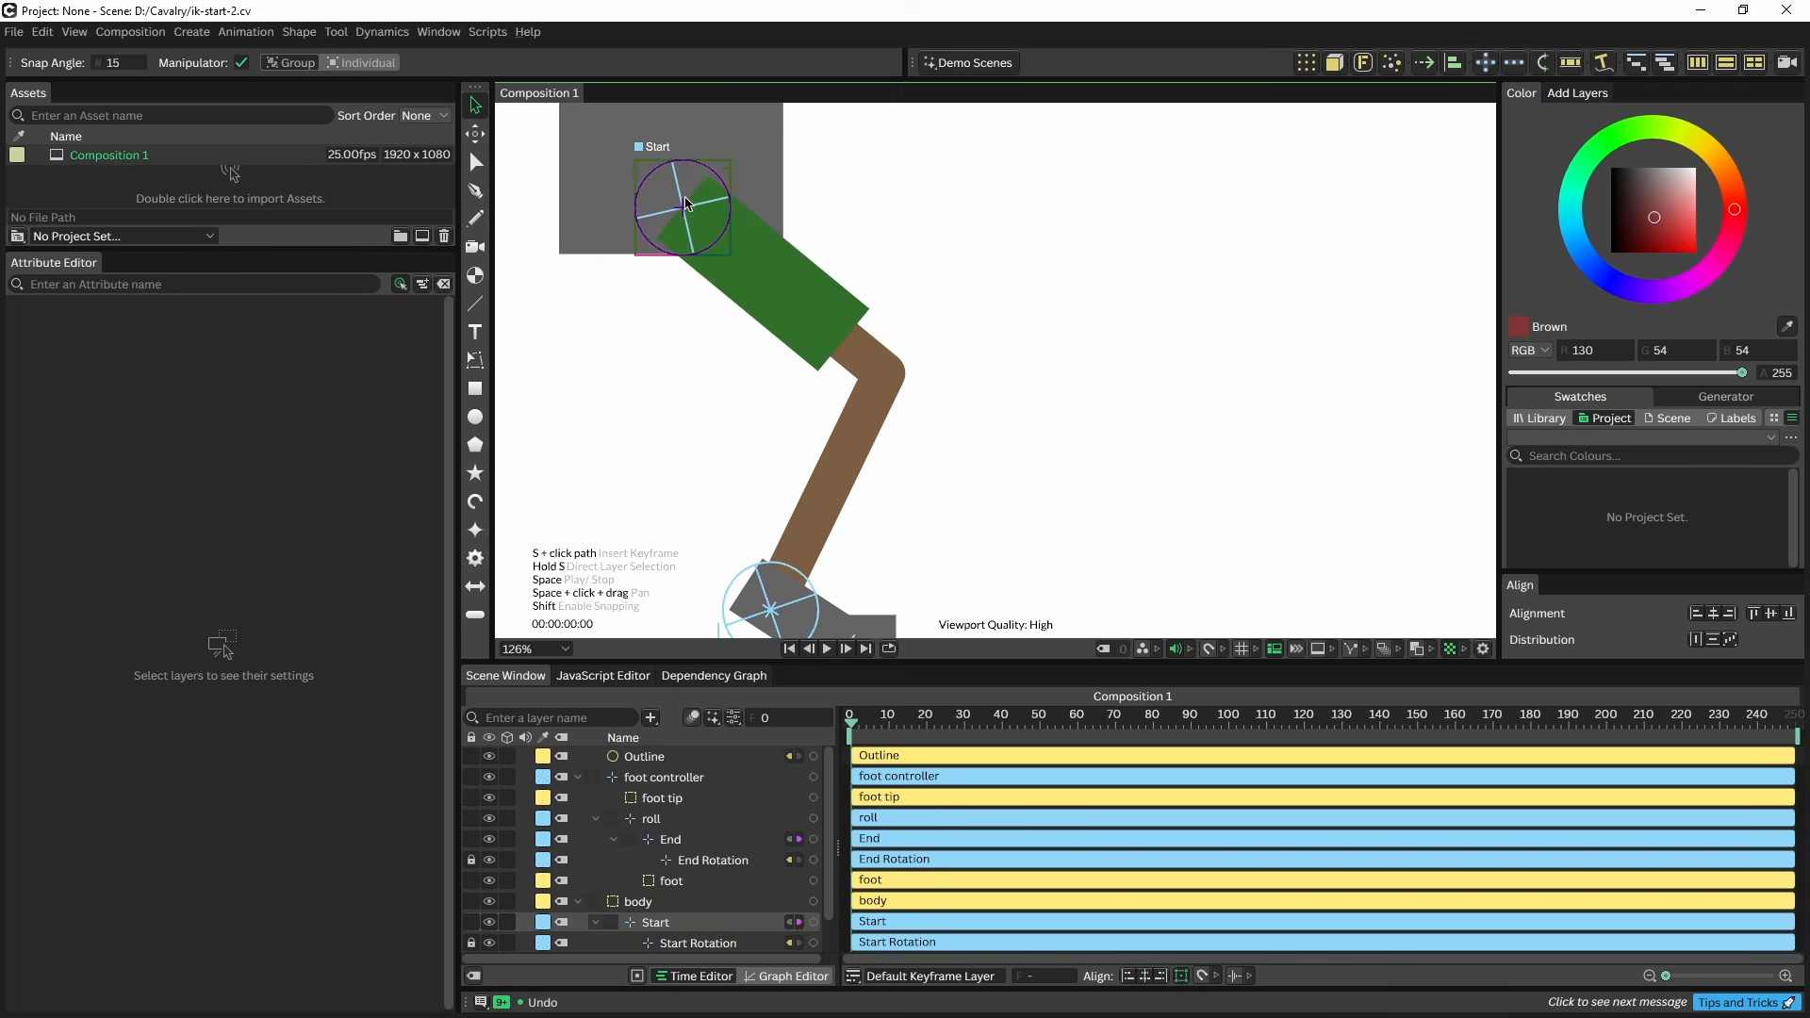
- Match the body's fill colour to the Outline by sampling its green from the viewport
click(612, 196)
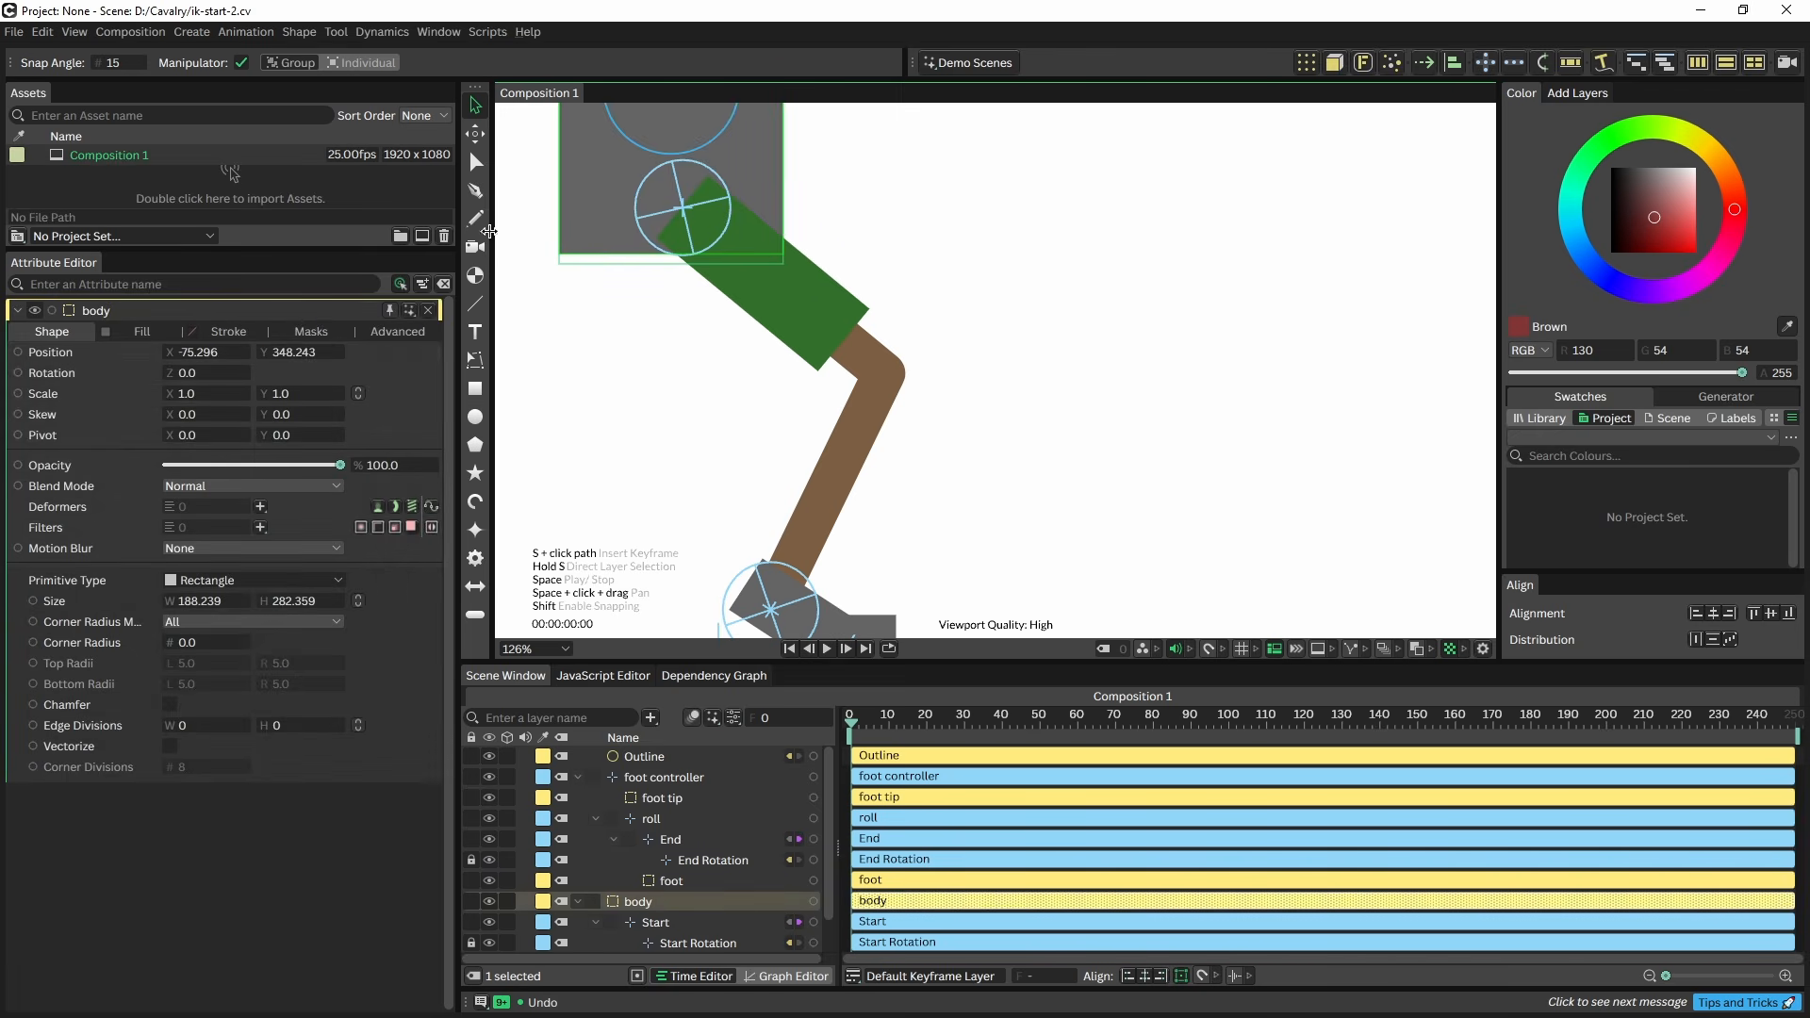
click(124, 326)
click(196, 370)
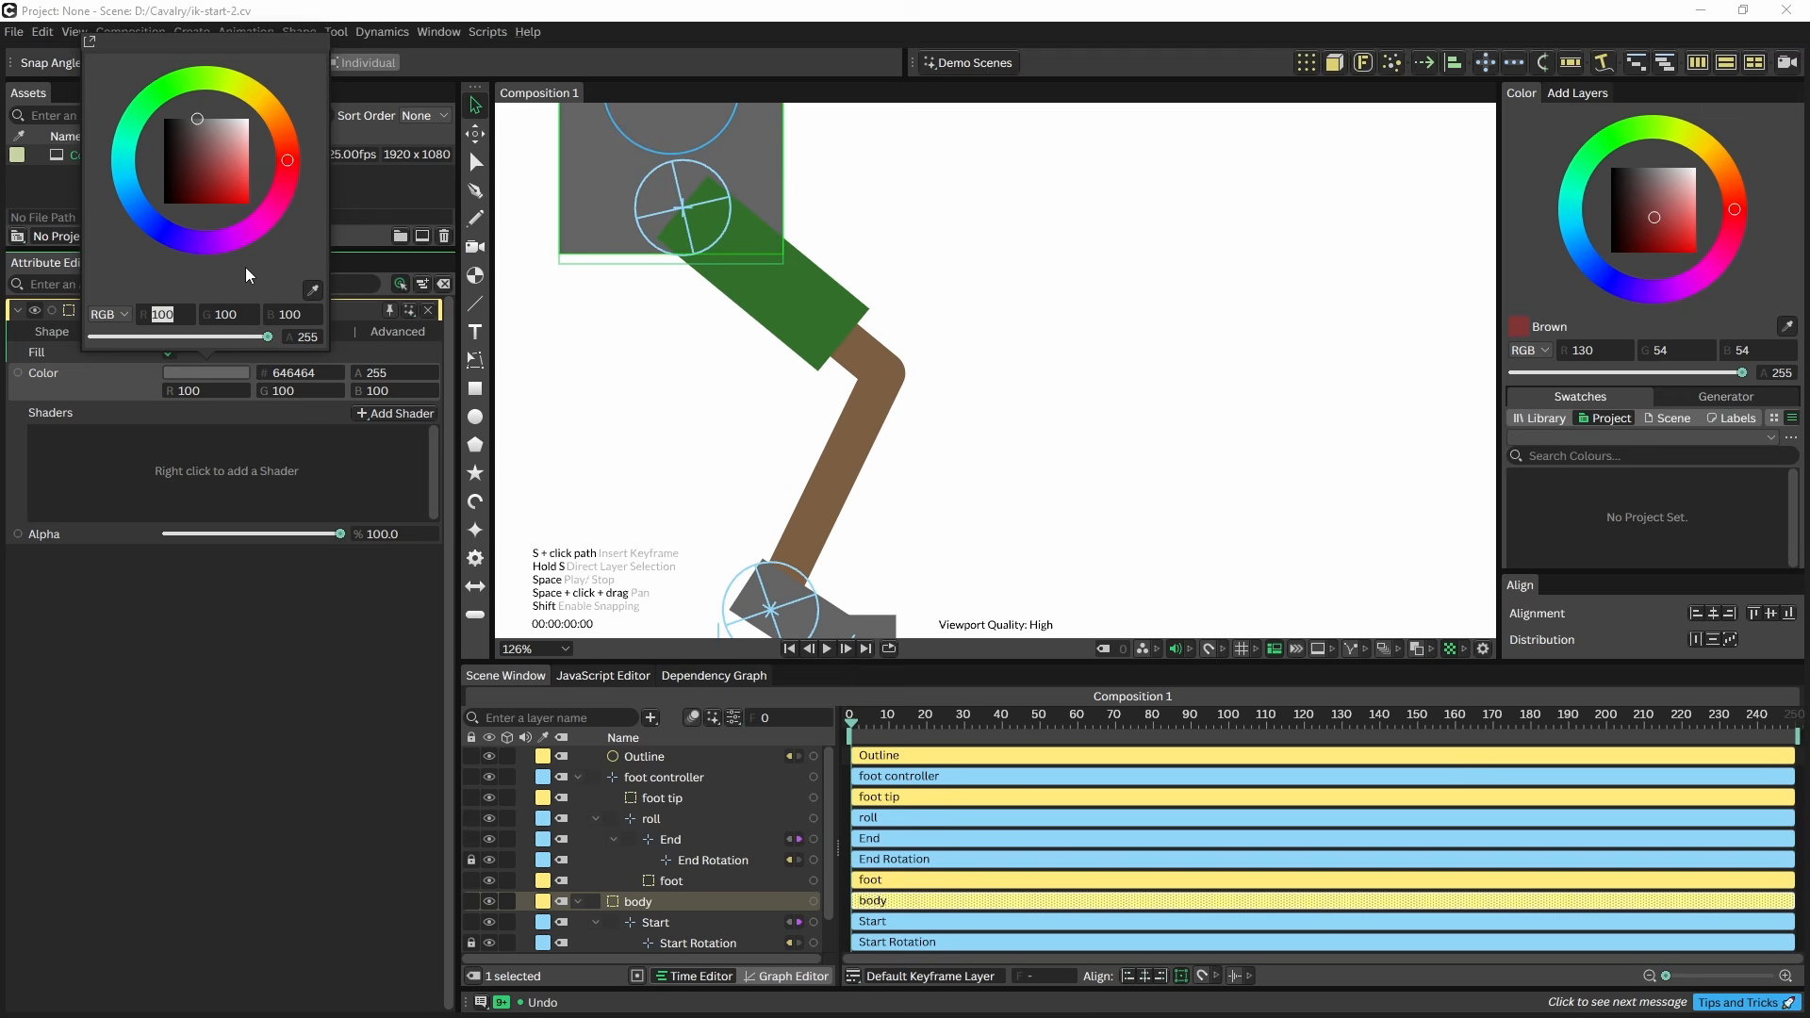
click(312, 290)
click(760, 297)
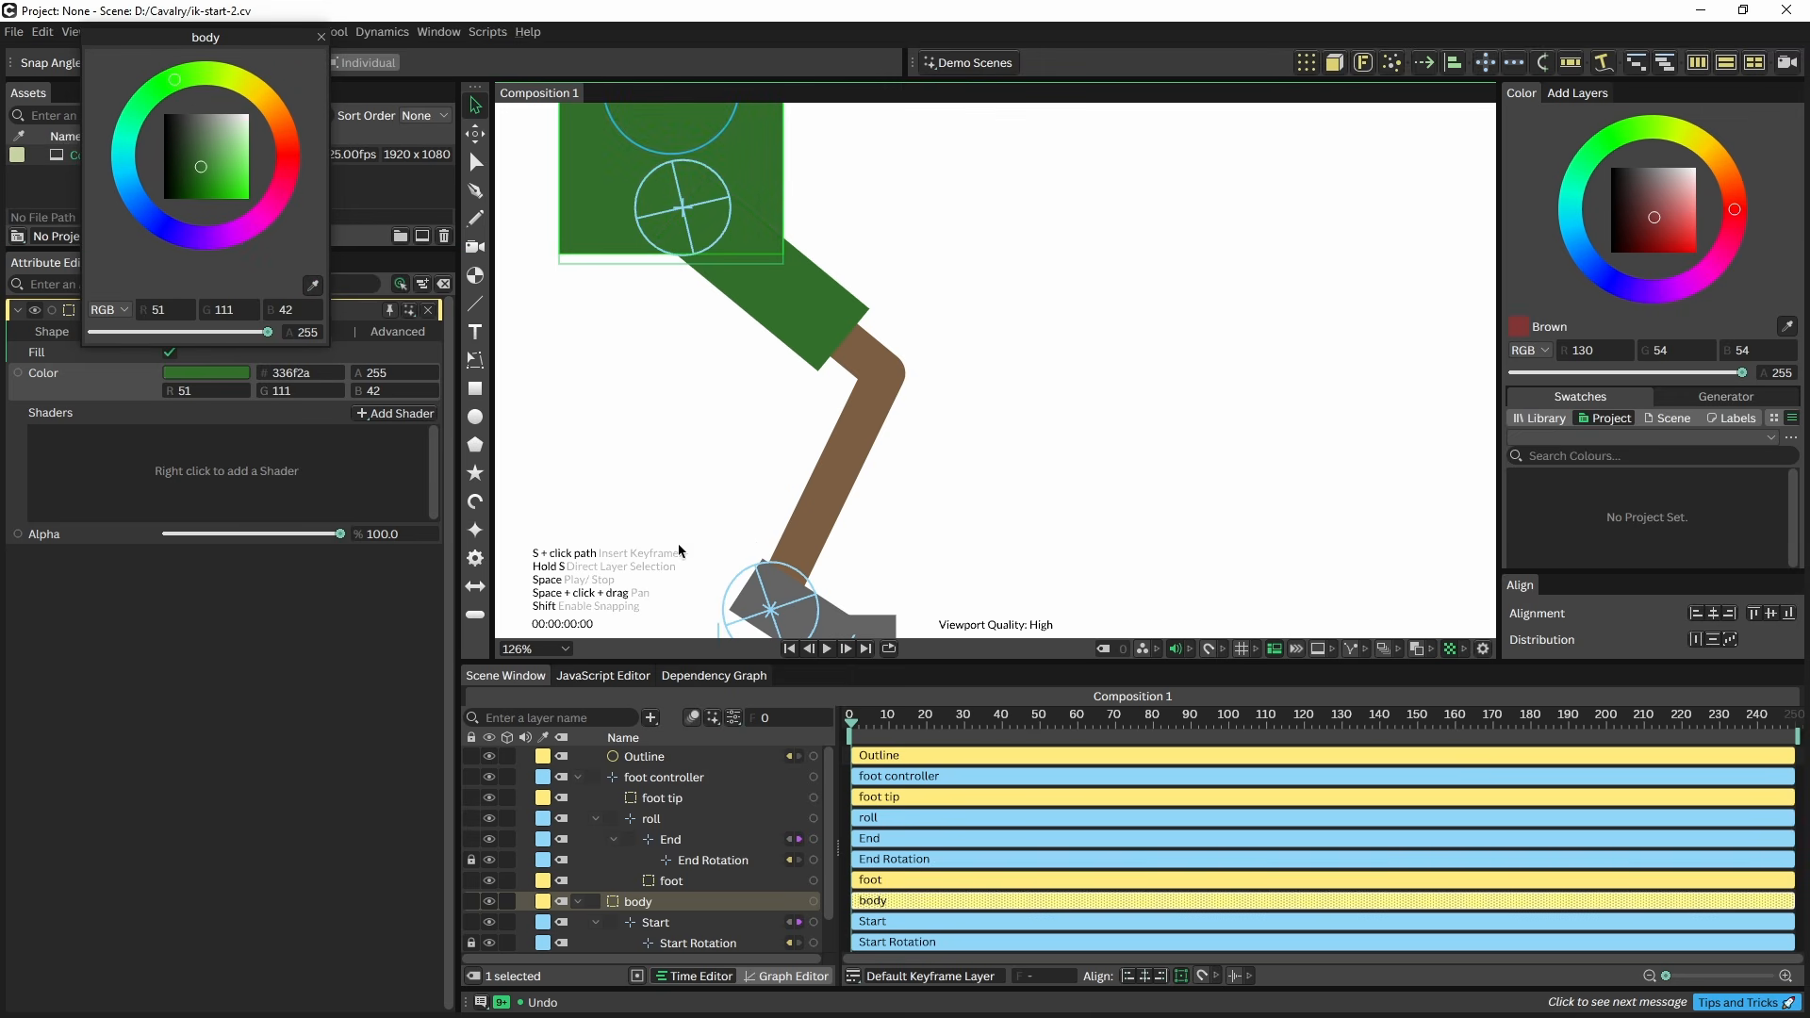
- Test how the leg bends by moving the foot controller null to about X -78.6, Y -87.4
click(706, 638)
scroll(698, 627, down, 3)
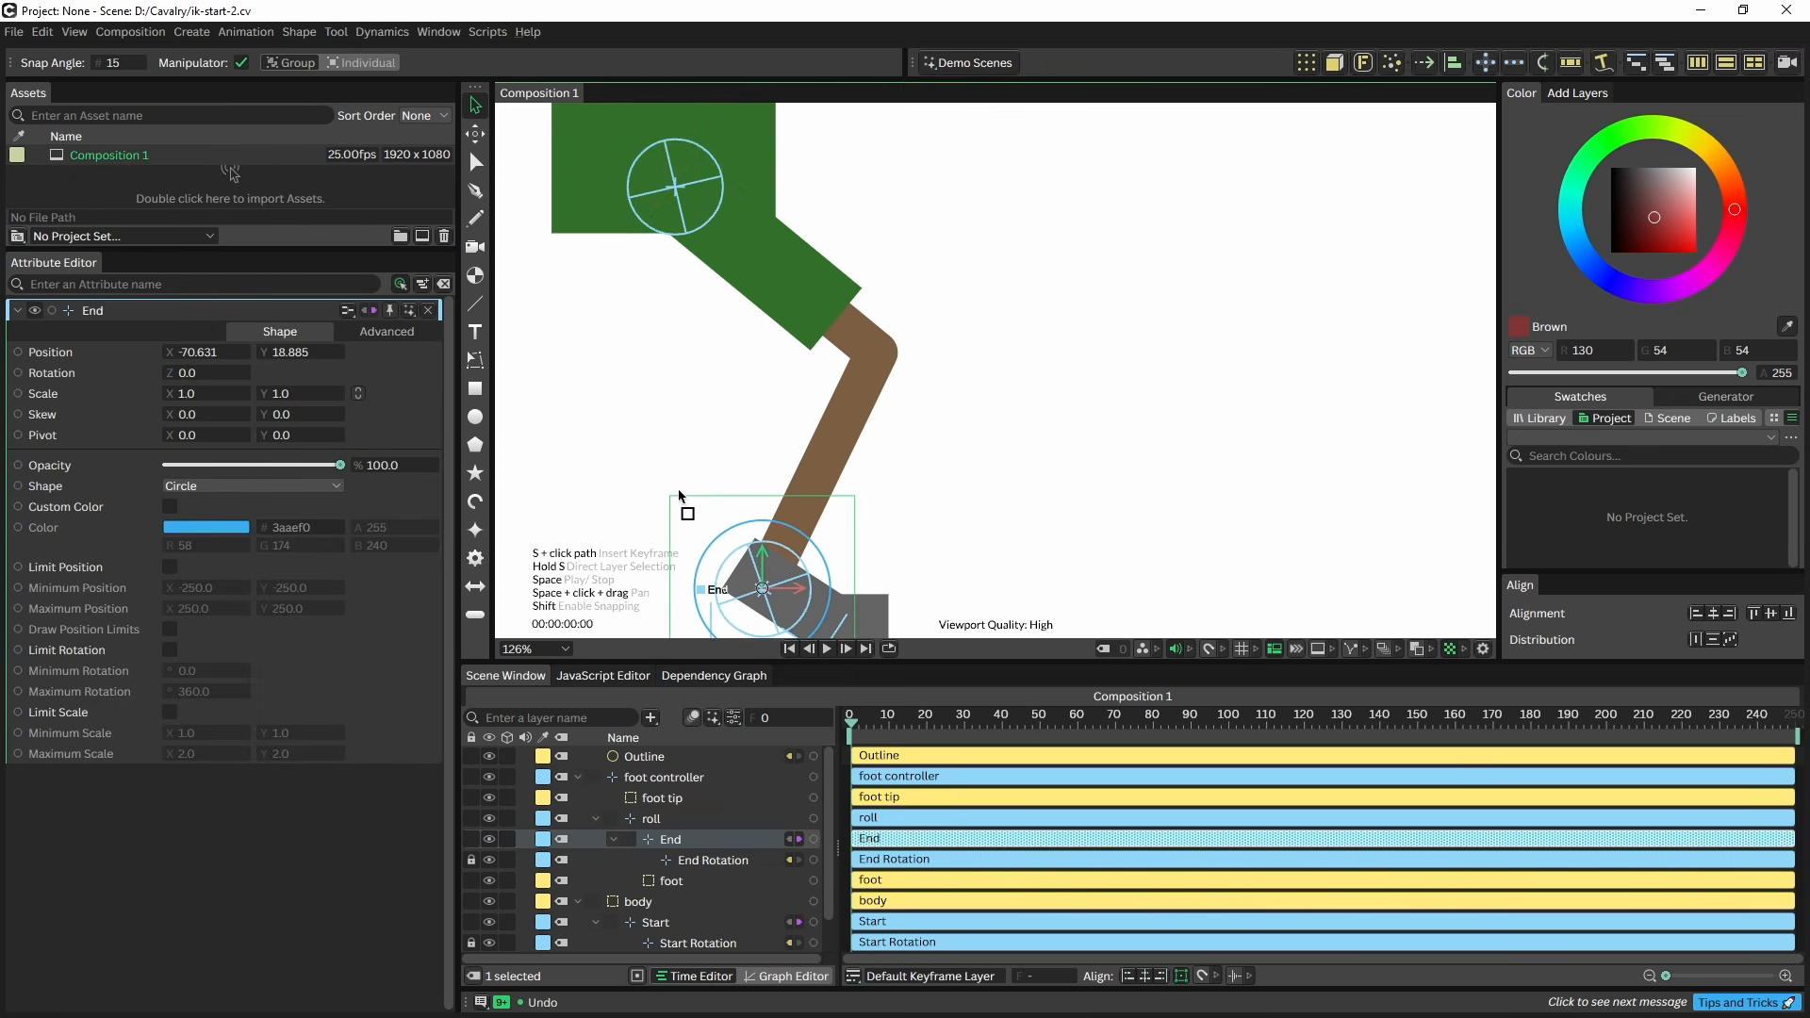
scroll(688, 526, down, 3)
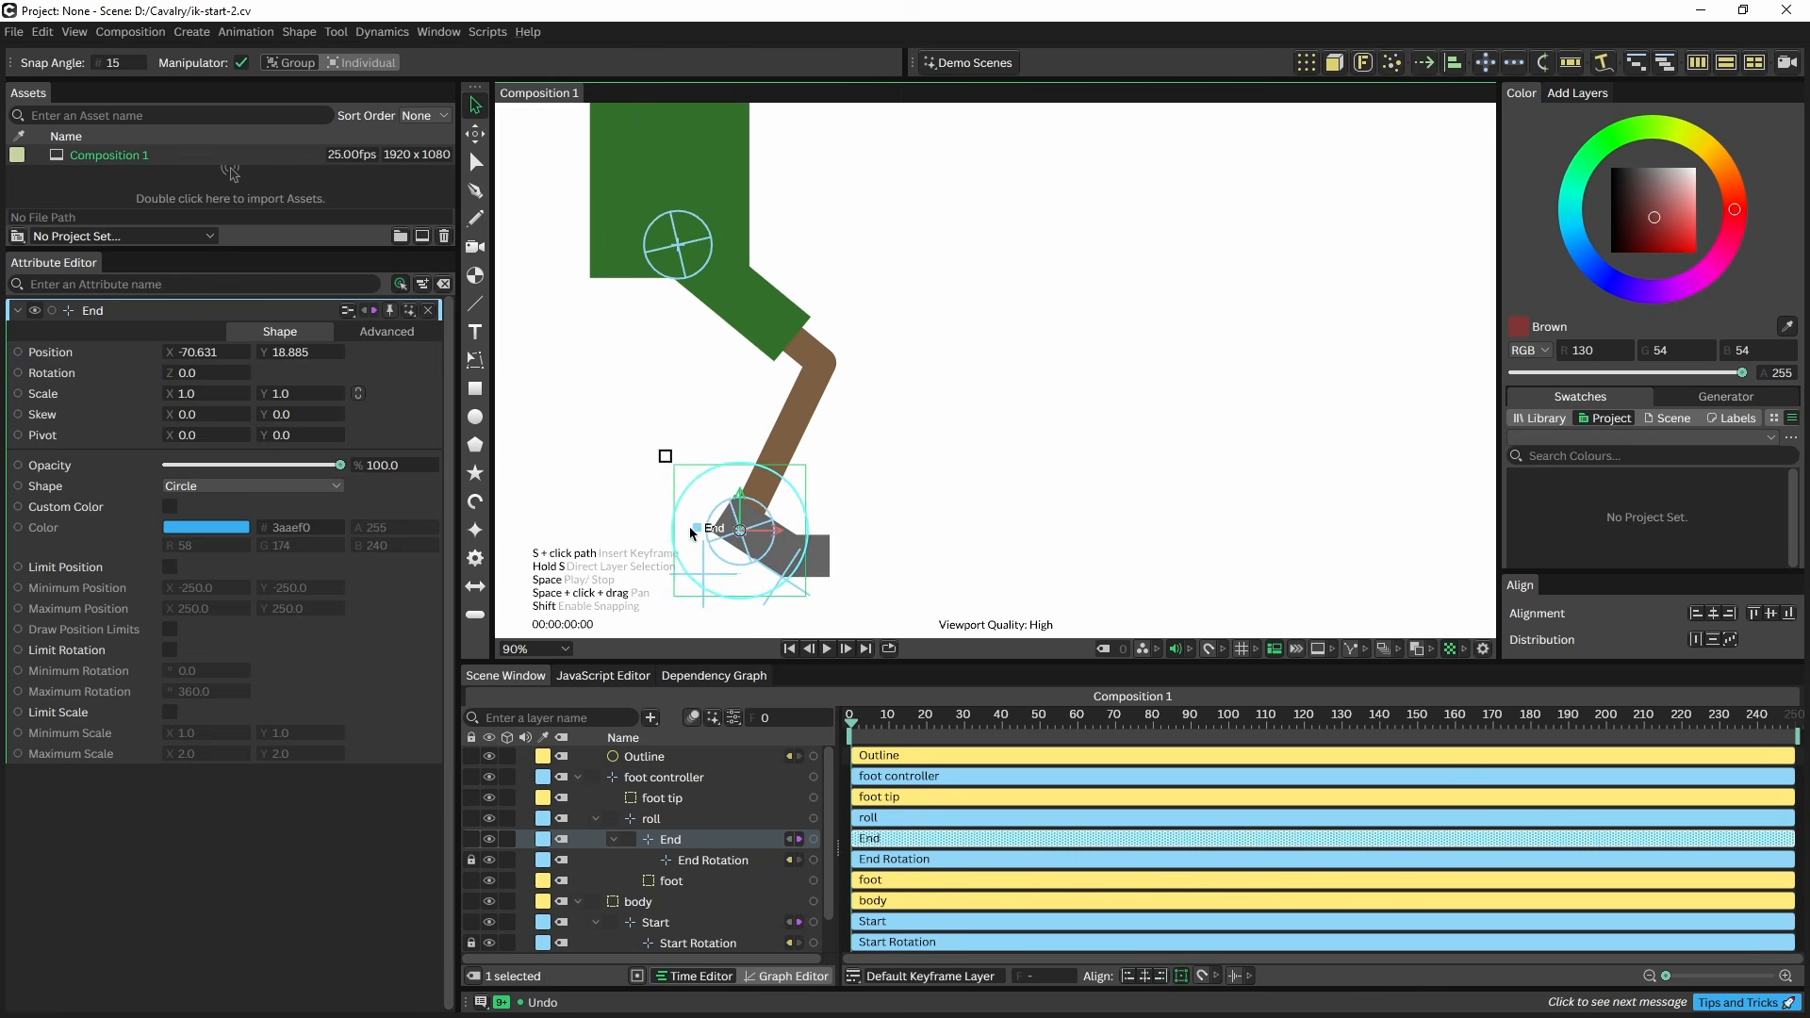
drag(705, 531, 858, 487)
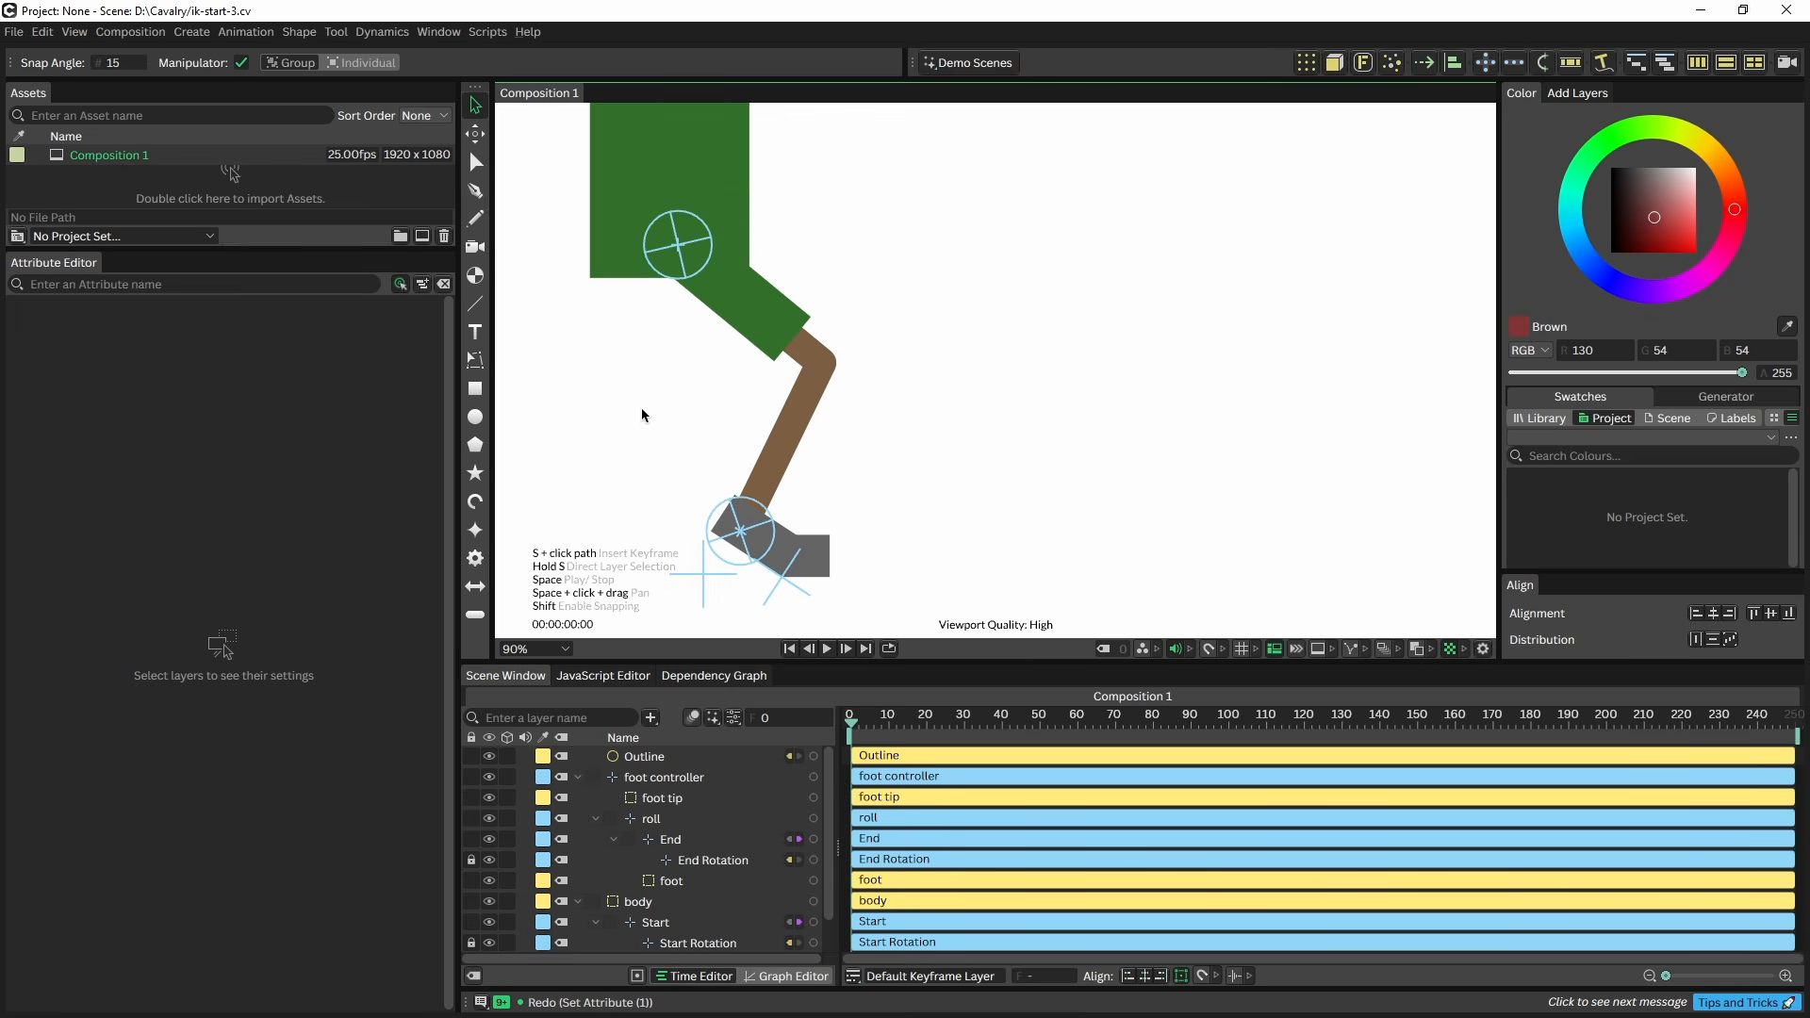
mouse_move(705, 586)
mouse_down()
mouse_move(792, 450)
mouse_move(641, 575)
mouse_move(806, 451)
mouse_move(627, 531)
mouse_move(795, 534)
mouse_move(677, 481)
mouse_move(621, 594)
mouse_move(740, 558)
mouse_move(684, 591)
mouse_up()
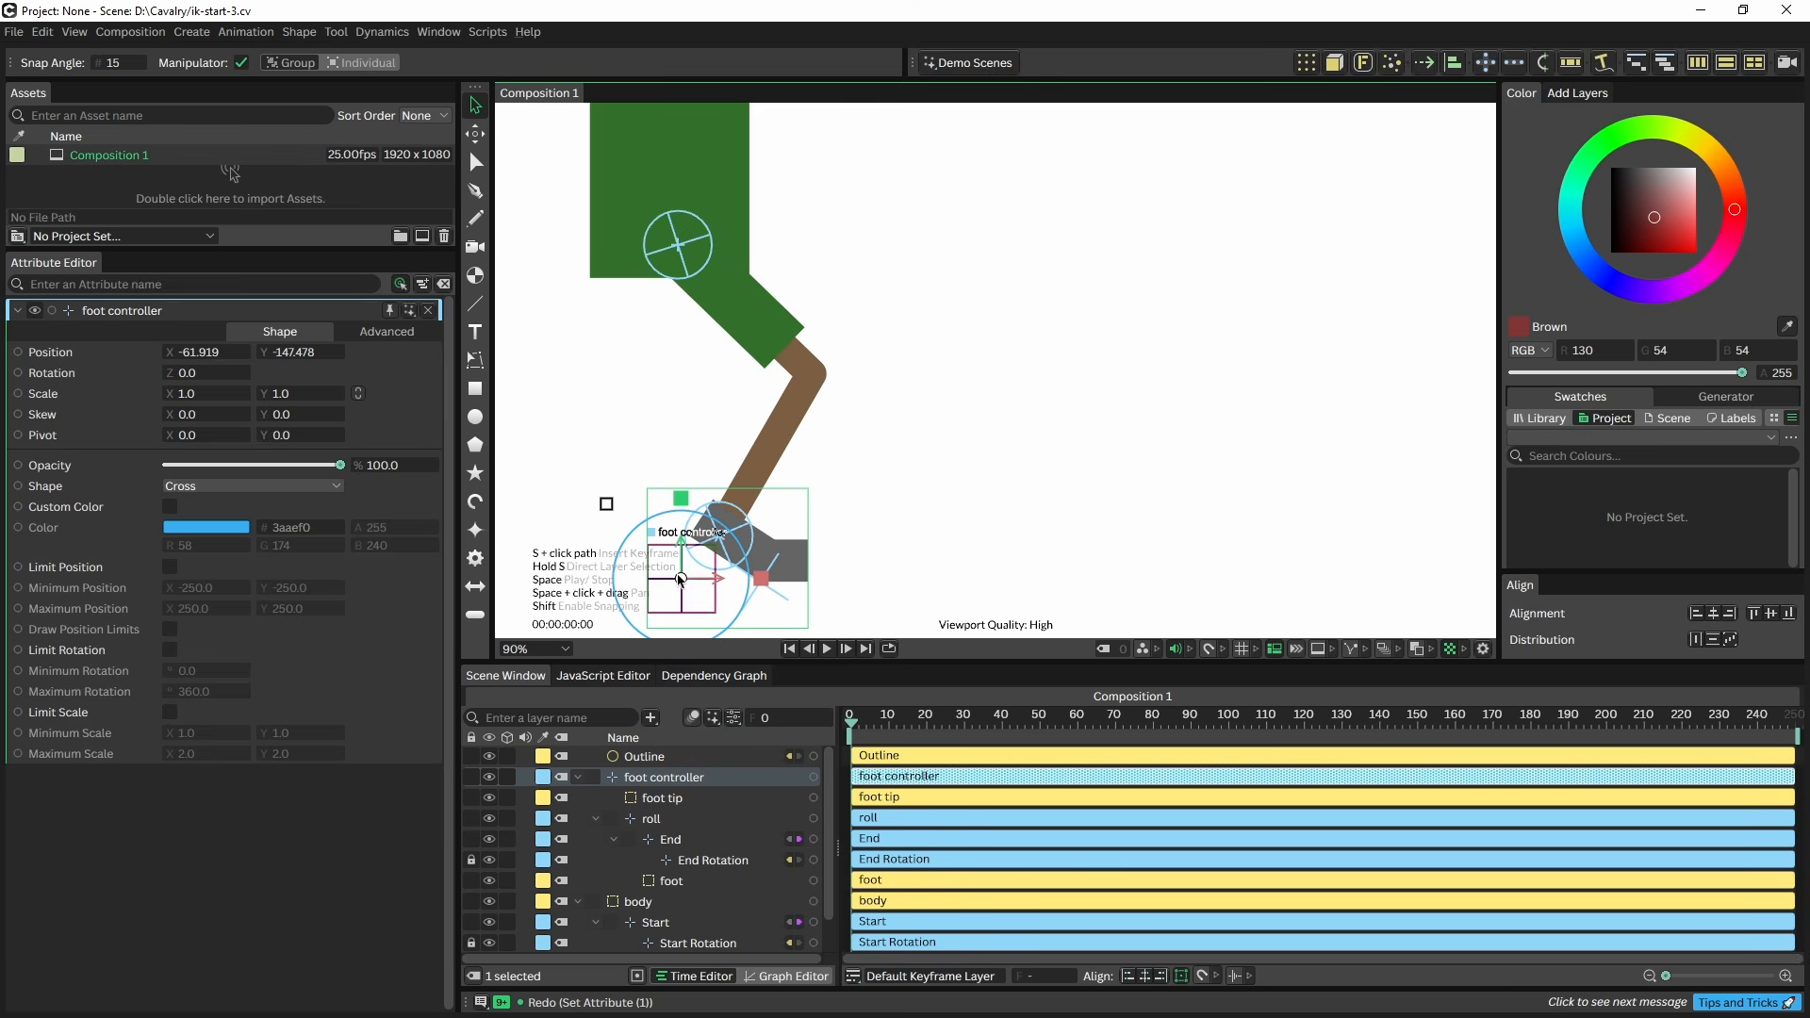
drag(680, 579, 667, 527)
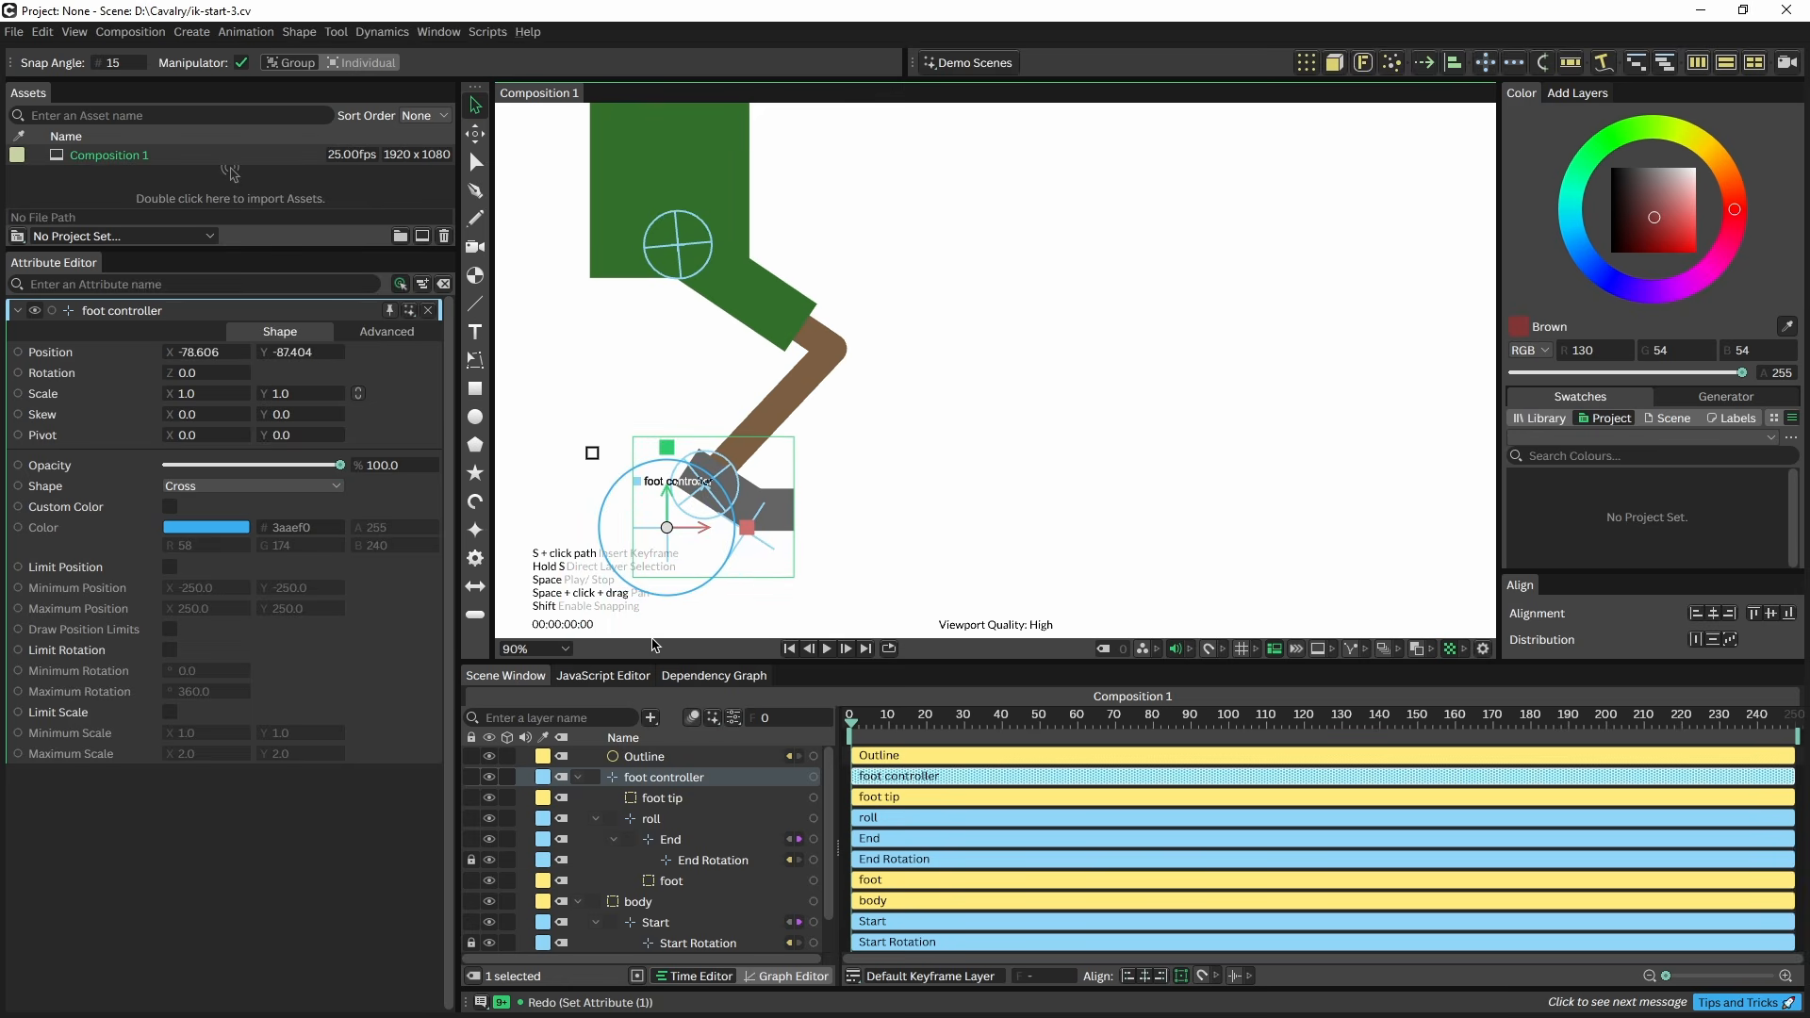
- Add the expression *-1 to the Start Rotation null's rotation, and move the foot controller to about X -10.7, Y -120.8
scroll(671, 871, down, 1)
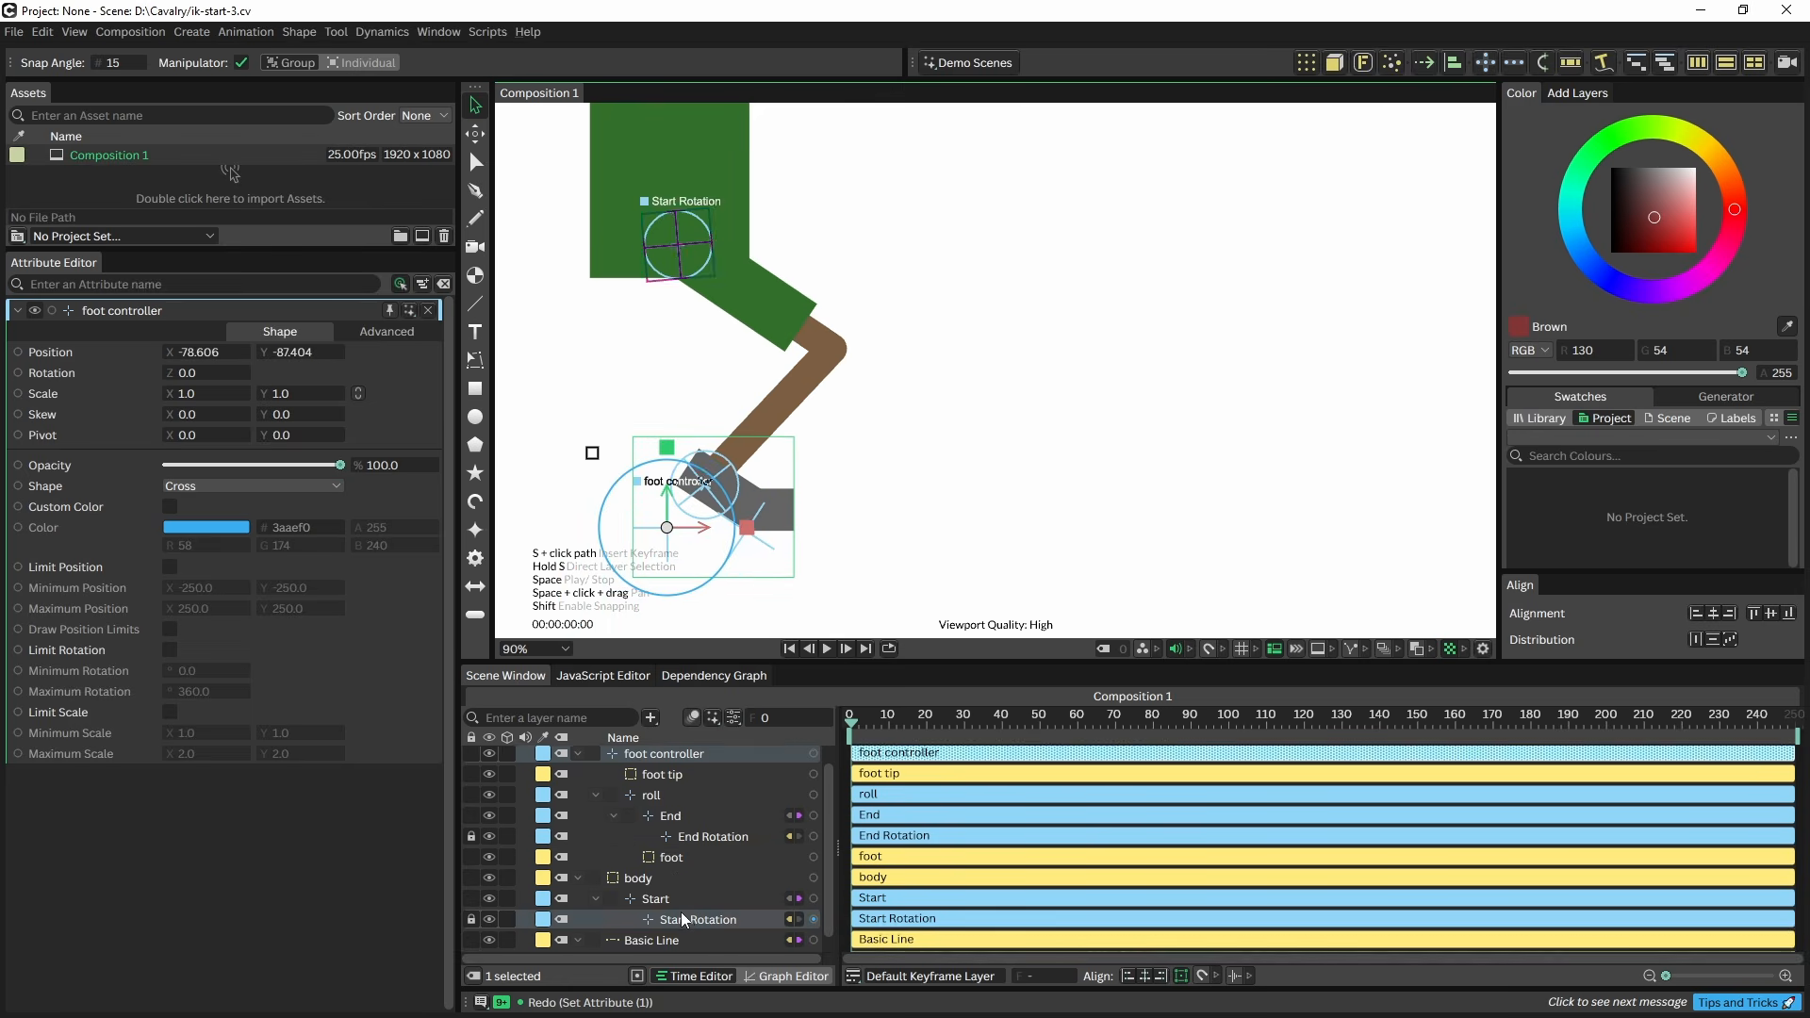
click(684, 919)
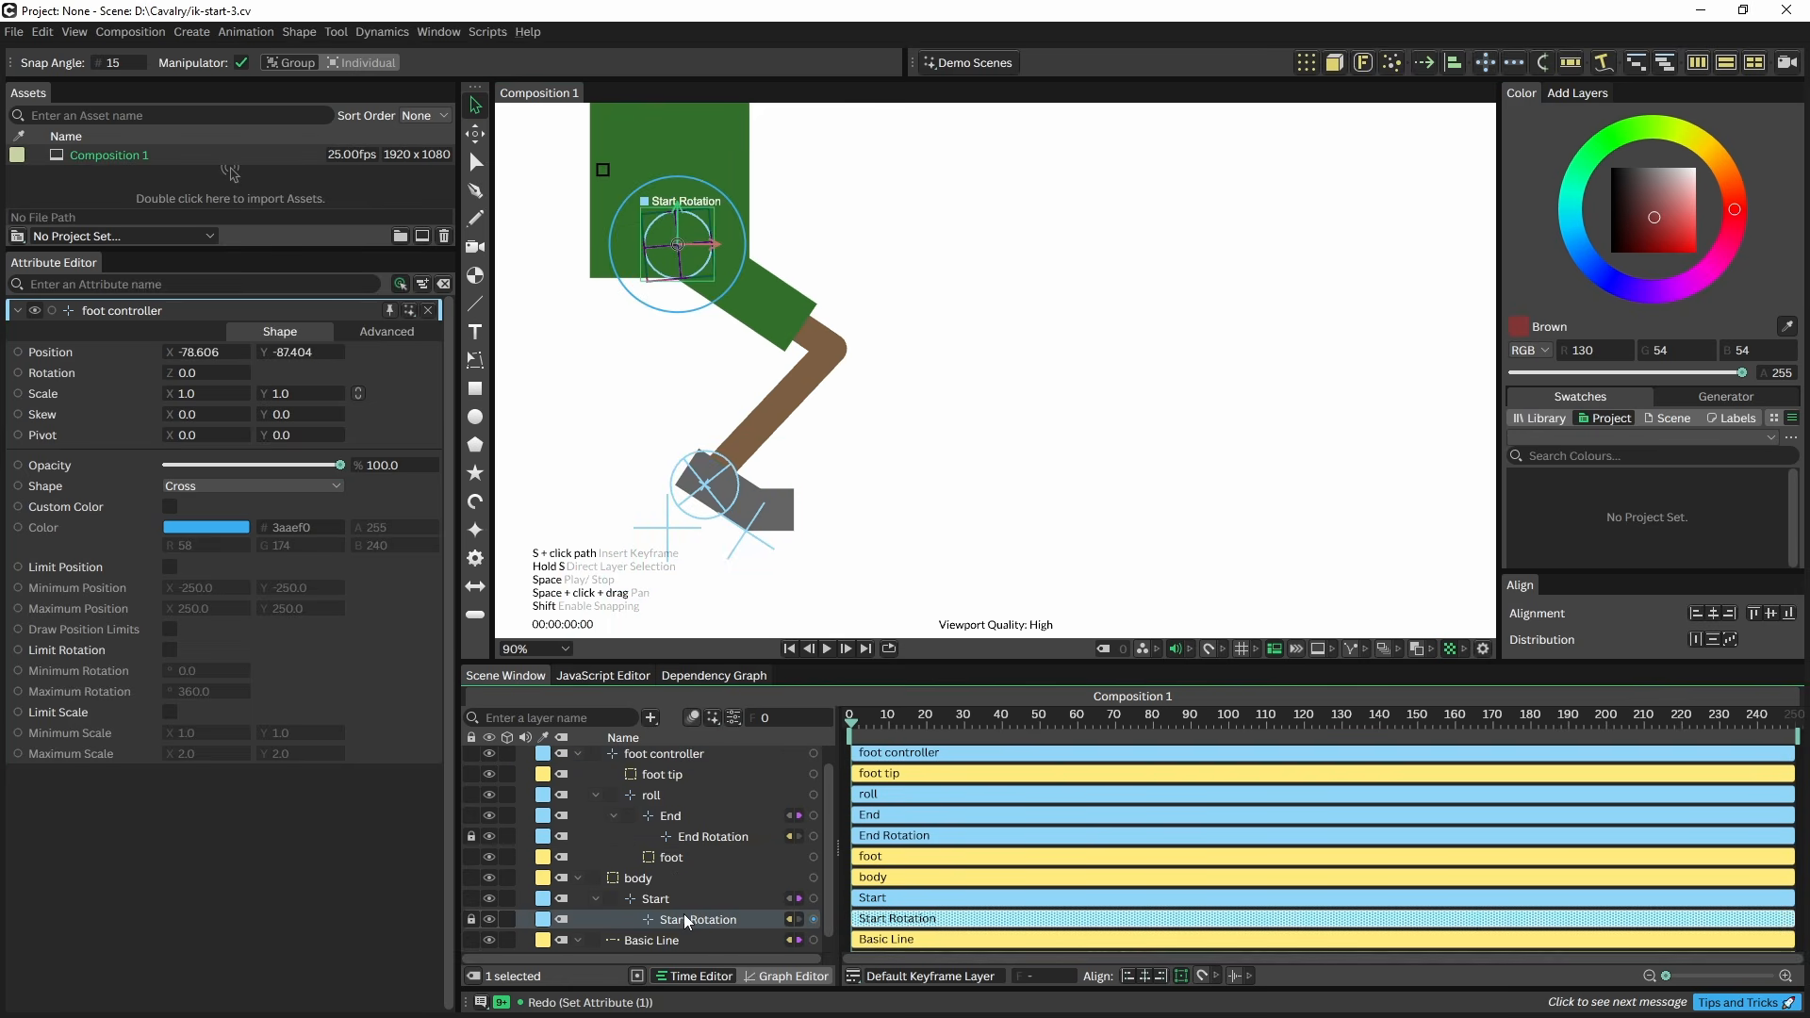
right_click(128, 372)
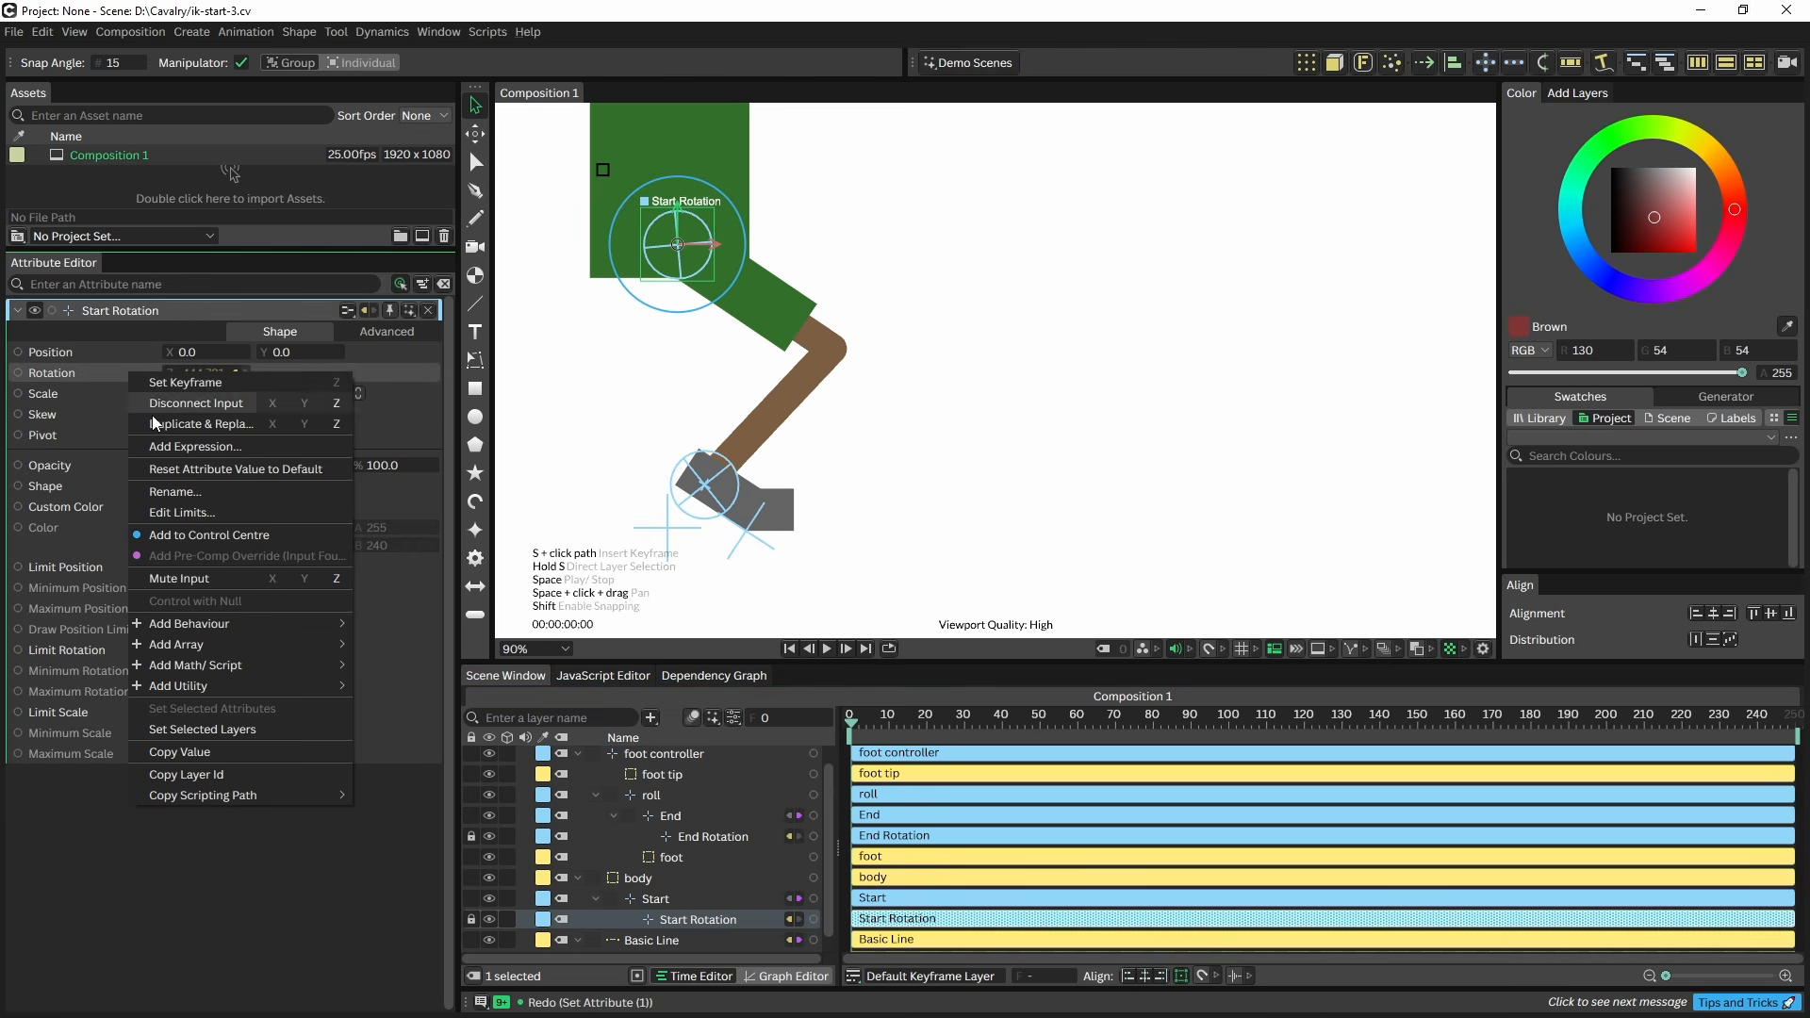
click(168, 445)
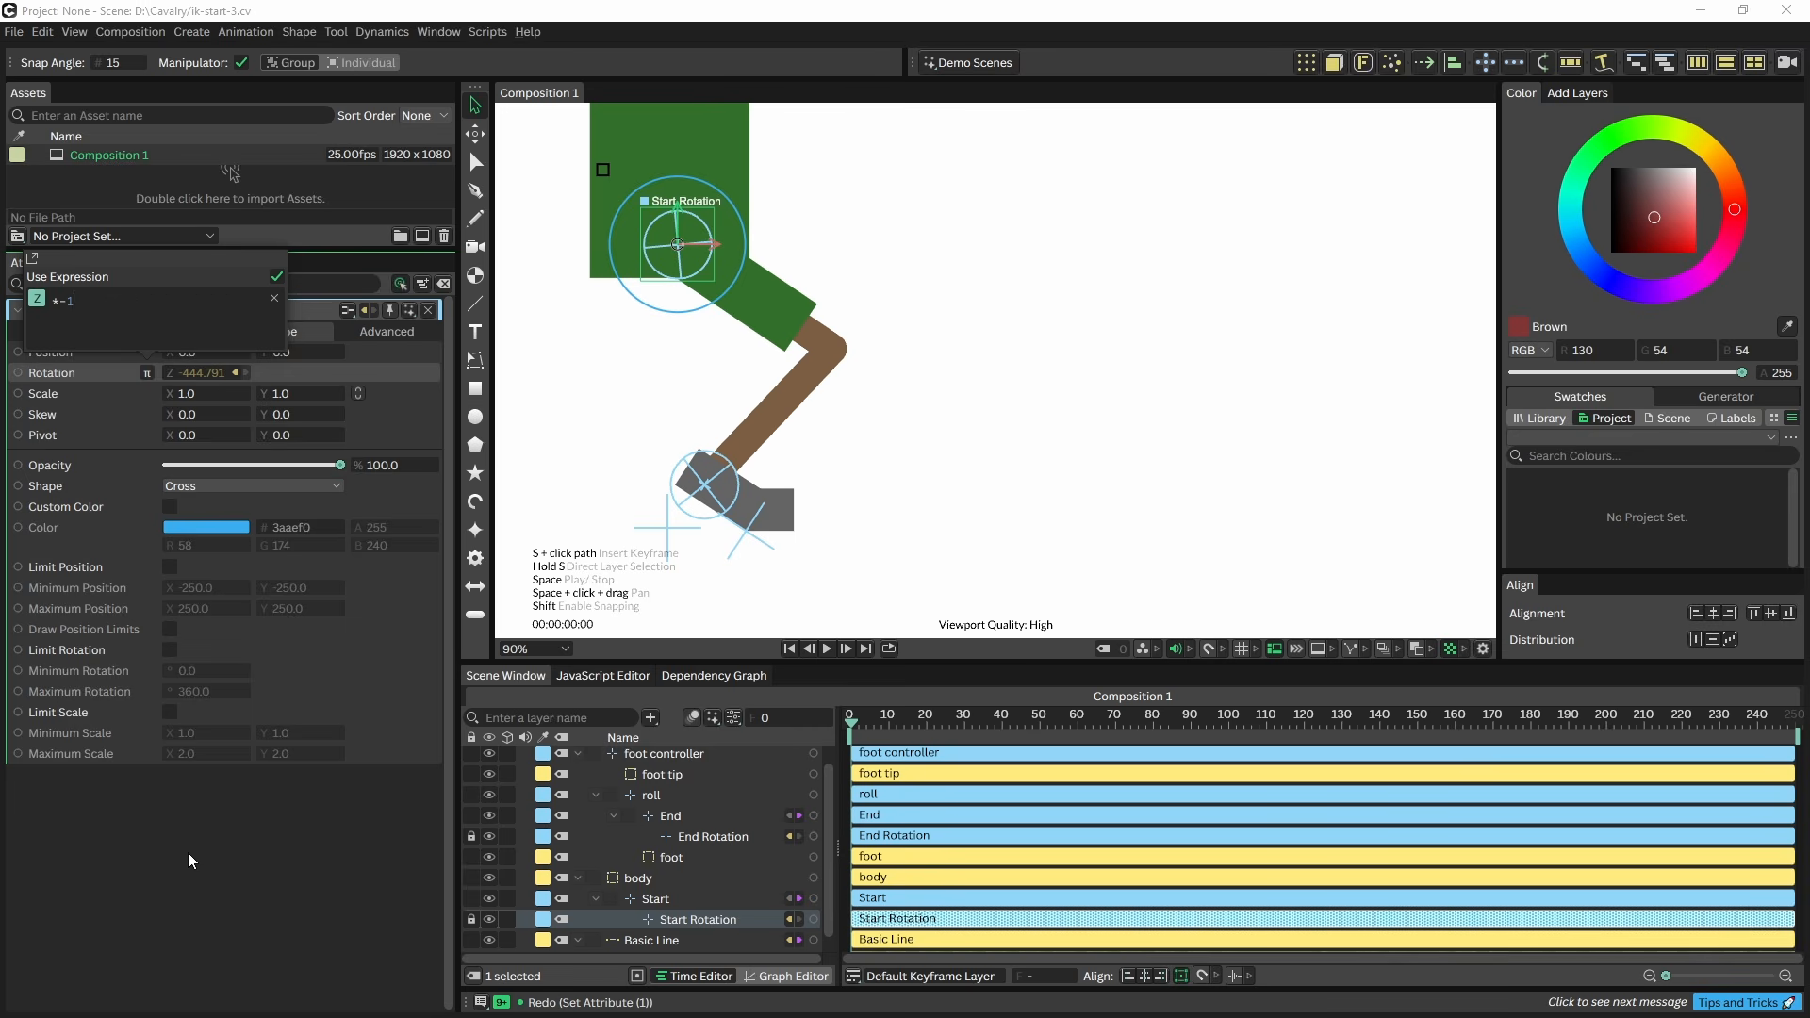
key(Return)
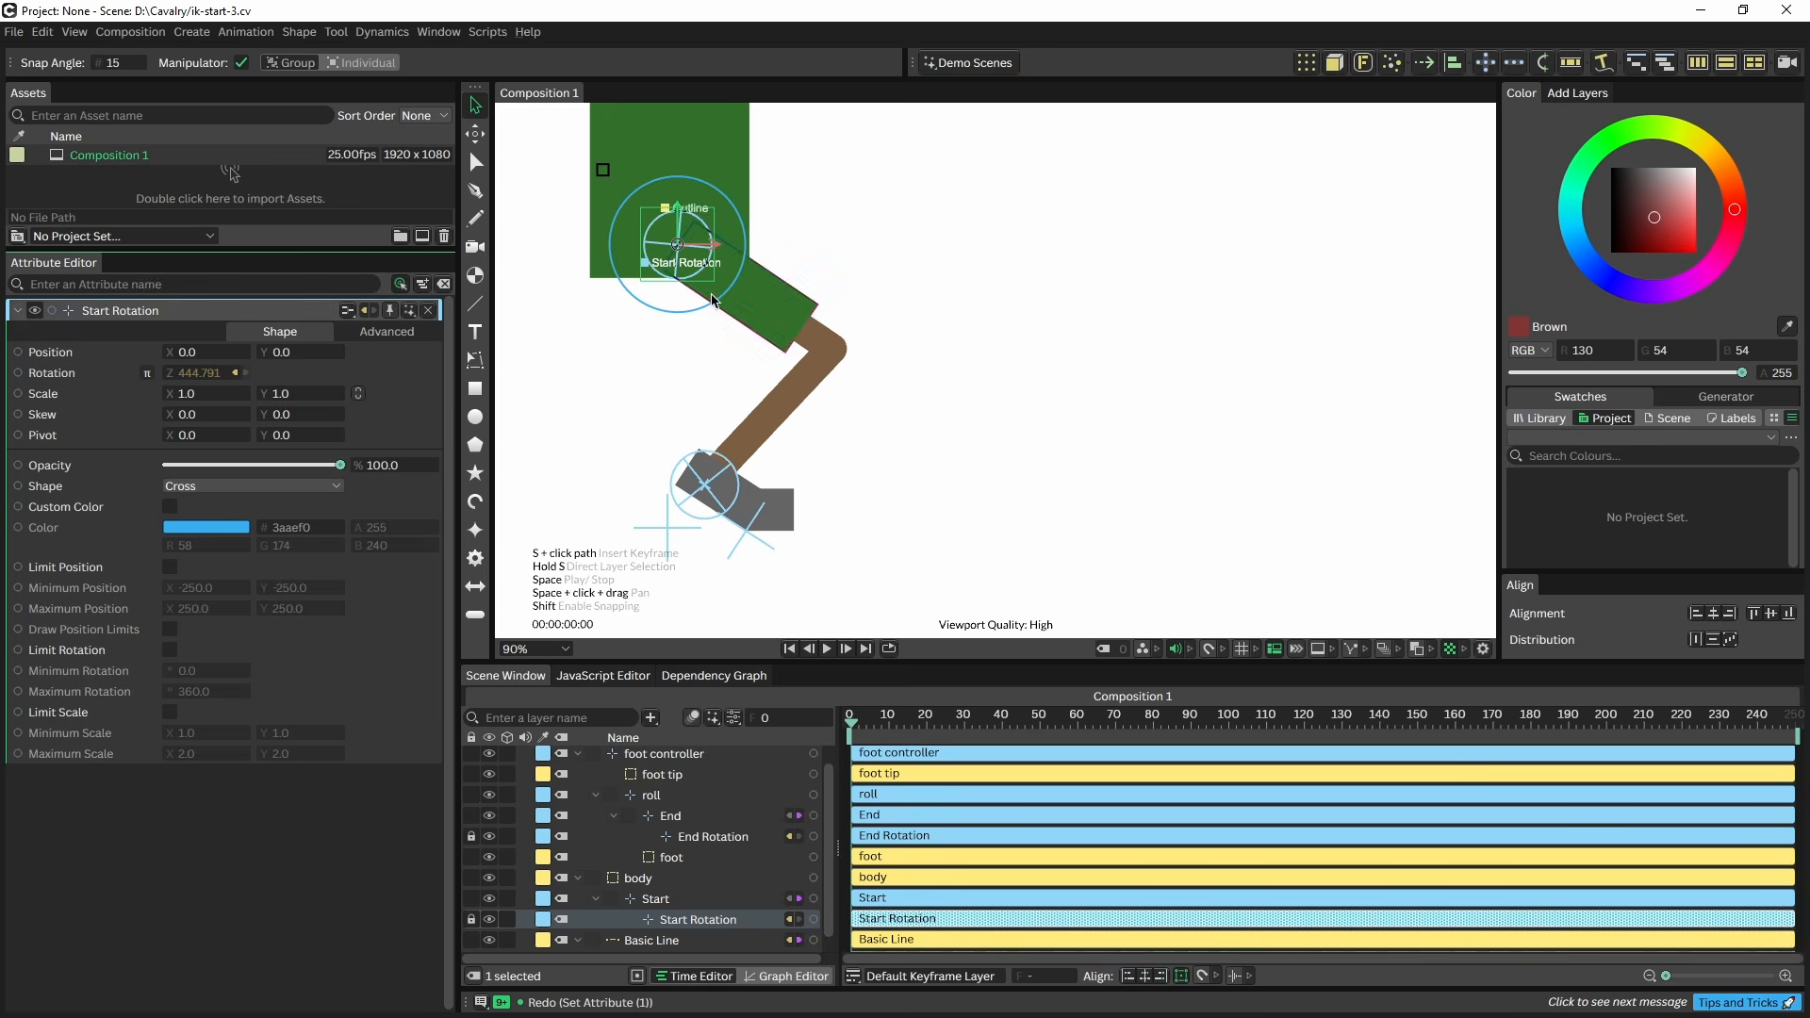
click(651, 556)
drag(651, 558, 725, 566)
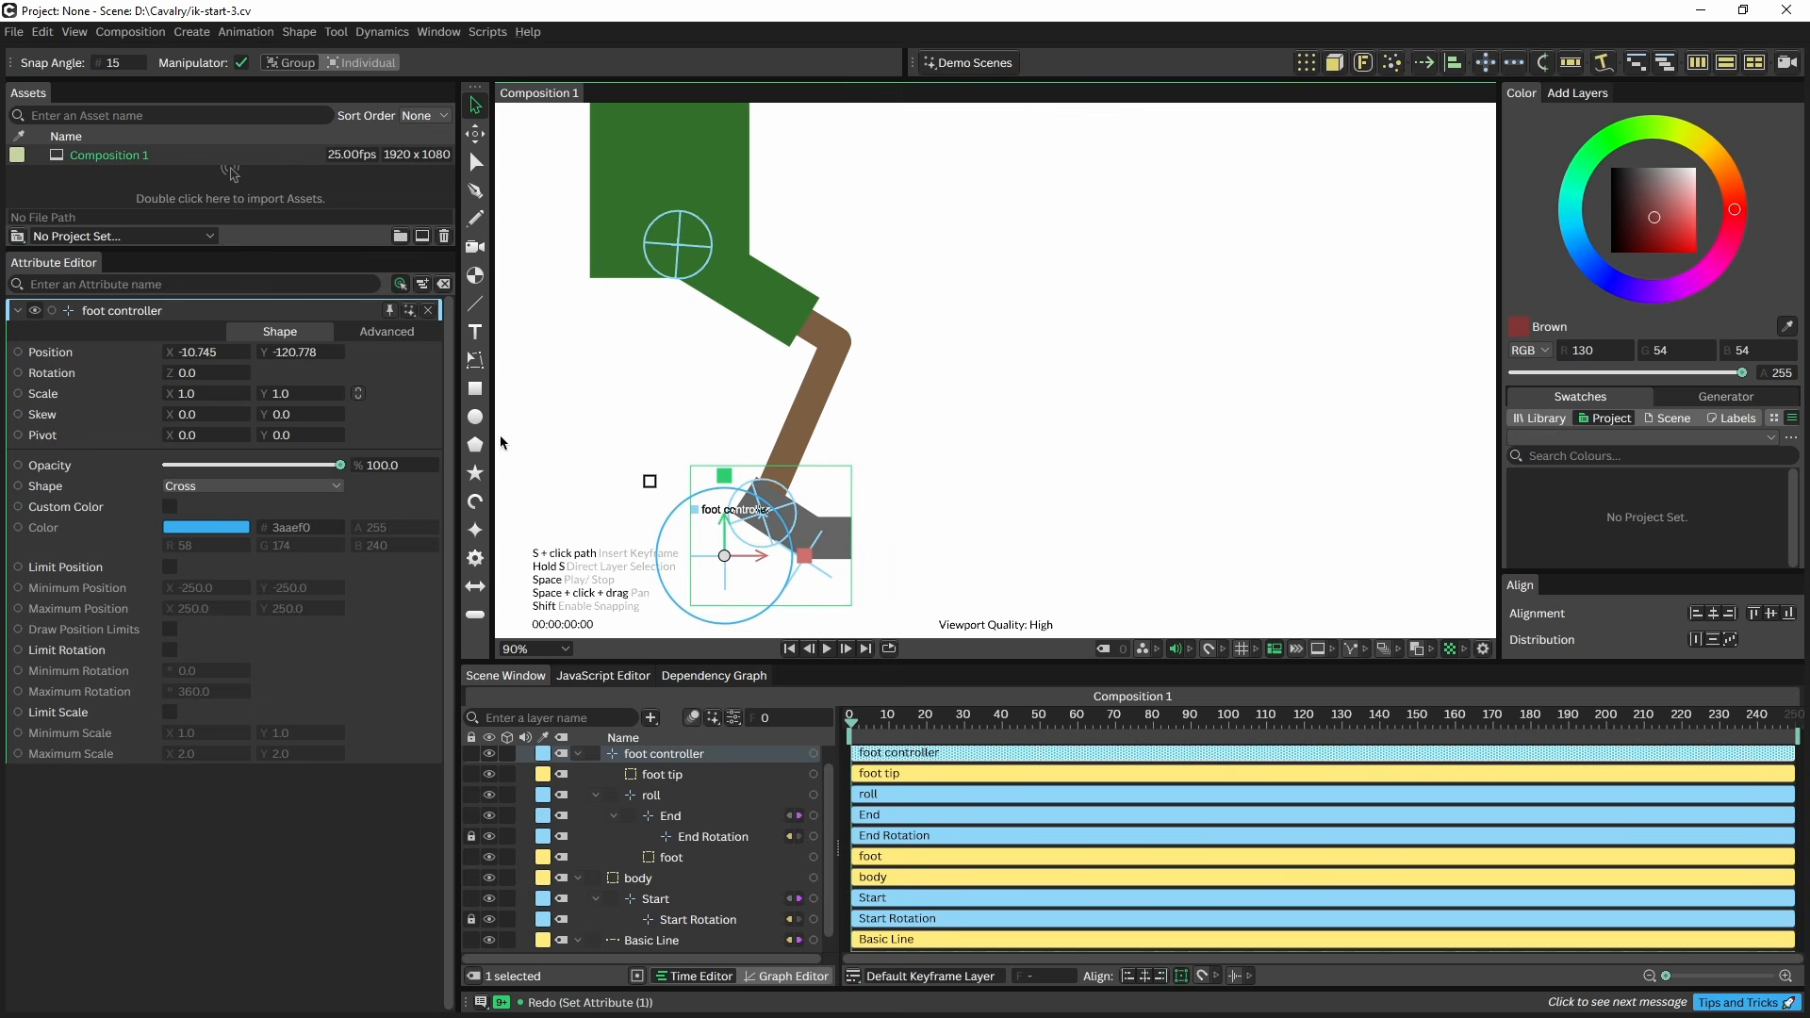
- Draw a rectangle about 112 by 186 beside the leg and fill it with red, hex cf2020
click(476, 388)
mouse_move(539, 336)
mouse_down()
mouse_move(577, 473)
mouse_move(633, 494)
mouse_up()
click(475, 104)
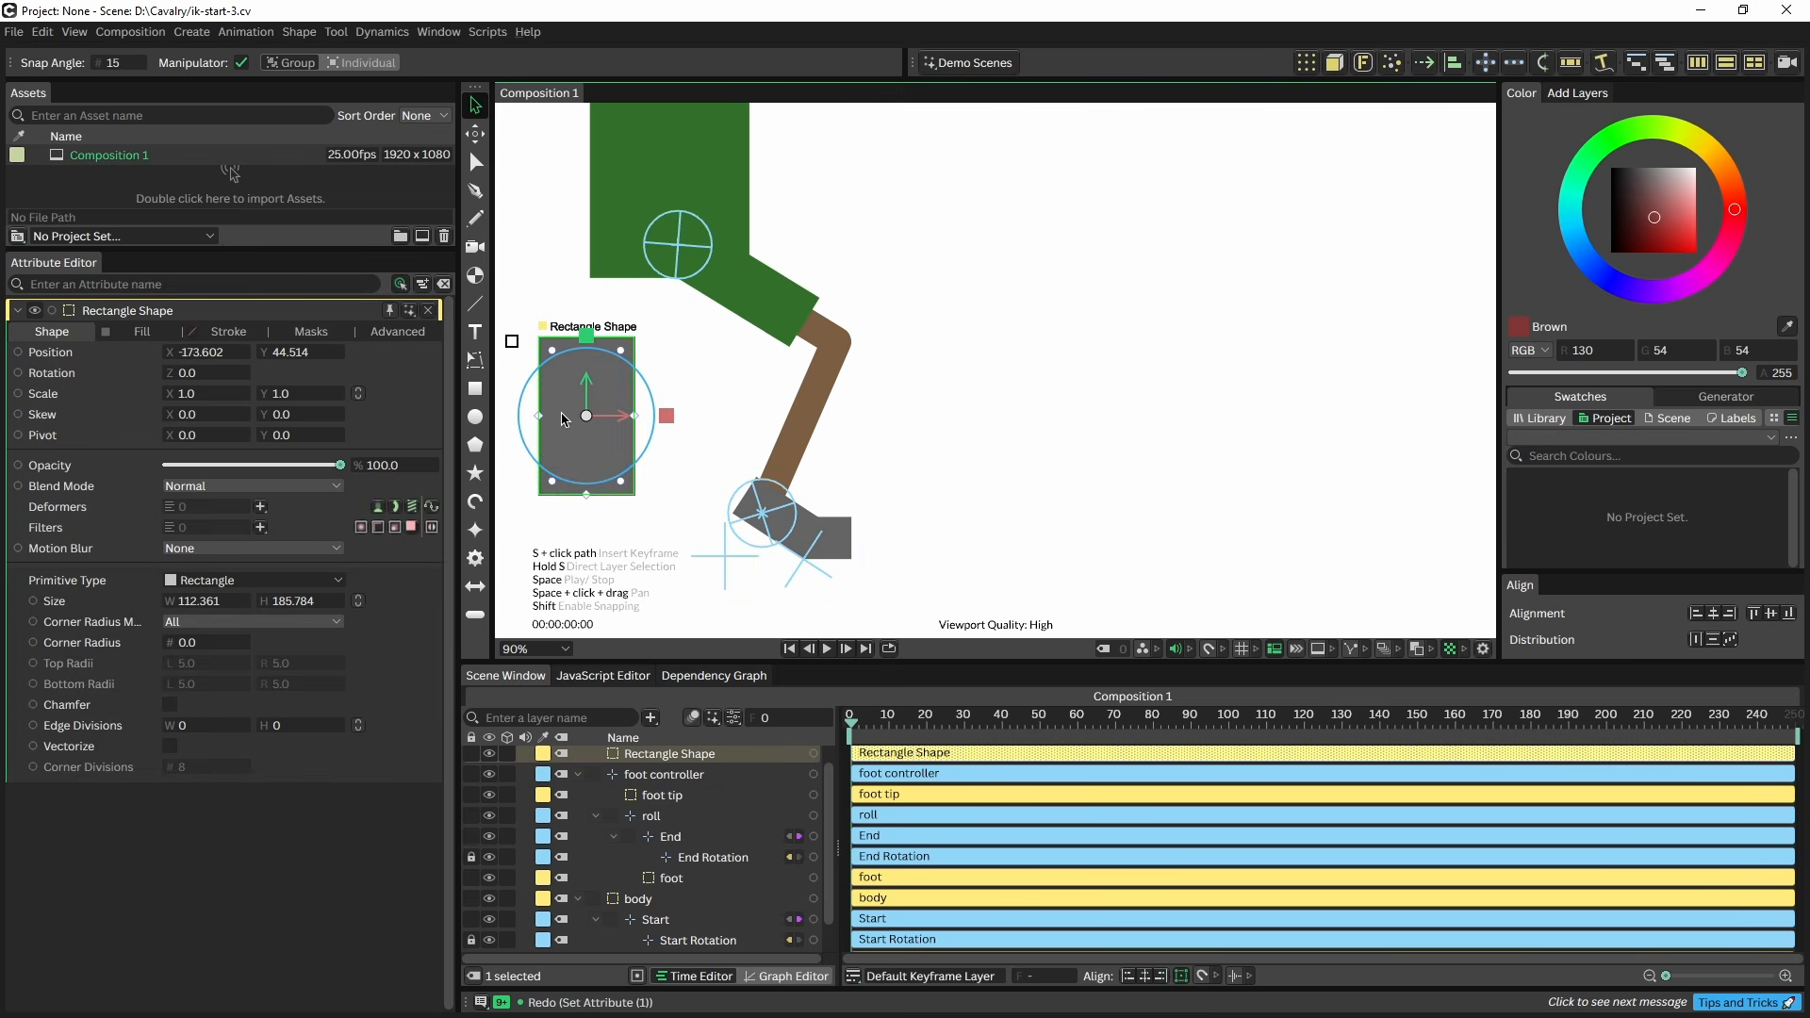
click(162, 332)
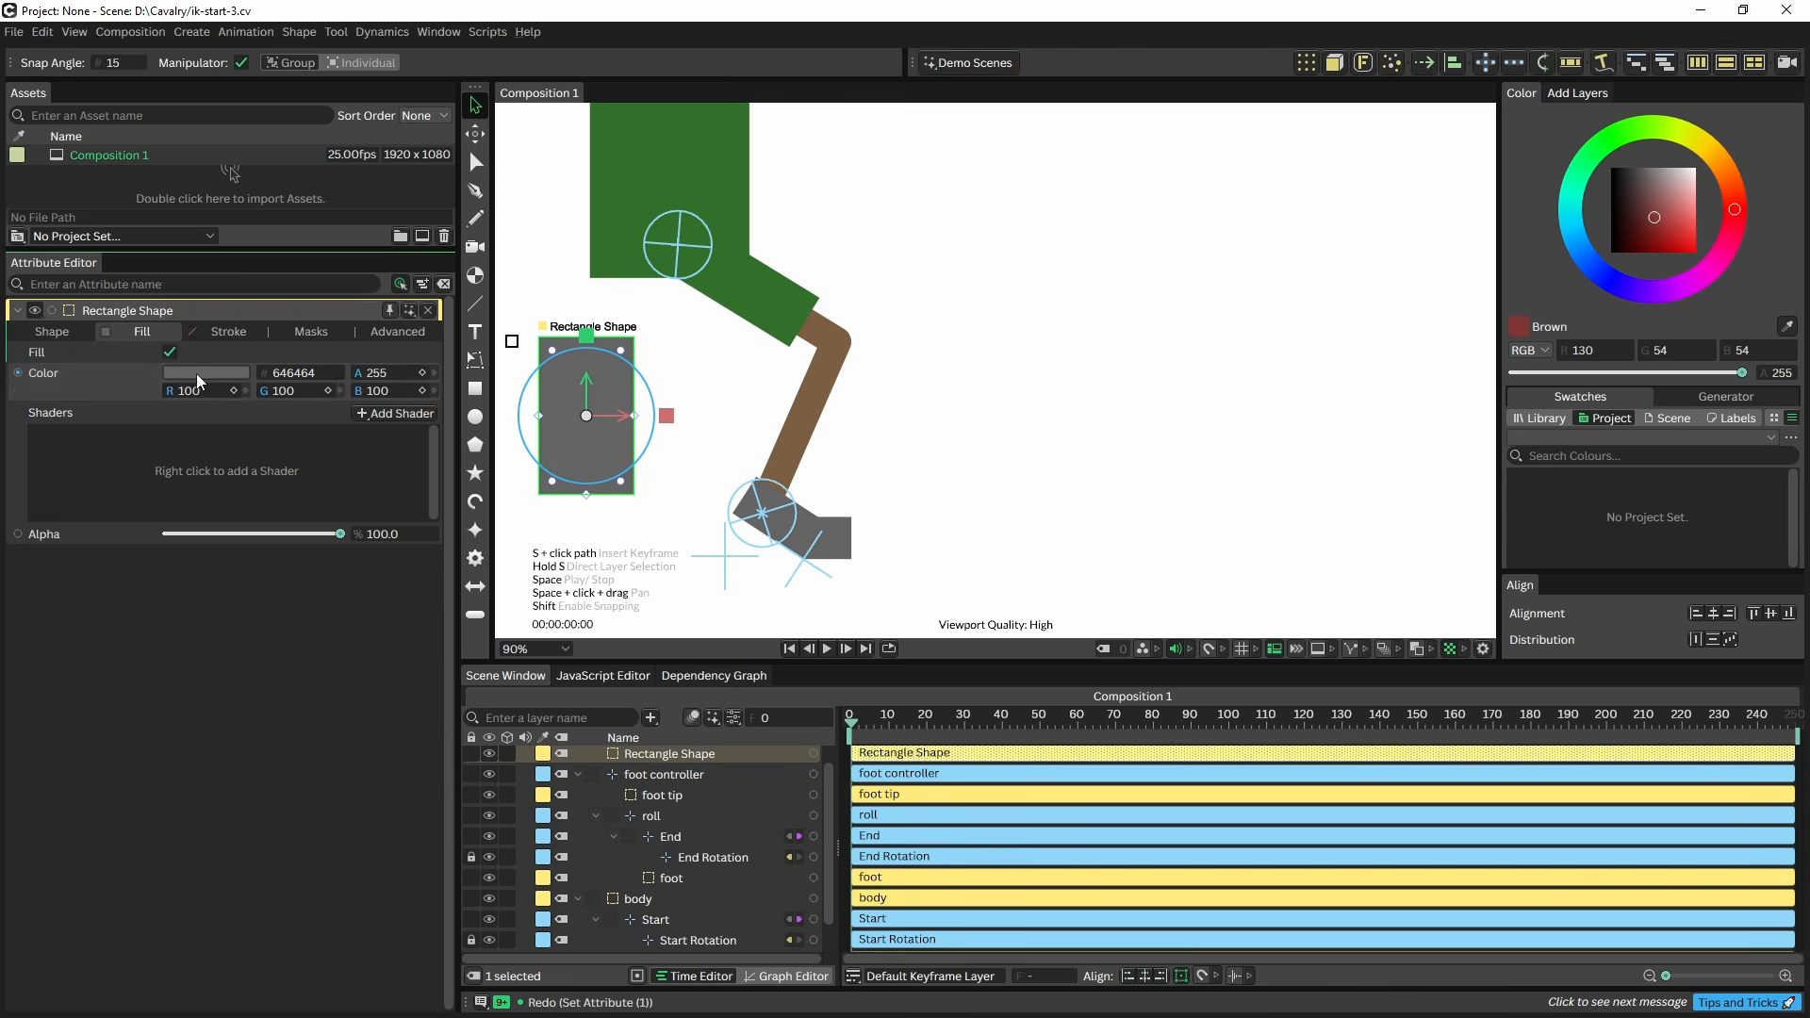
click(196, 374)
drag(219, 174, 233, 190)
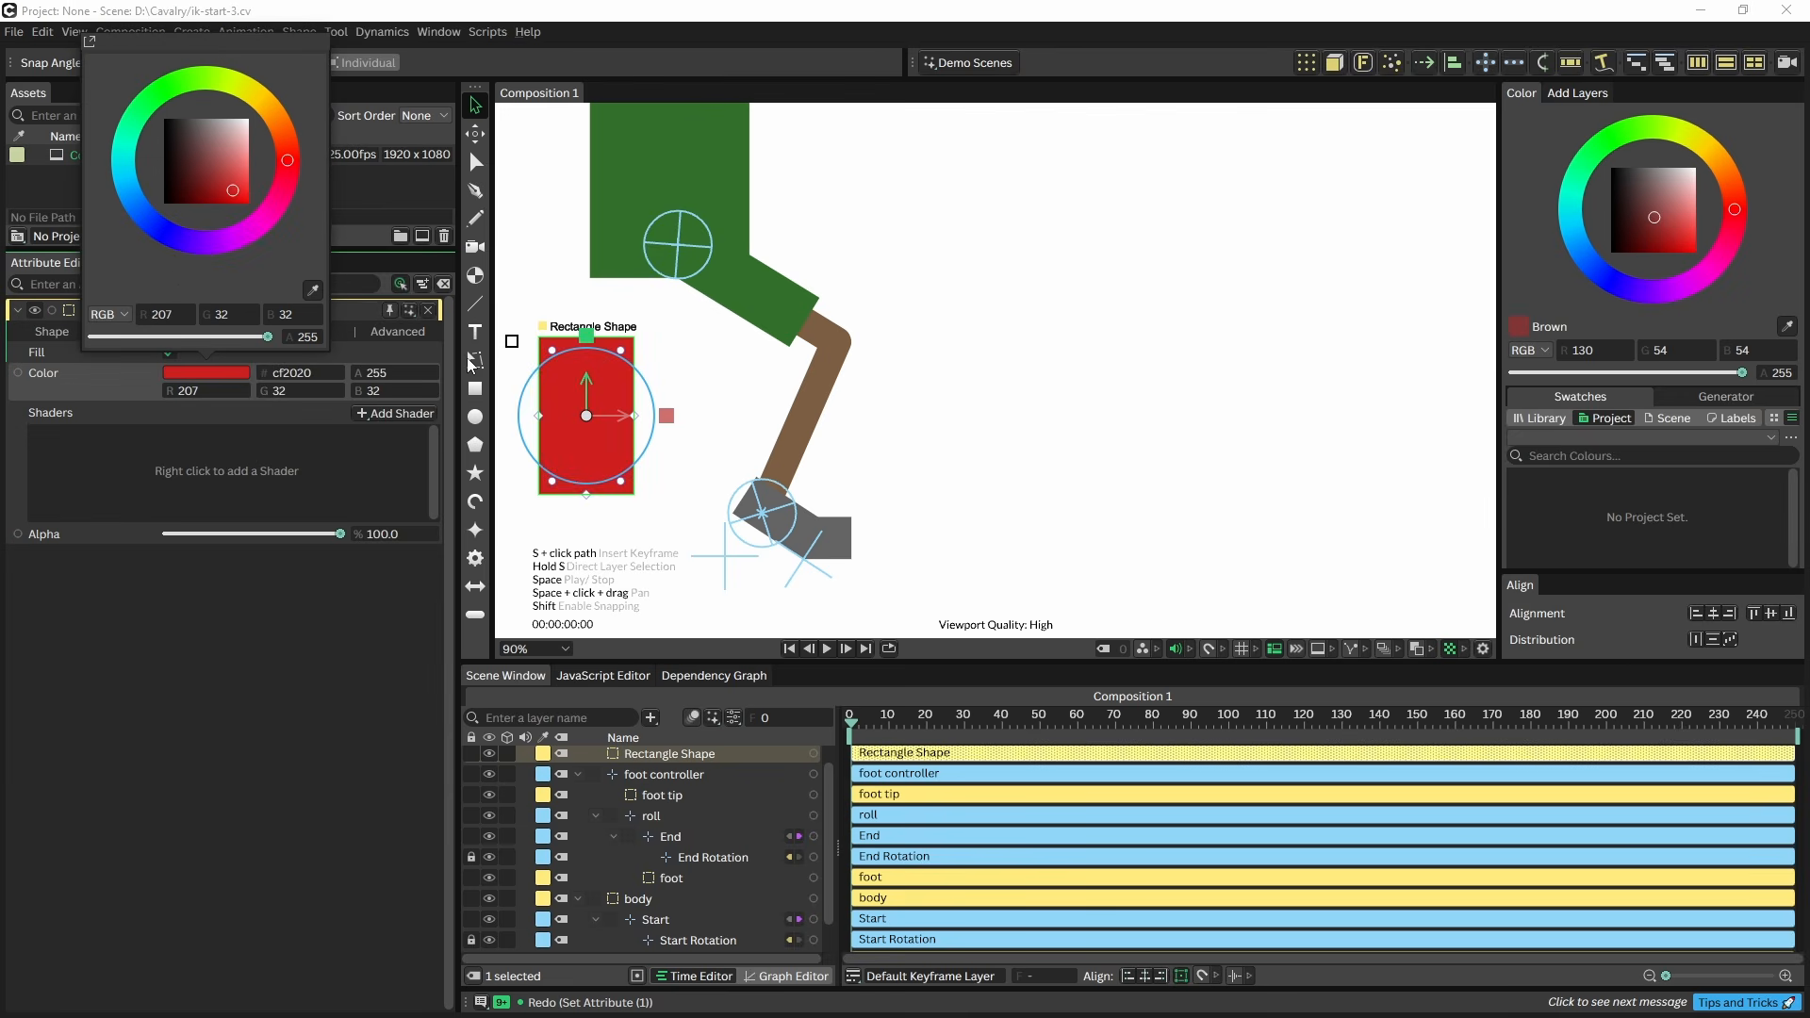
click(727, 391)
- Hide the Outline layer and parent the Rectangle Shape to the Start Rotation null
scroll(592, 764, up, 1)
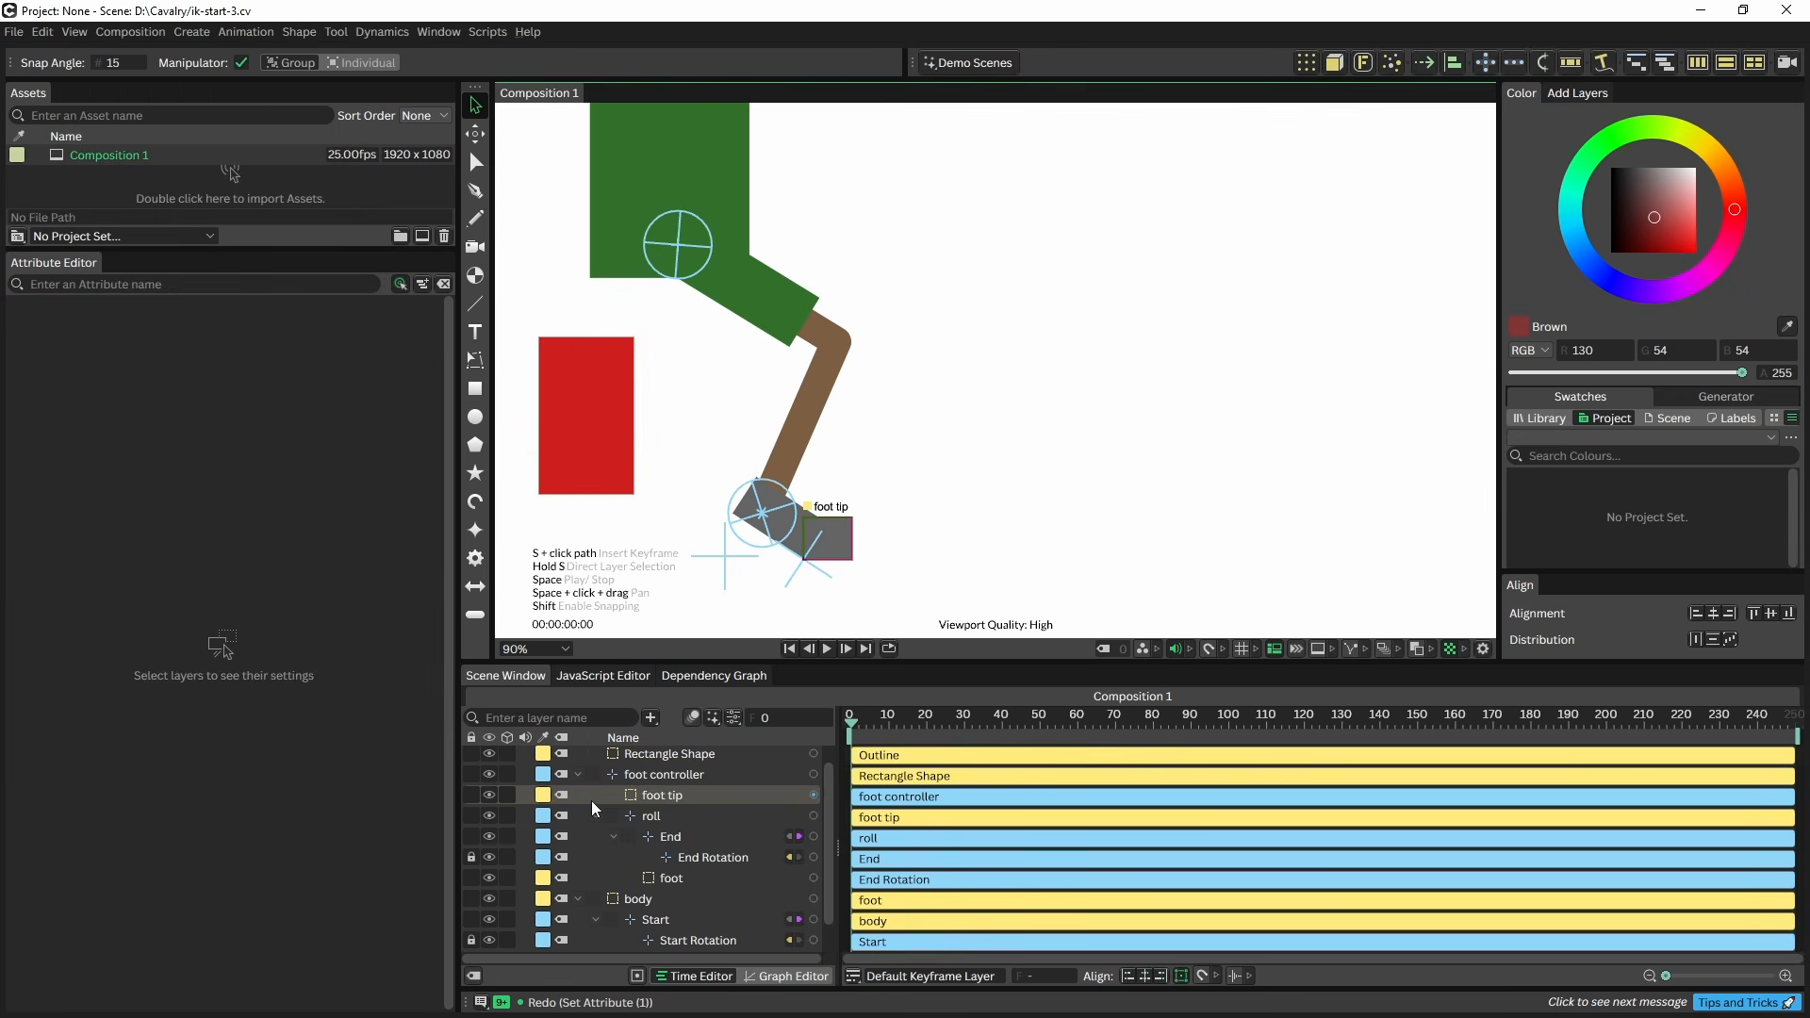
click(485, 756)
click(656, 777)
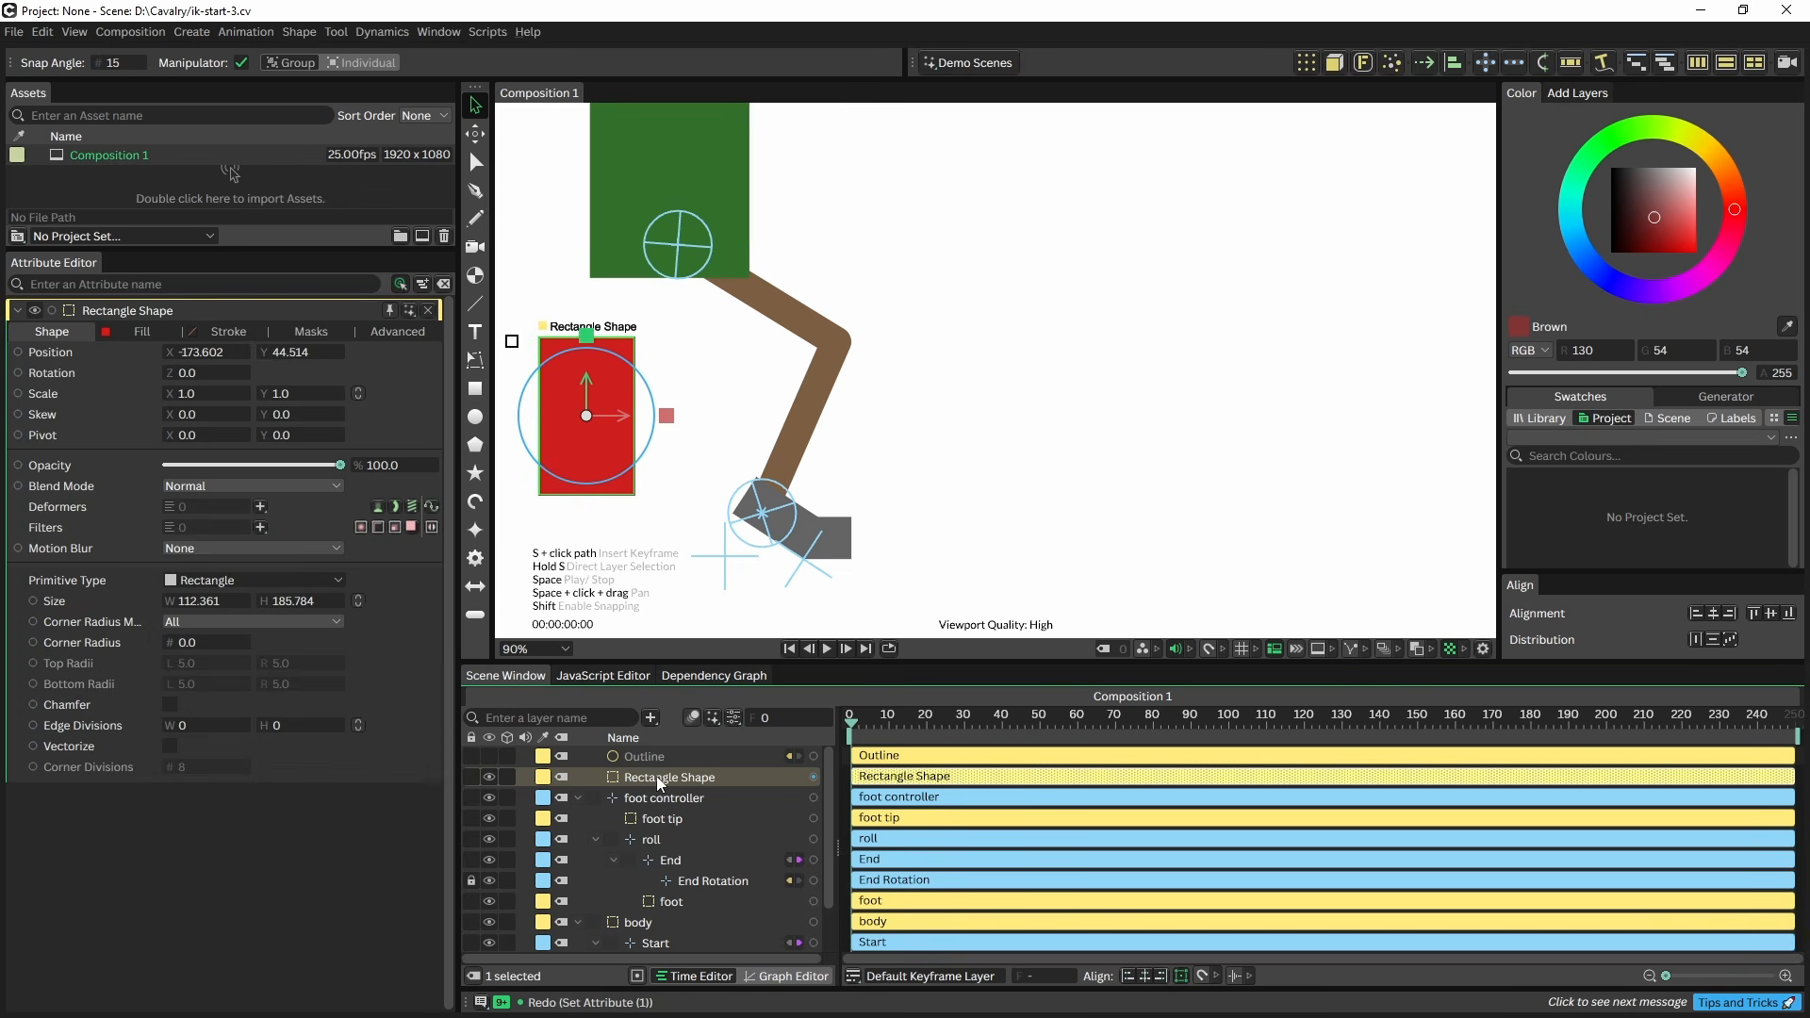
drag(658, 777, 675, 901)
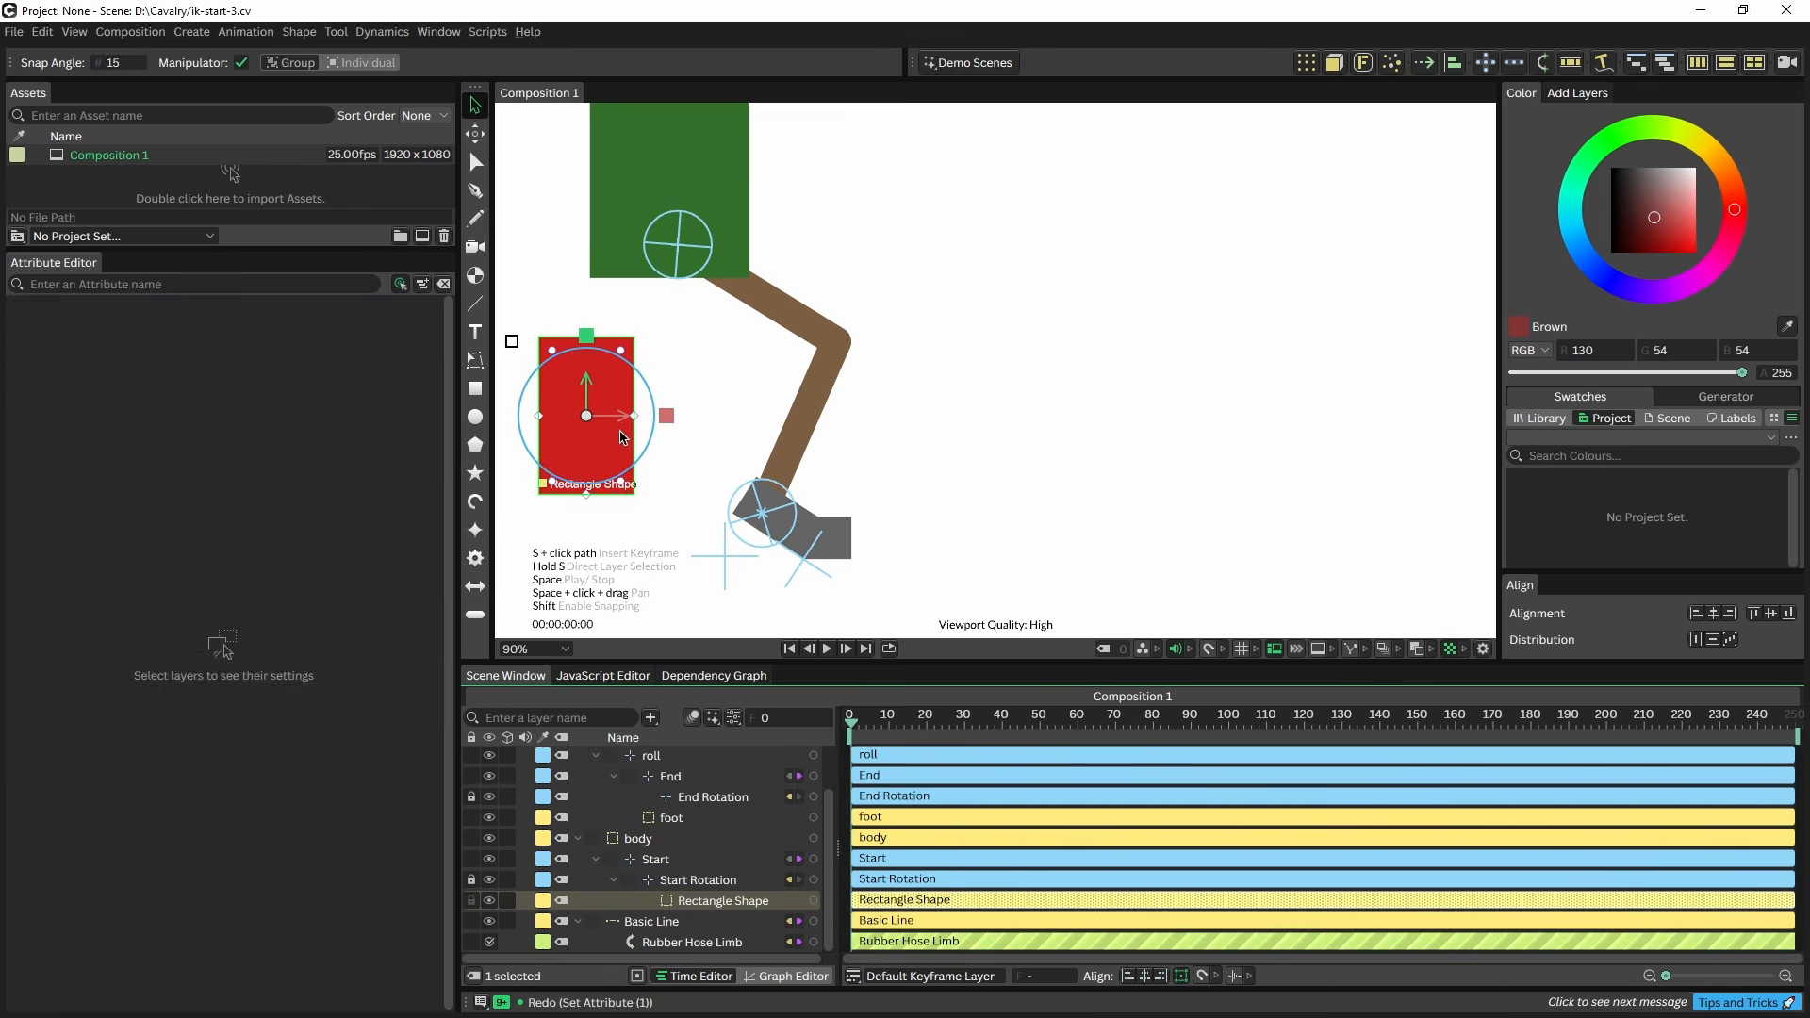
- Place the red rectangle over the thigh, rotated about -27.3°, and move the foot controller to about X 67, Y -113
click(590, 420)
drag(587, 416, 672, 314)
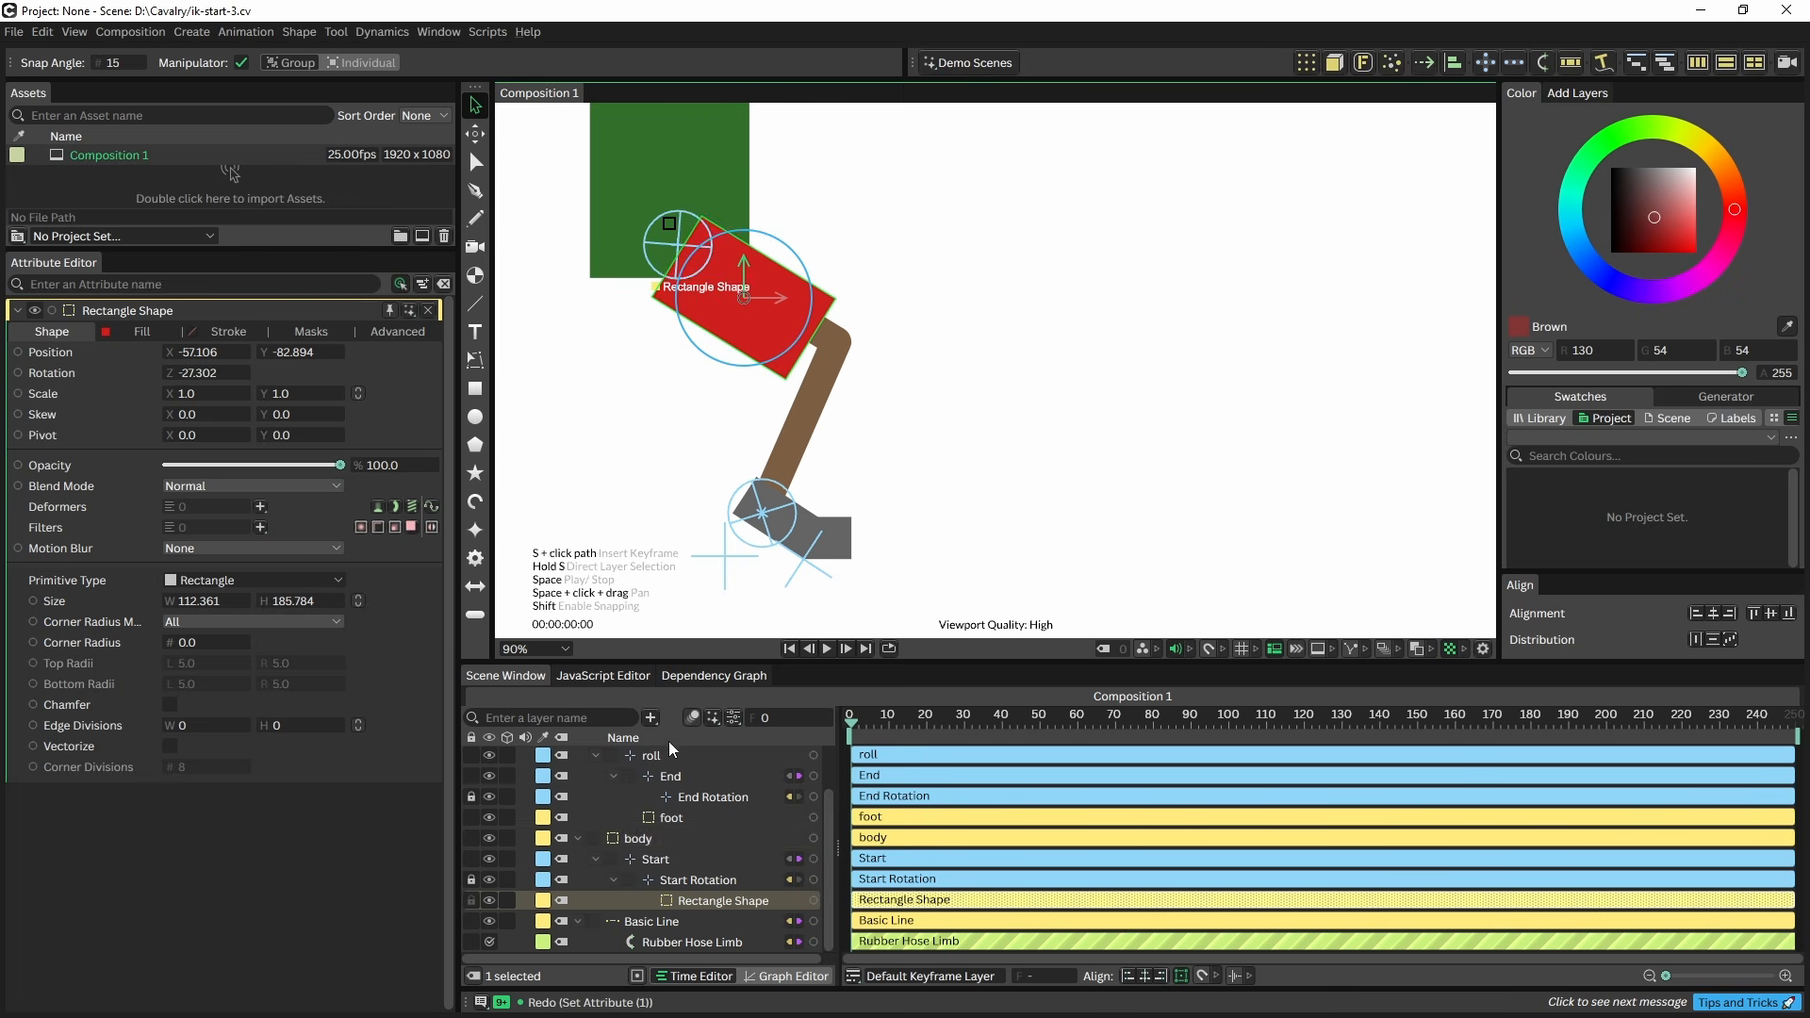
scroll(648, 846, up, 2)
click(642, 775)
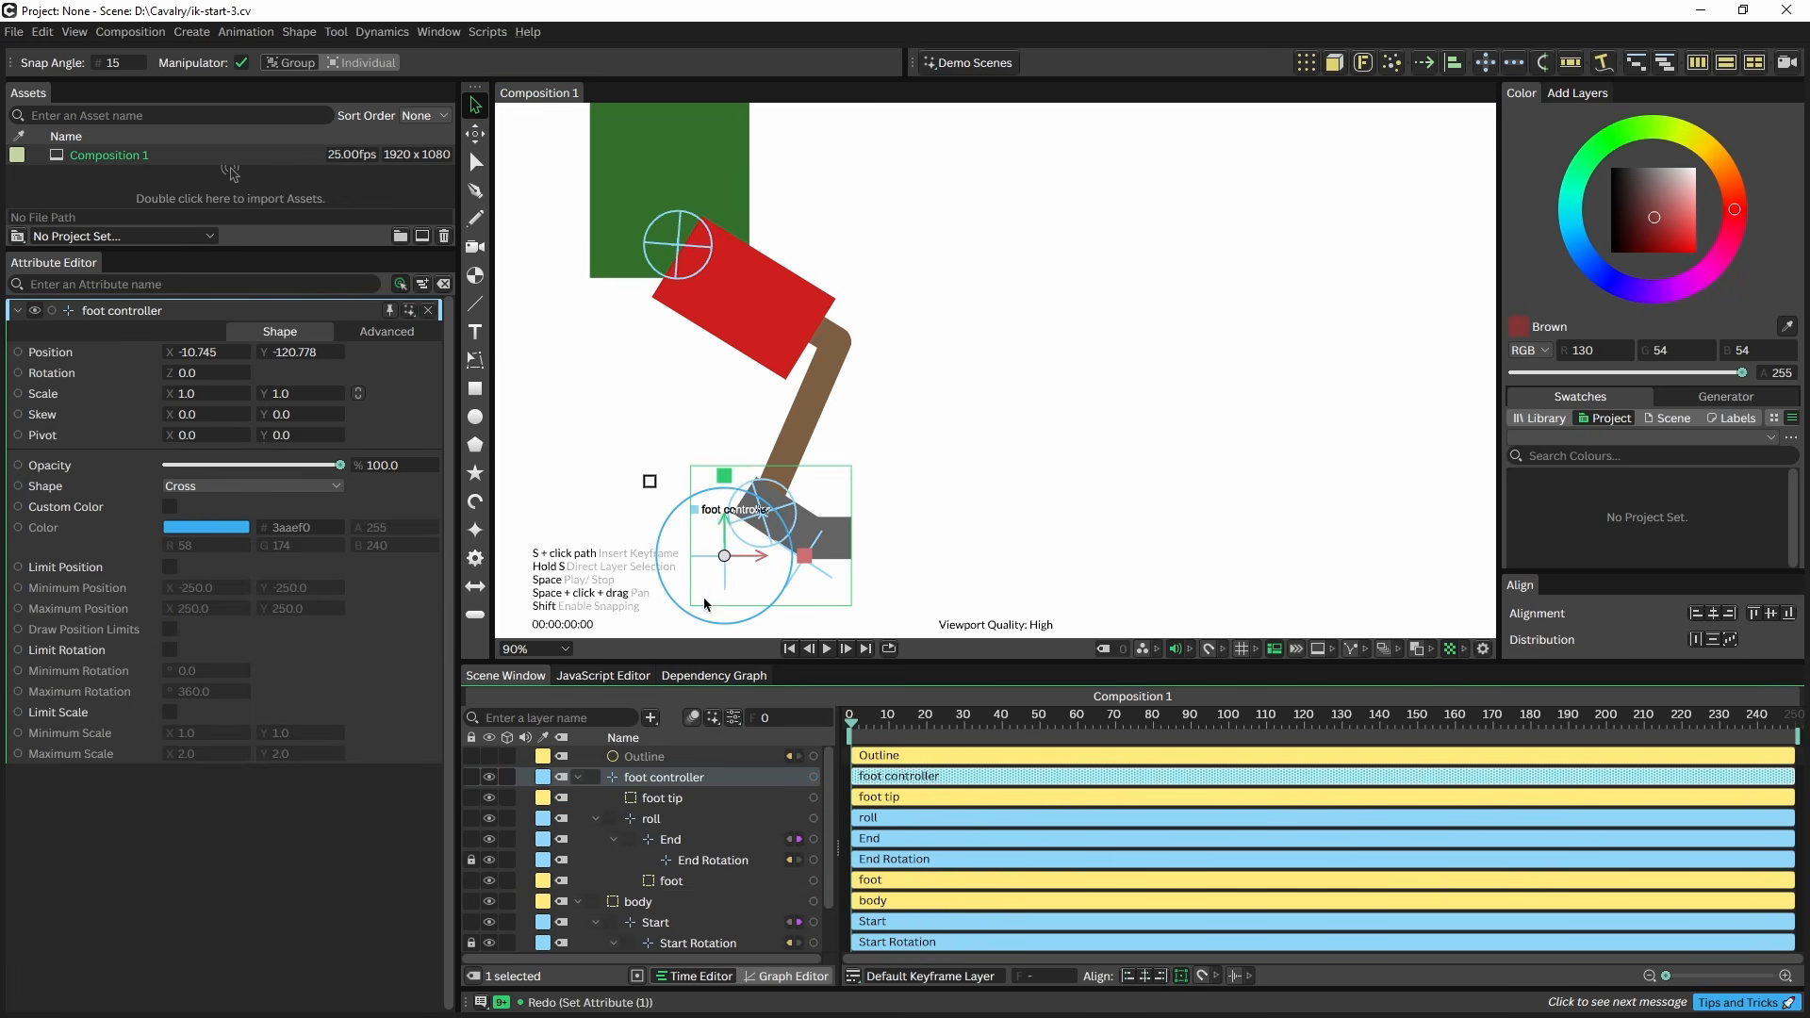
drag(725, 557, 790, 549)
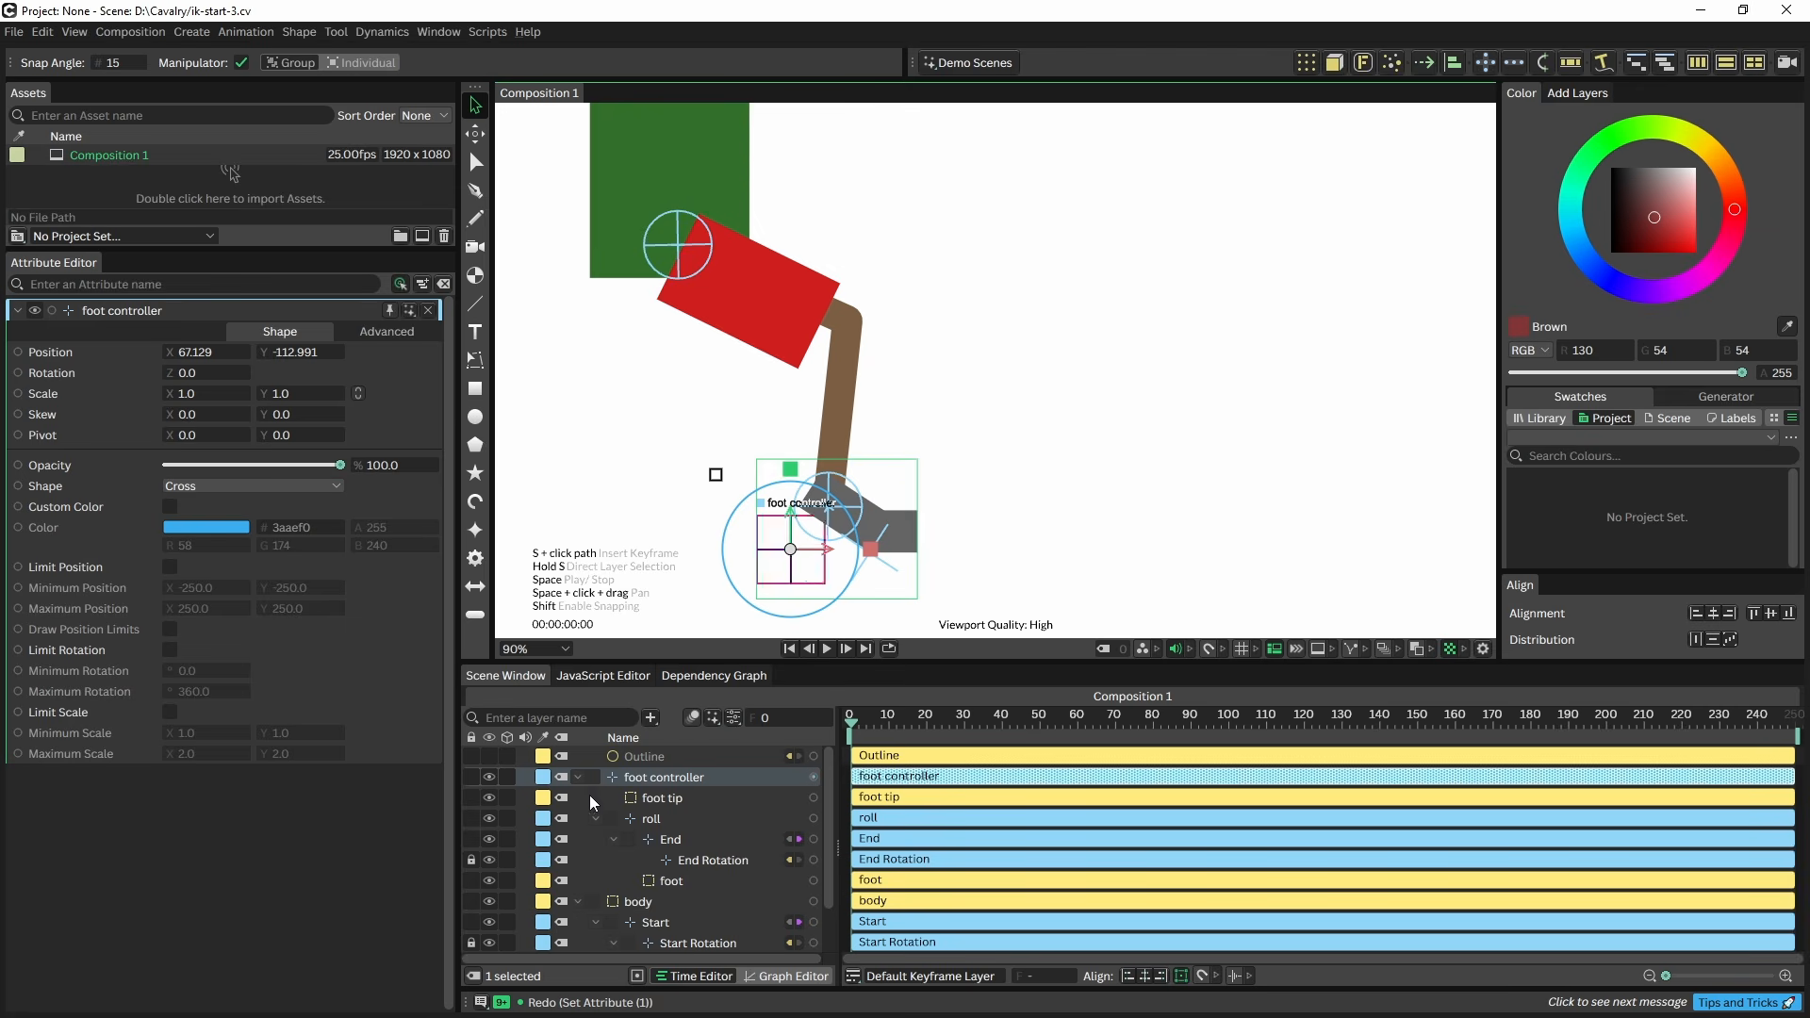
- Set the Basic Line's Divisions to 50
scroll(622, 849, down, 3)
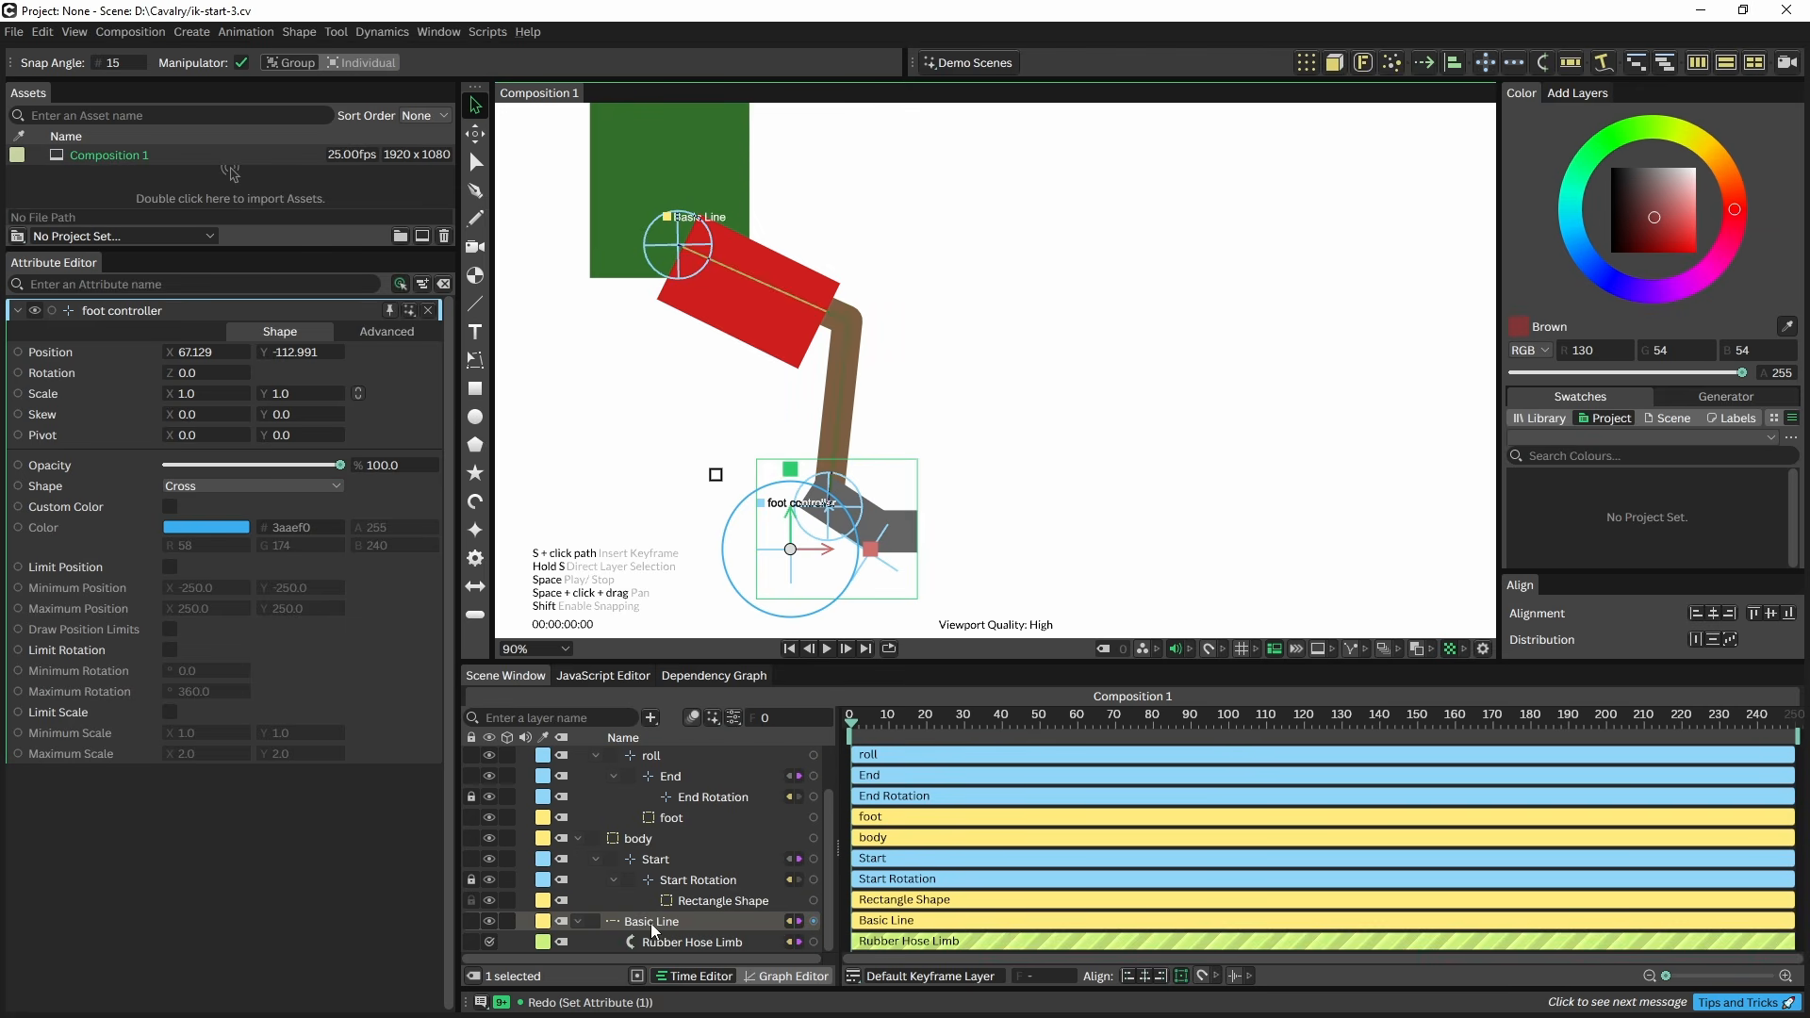
click(651, 922)
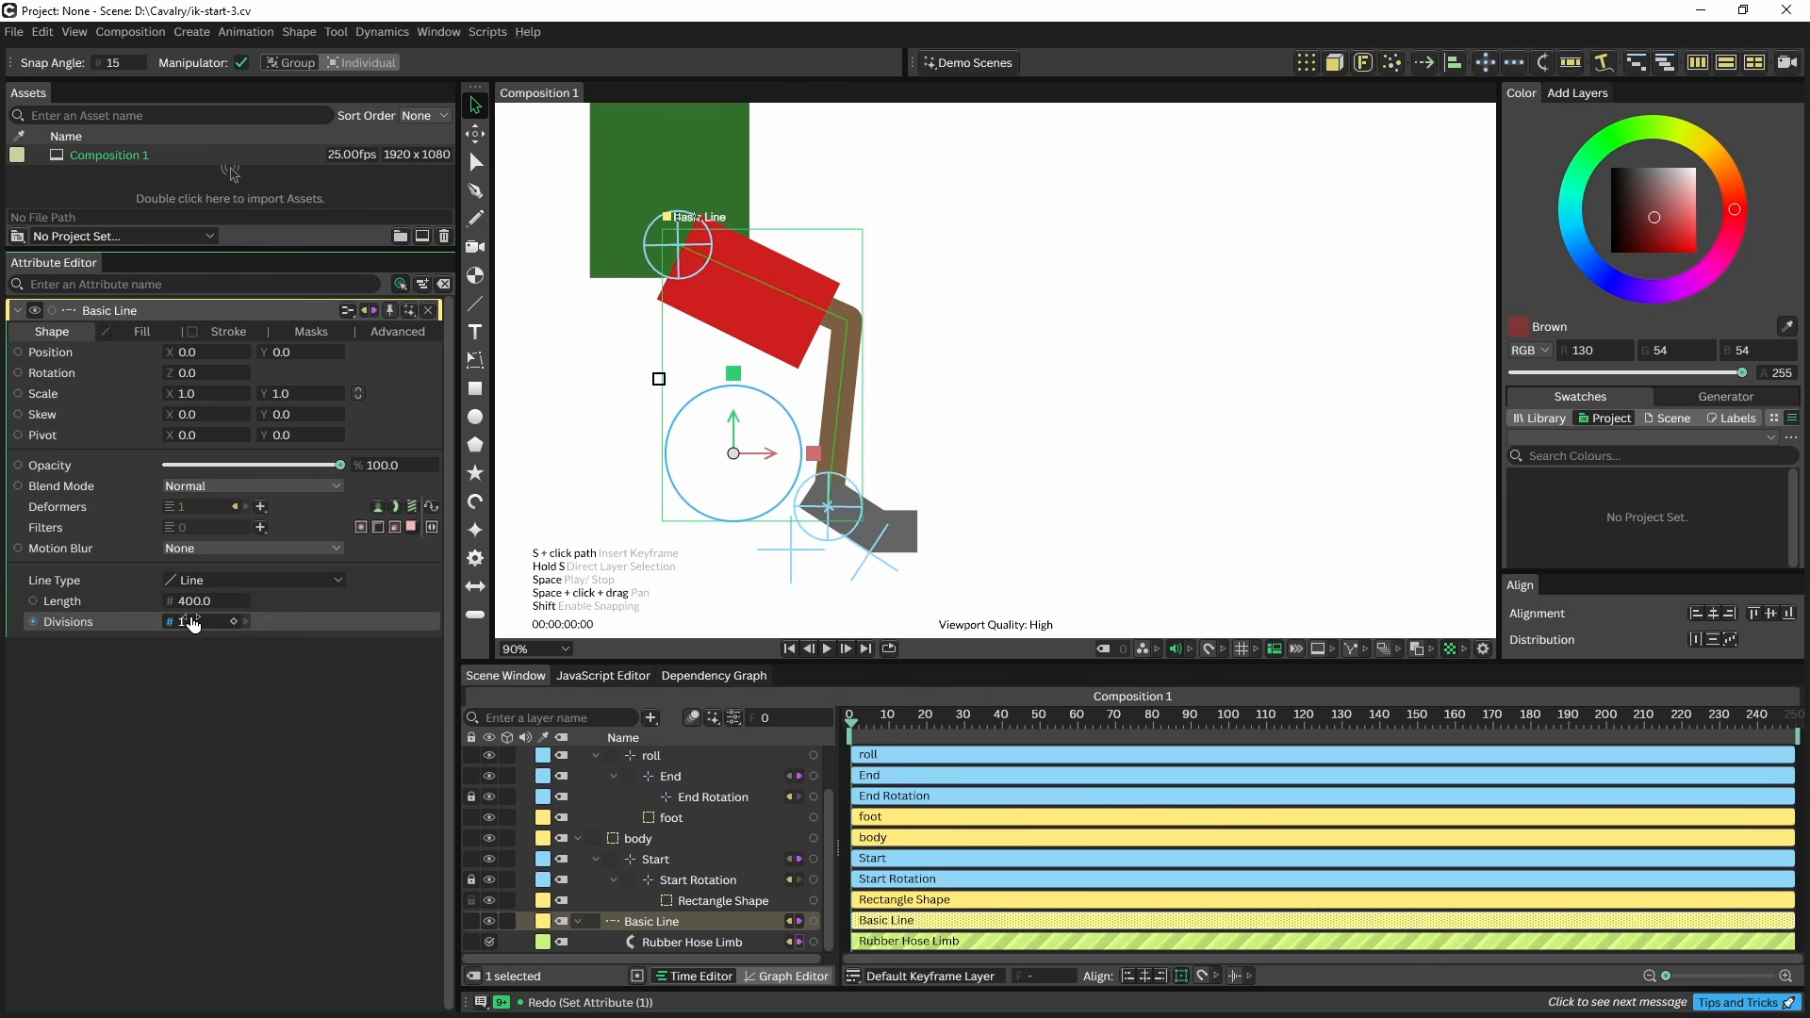
click(193, 621)
text(50)
key(Return)
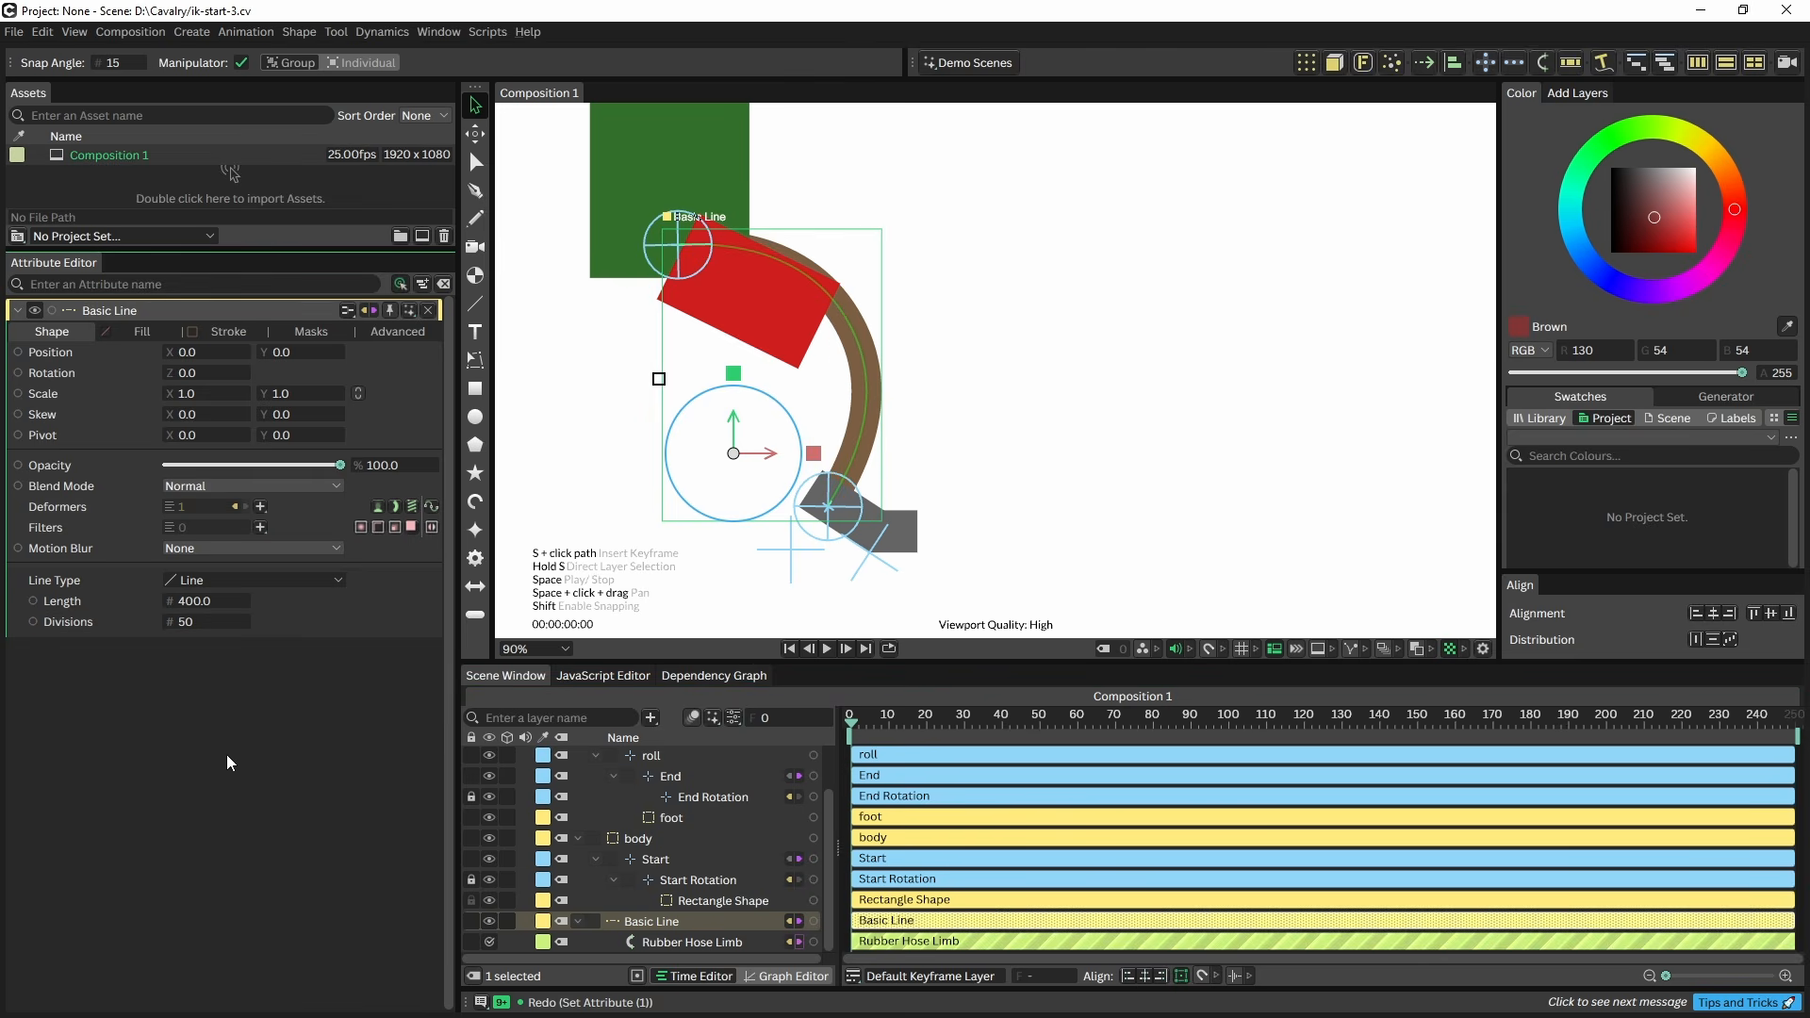
- Move the foot controller null to about X 118, Y -86 to check how the limb follows
scroll(710, 792, up, 3)
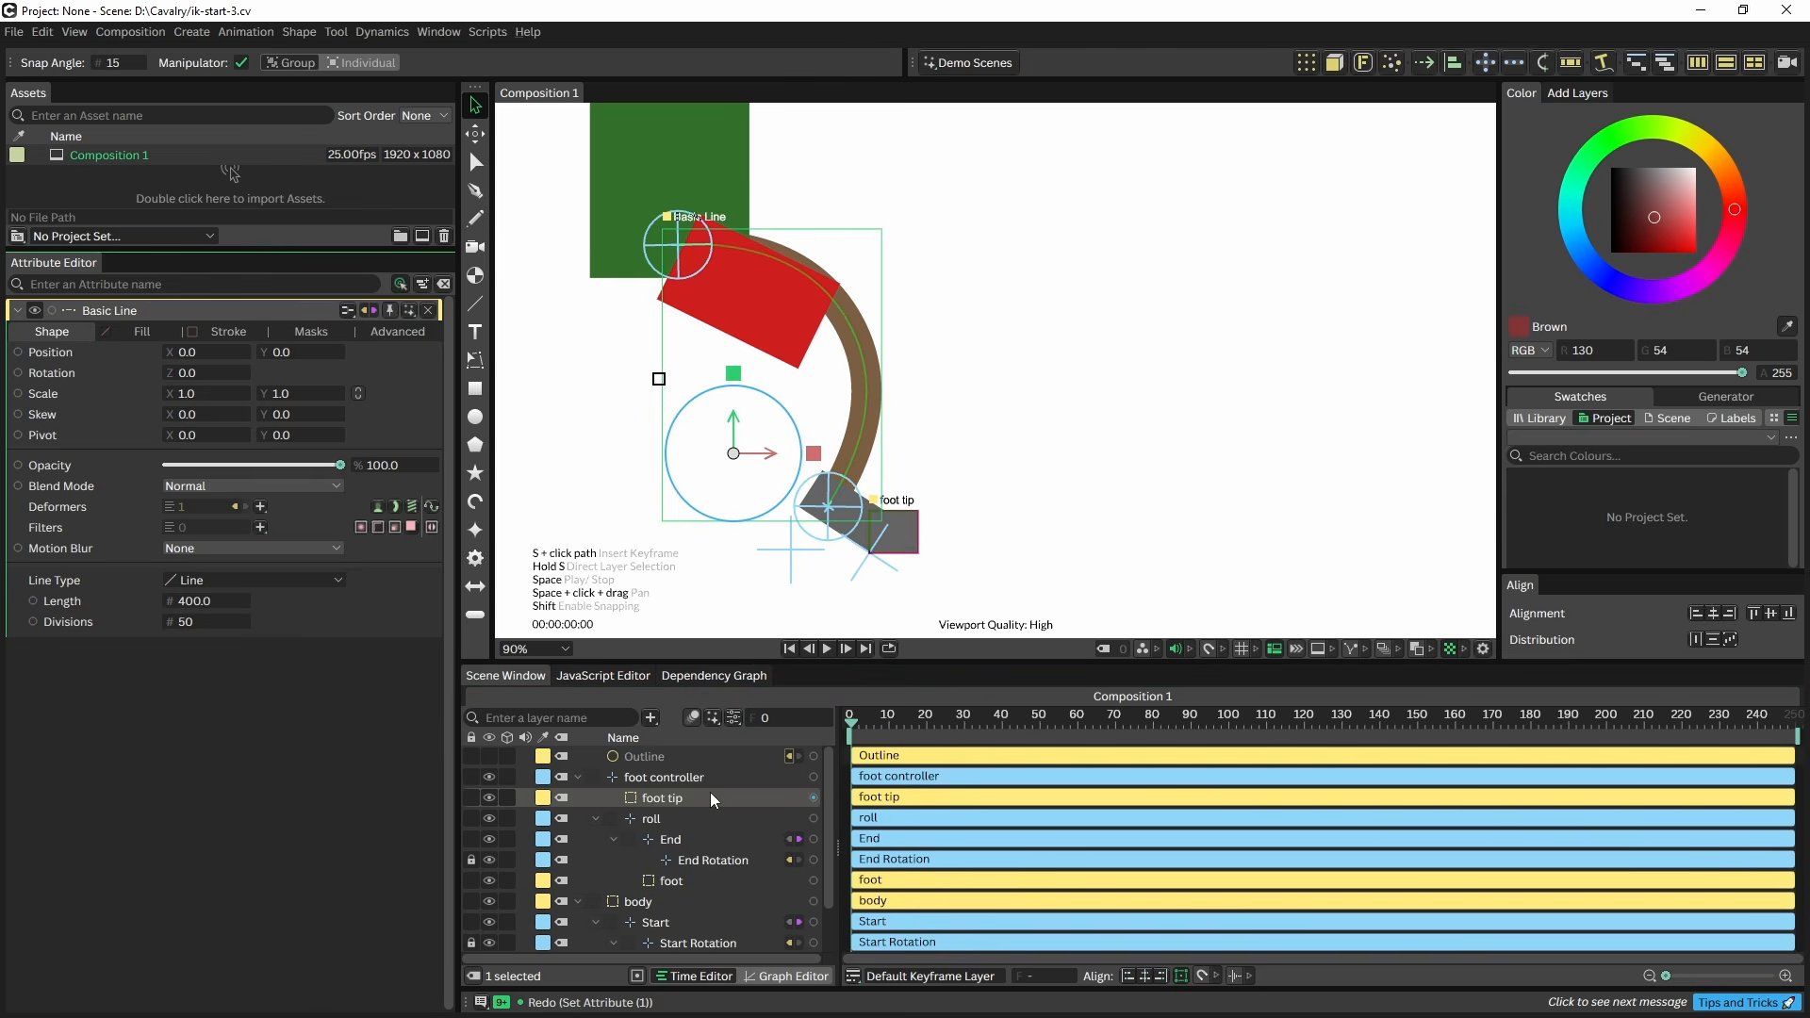
click(641, 773)
drag(792, 560, 833, 532)
- Set the Basic Line's Divisions back to 1
scroll(660, 840, down, 1)
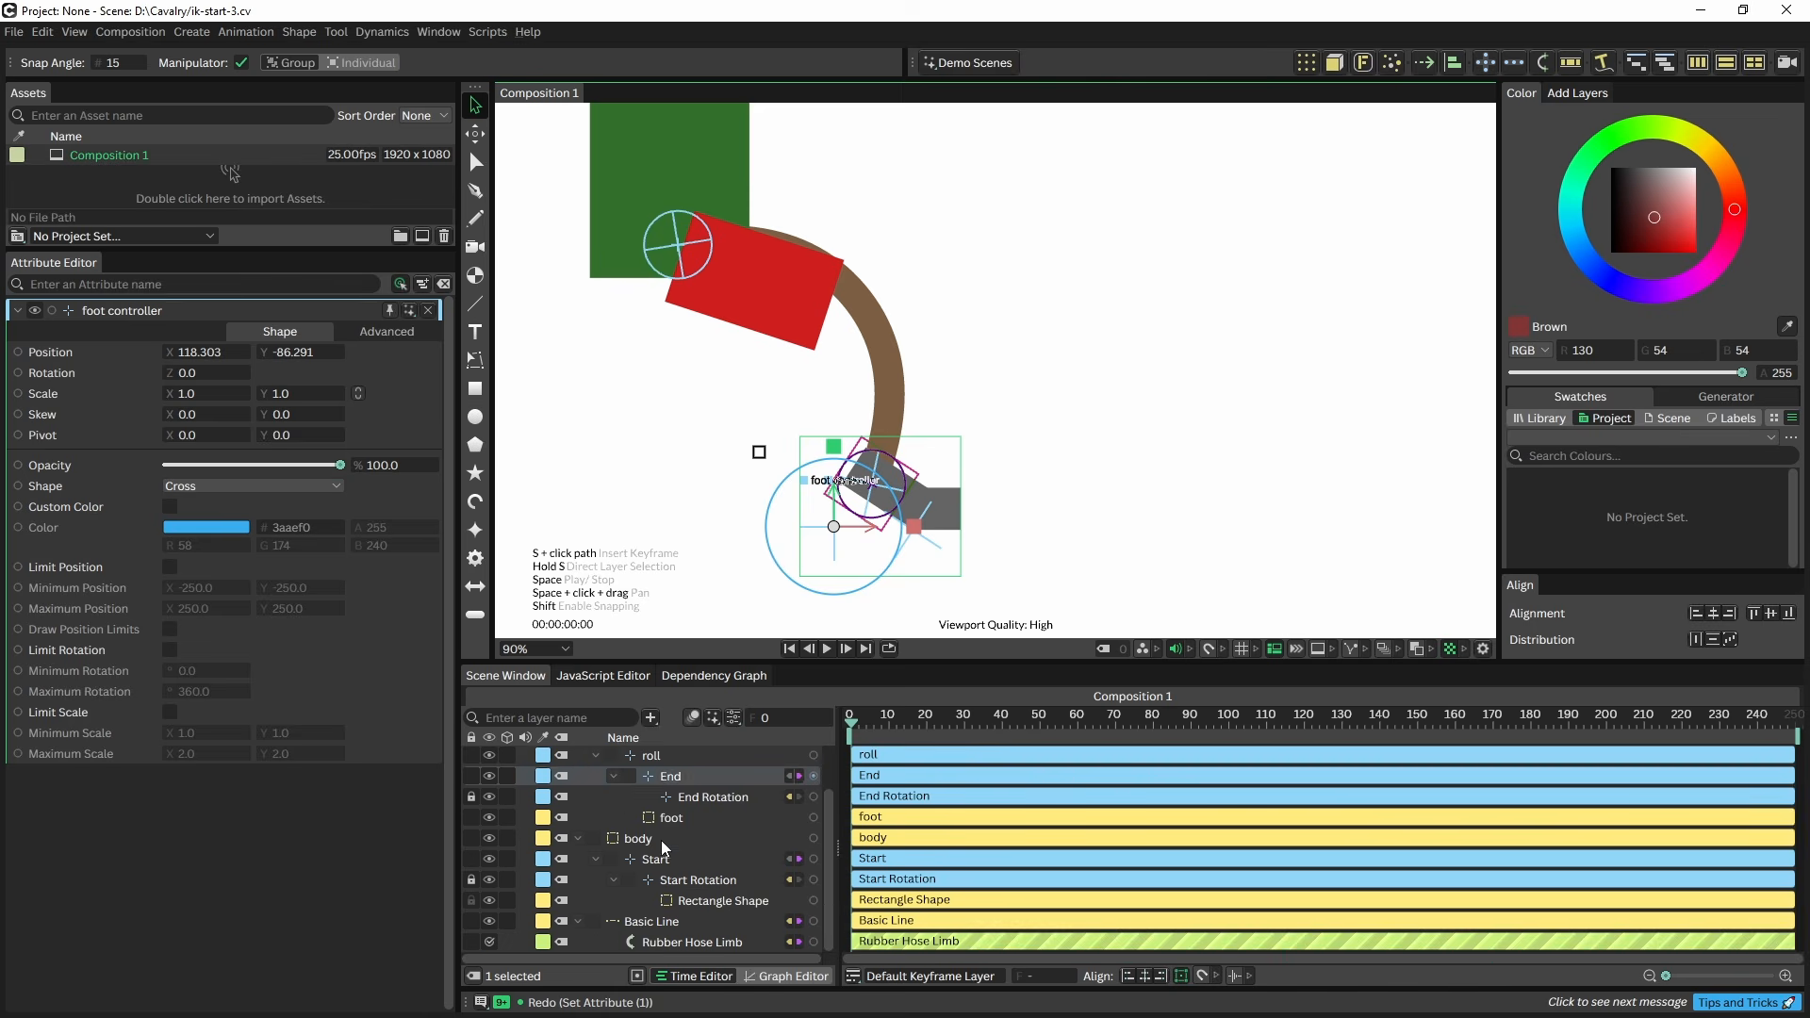
click(654, 922)
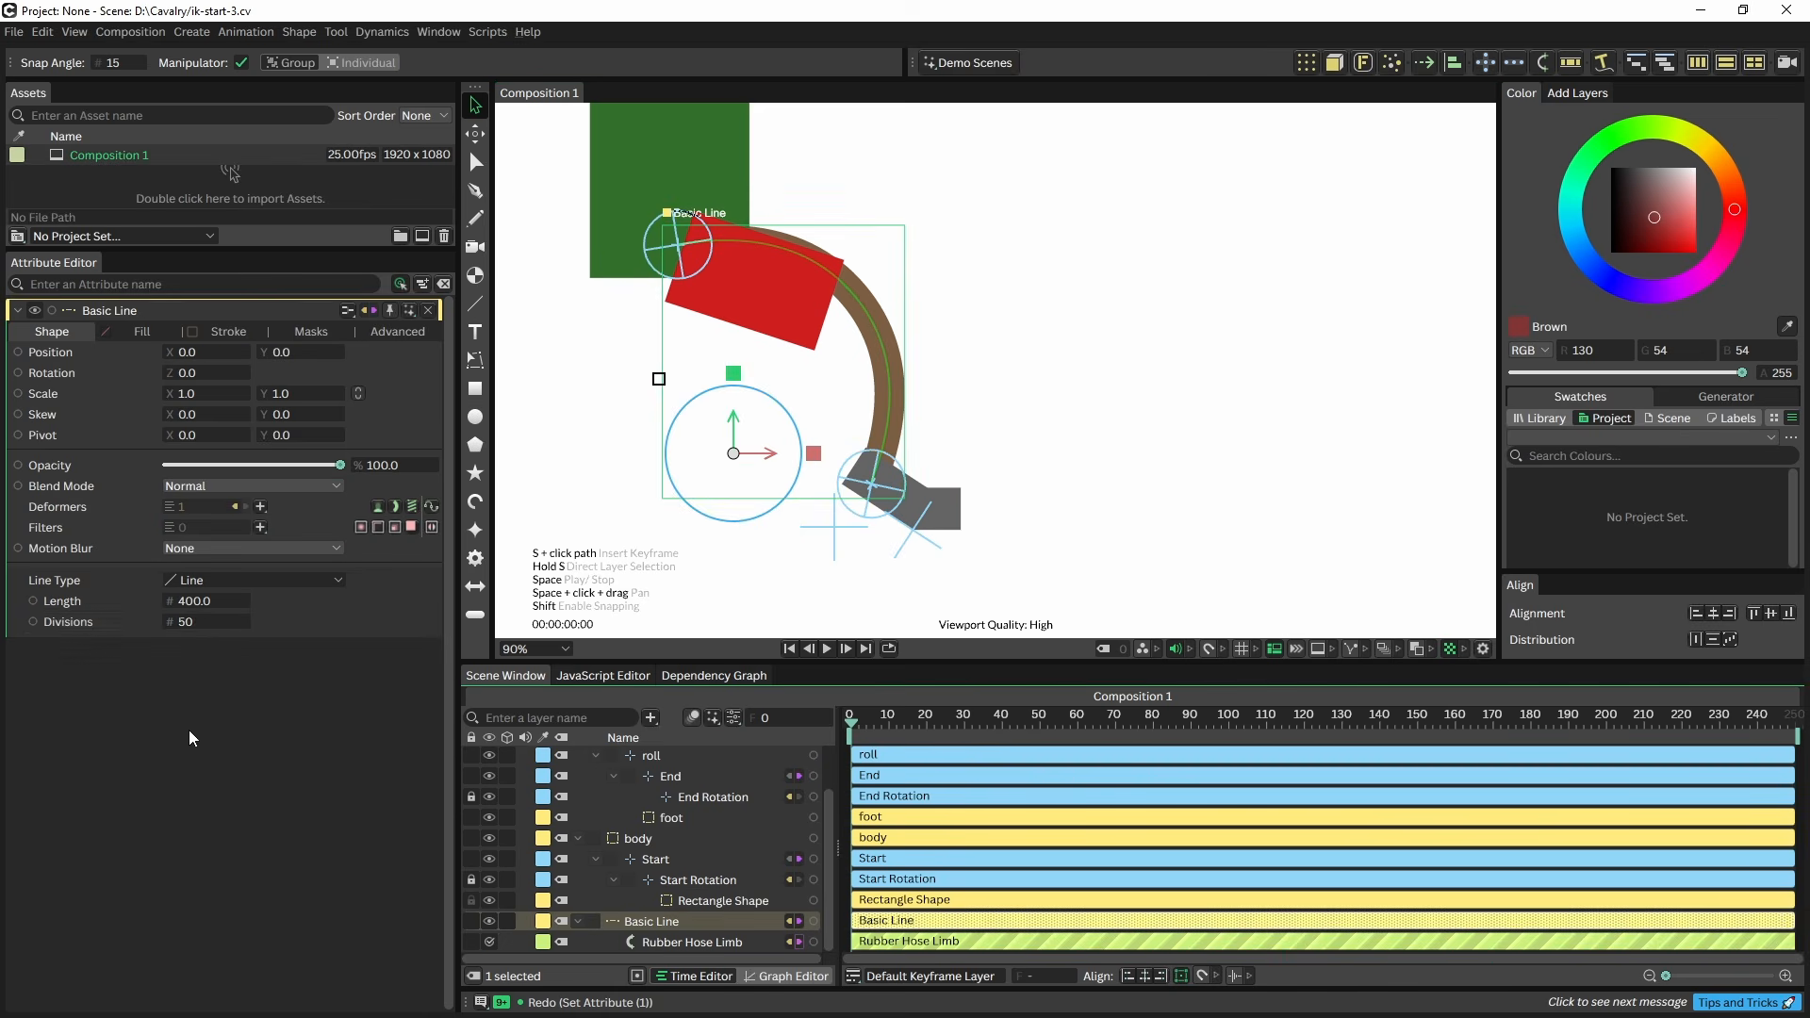
click(213, 624)
text(1)
key(Return)
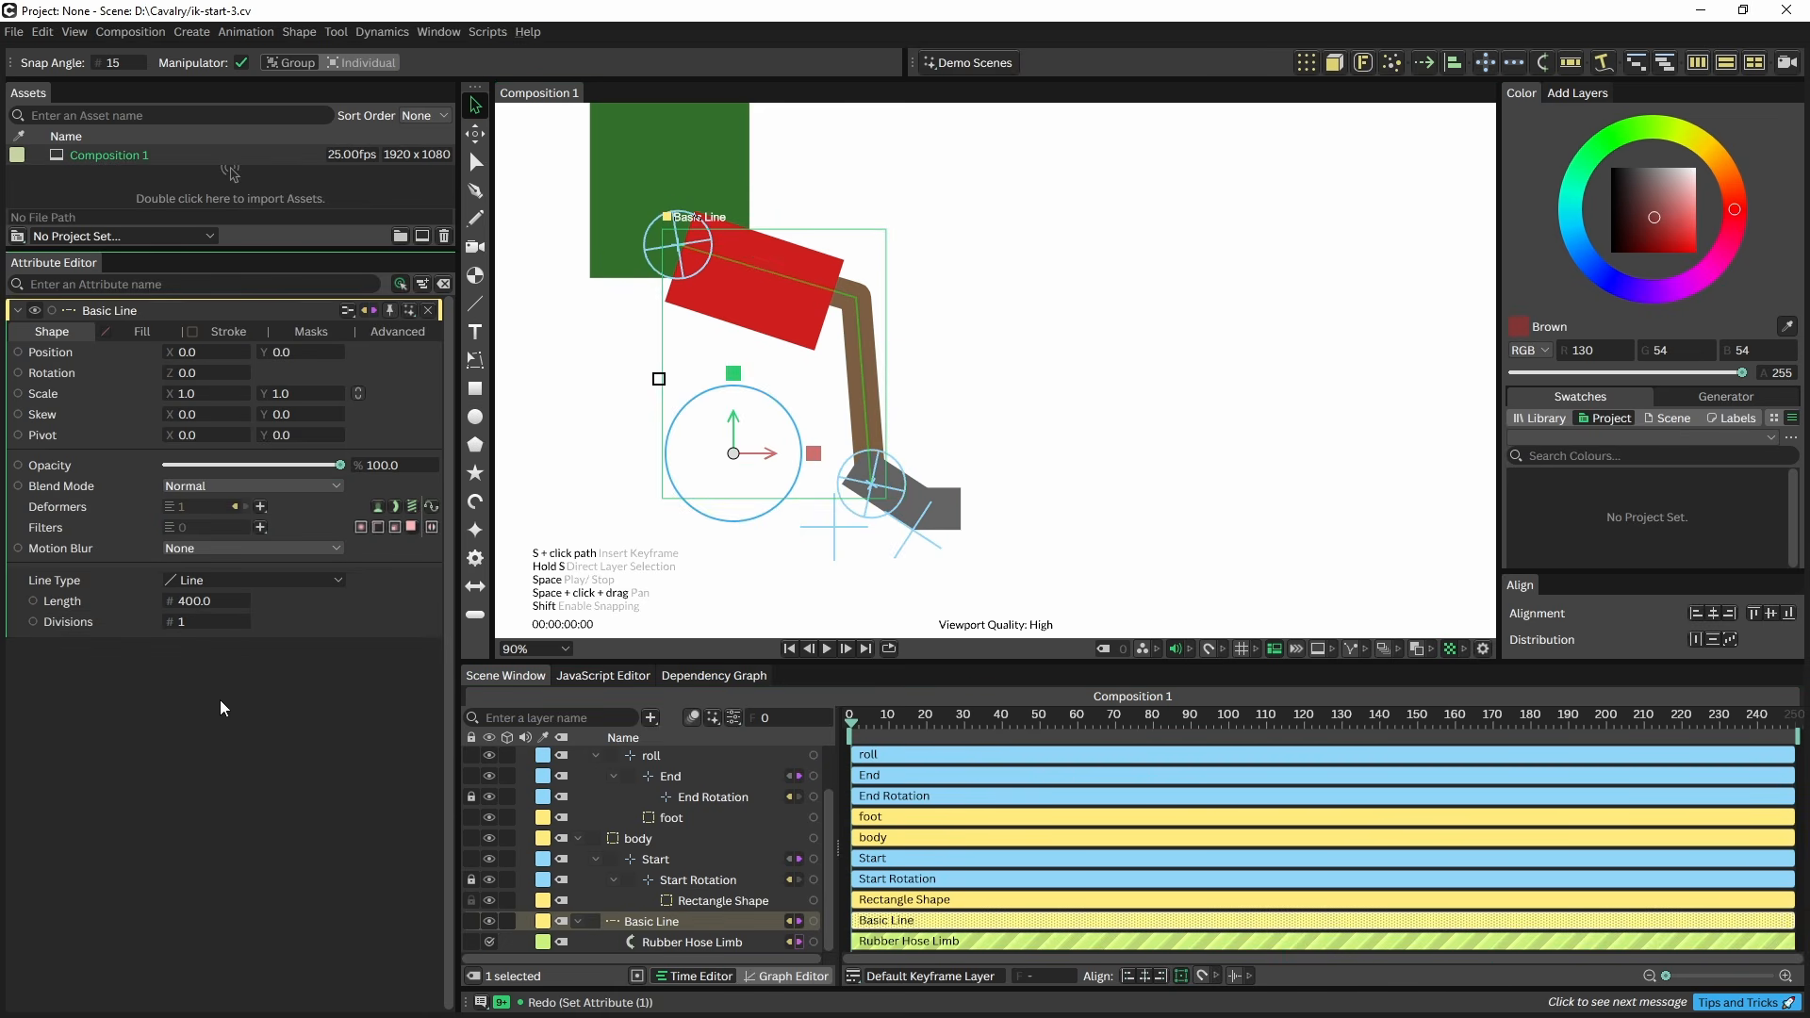
- Parent the Rectangle Shape to the hidden Outline and add a Pathfinder deformer to the foot shape
scroll(713, 862, up, 1)
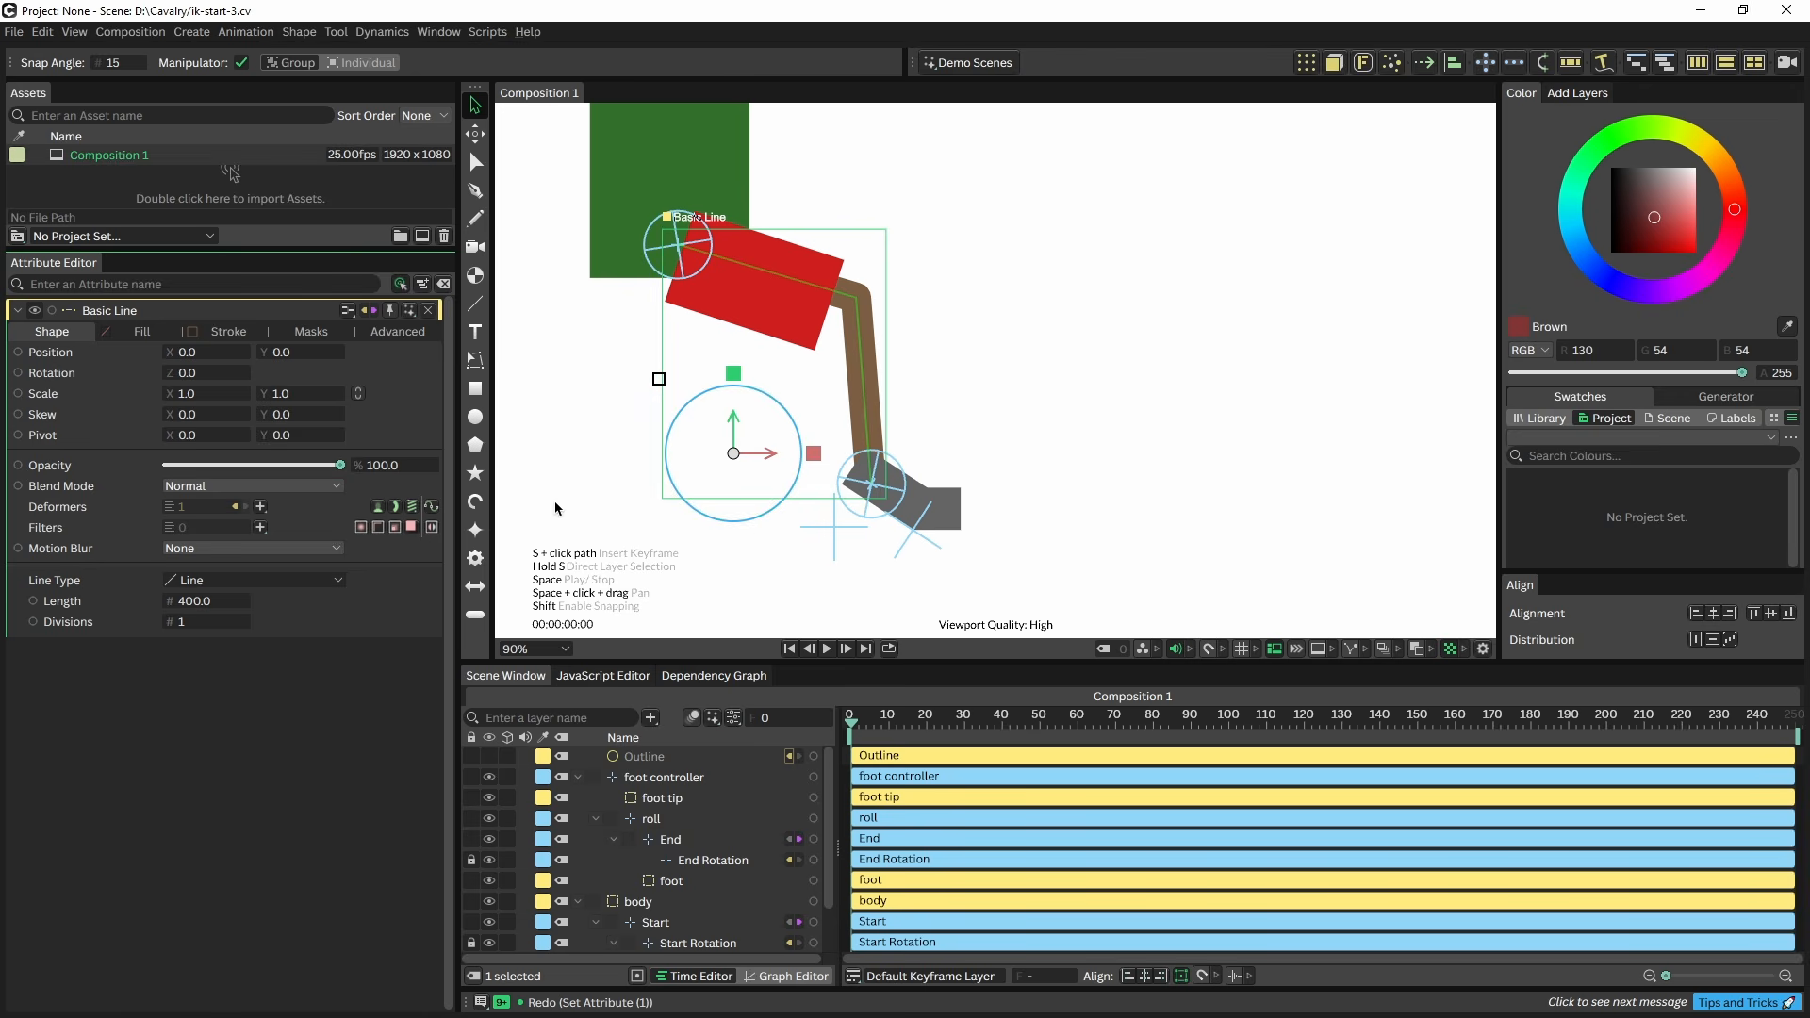
click(673, 882)
drag(675, 890, 641, 749)
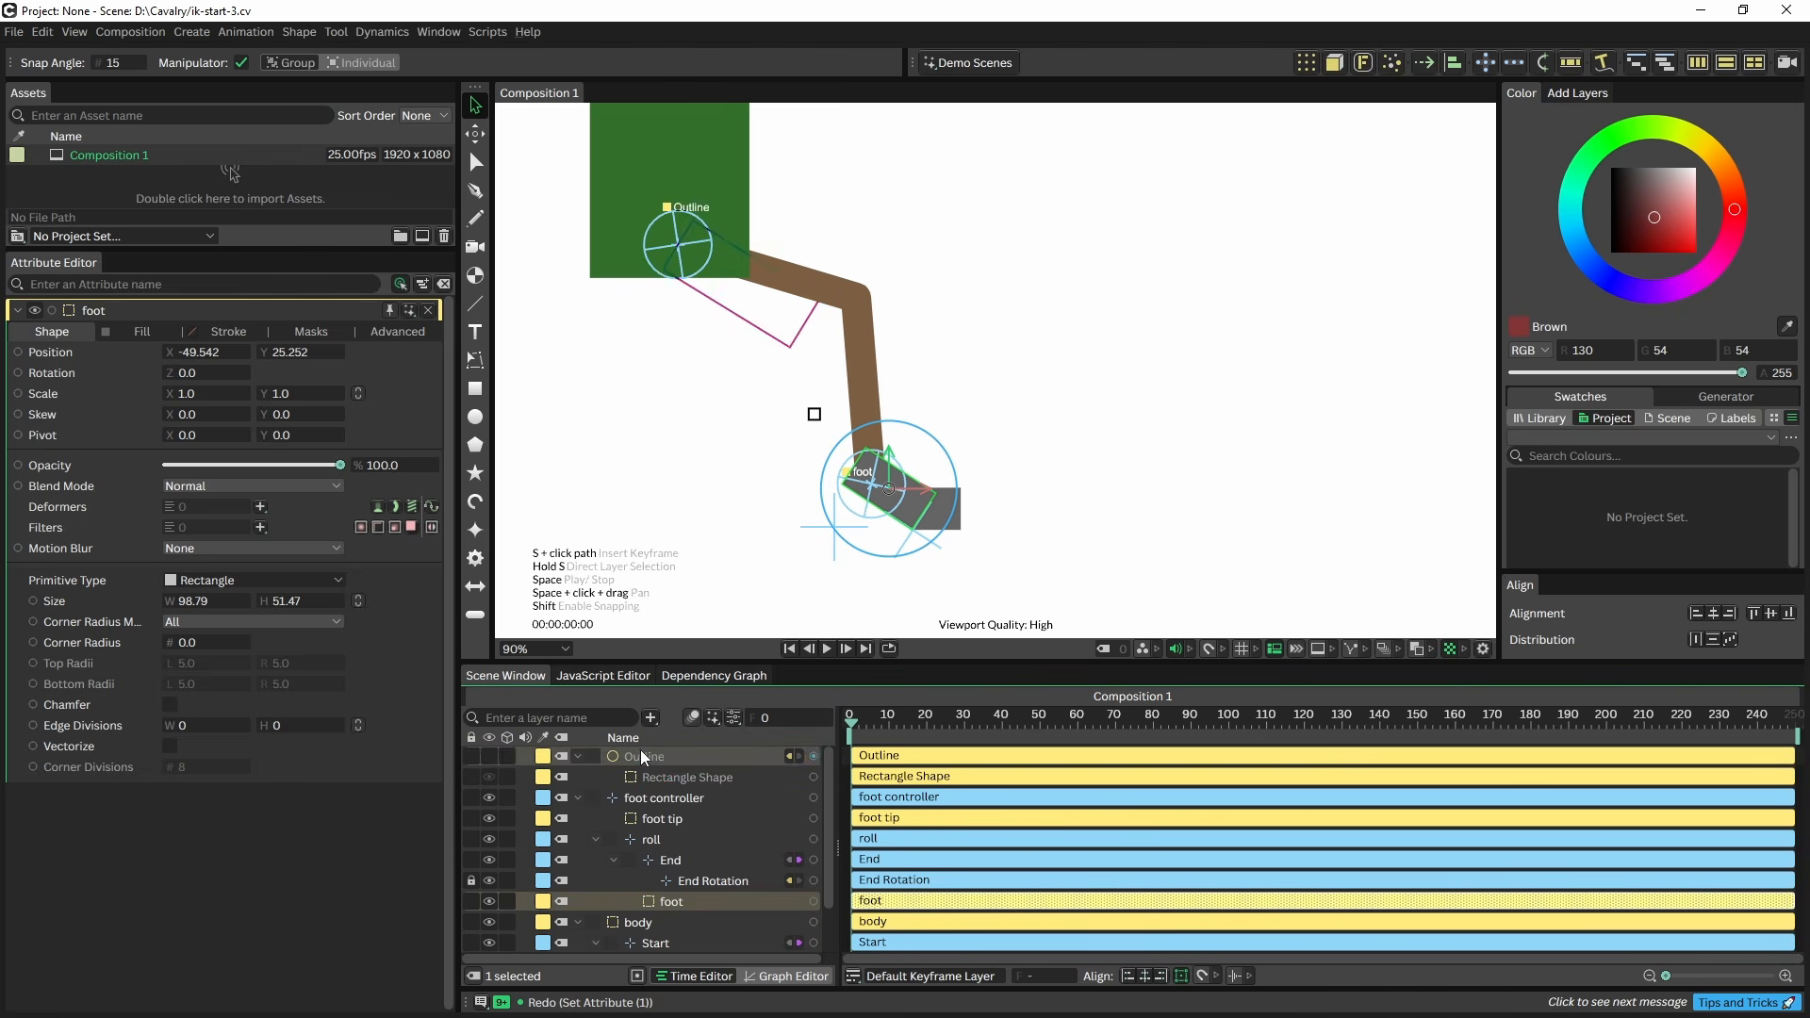
click(260, 506)
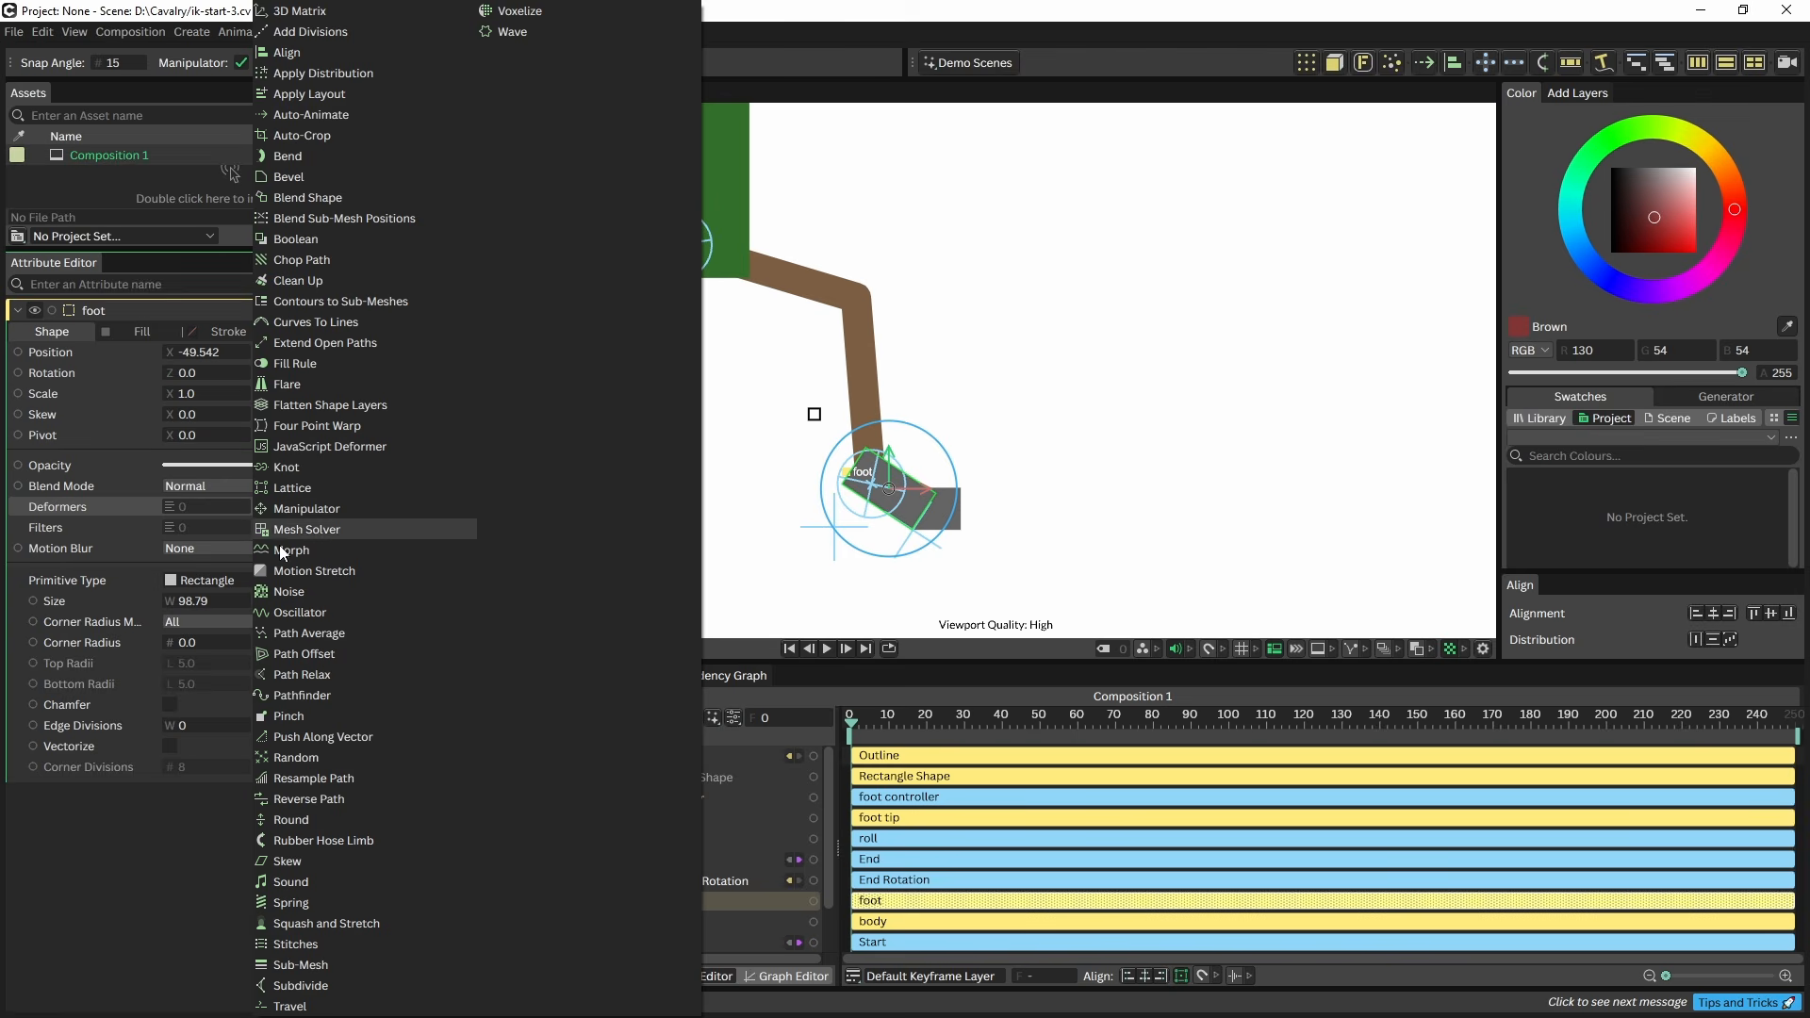
click(307, 699)
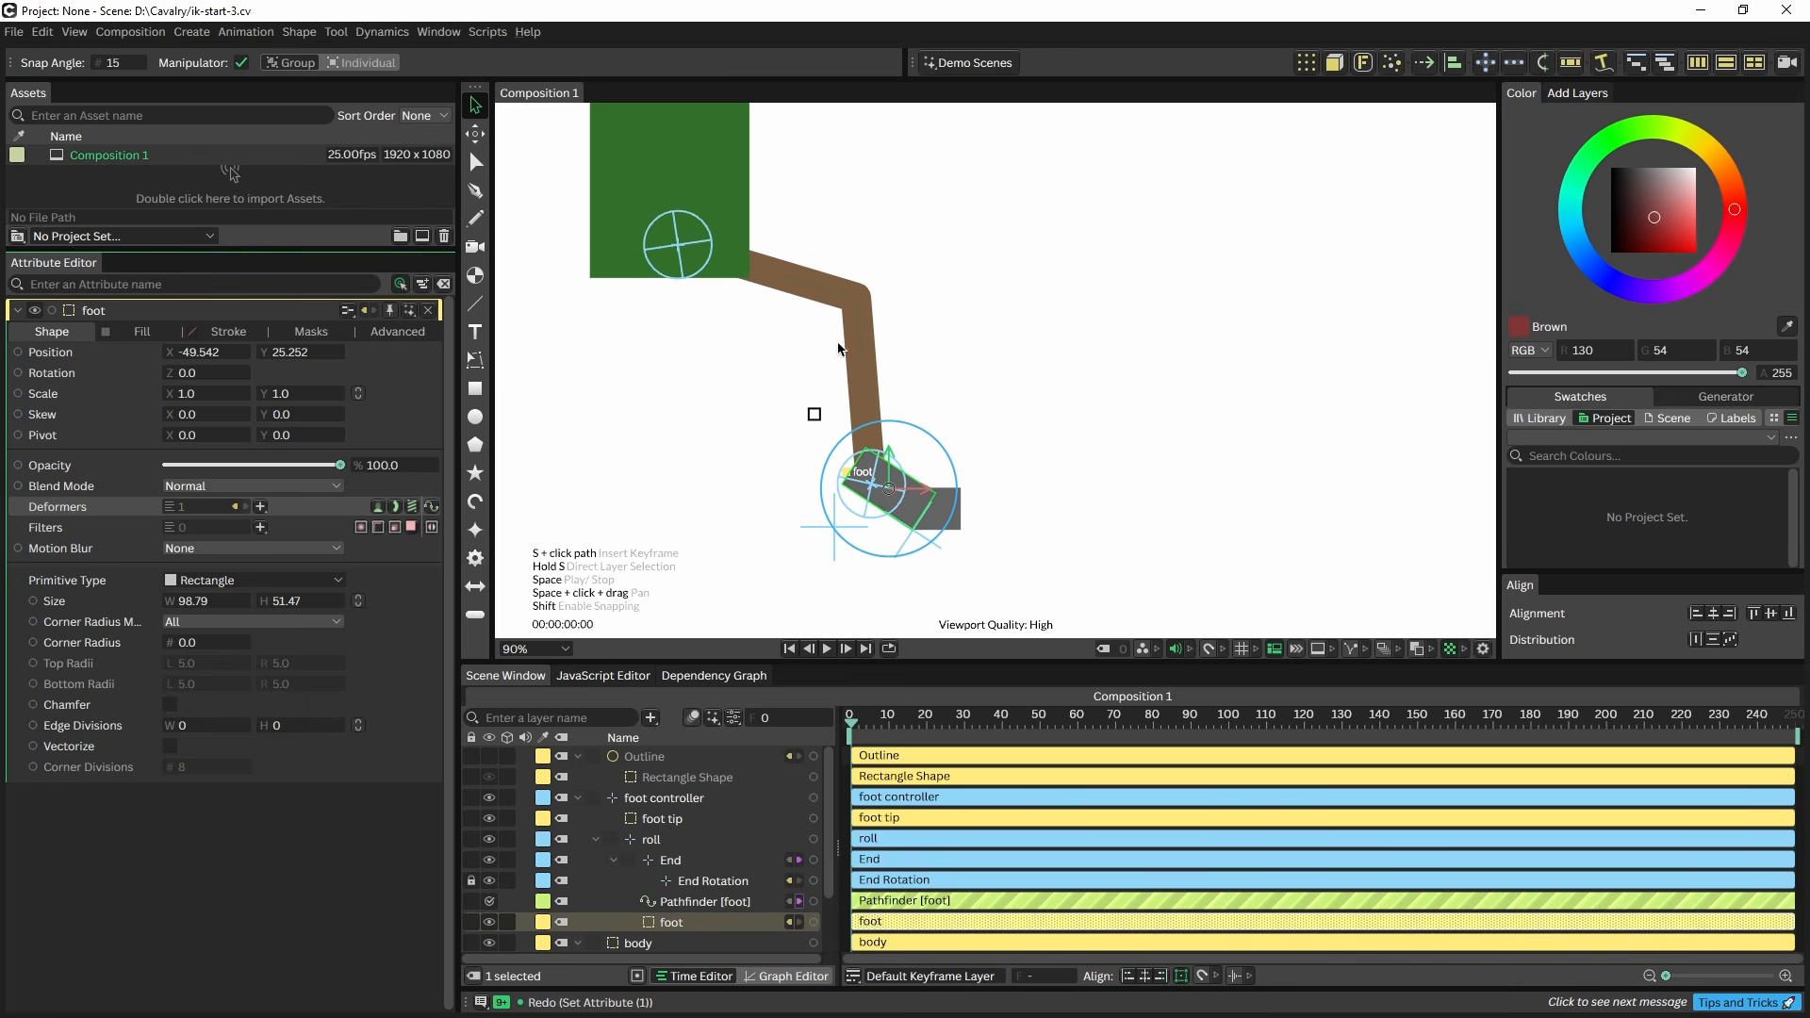
click(703, 436)
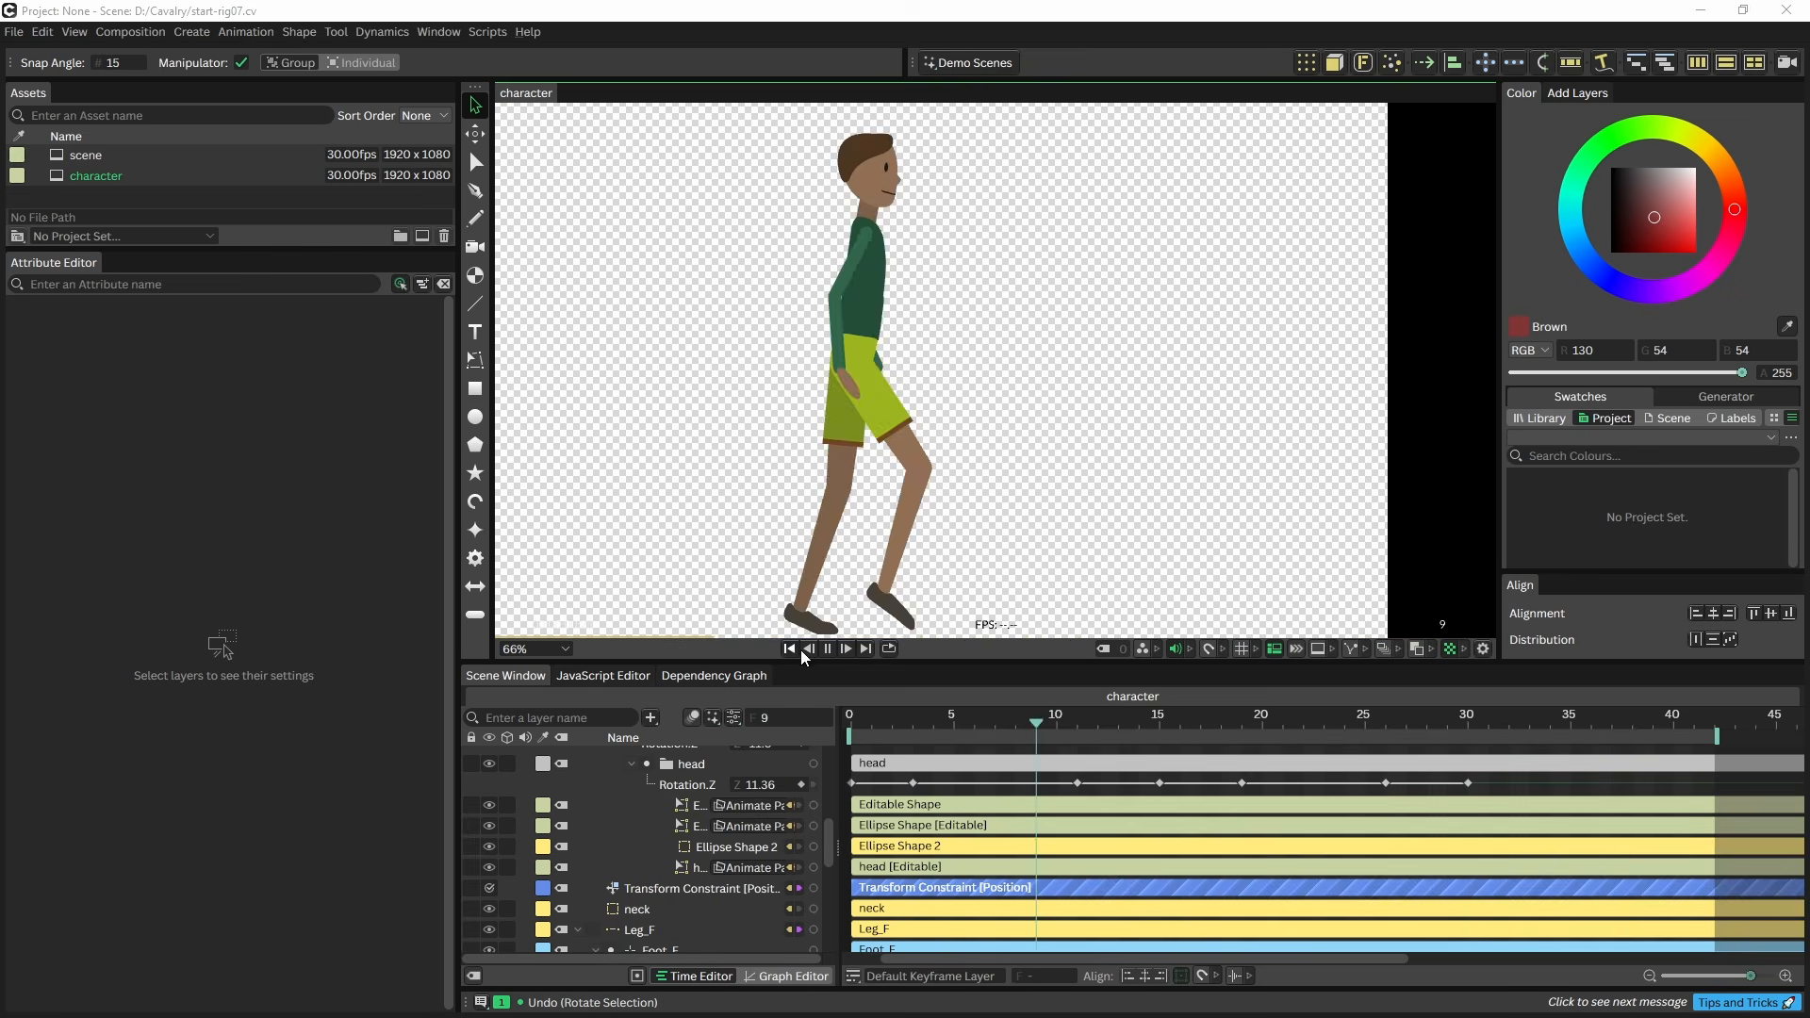
- Stop the walk playback at frame 29 and rotate the character's body-upper shape to about 3.8°
key(space)
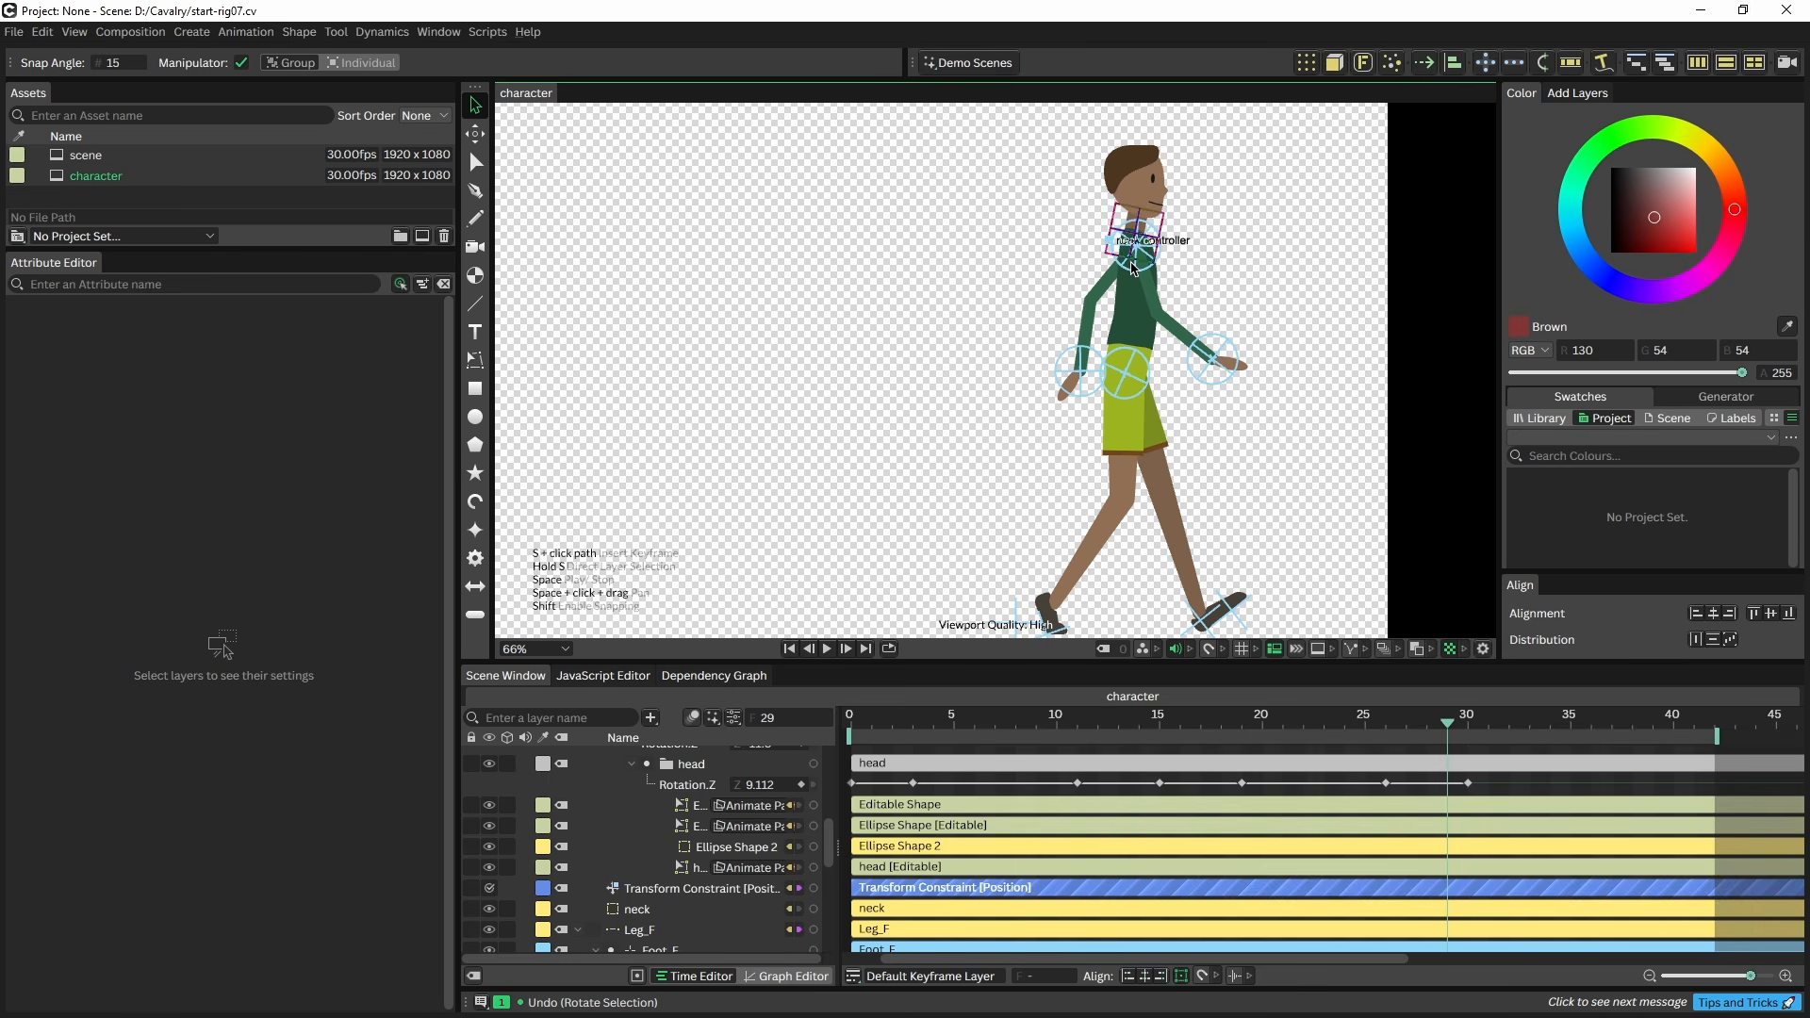
click(1112, 348)
drag(1112, 308, 1099, 273)
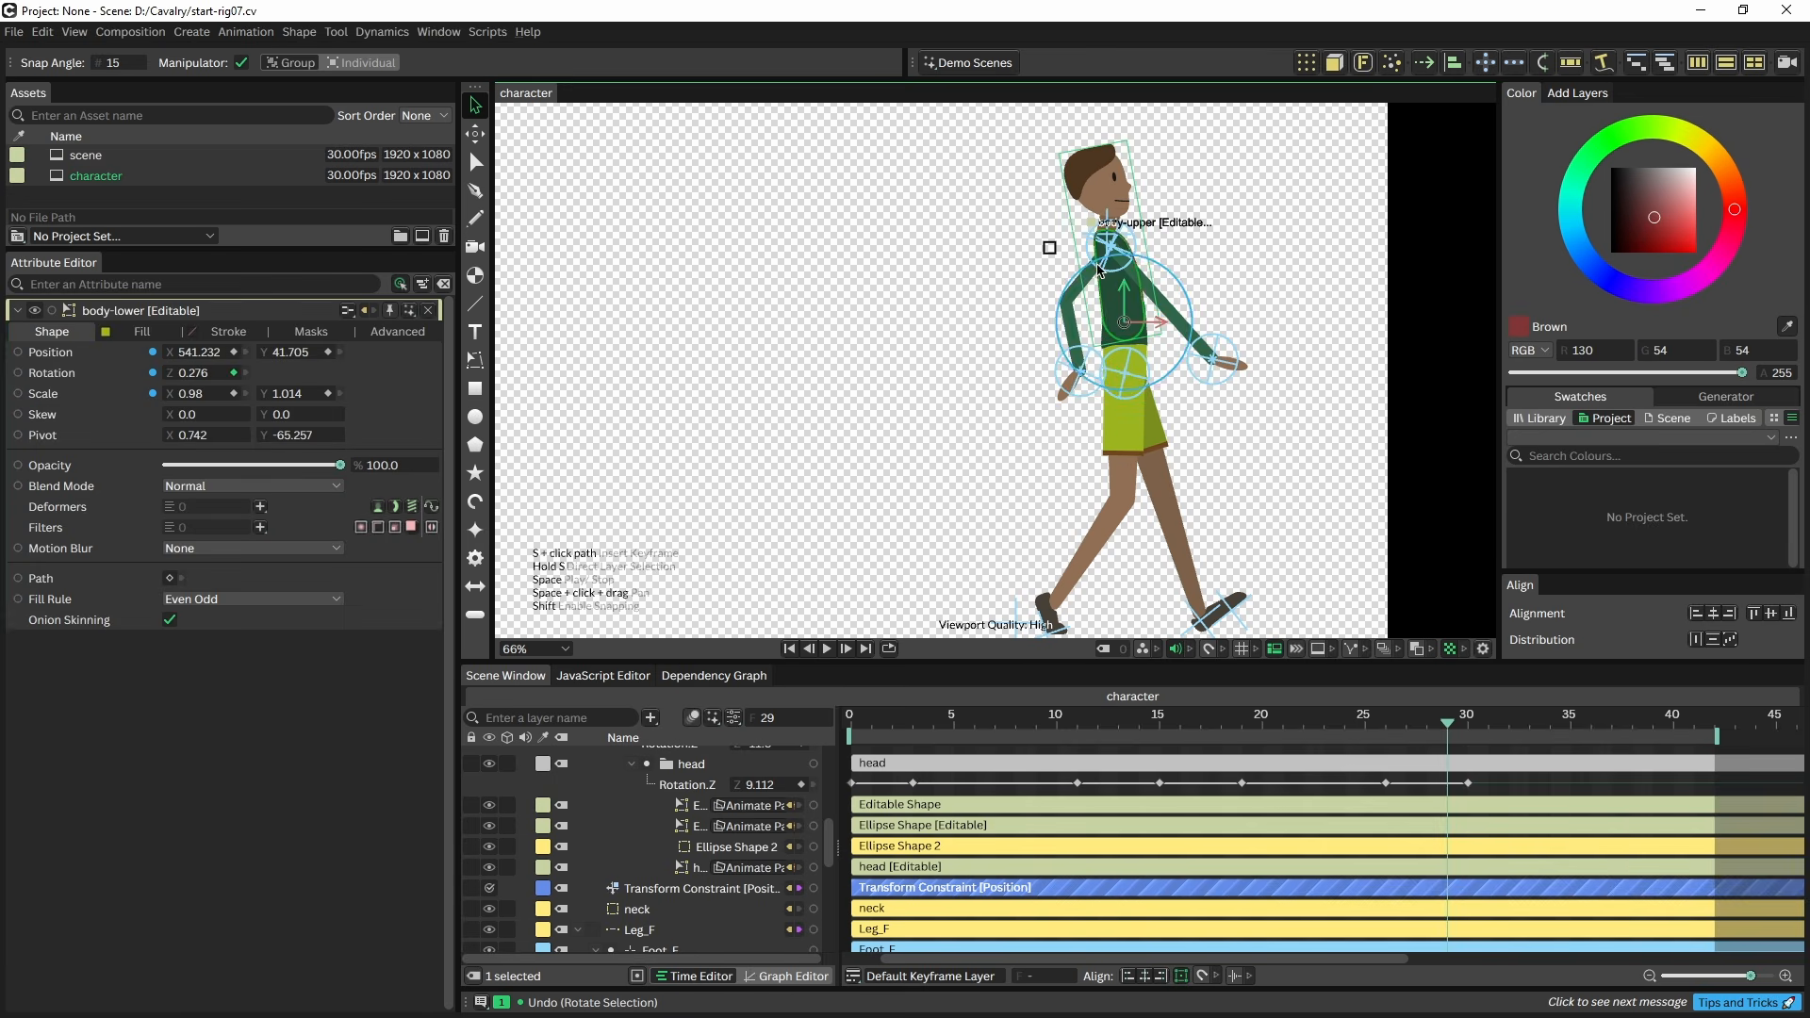
click(1112, 228)
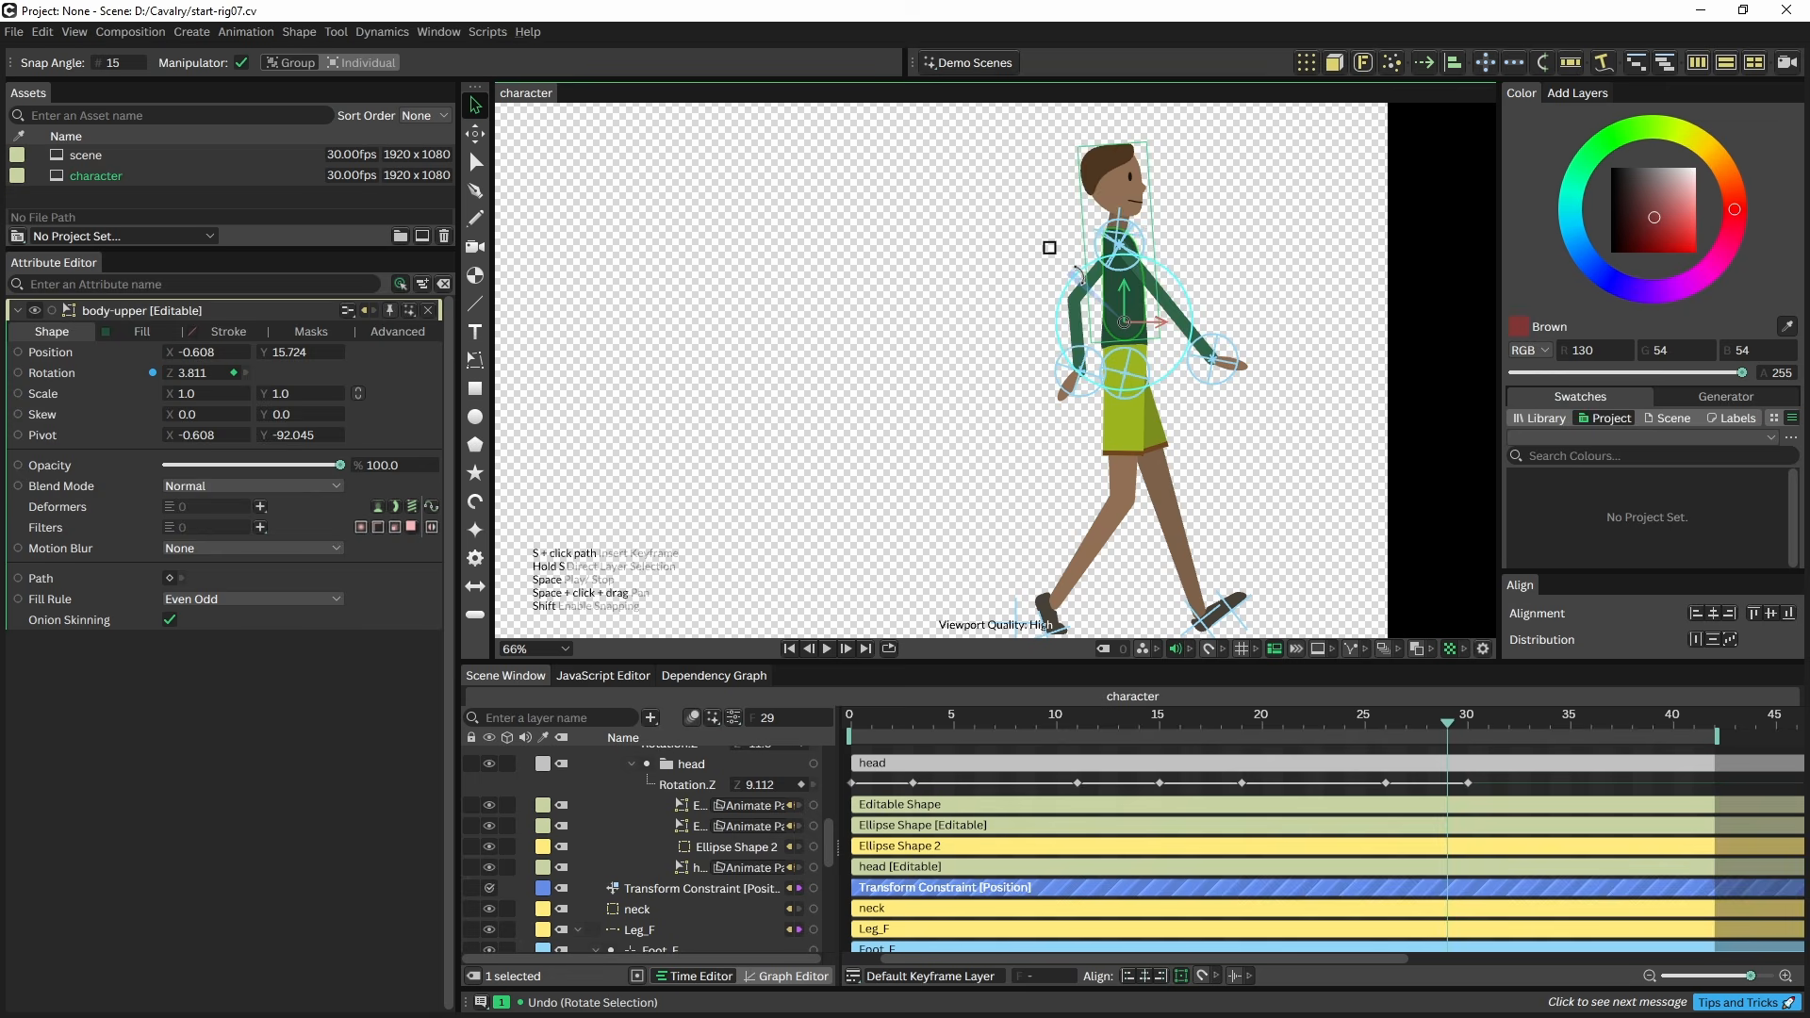
- Select the neck controller and try rotating it to test how the head follows
click(1121, 229)
drag(1057, 214, 1079, 186)
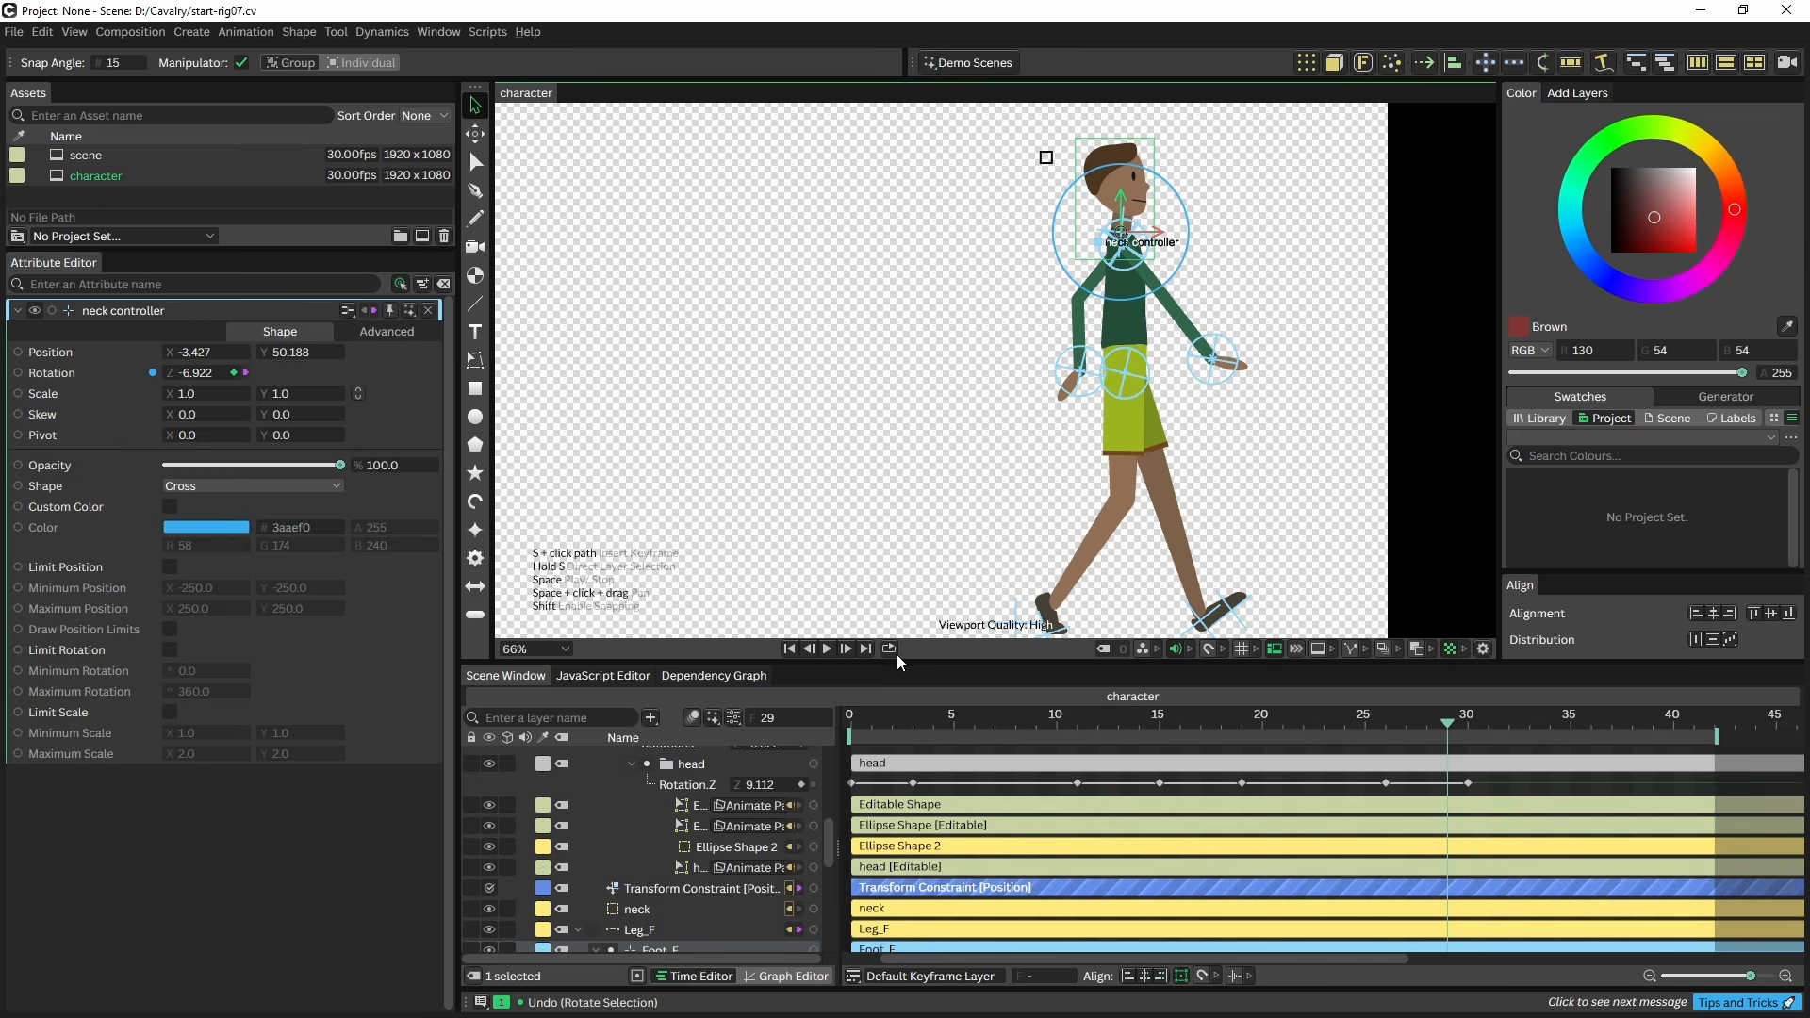
- Enlarge the Scene Window and examine the position Transform Constraint's target and the neck shape's position and rotation connections
drag(926, 660, 926, 608)
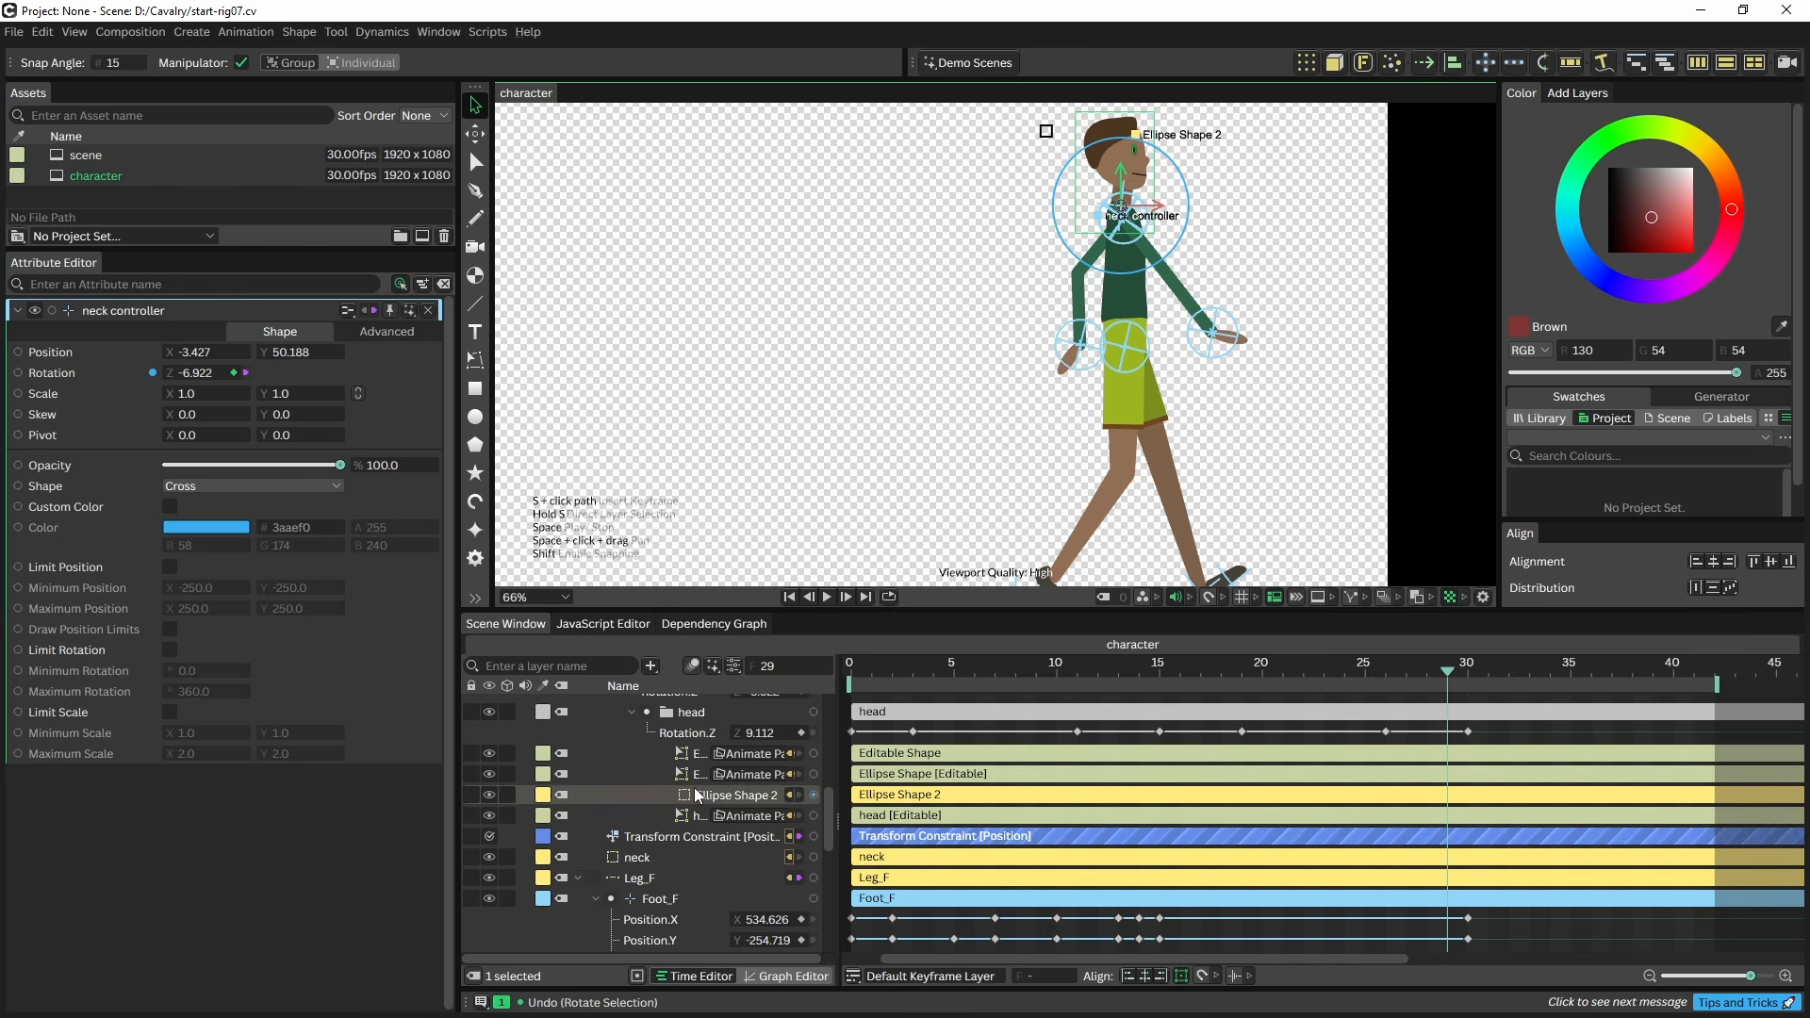
scroll(716, 795, up, 4)
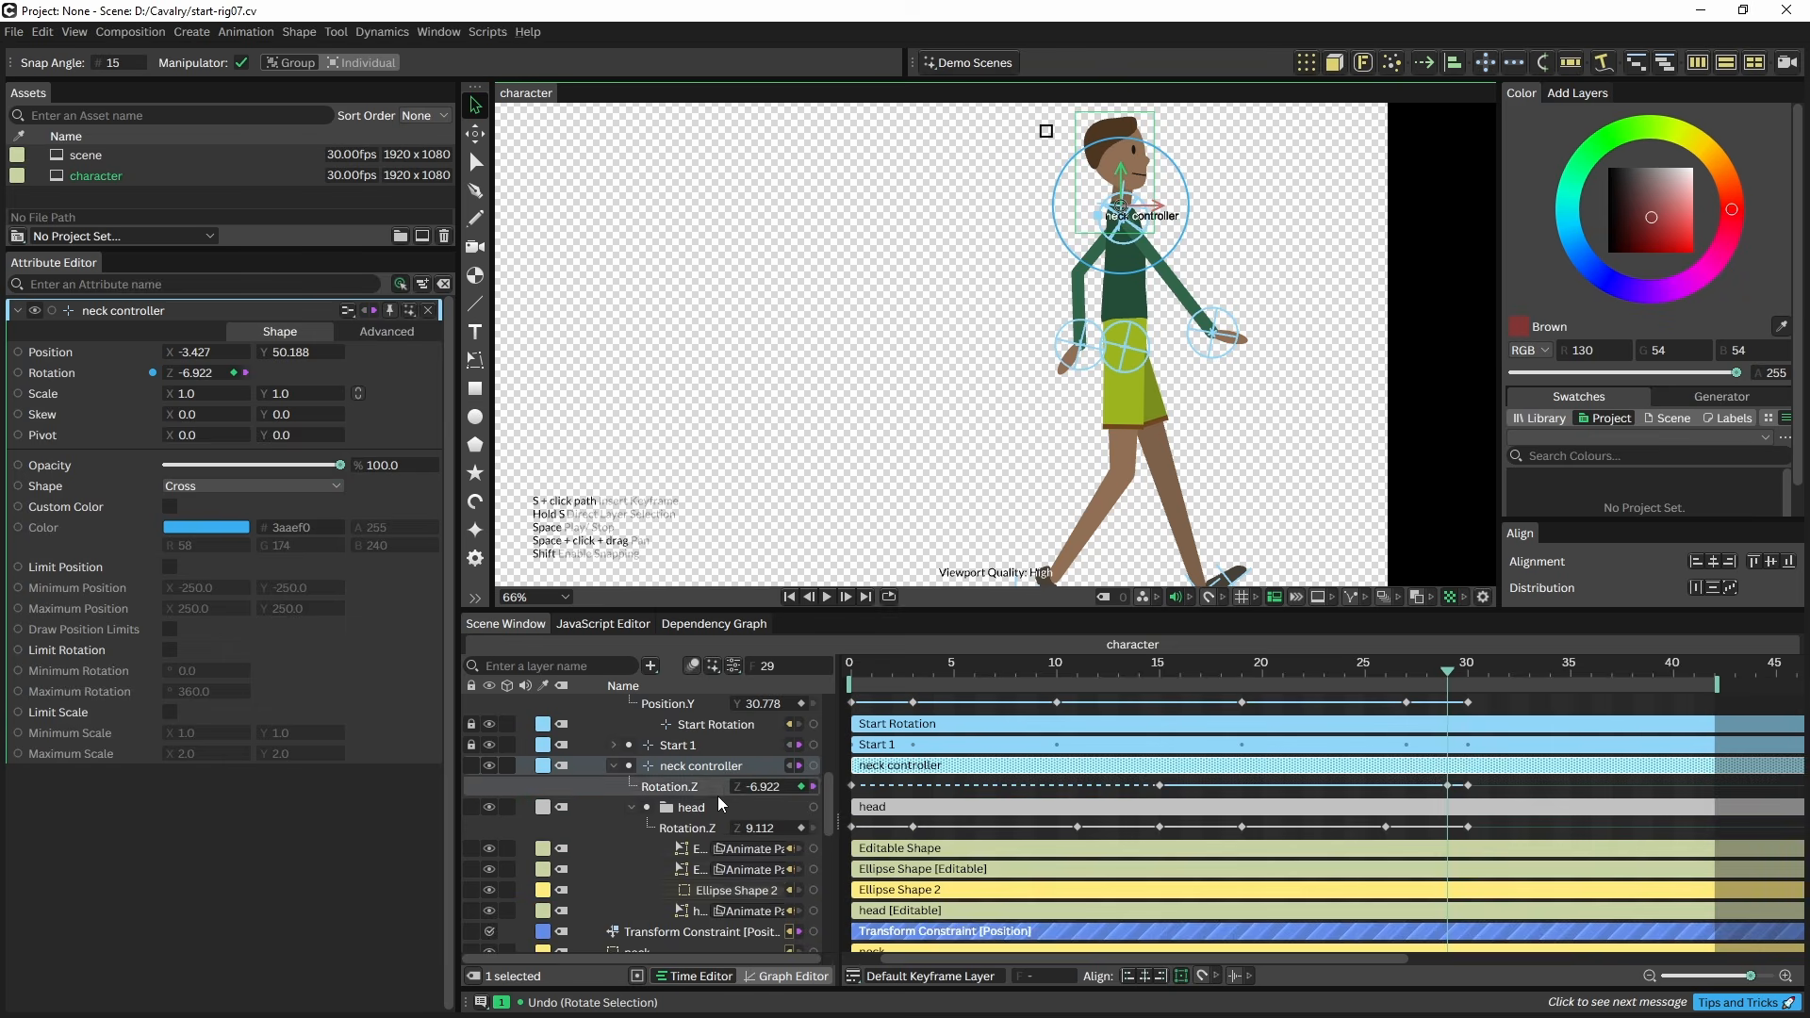
scroll(687, 817, up, 5)
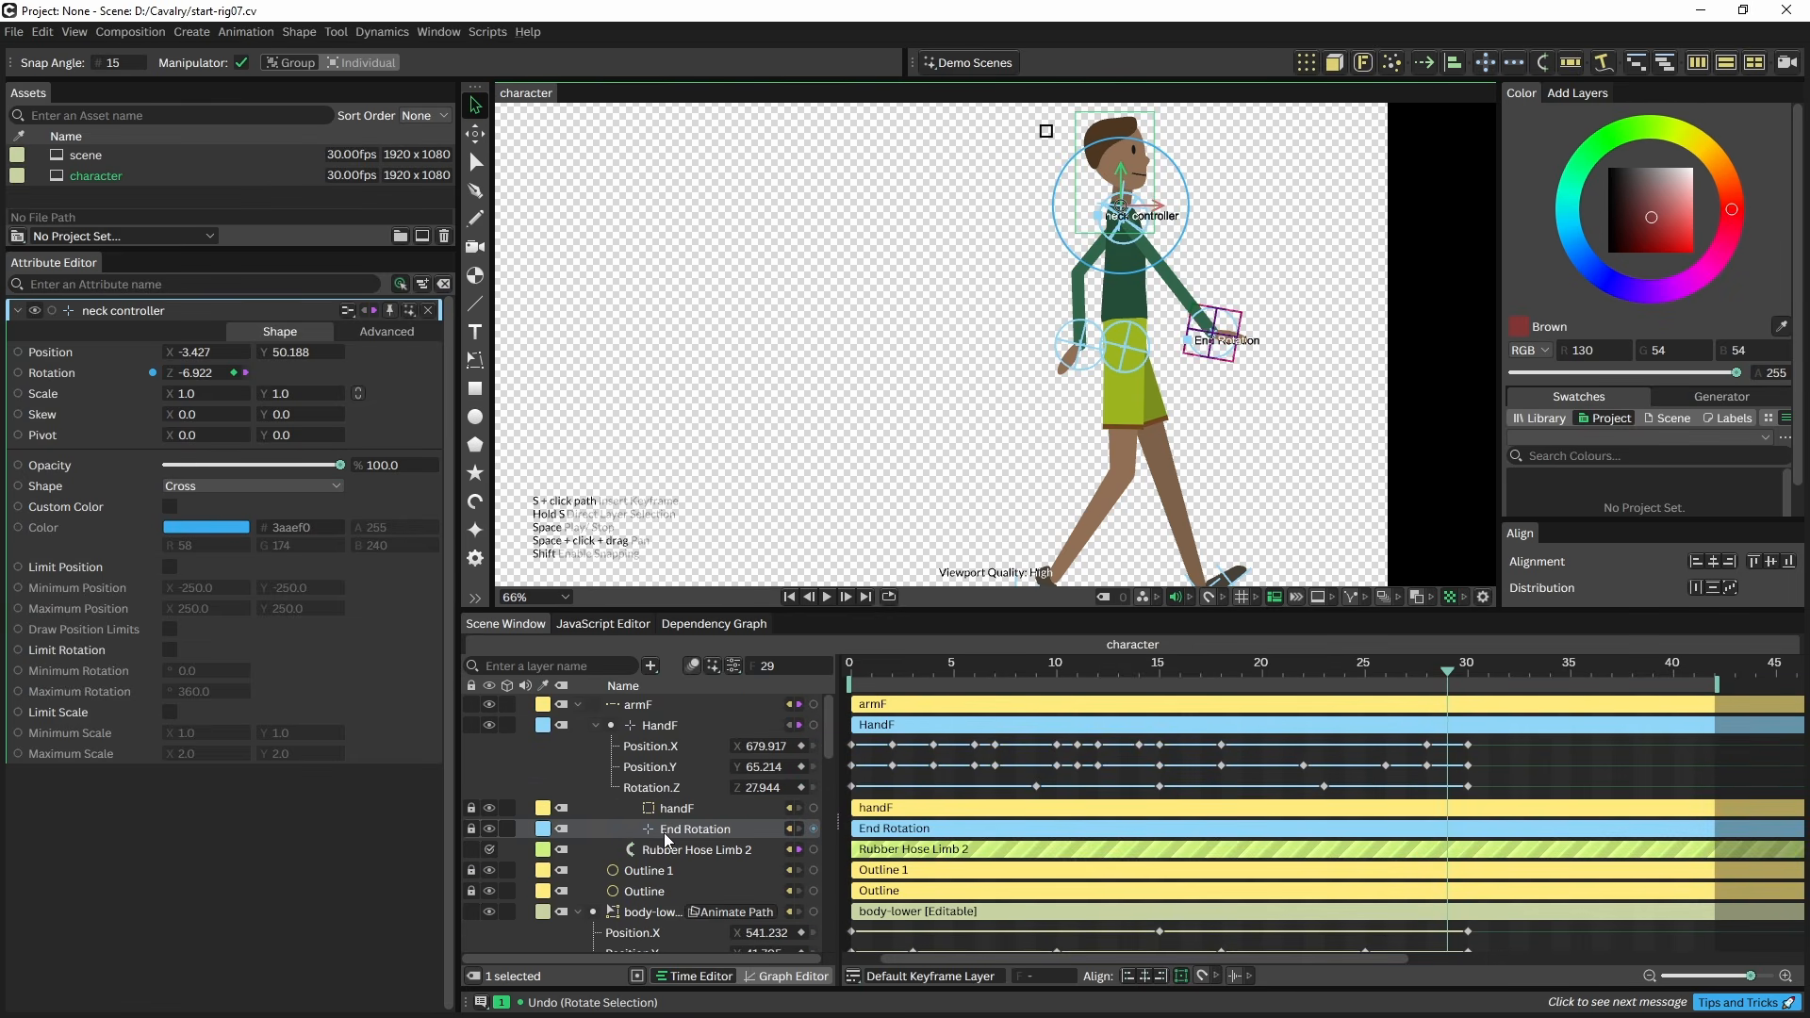
scroll(666, 770, down, 1)
scroll(667, 782, down, 4)
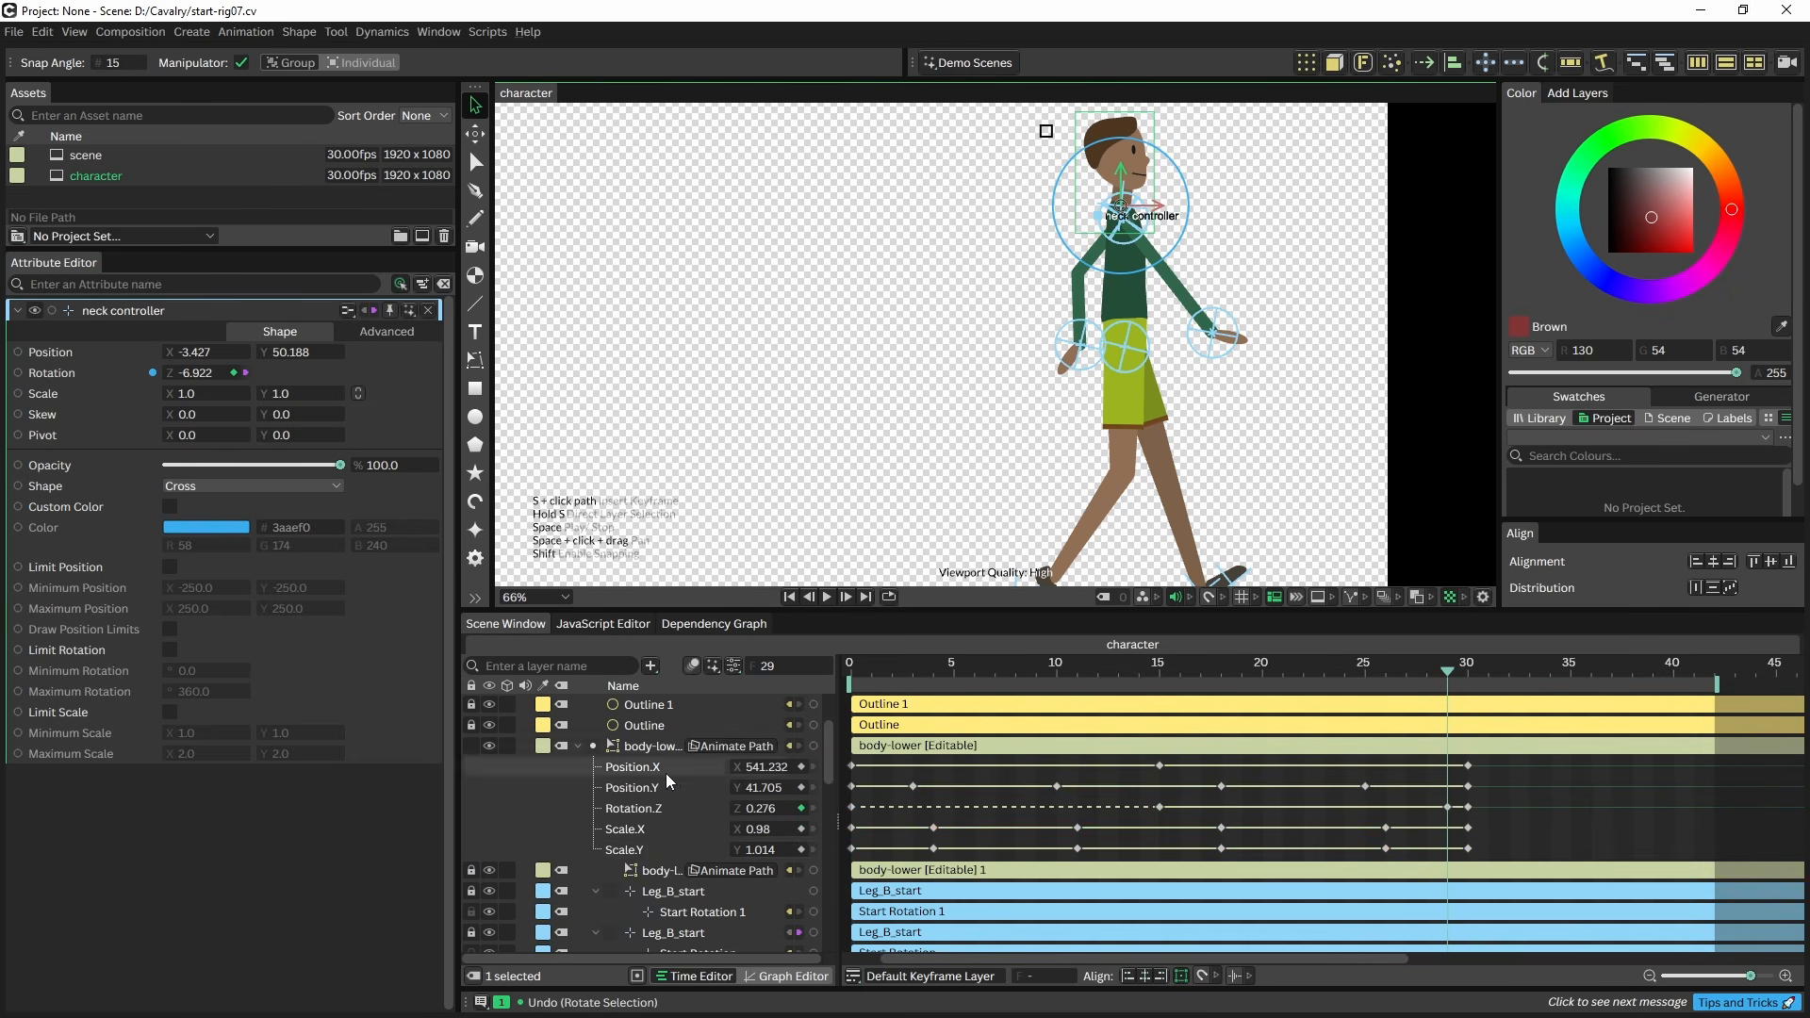
scroll(677, 797, down, 5)
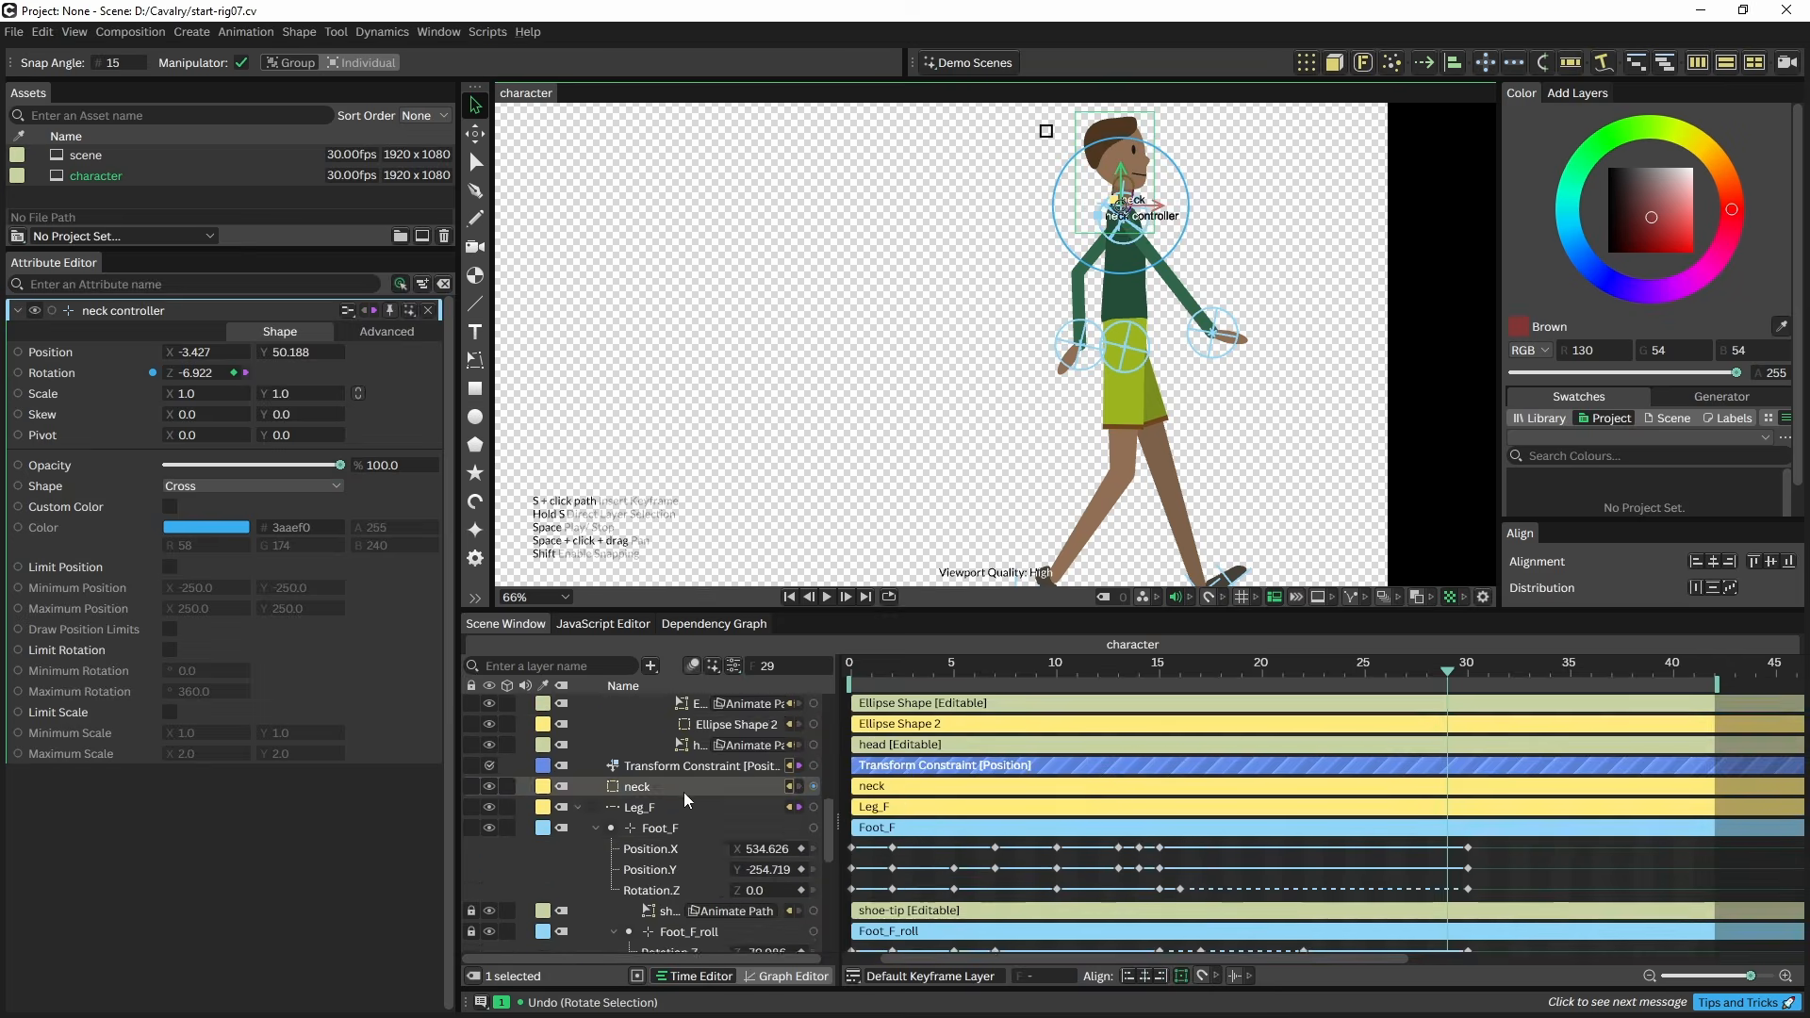
scroll(688, 781, down, 8)
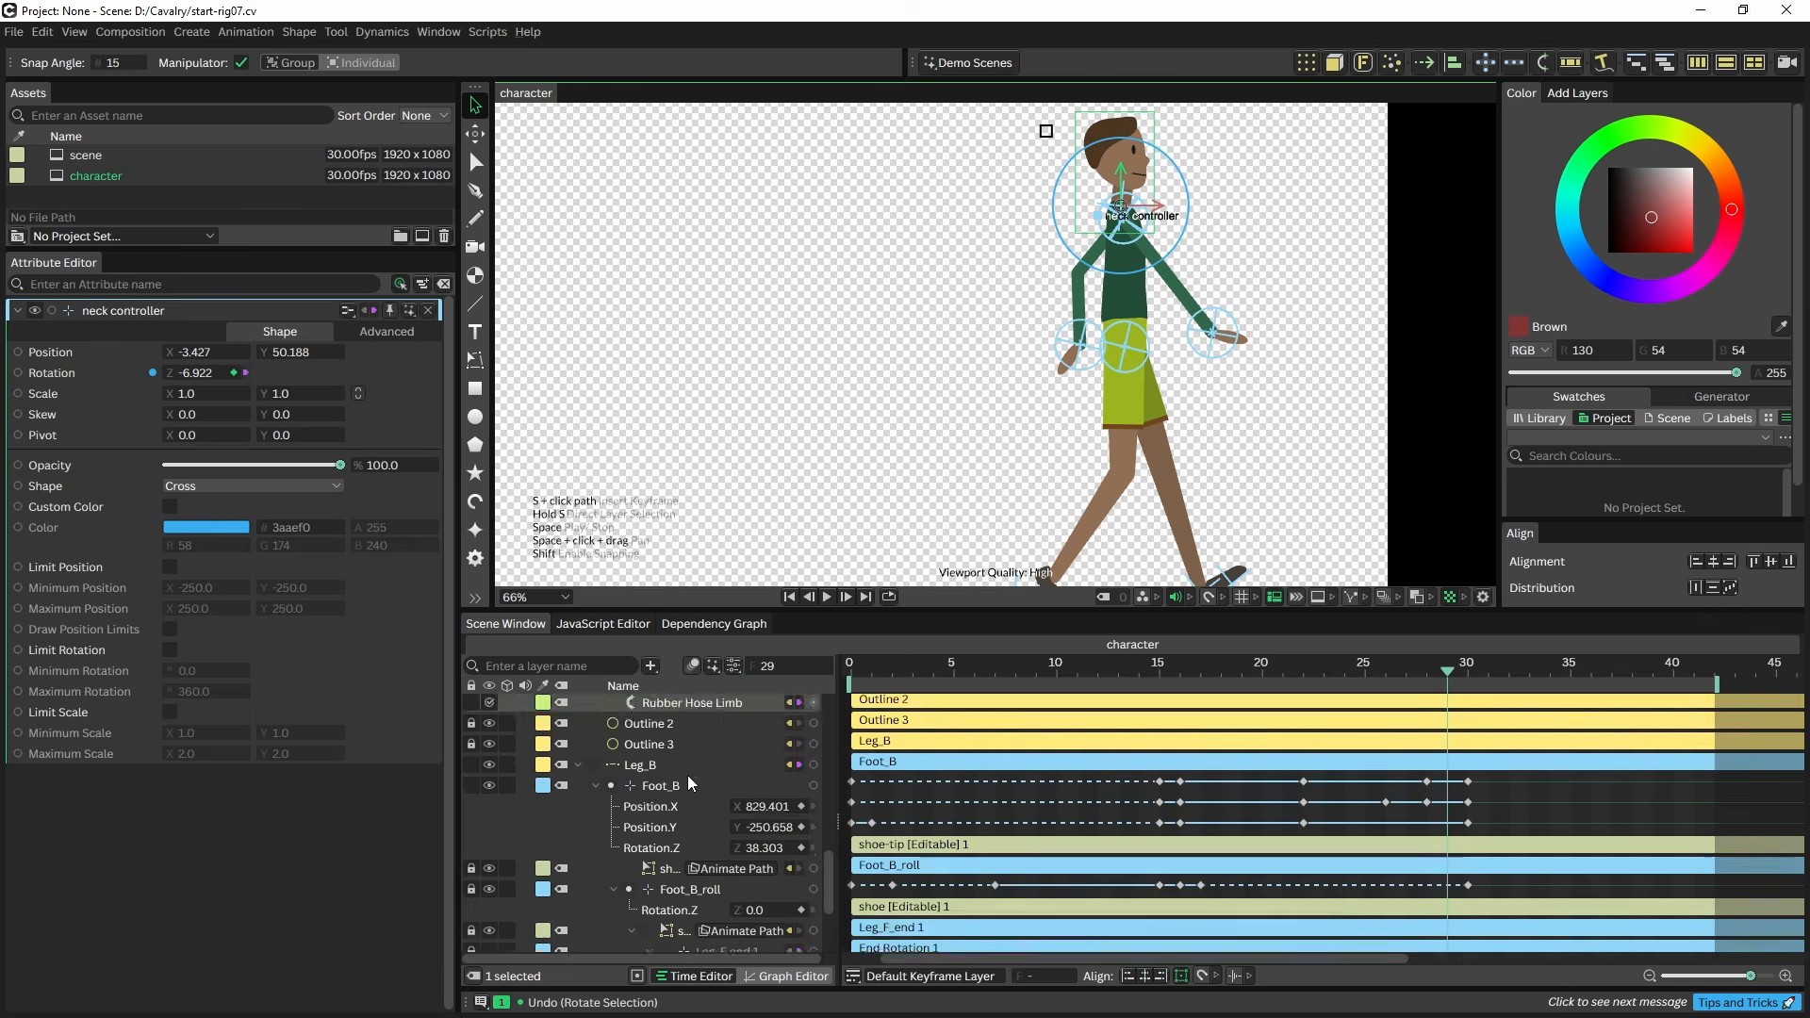
scroll(696, 786, up, 6)
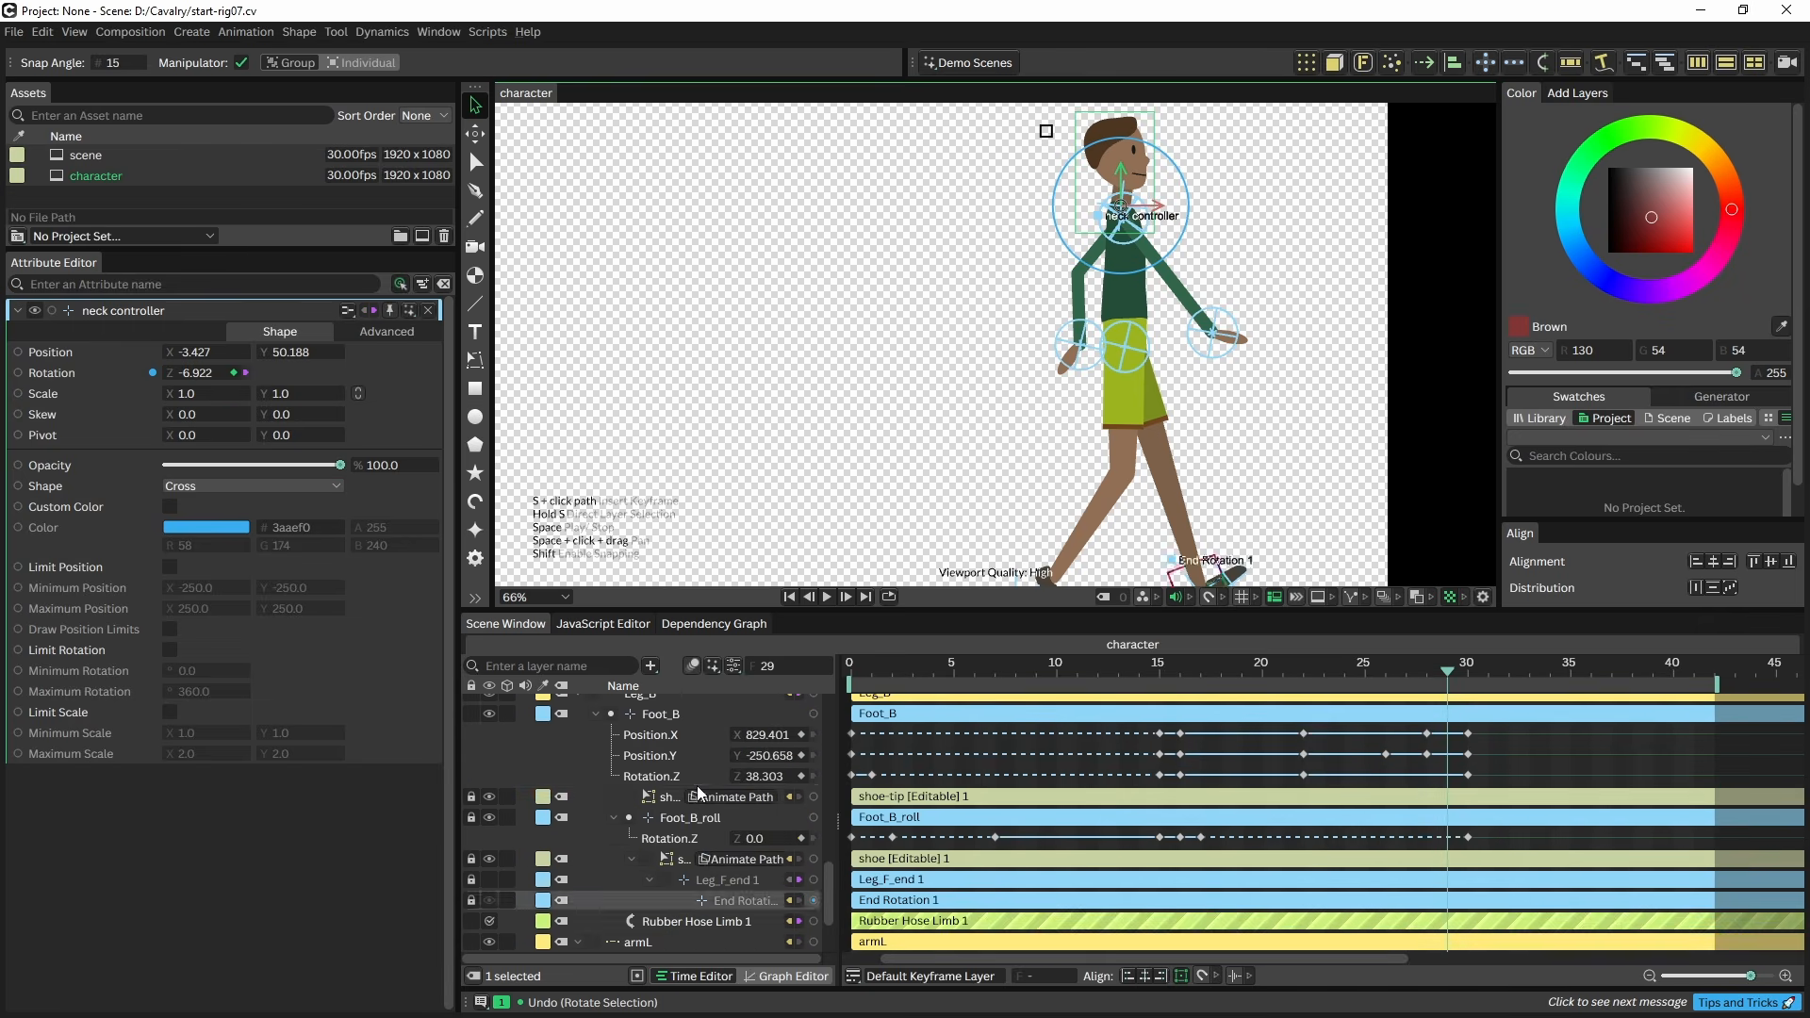
click(690, 796)
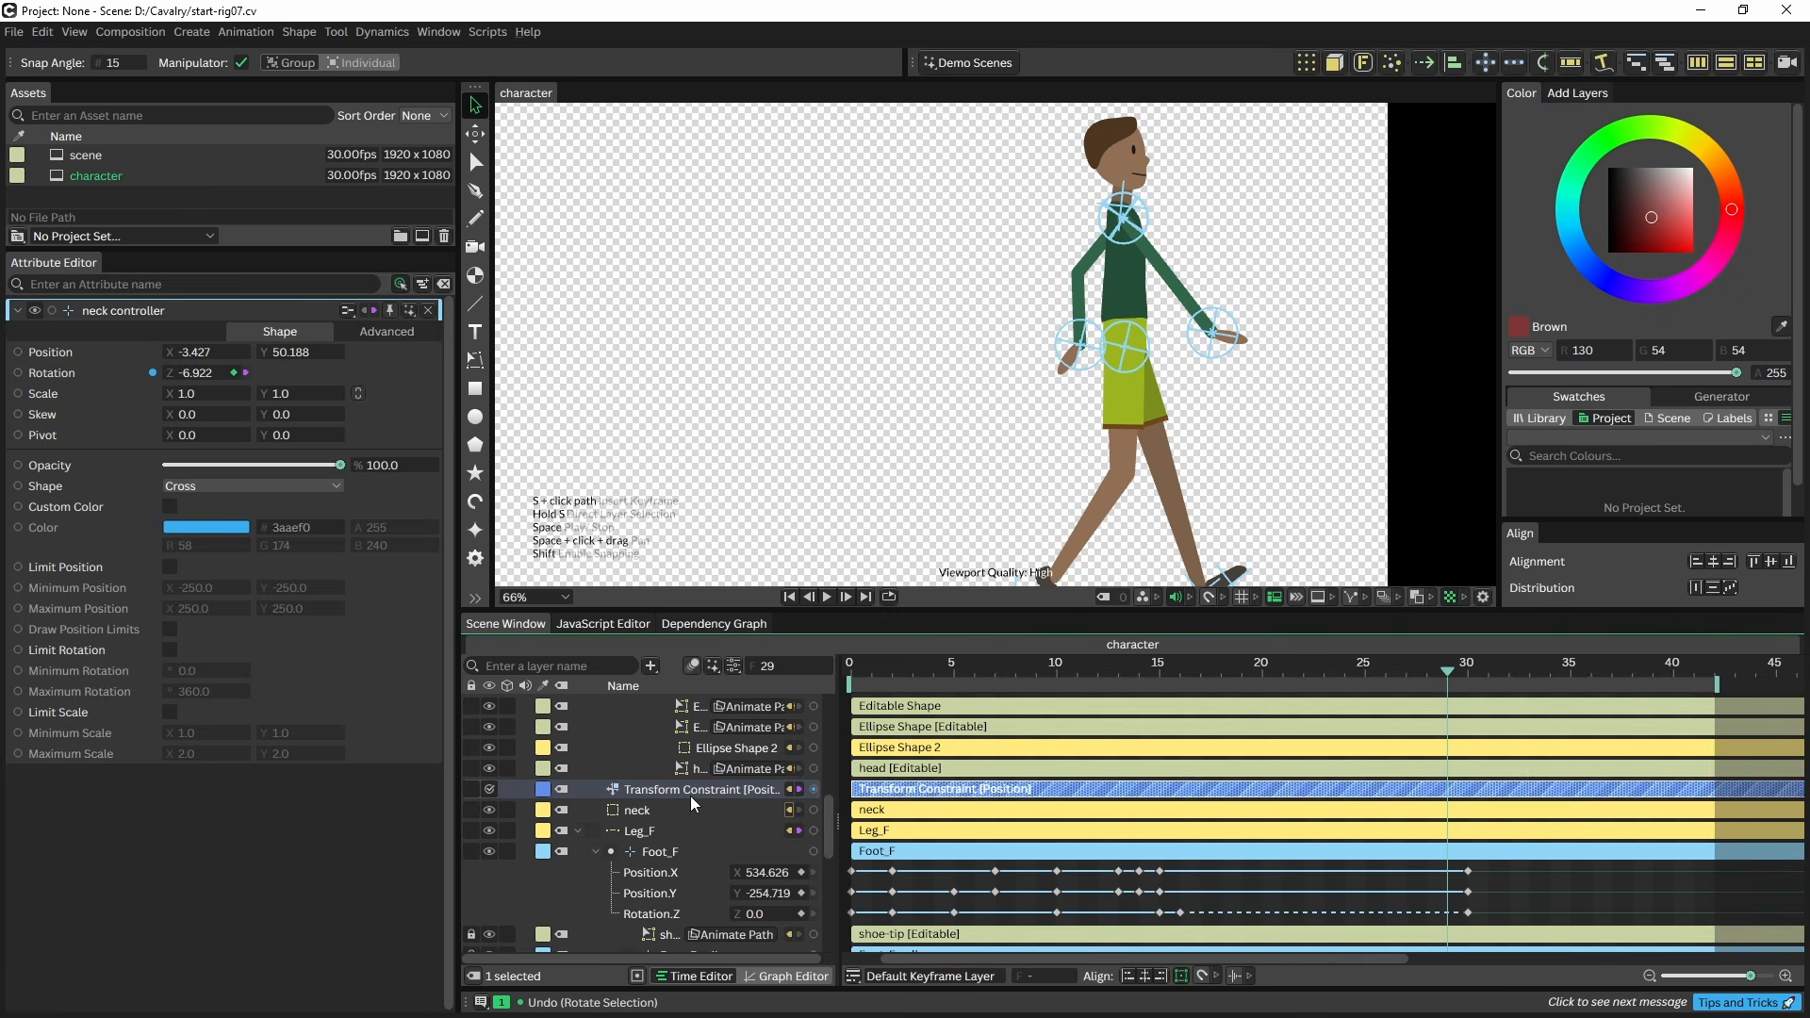
scroll(1059, 169, up, 5)
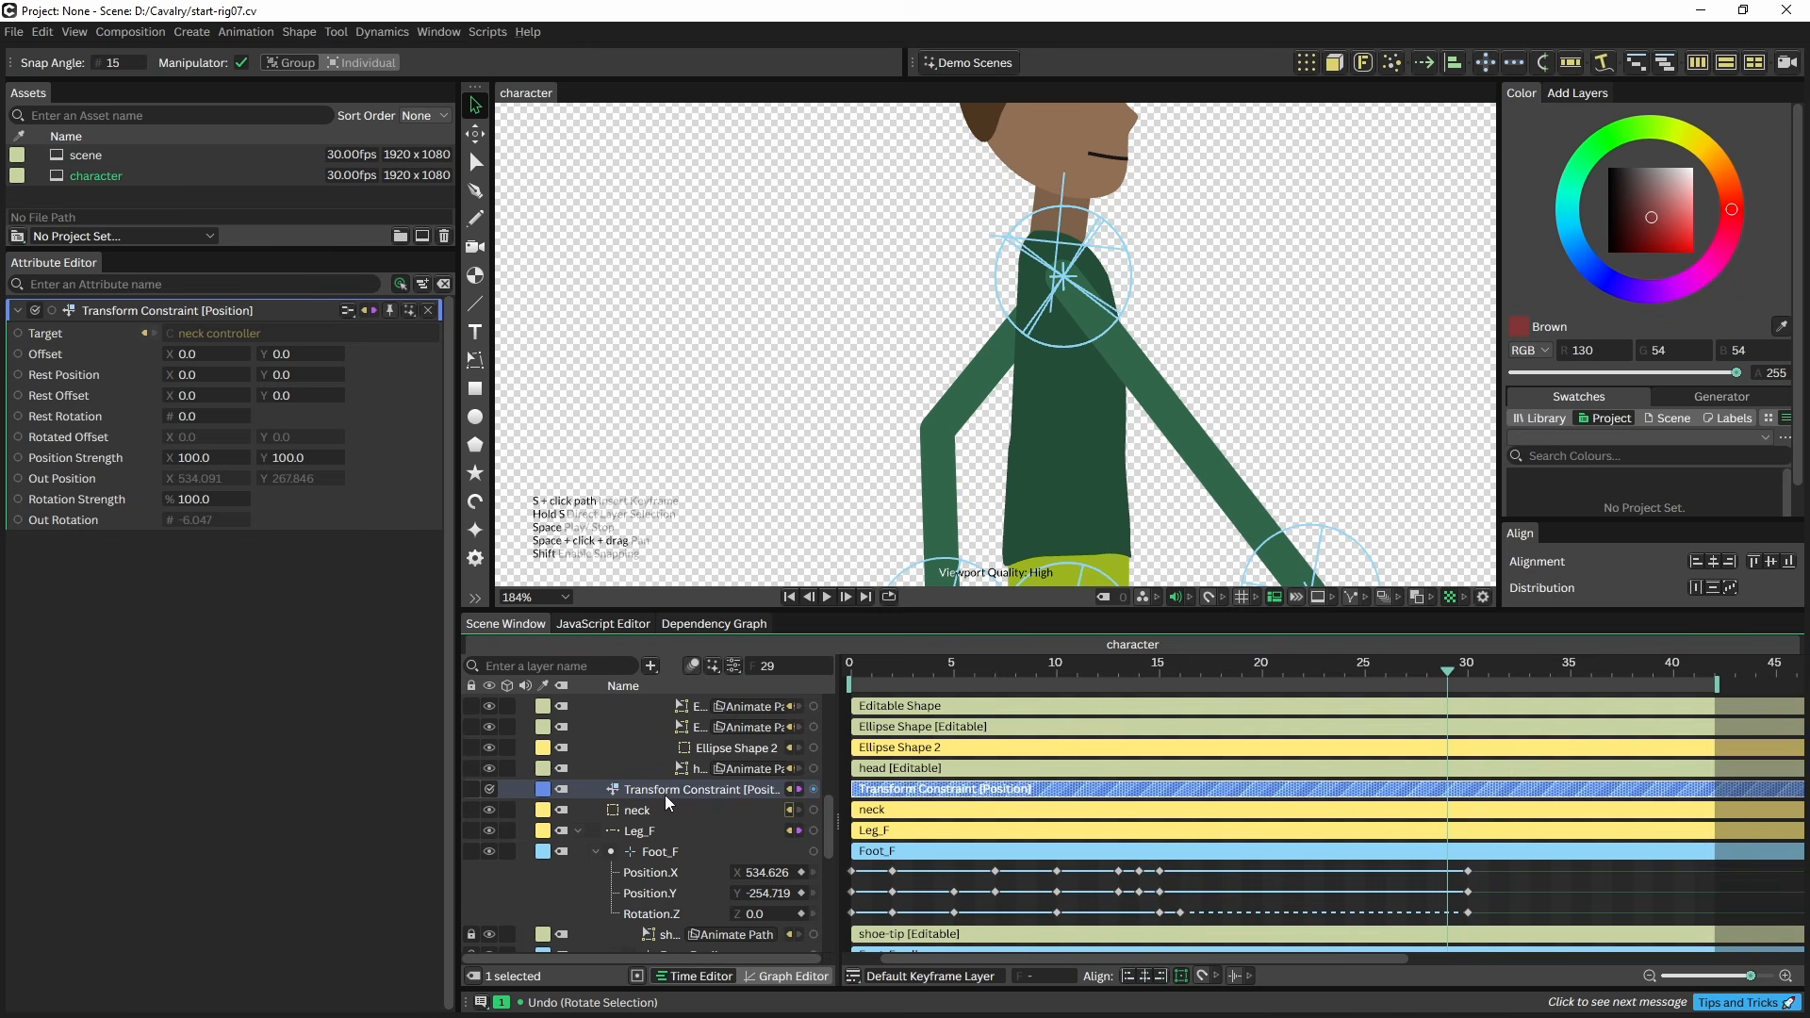
click(643, 809)
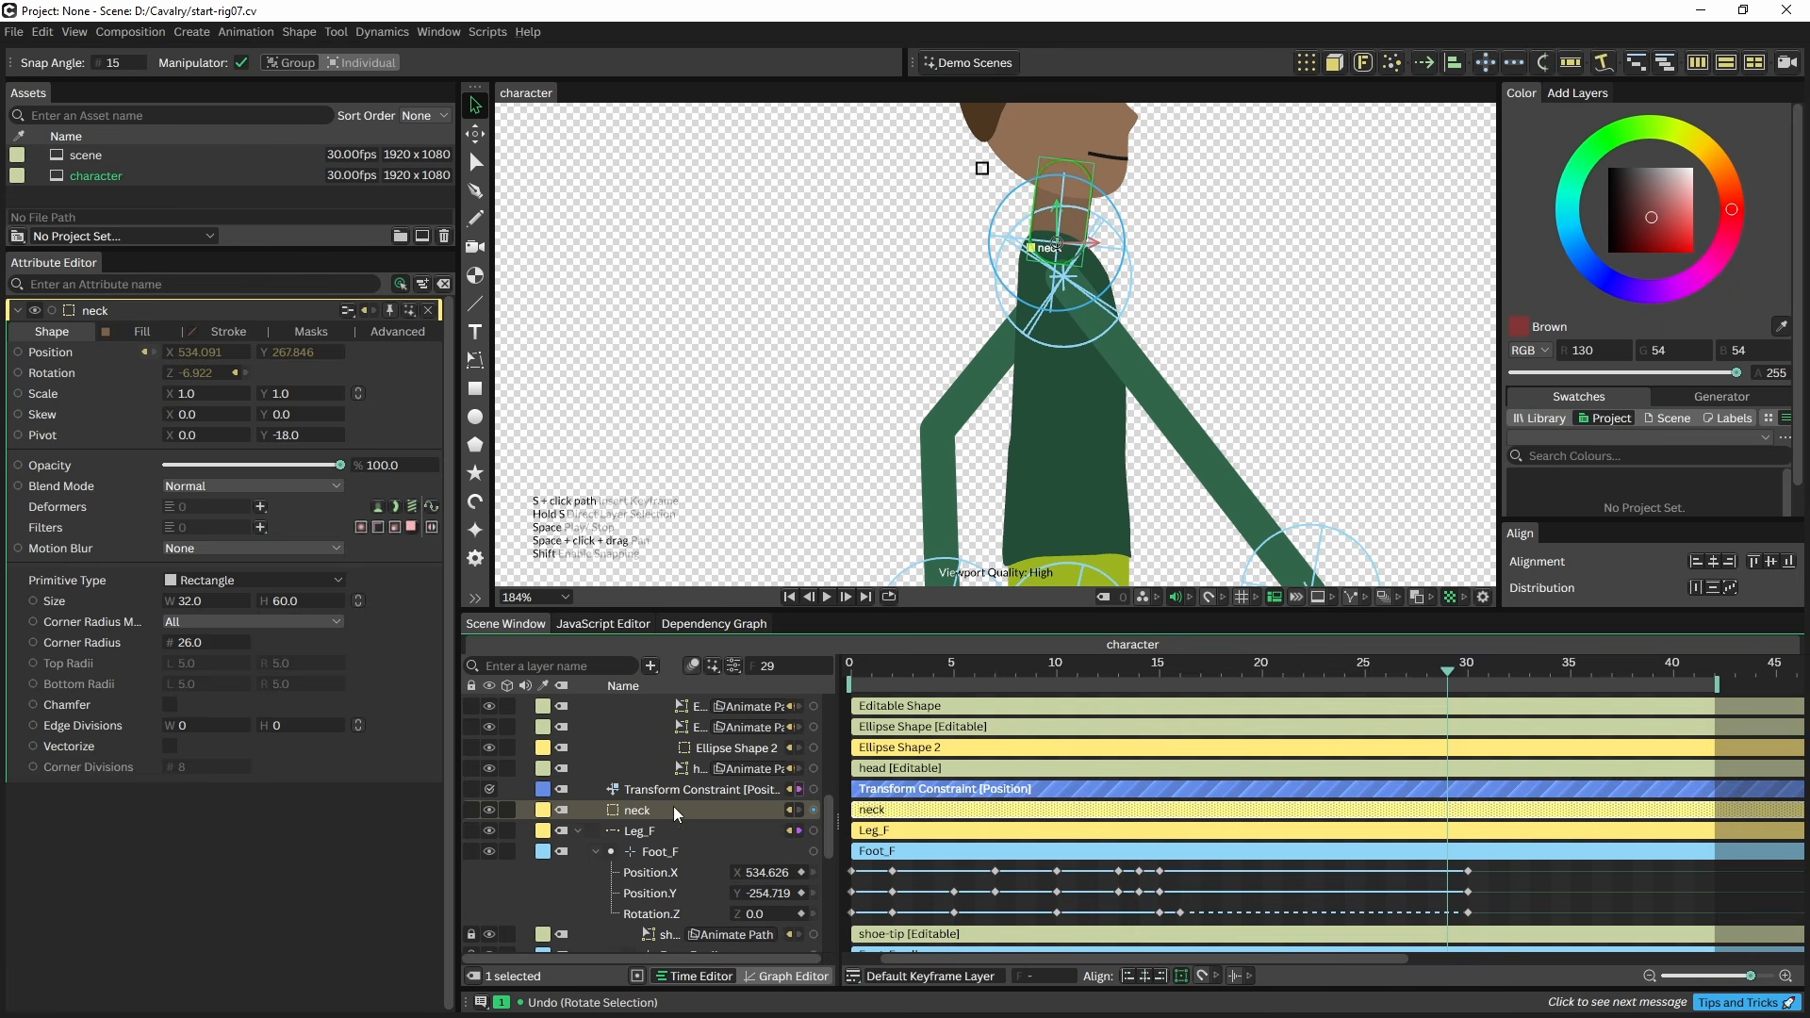
drag(637, 789, 349, 347)
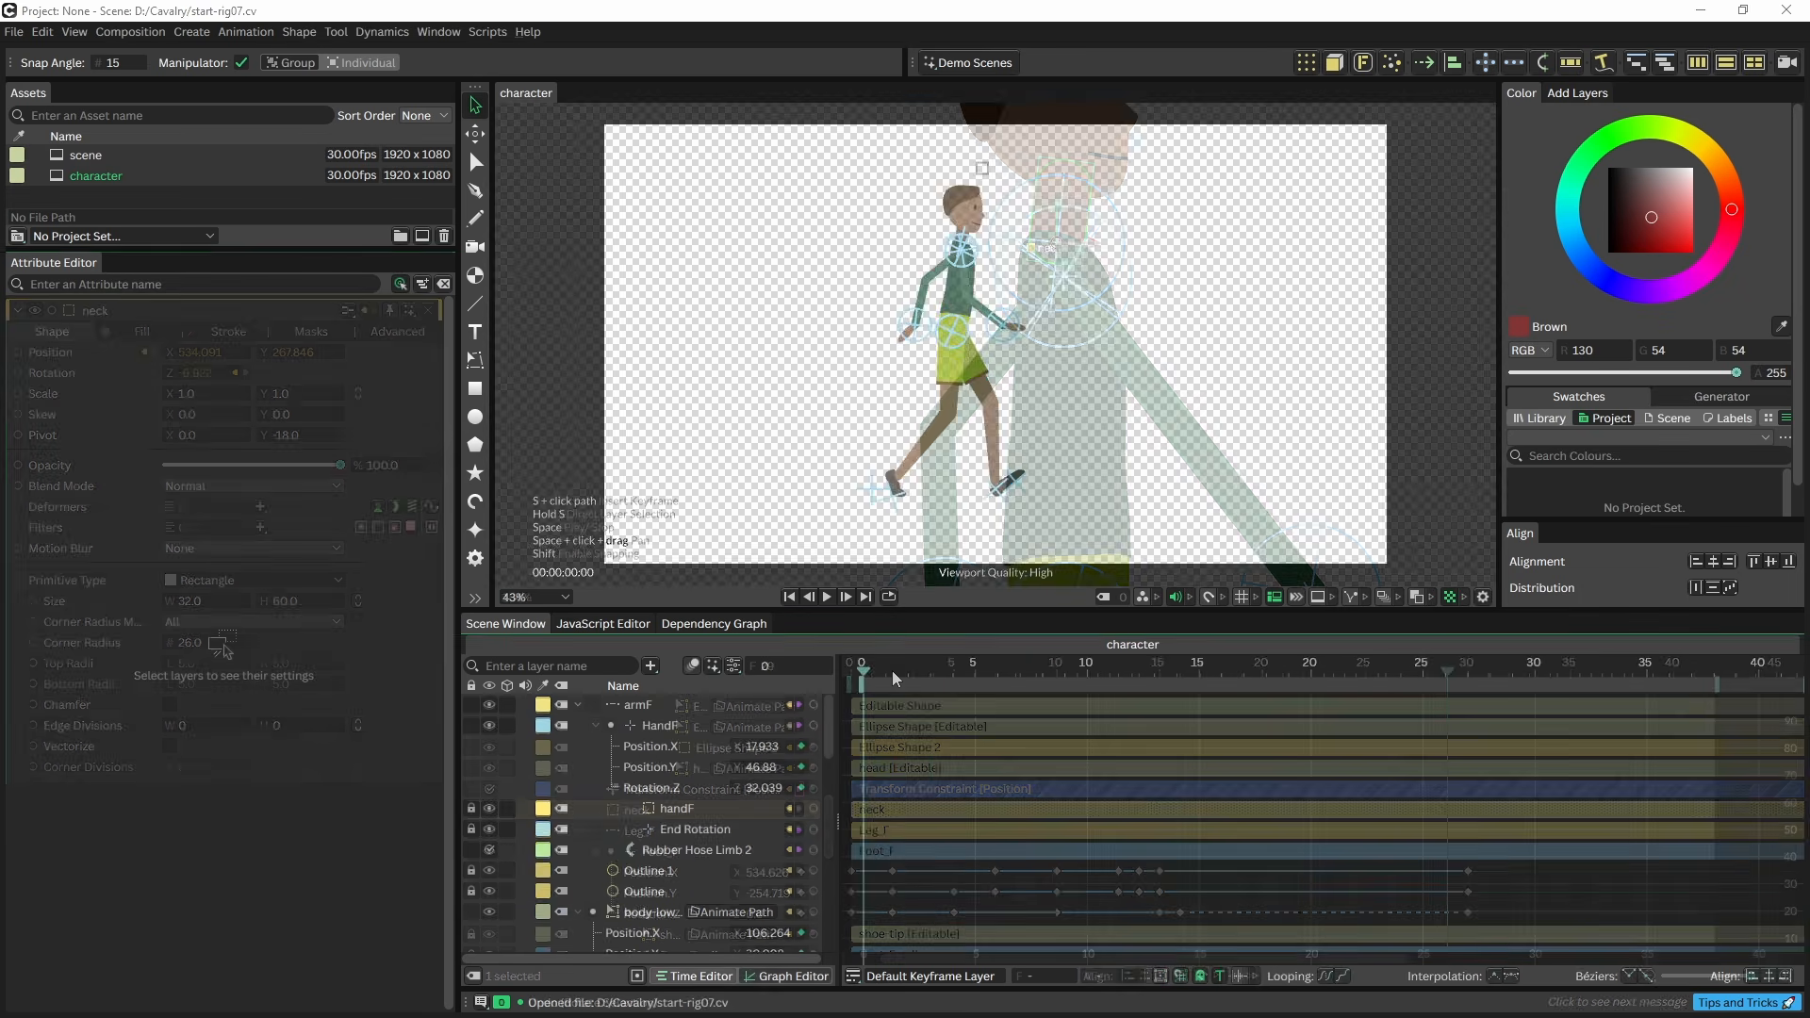
- Move the playhead to frame 10 and open the Control Centre as a floating window
drag(892, 671, 1092, 686)
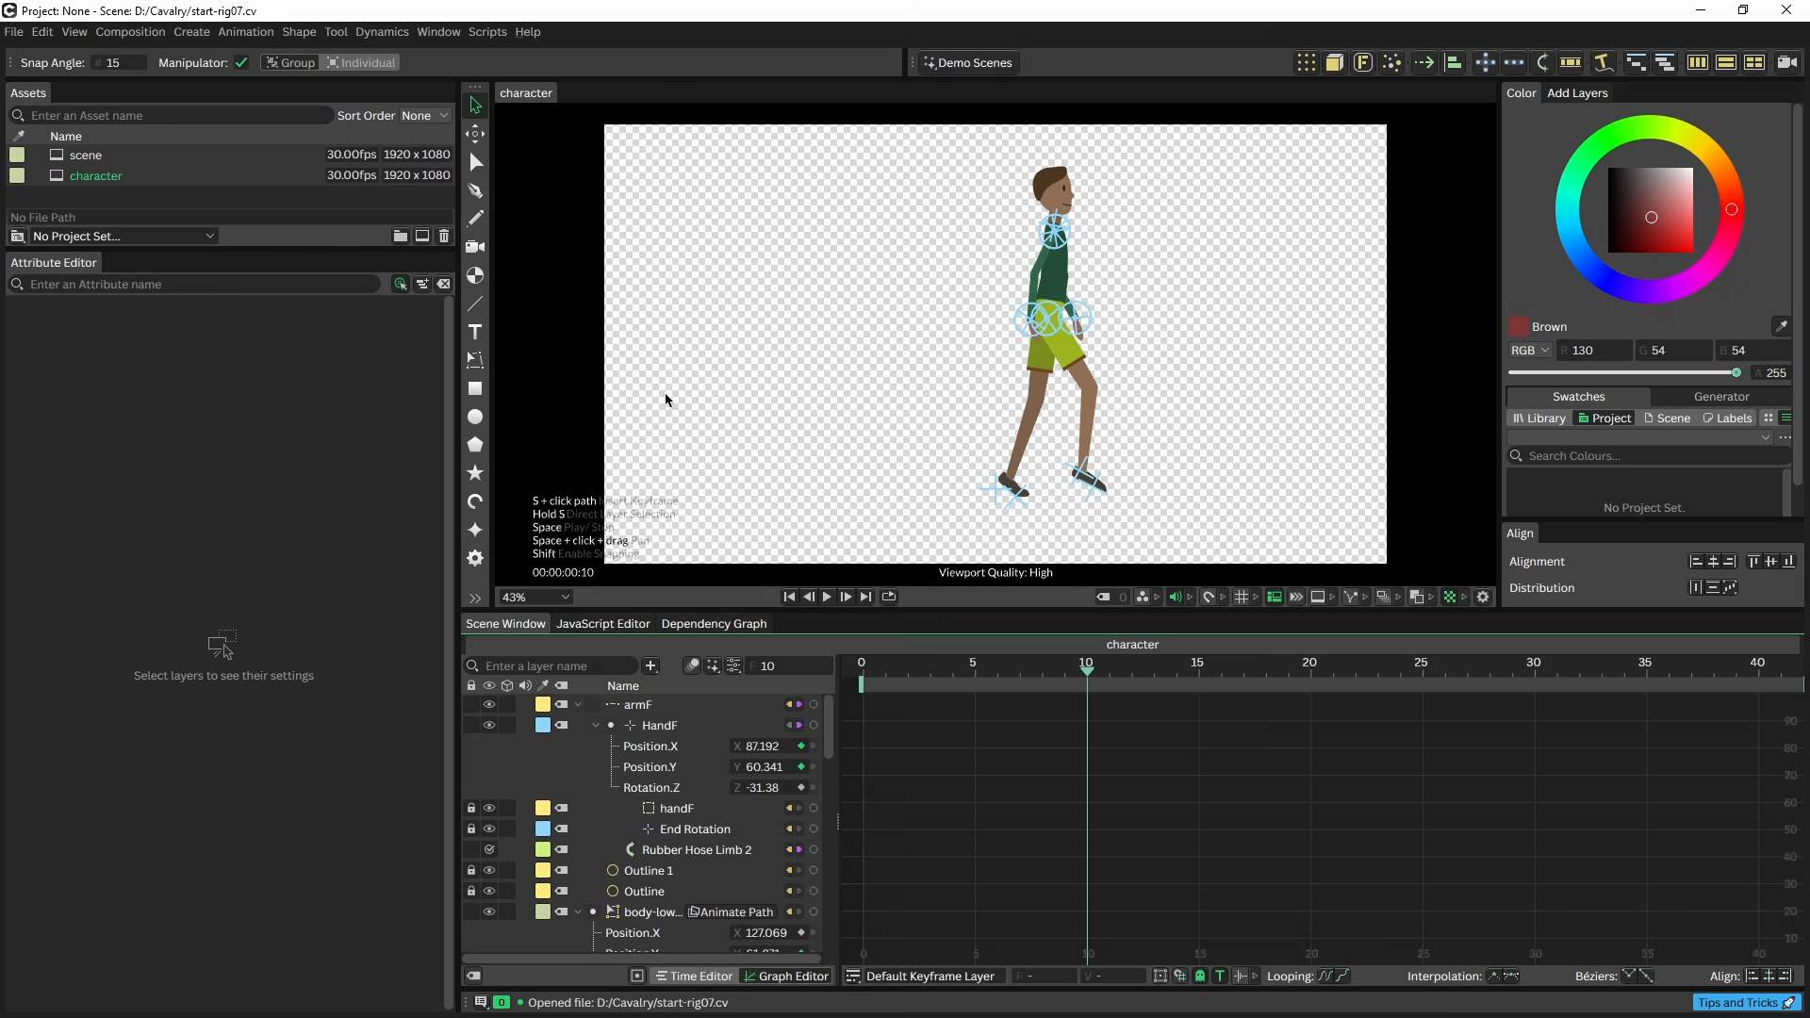
click(439, 31)
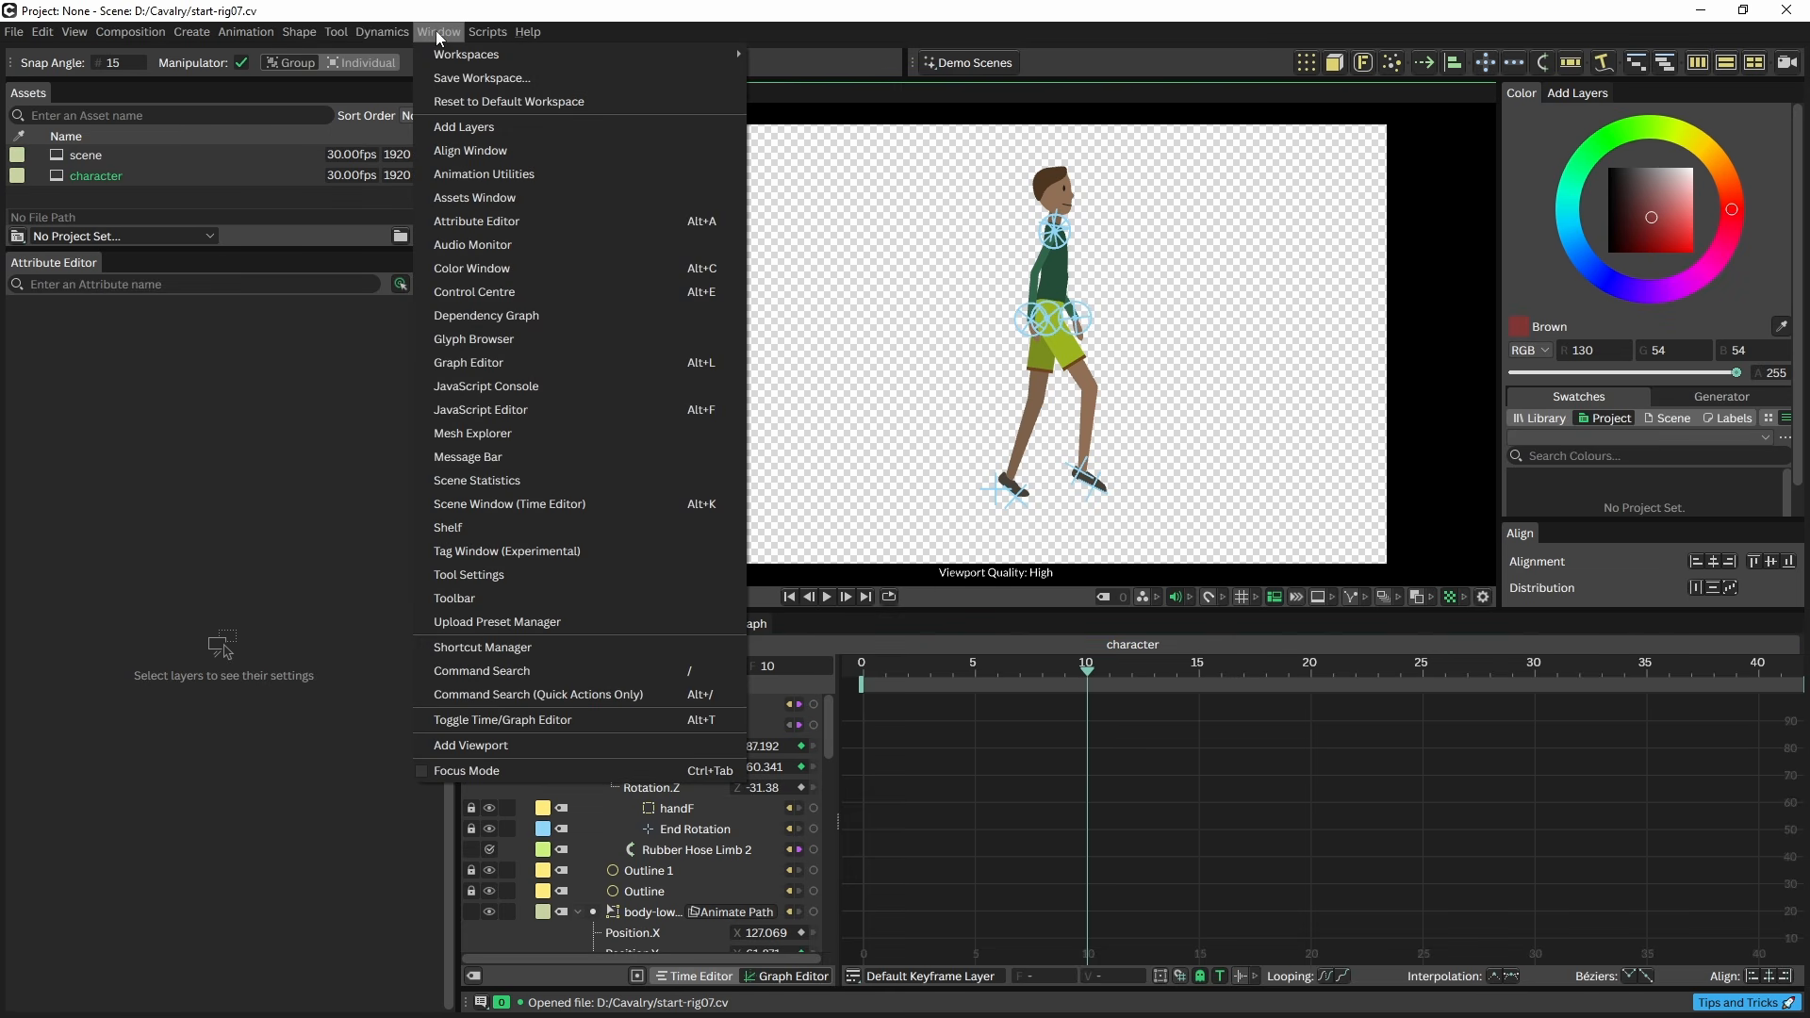
click(503, 293)
drag(782, 279, 308, 534)
- Select the HandF controller and examine the option for adding its Scale attribute to the Control Centre
click(660, 725)
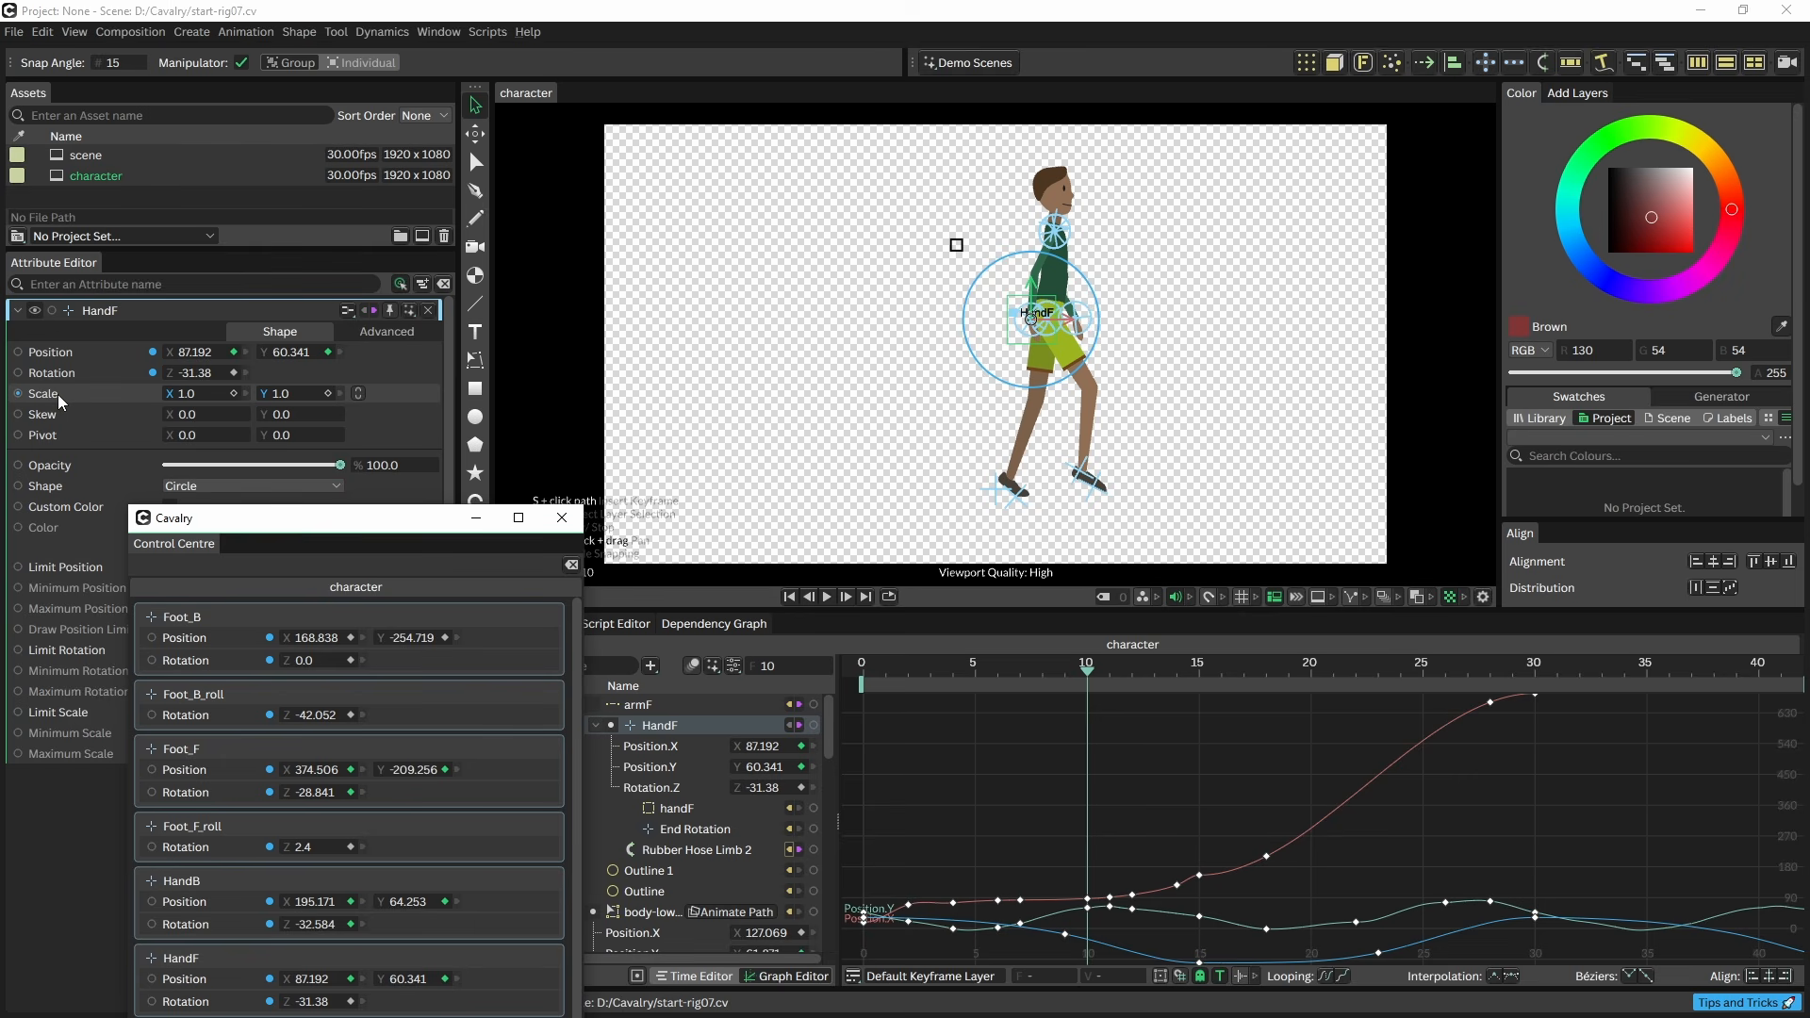
right_click(61, 394)
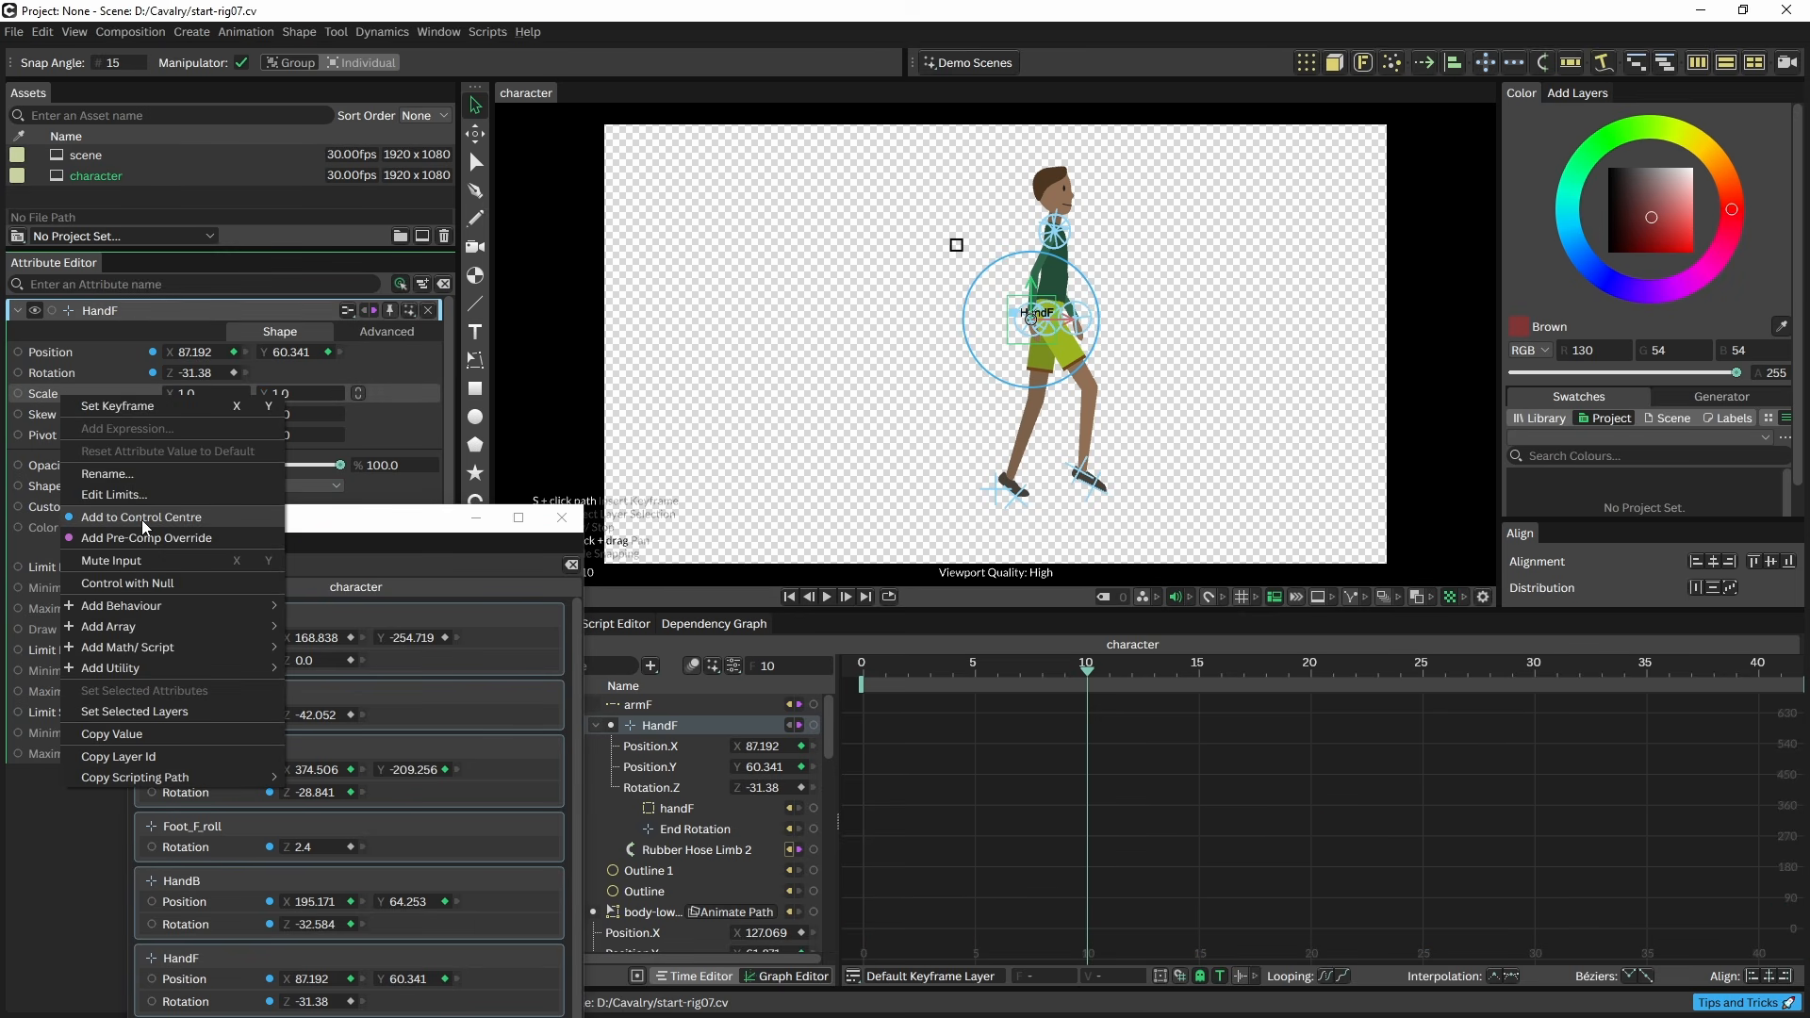
click(384, 519)
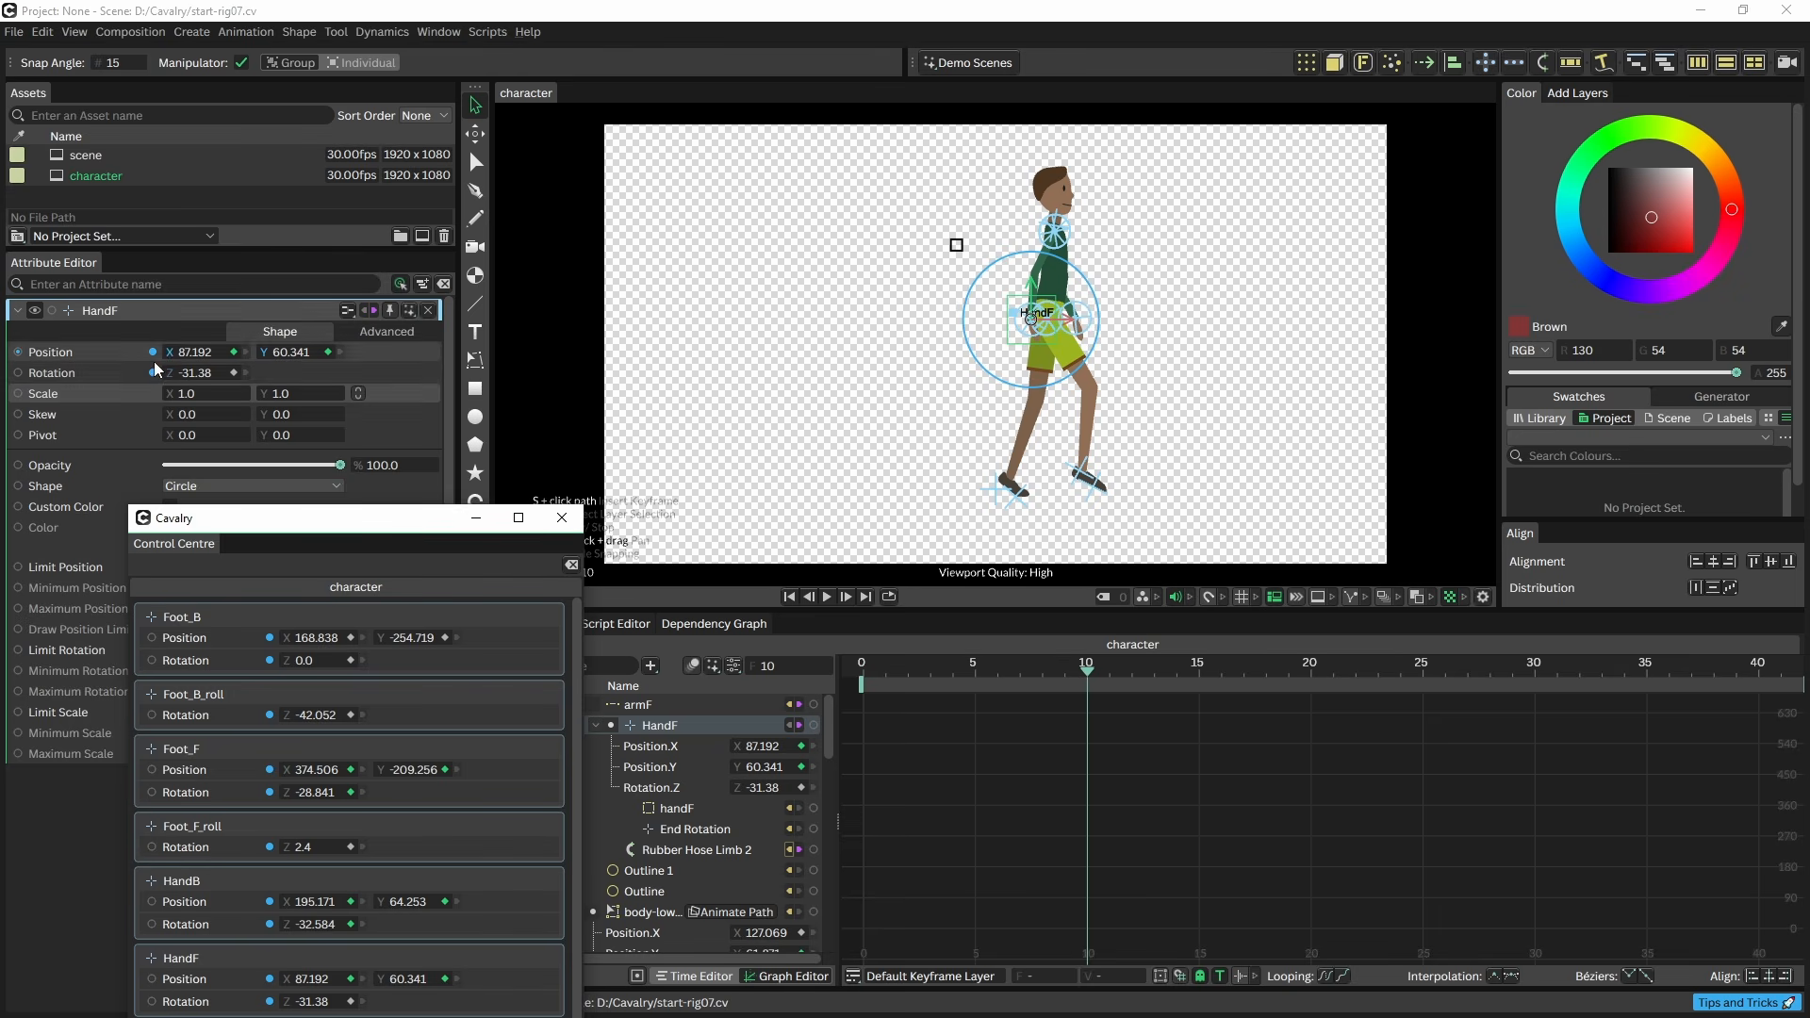
drag(293, 530, 229, 204)
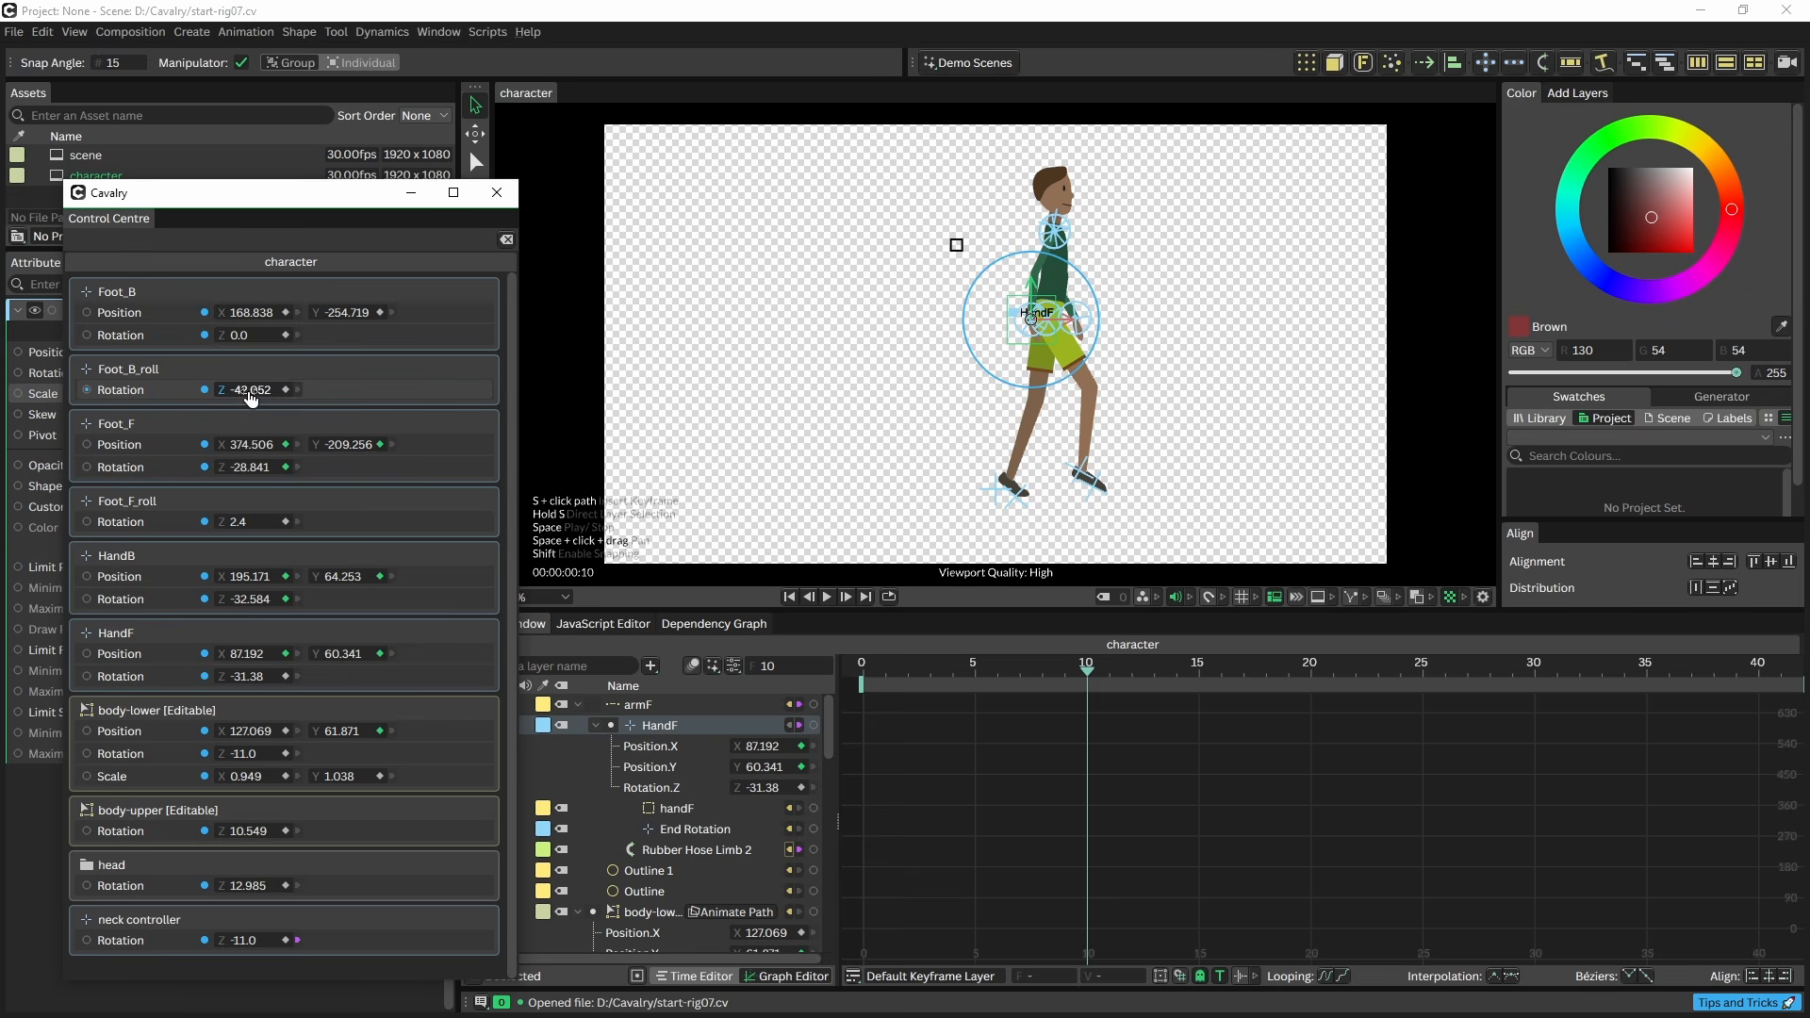
- Try a Foot_B_roll rotation of -48.052 in the Control Centre and undo it
mouse_move(250, 394)
mouse_down()
mouse_move(219, 388)
mouse_move(258, 380)
mouse_up()
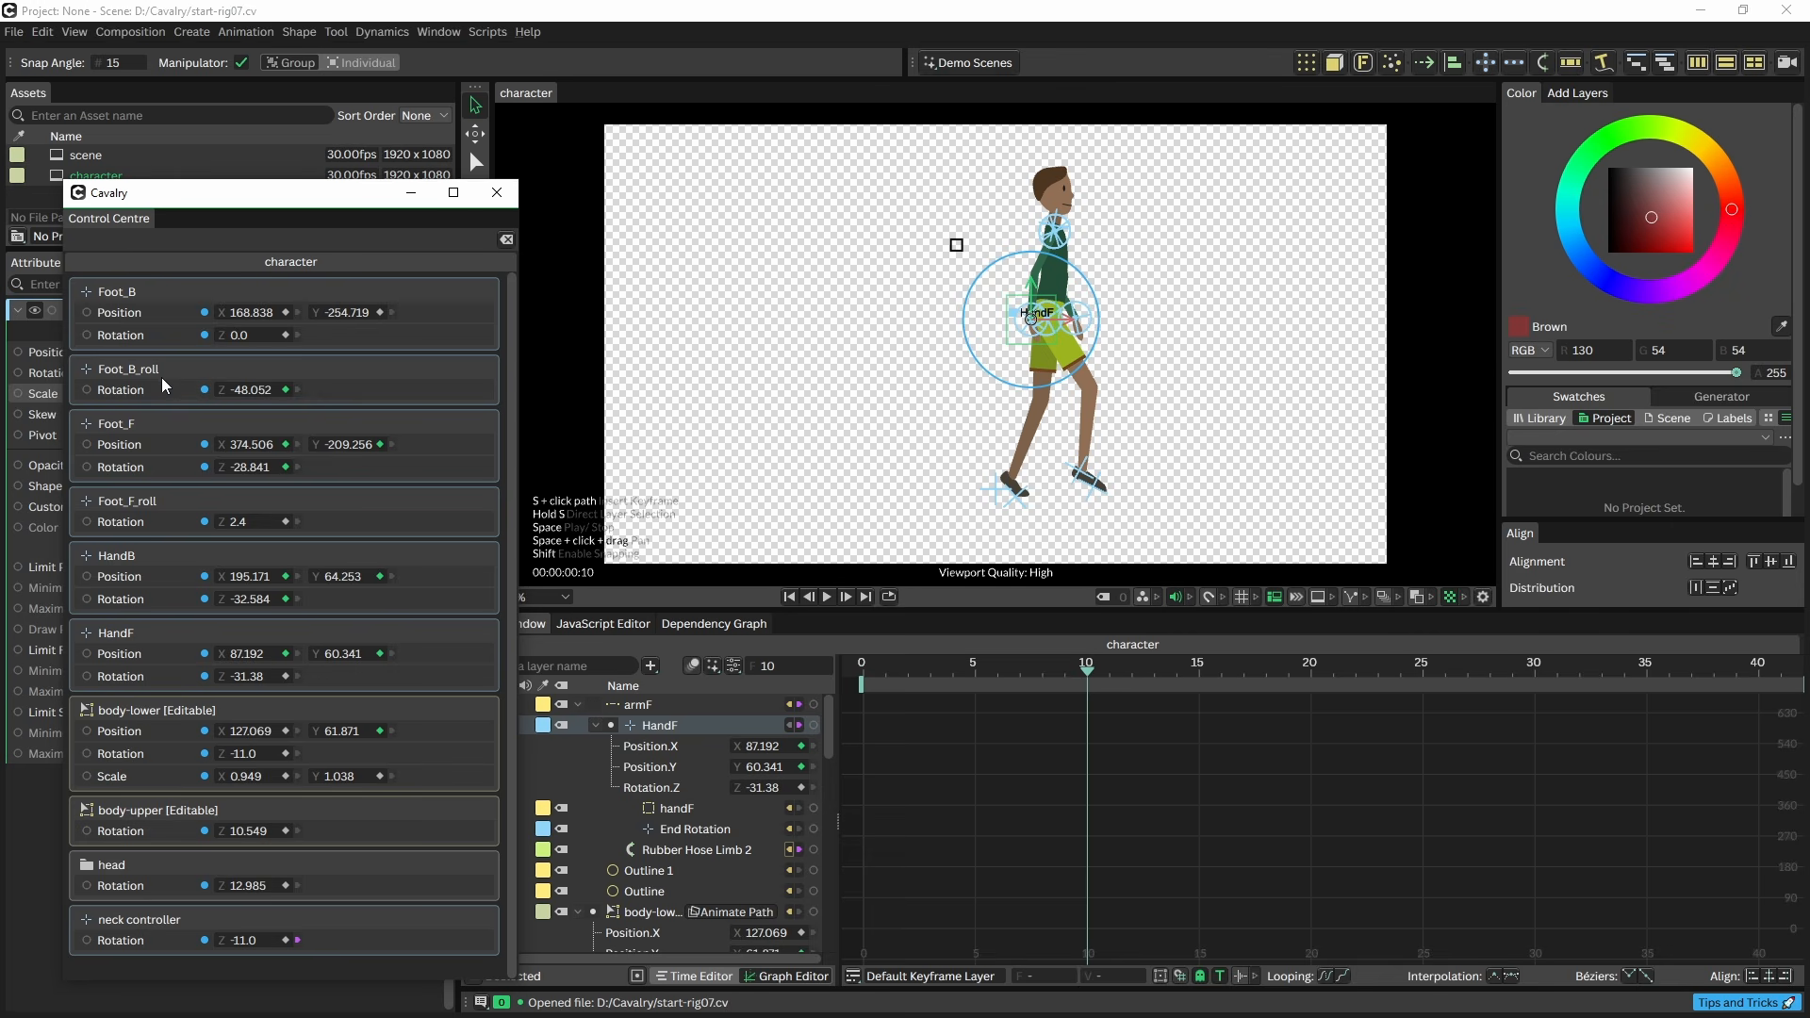
key(ctrl+z)
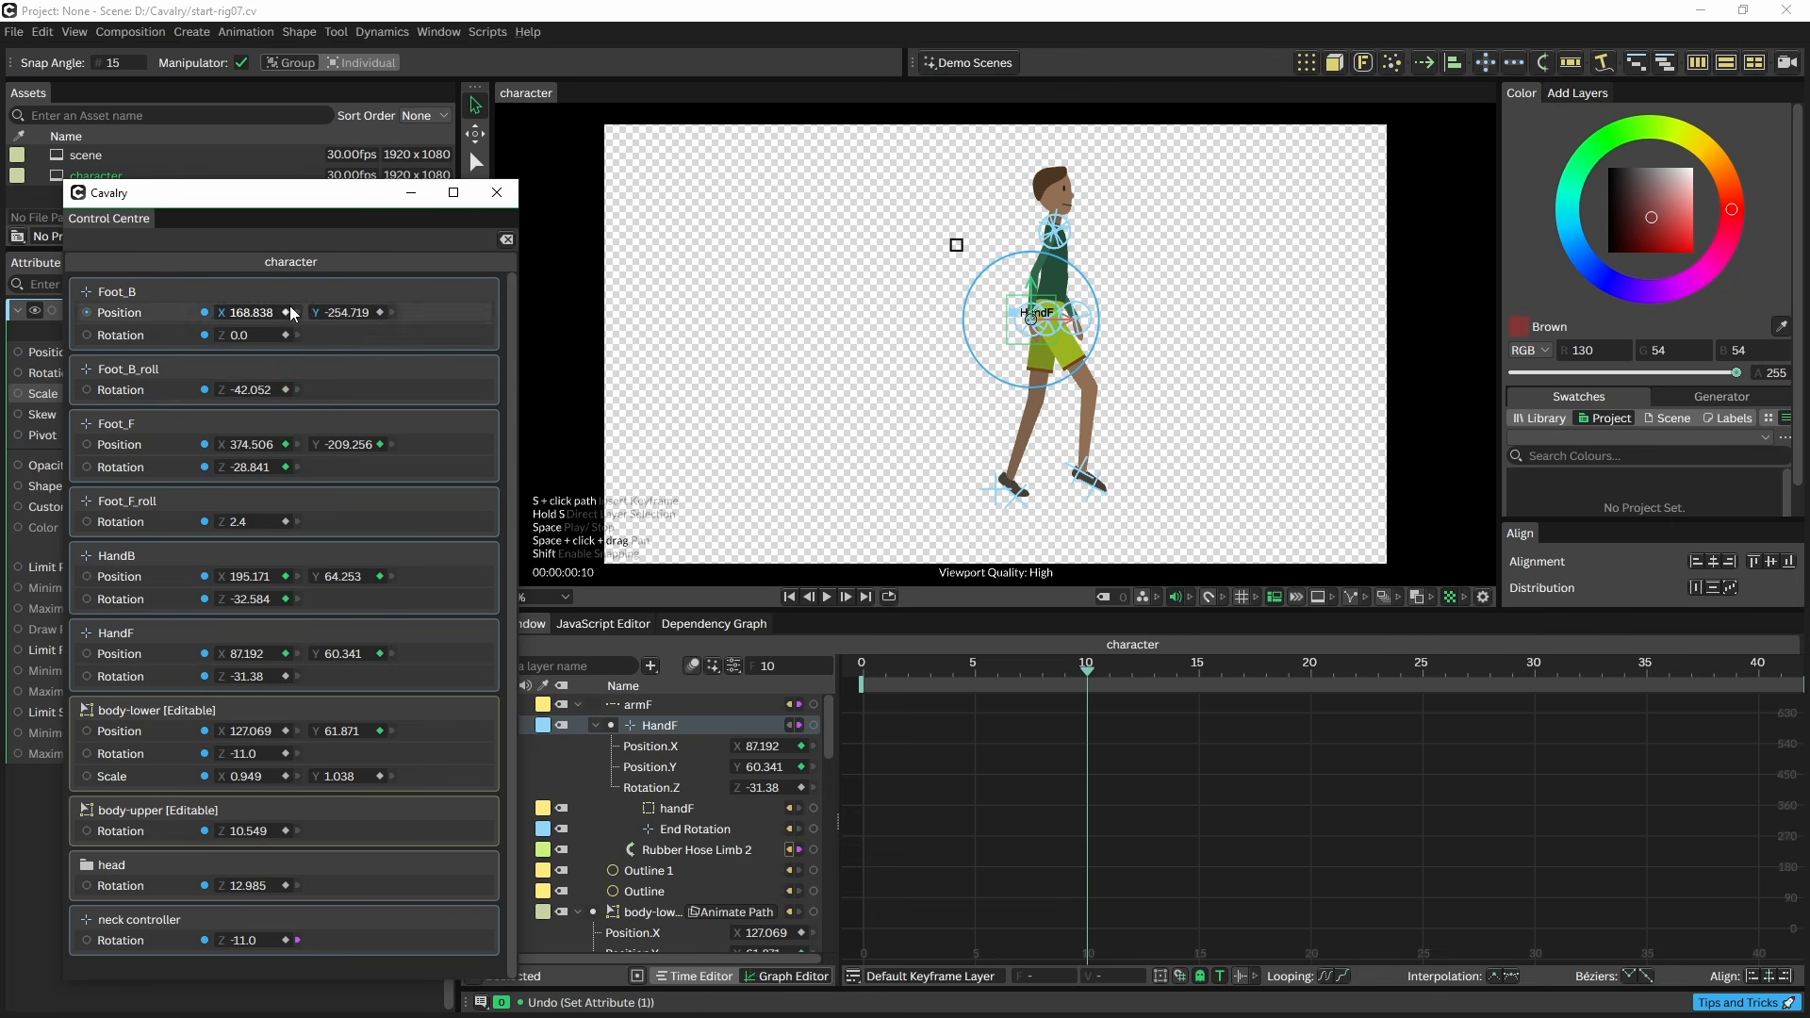
mouse_move(288, 206)
mouse_down()
mouse_move(313, 220)
mouse_move(300, 202)
mouse_up()
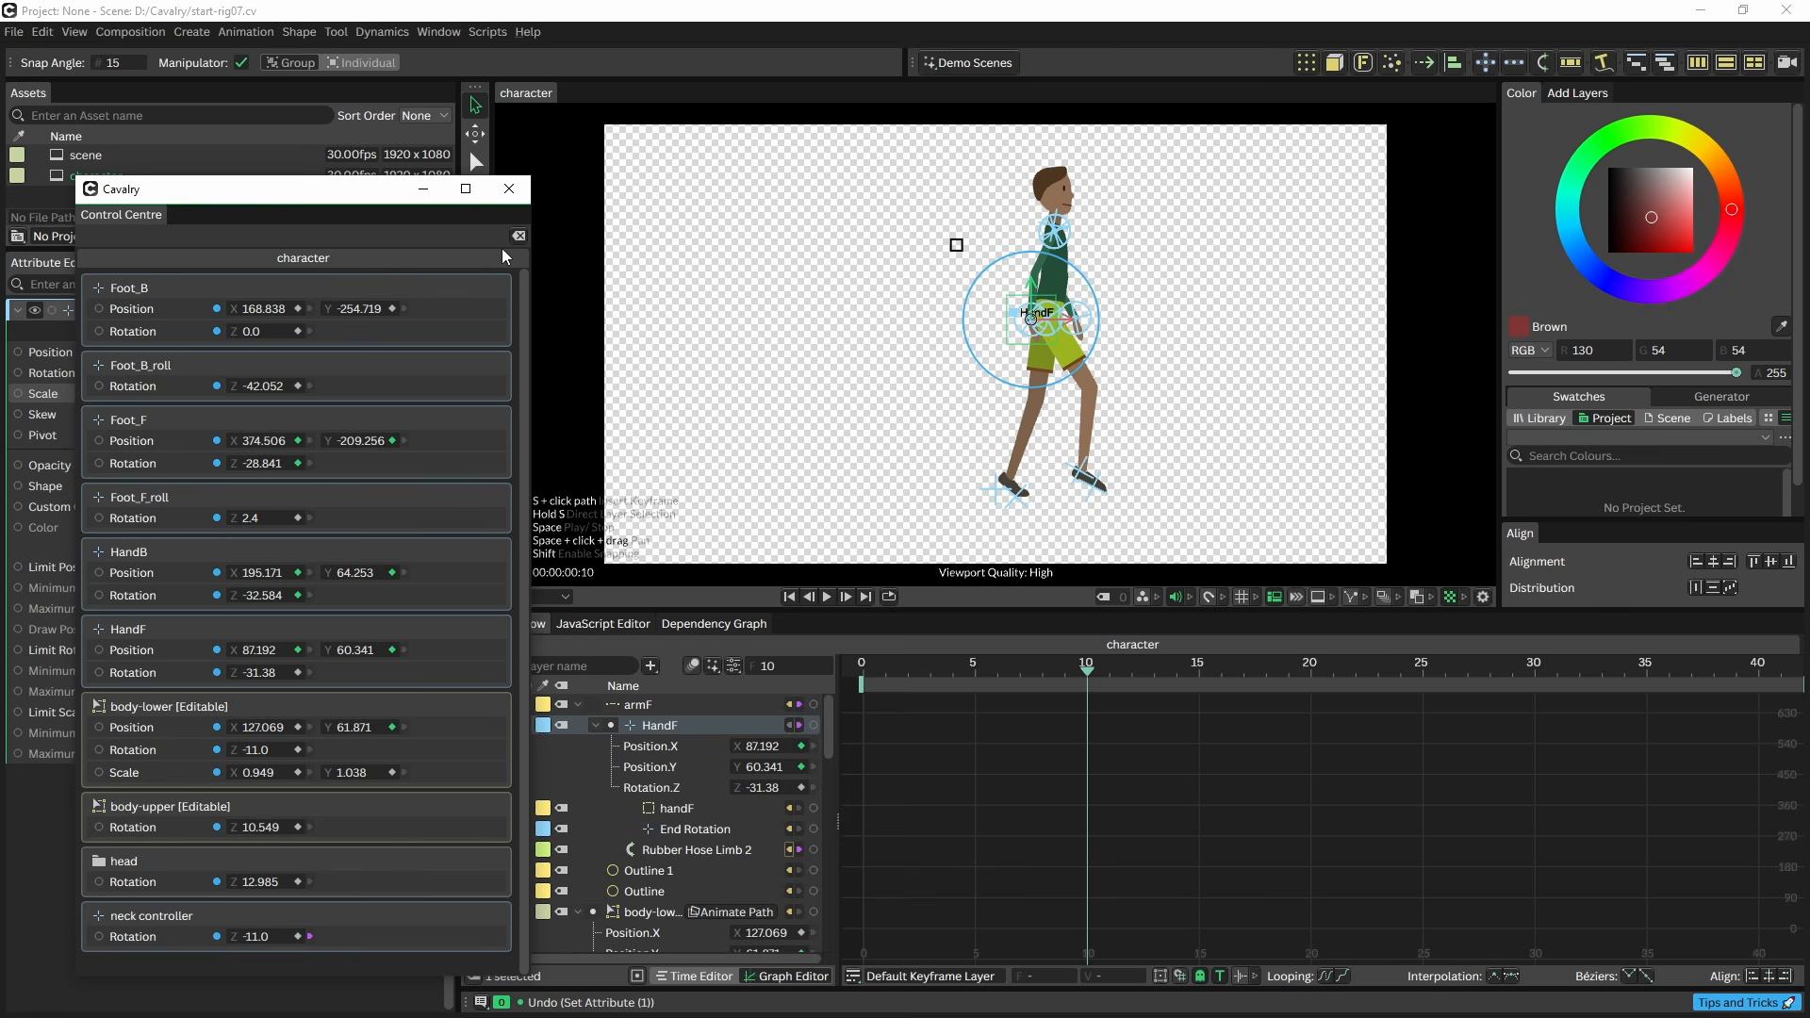
- Select the Foot_B controller and limit the layer list to the selected layer
drag(346, 206, 251, 403)
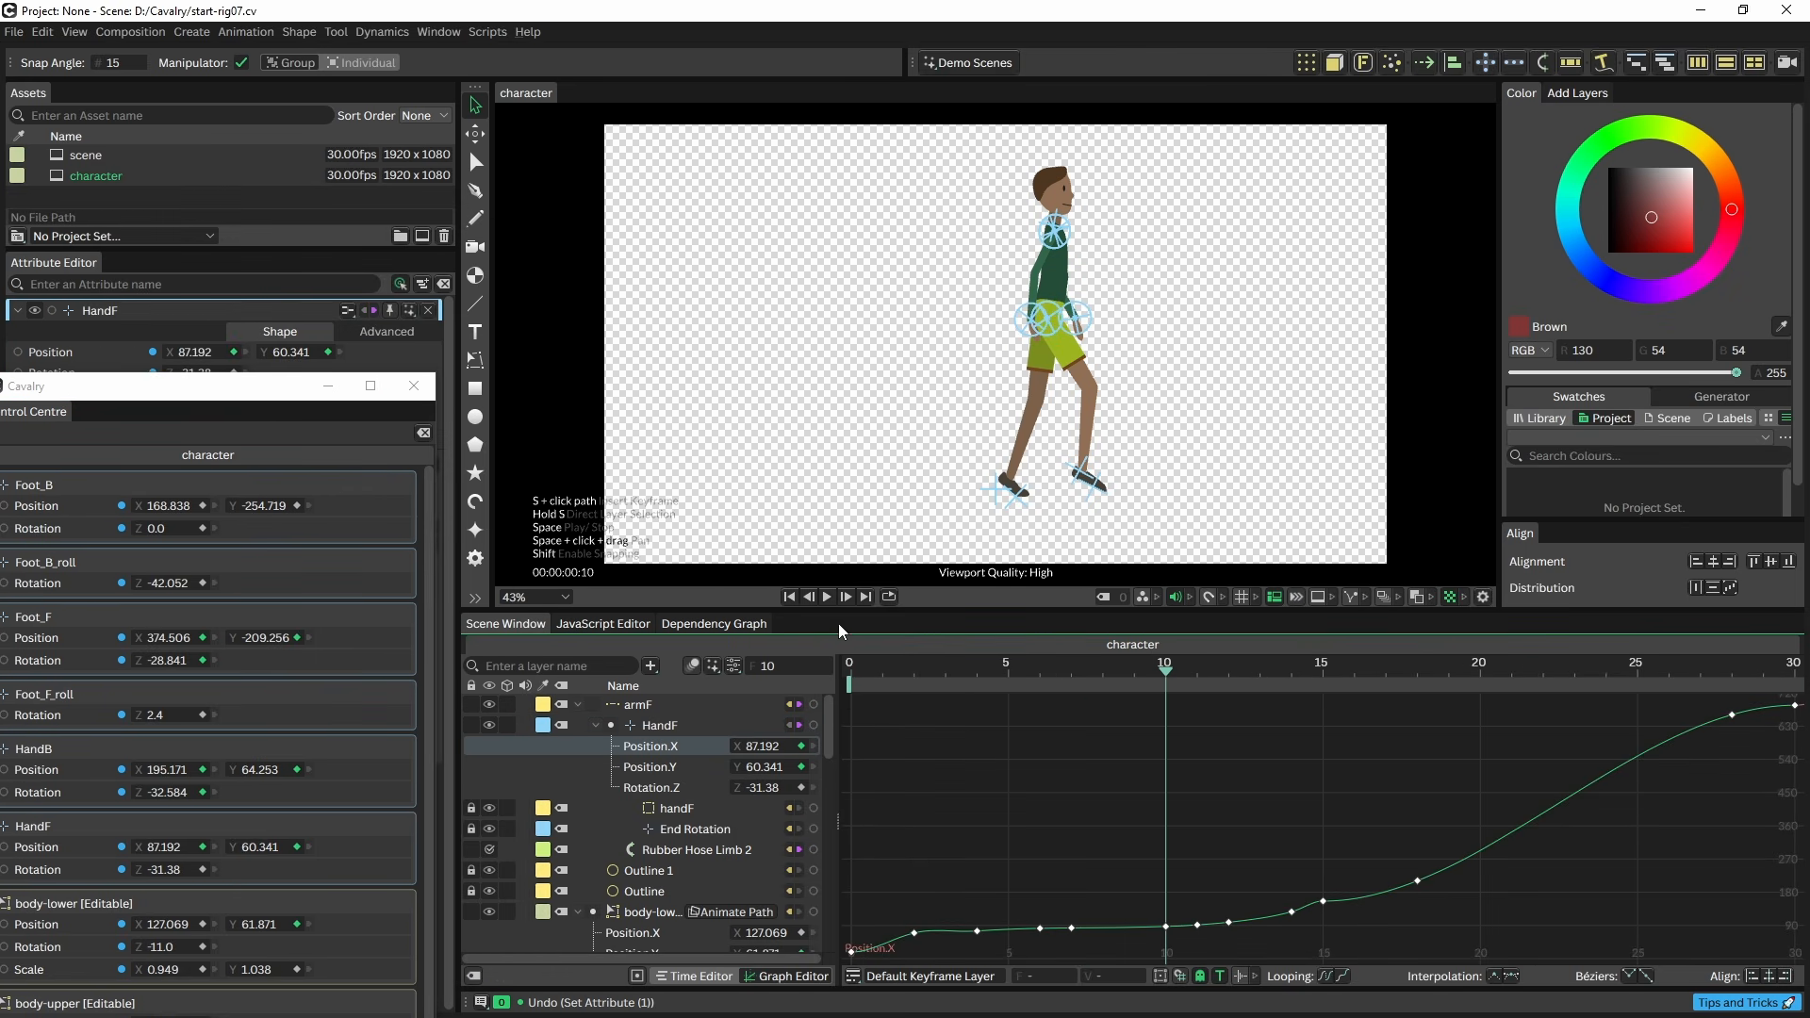
click(992, 502)
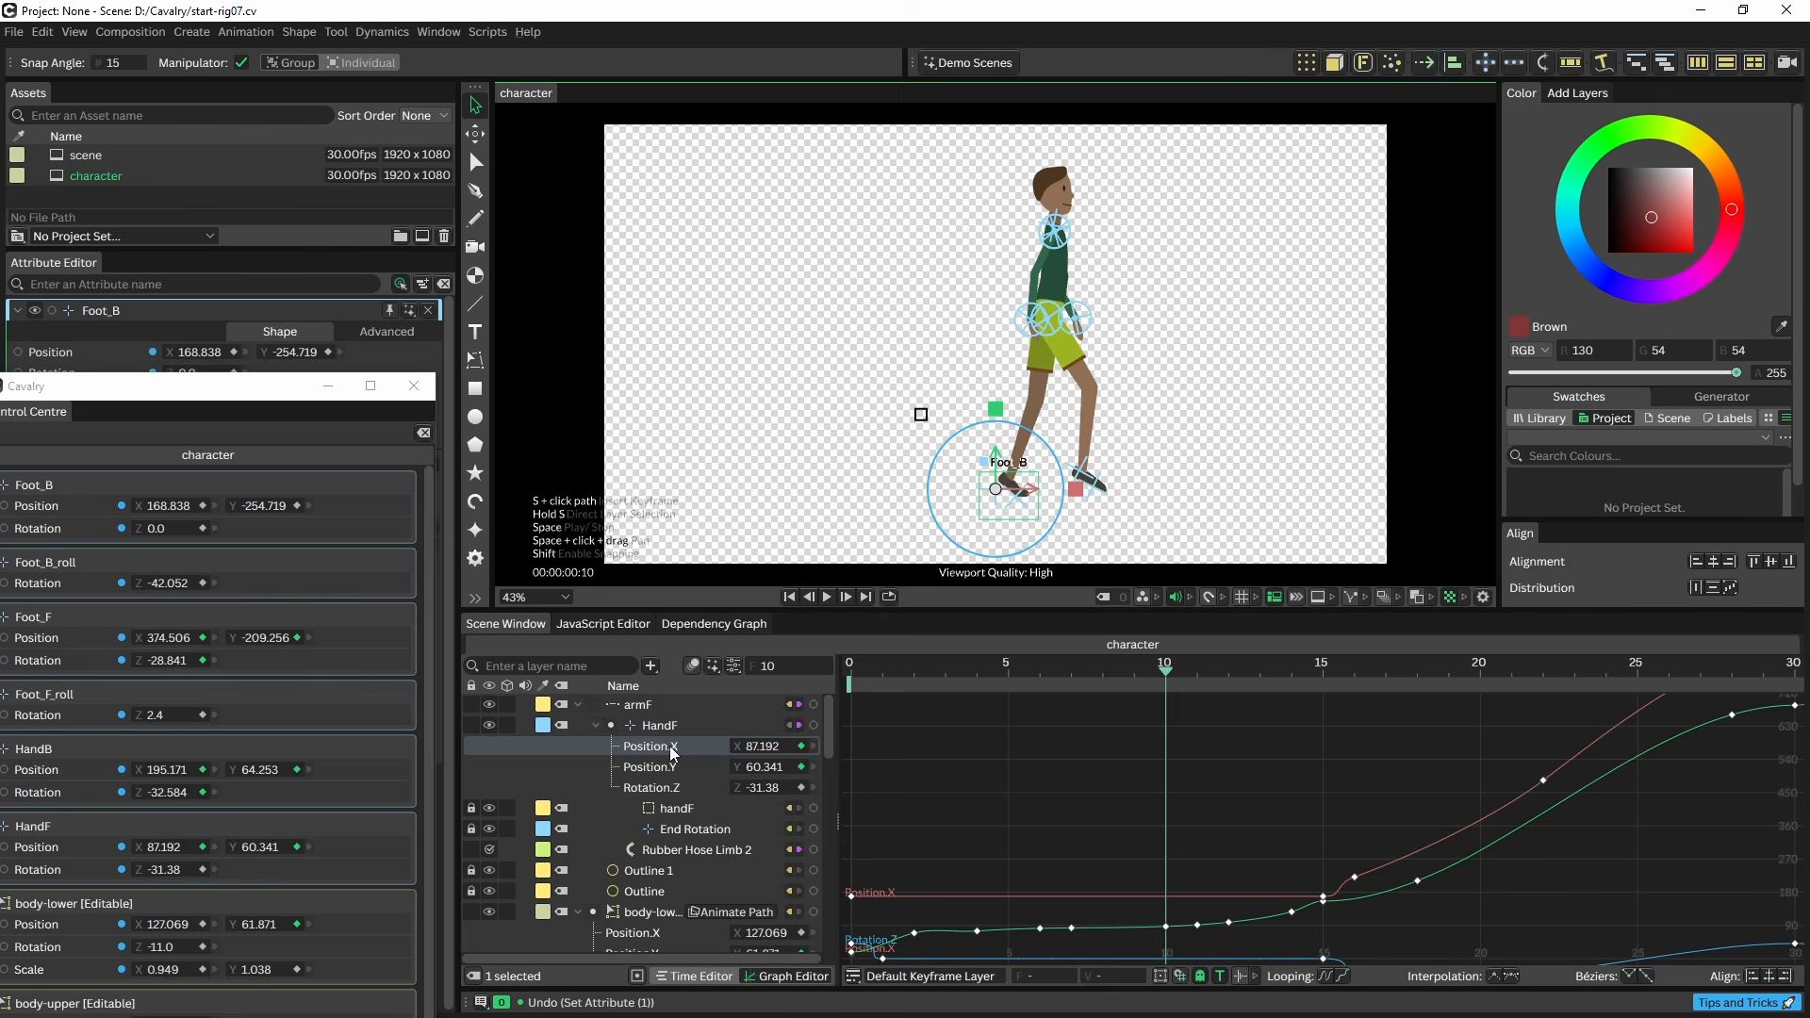
scroll(651, 792, down, 2)
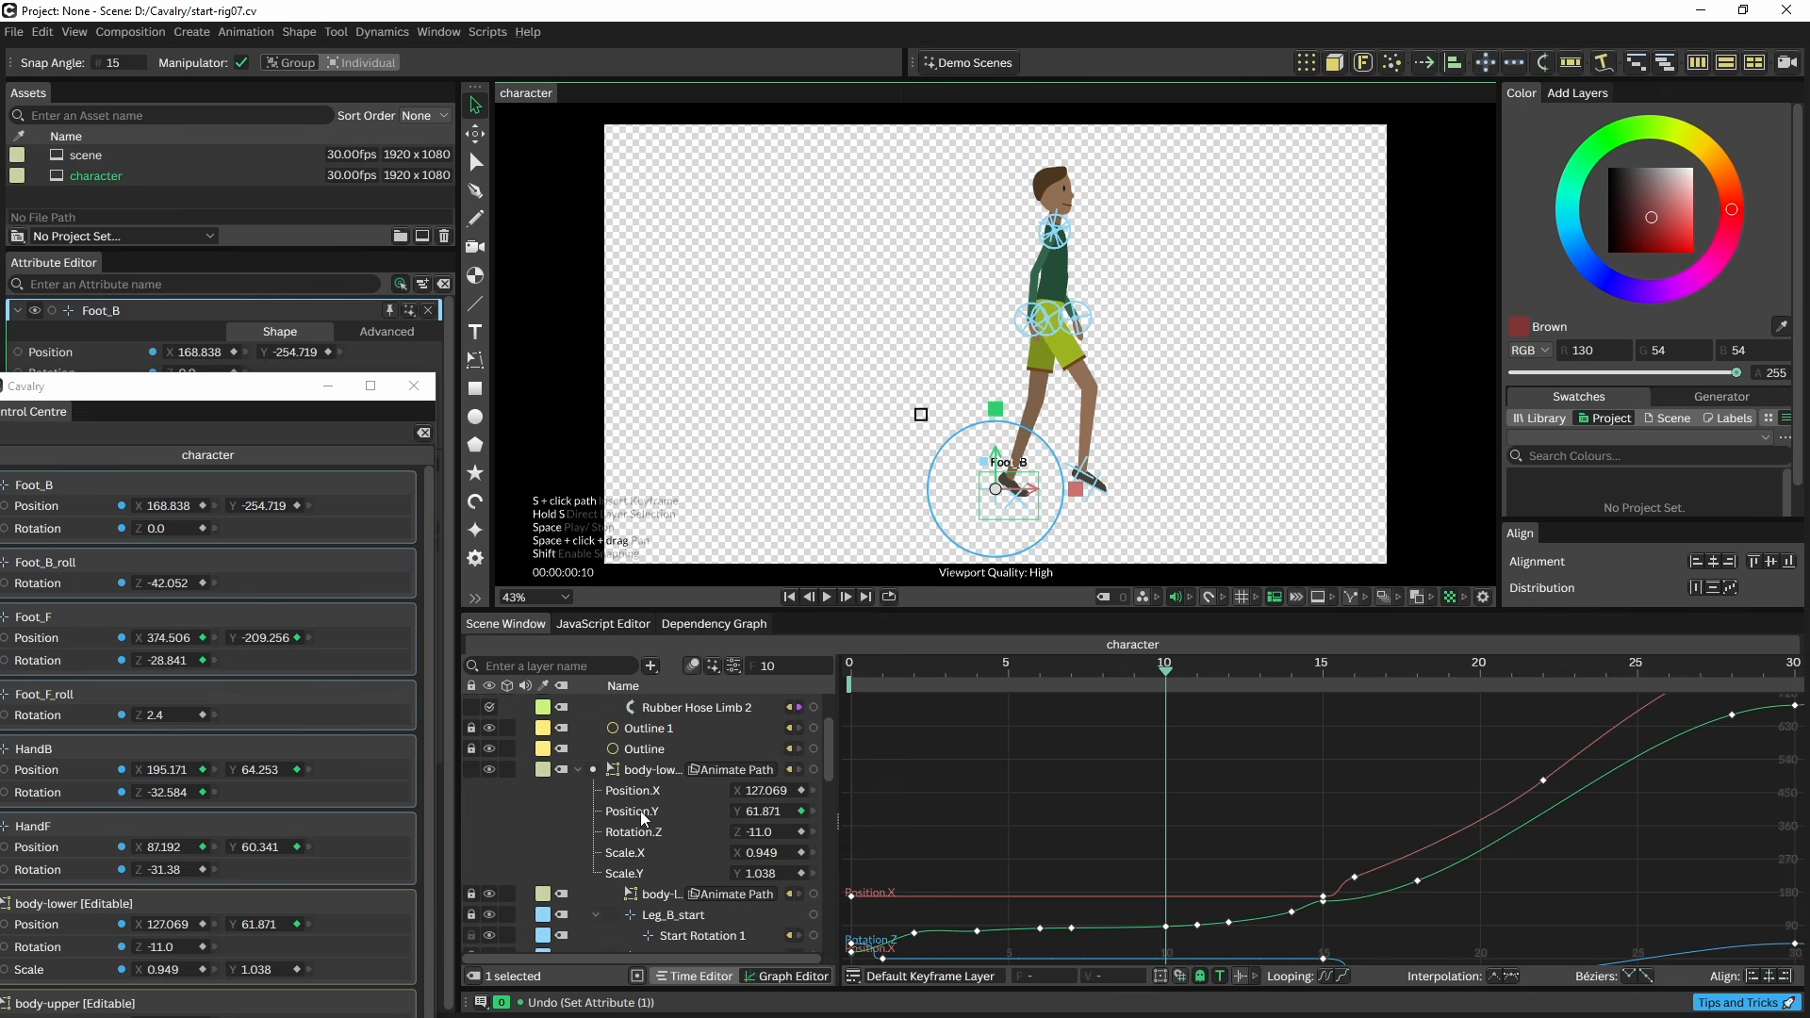
click(637, 977)
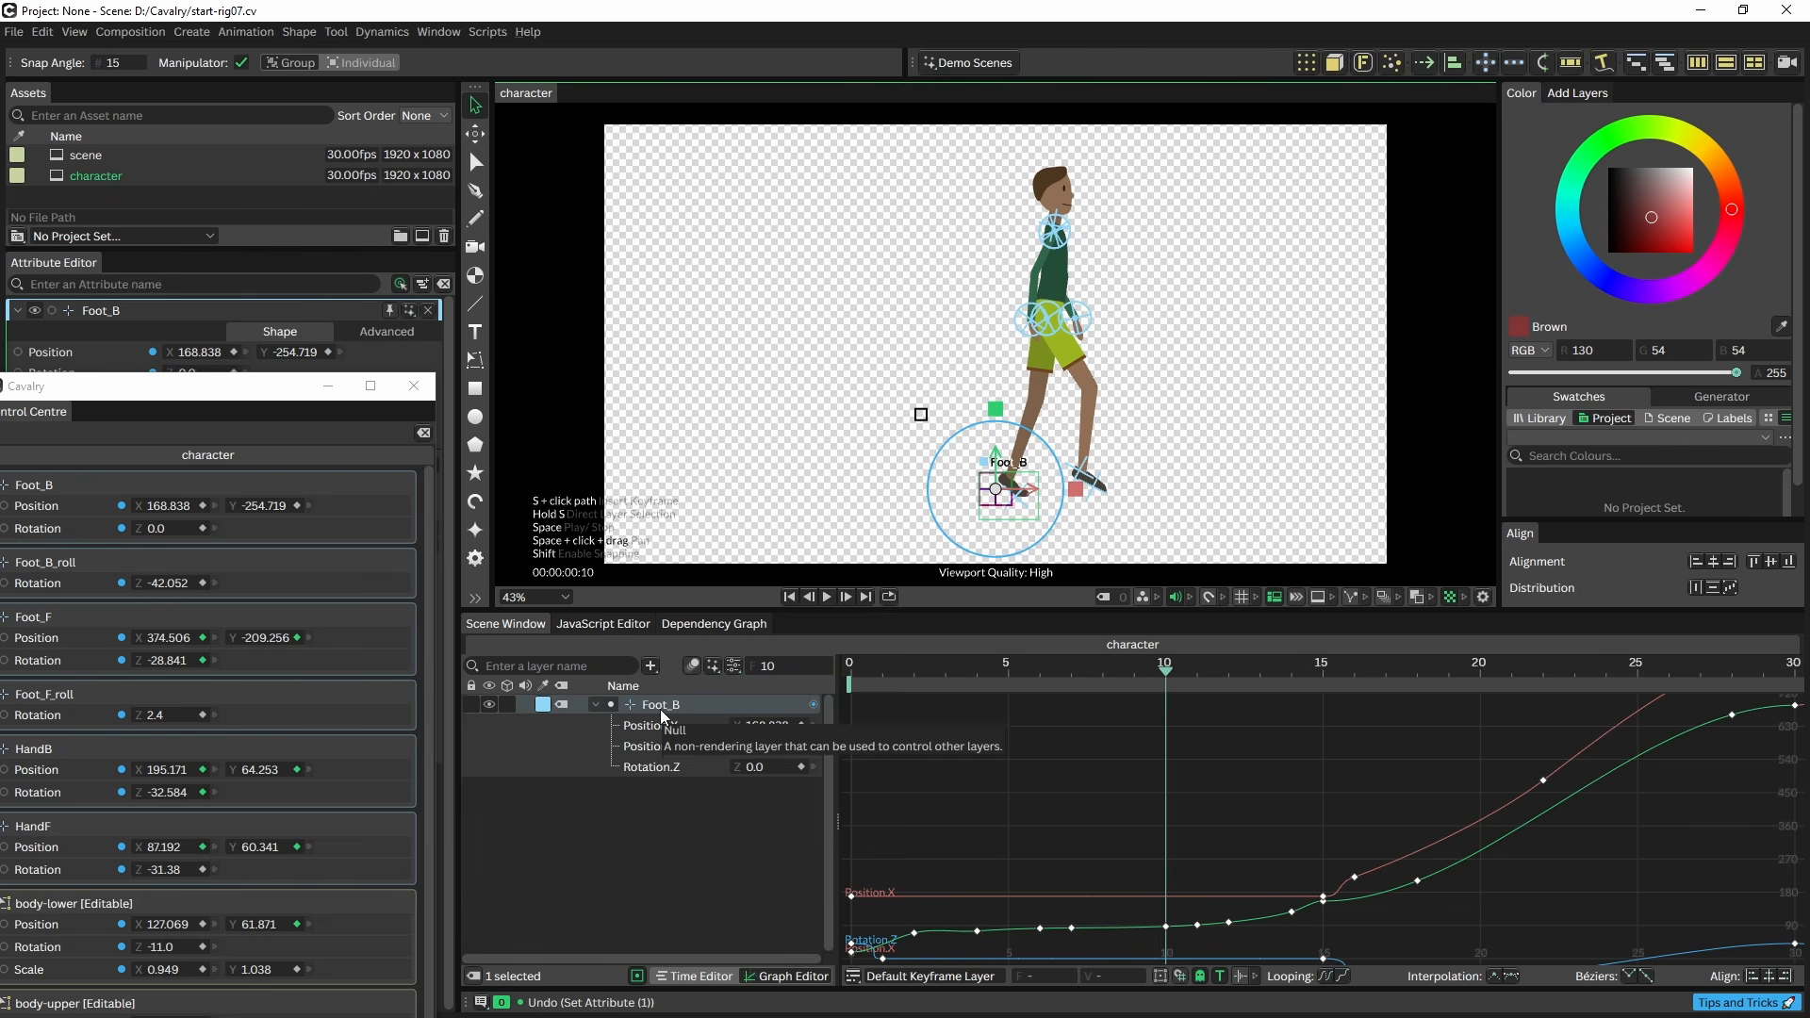
- Isolate the HandF controller in the layer list and move it to about X 15.4, Y 118.2 at frame 10
click(1026, 318)
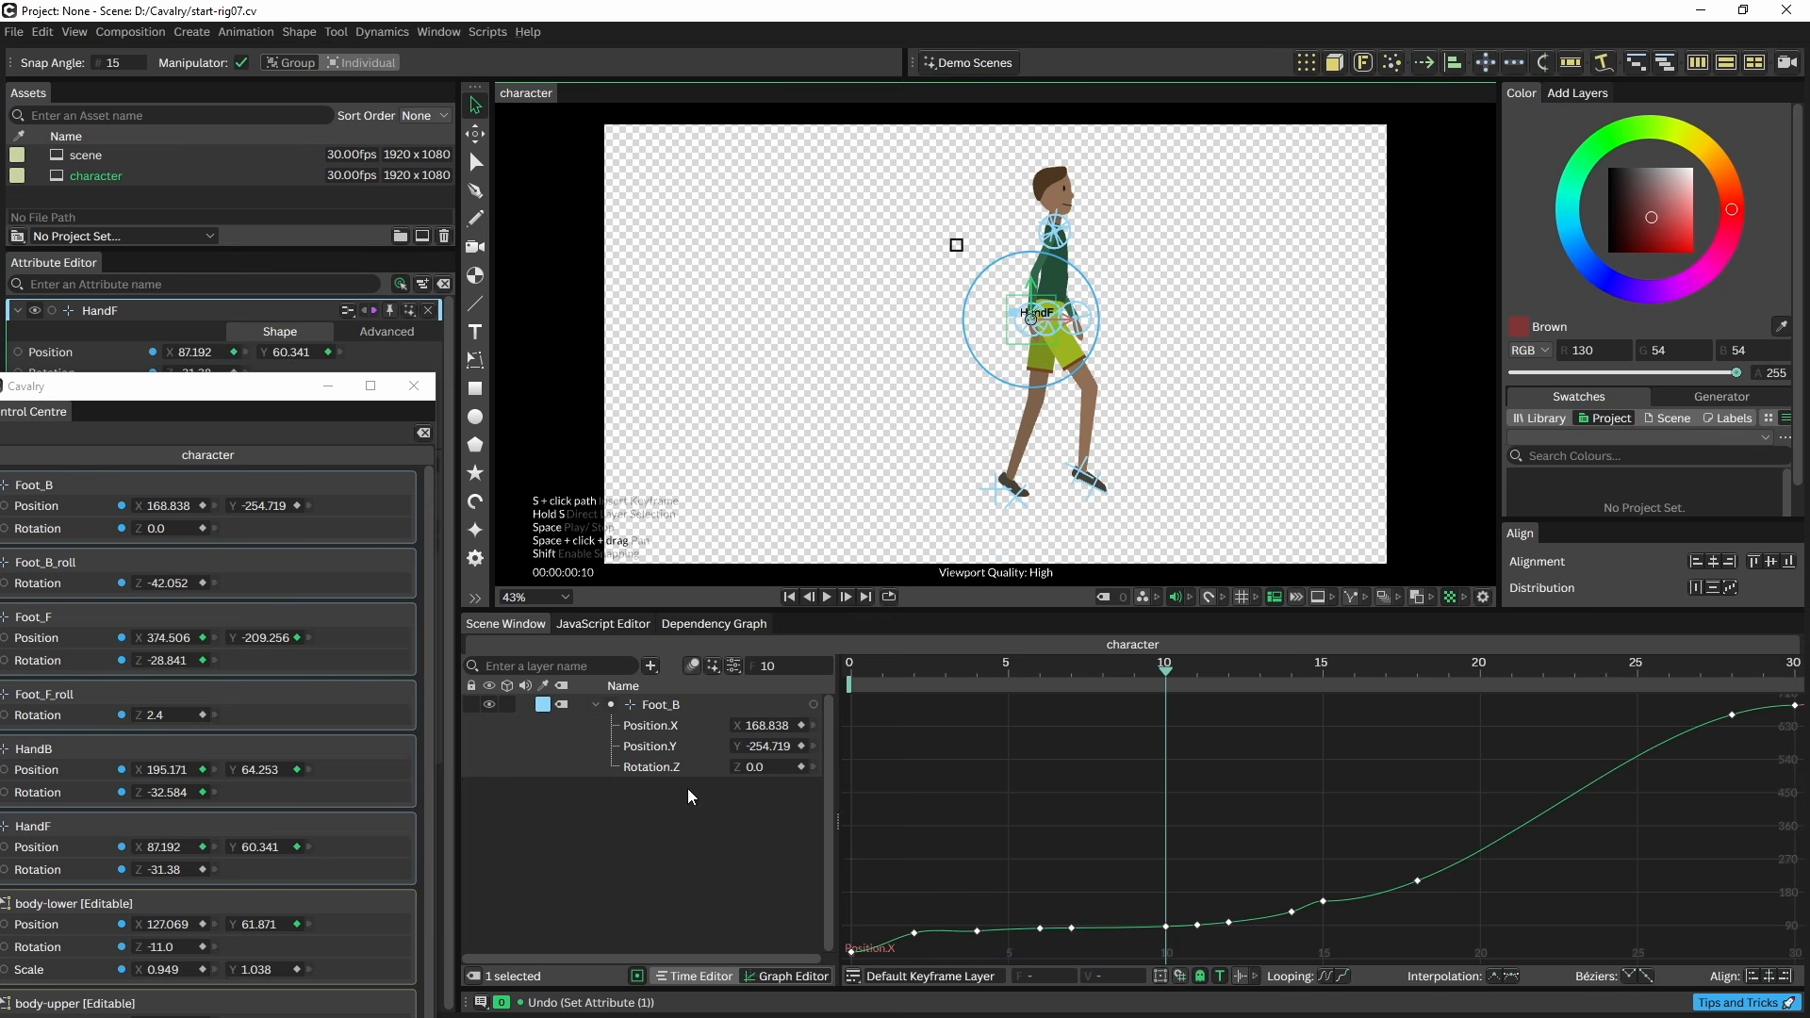
click(936, 936)
key(u)
key(u)
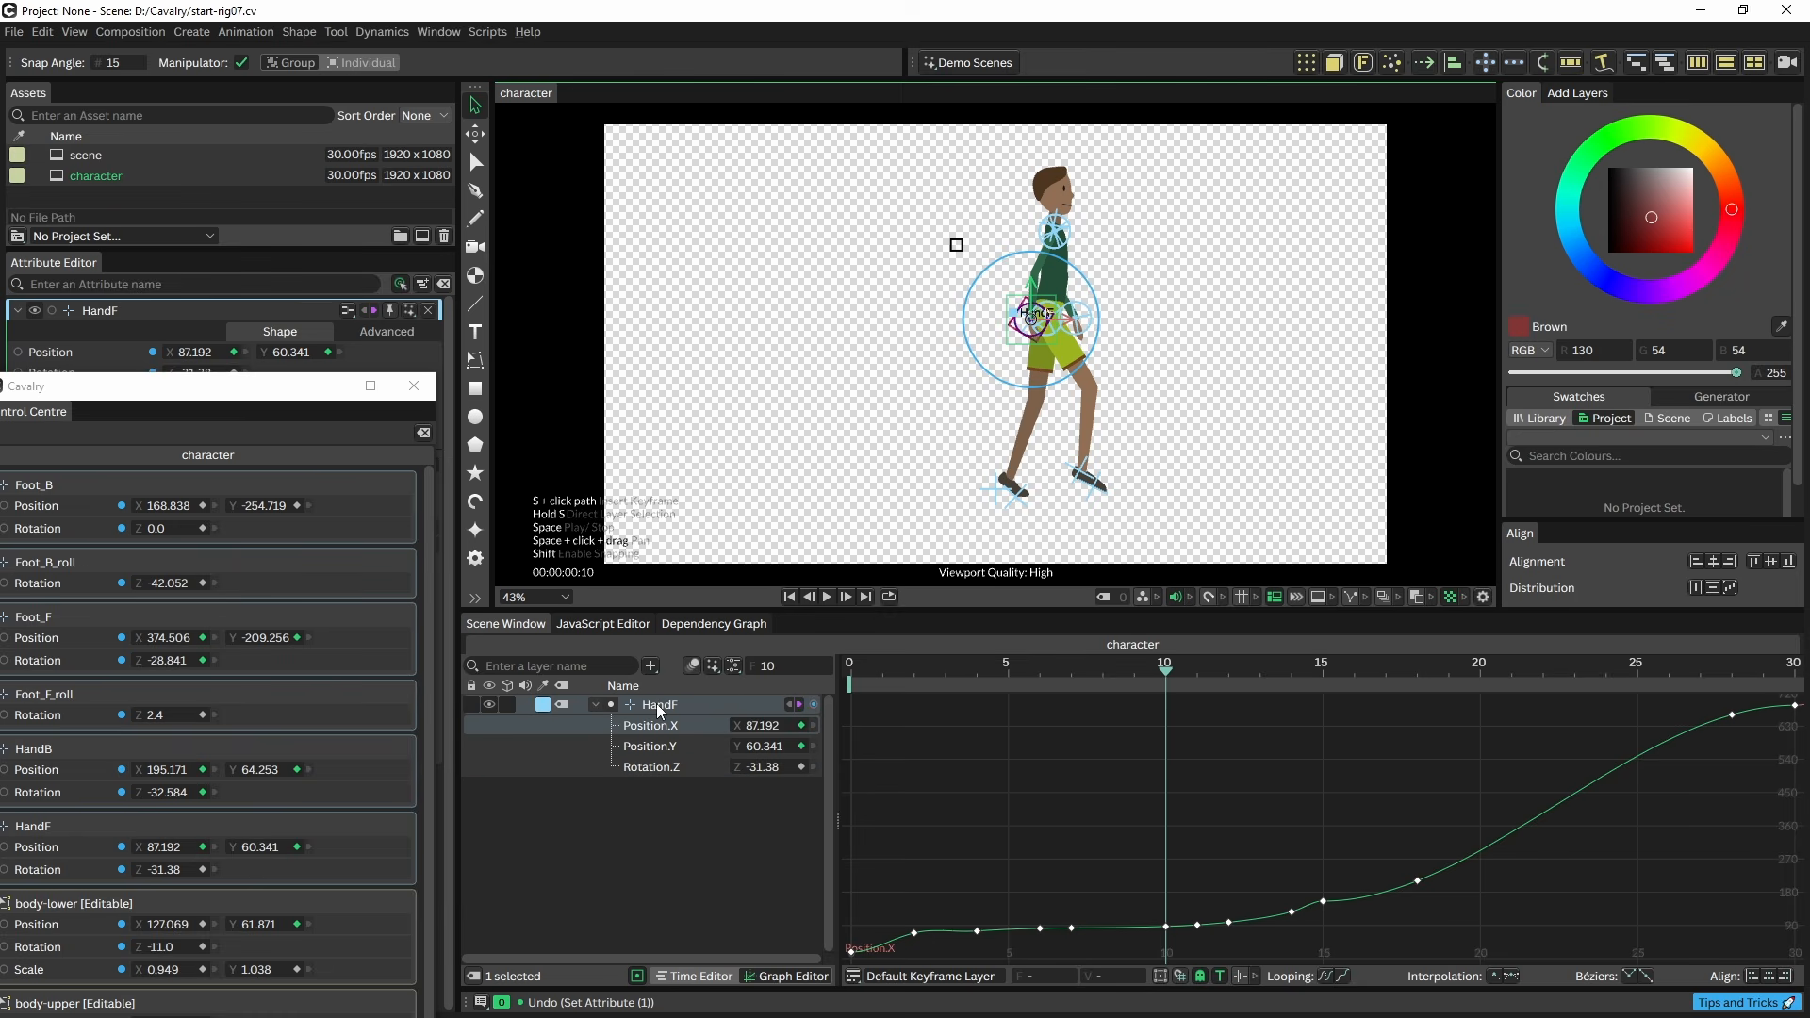
mouse_move(1014, 330)
mouse_down()
mouse_move(996, 319)
mouse_move(1007, 304)
mouse_up()
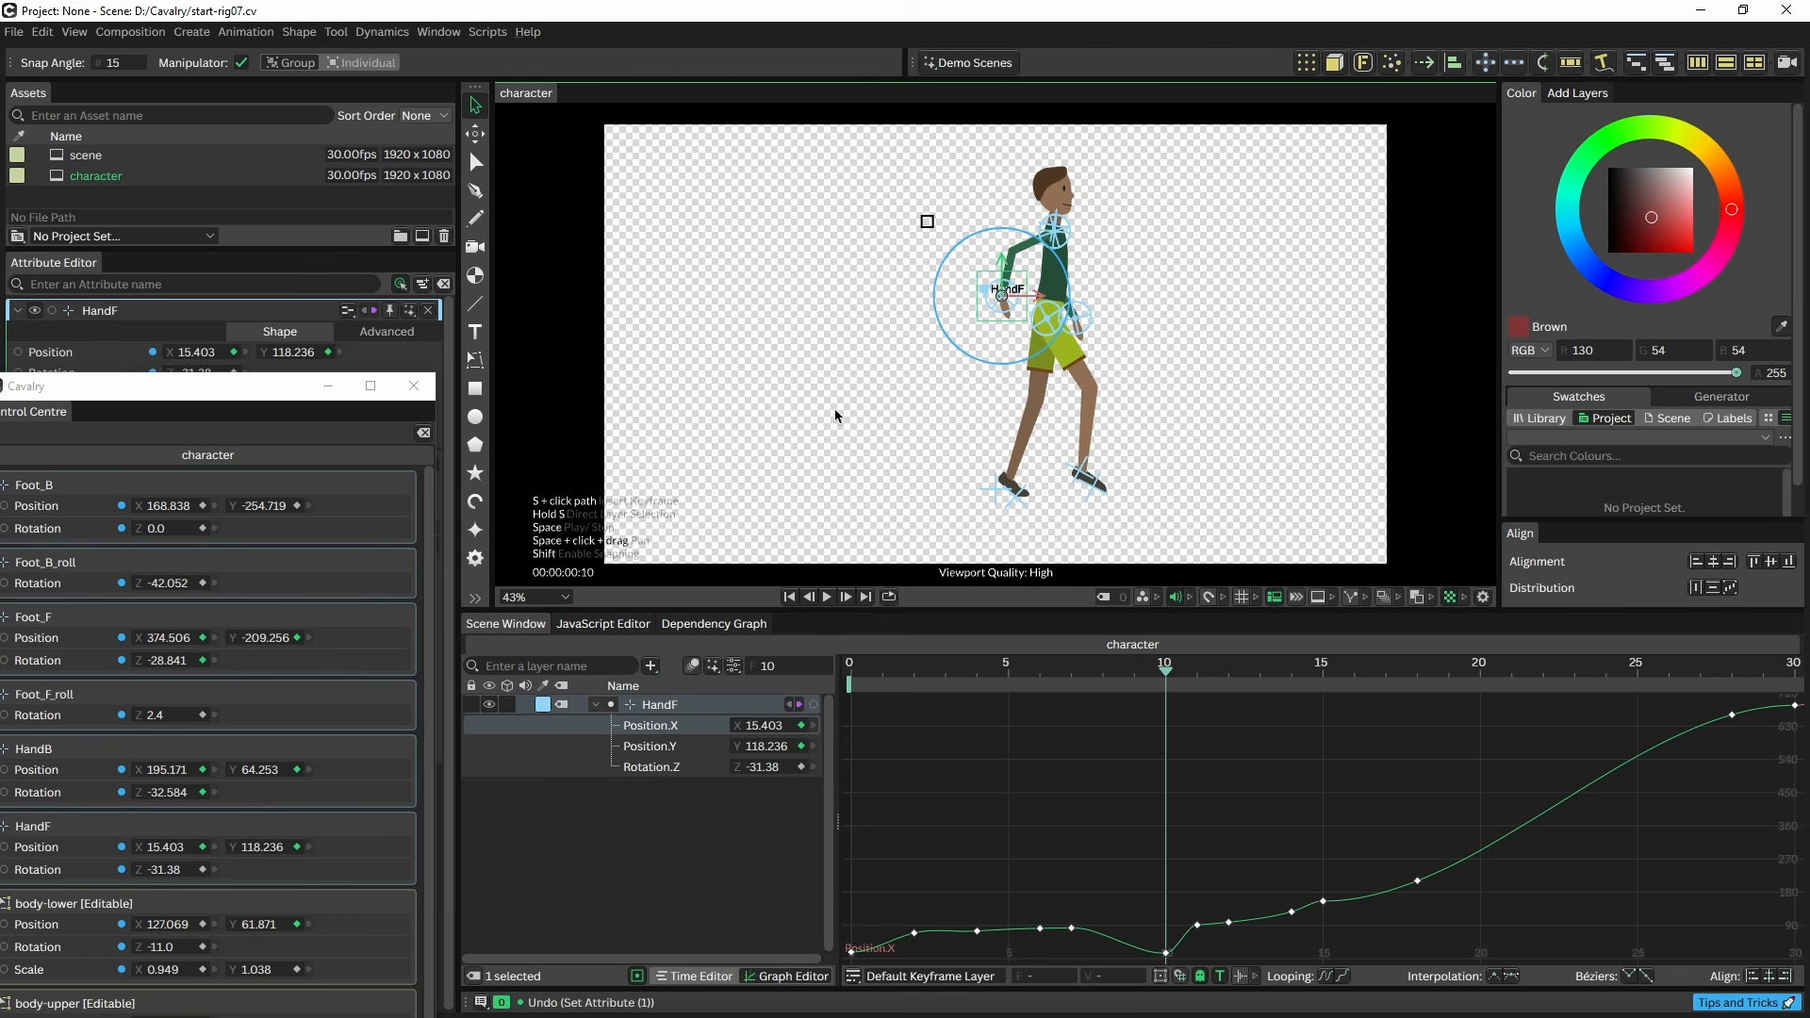
- Select the Color Array in the full layer list and close the Control Centre to reveal its colour settings
drag(236, 394, 262, 248)
scroll(650, 762, down, 5)
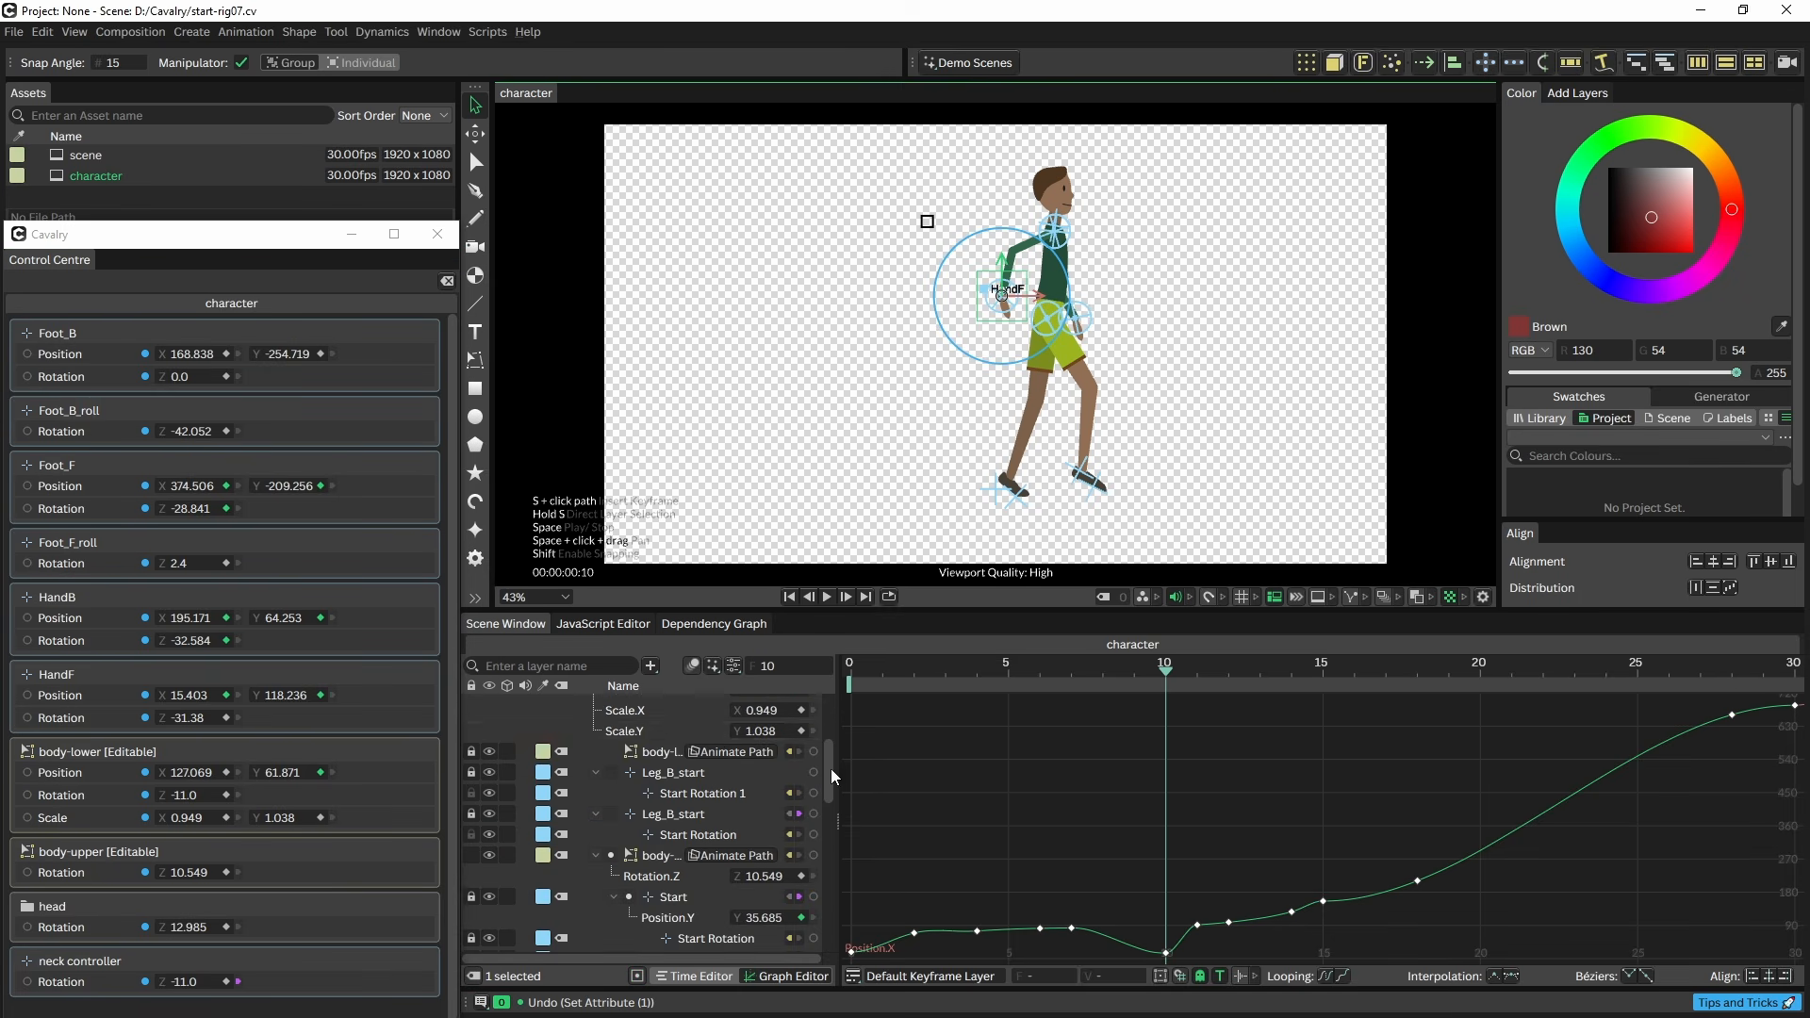
drag(830, 768, 823, 949)
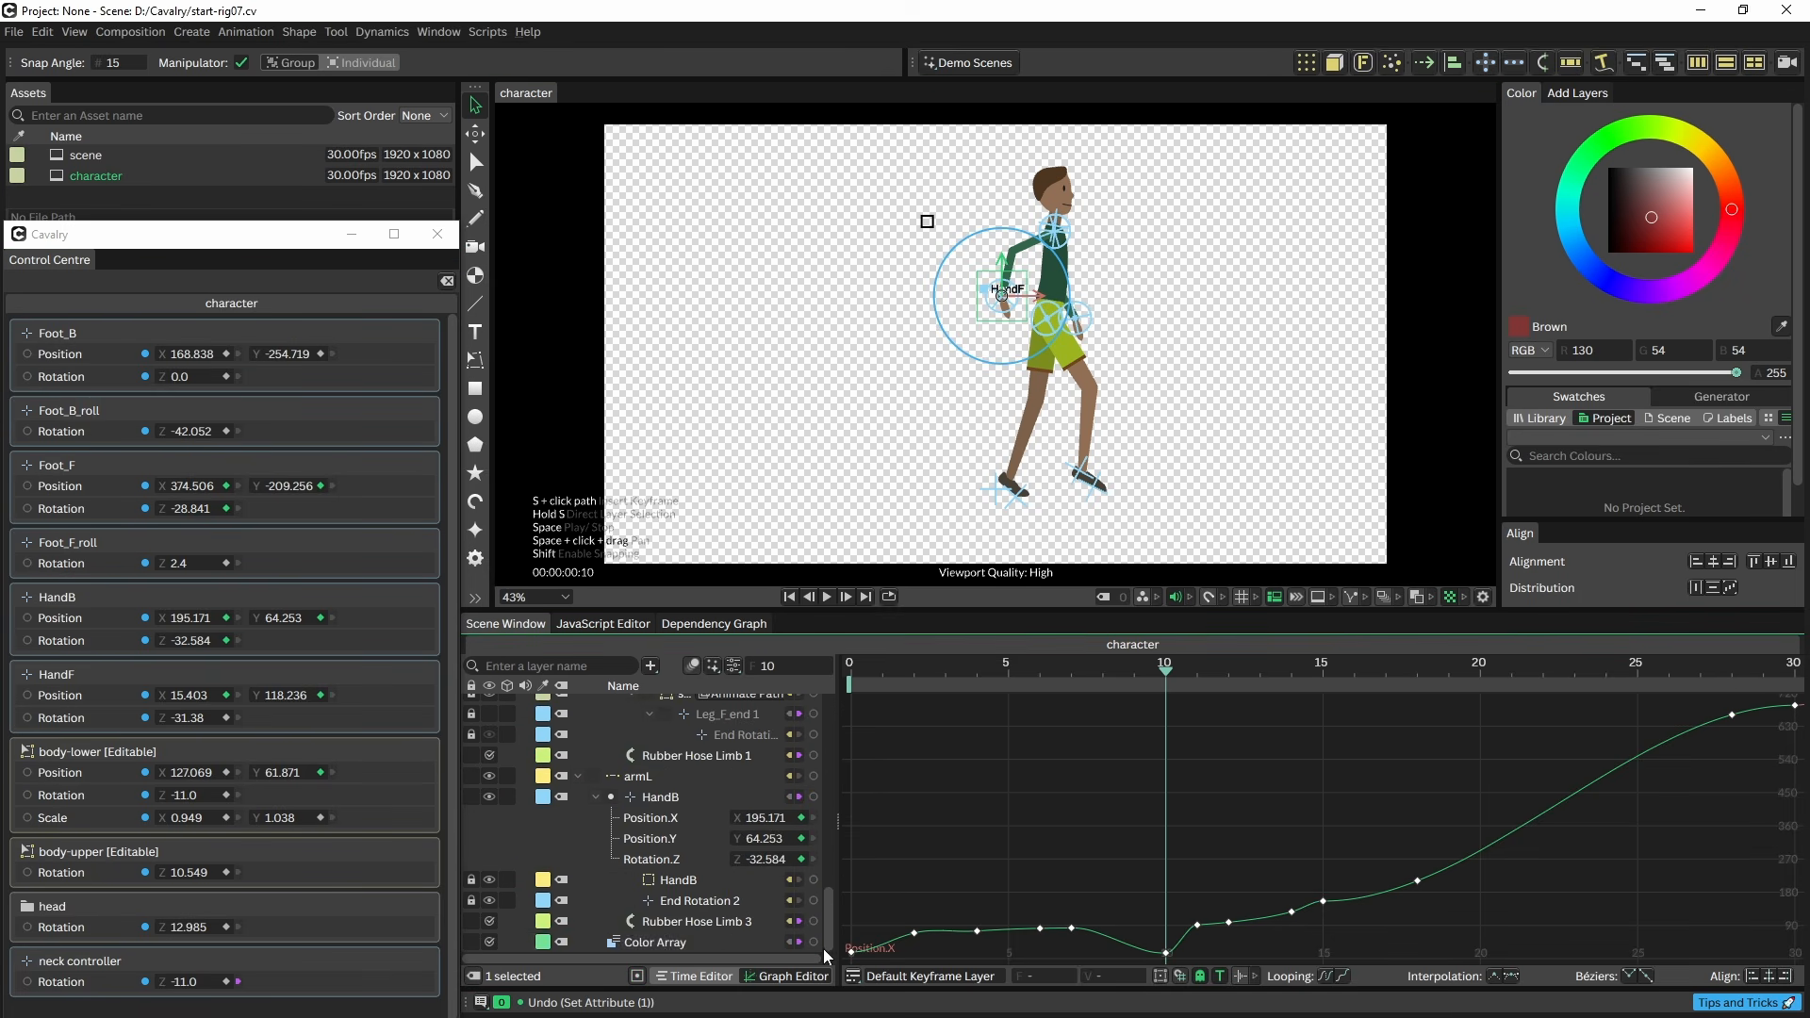
click(667, 944)
drag(291, 241, 338, 346)
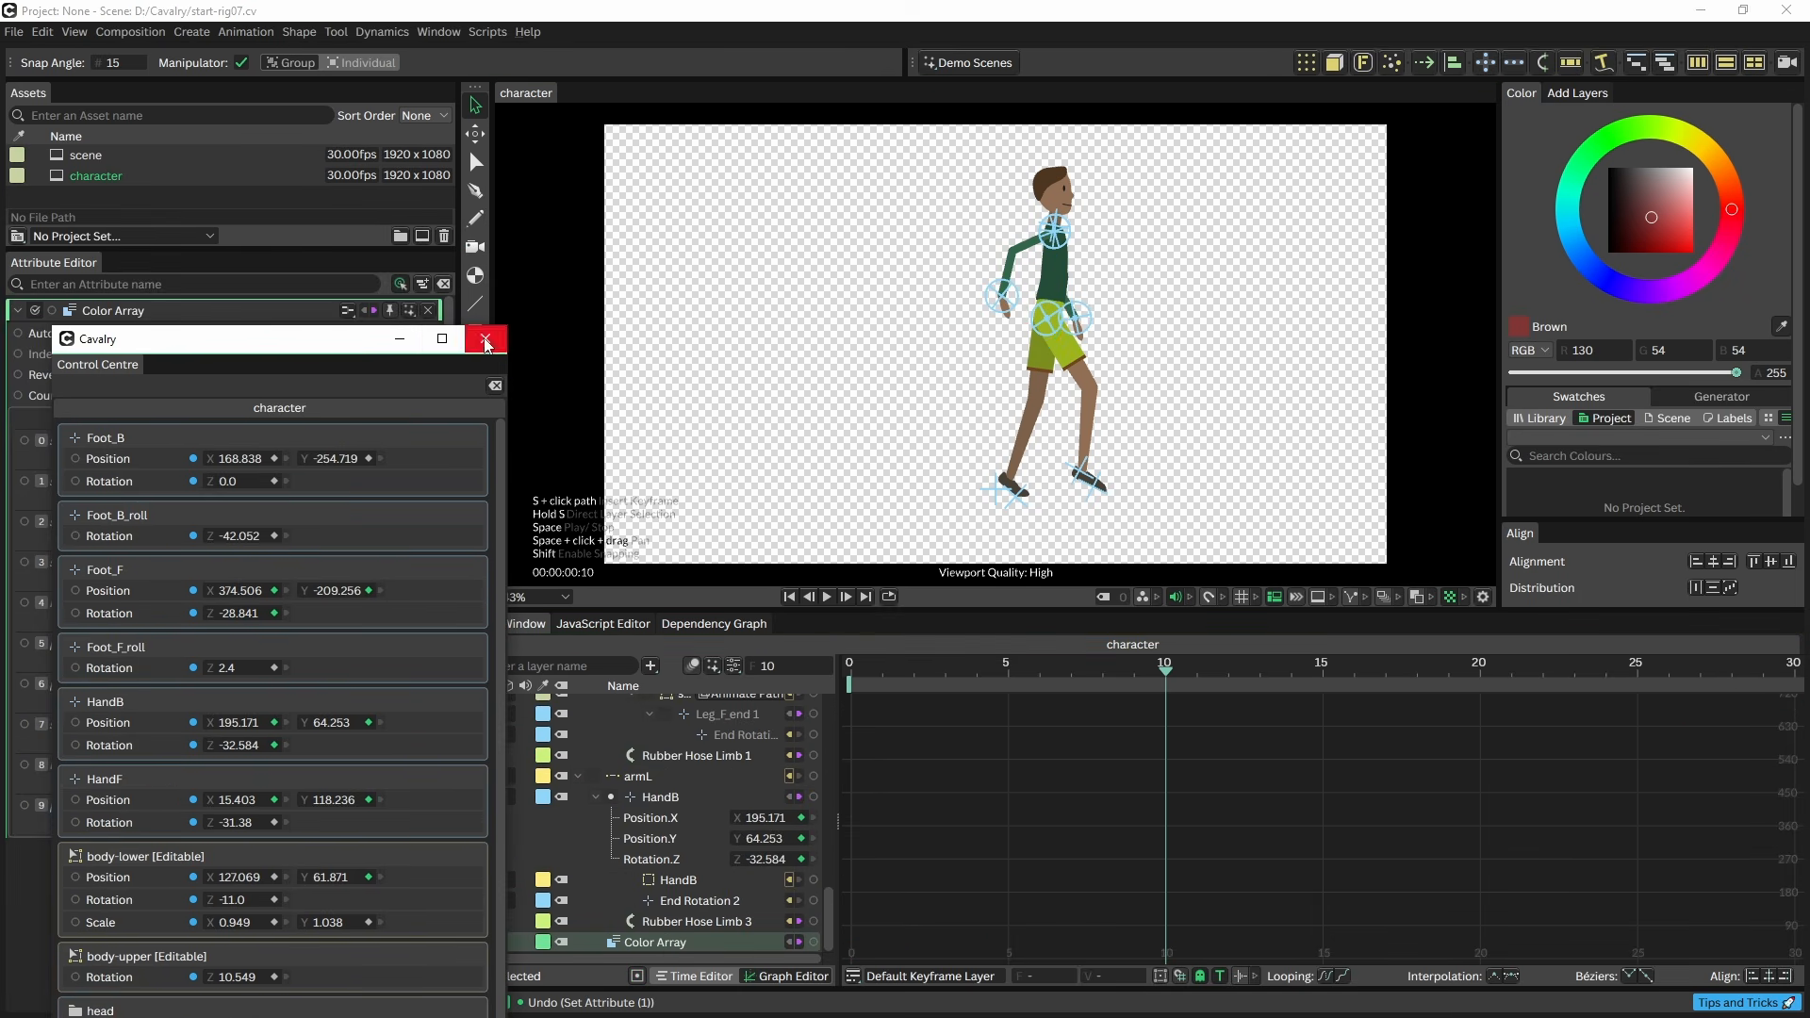
click(485, 343)
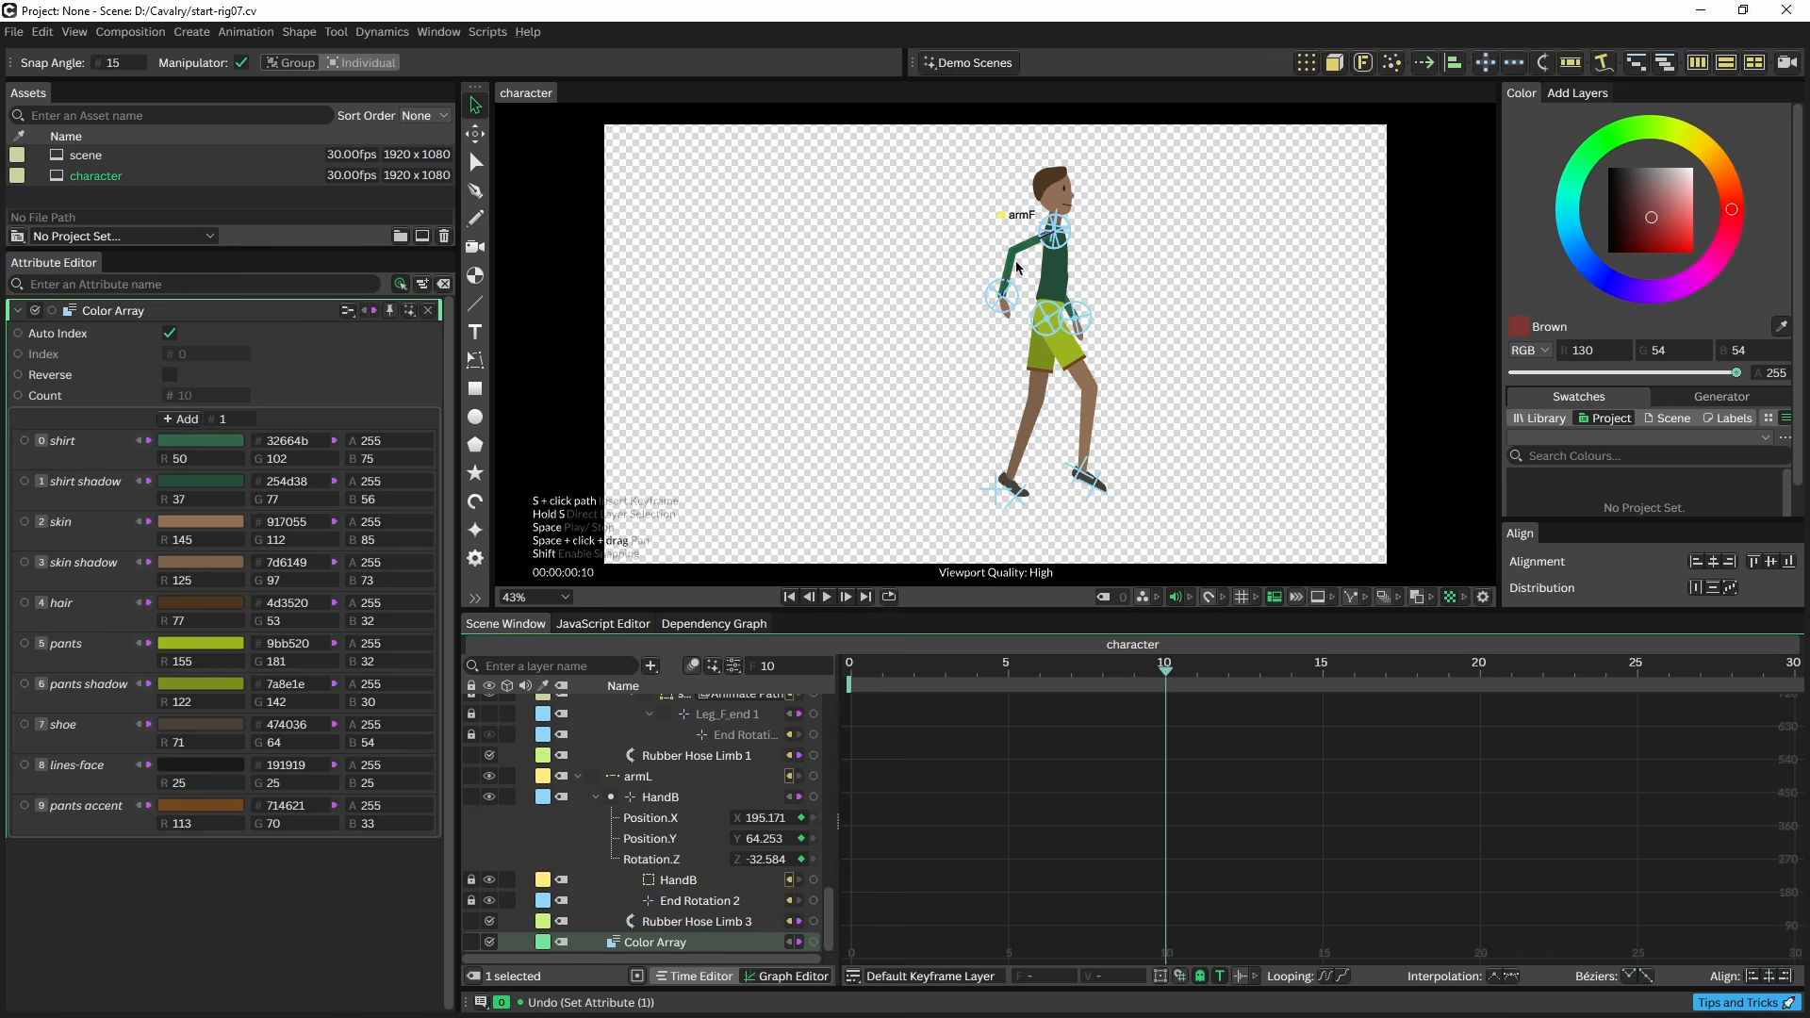
- Connect the Color Array's pants shadow colour to the armF layer's Stroke.Color
scroll(1056, 283, up, 2)
scroll(1056, 283, up, 3)
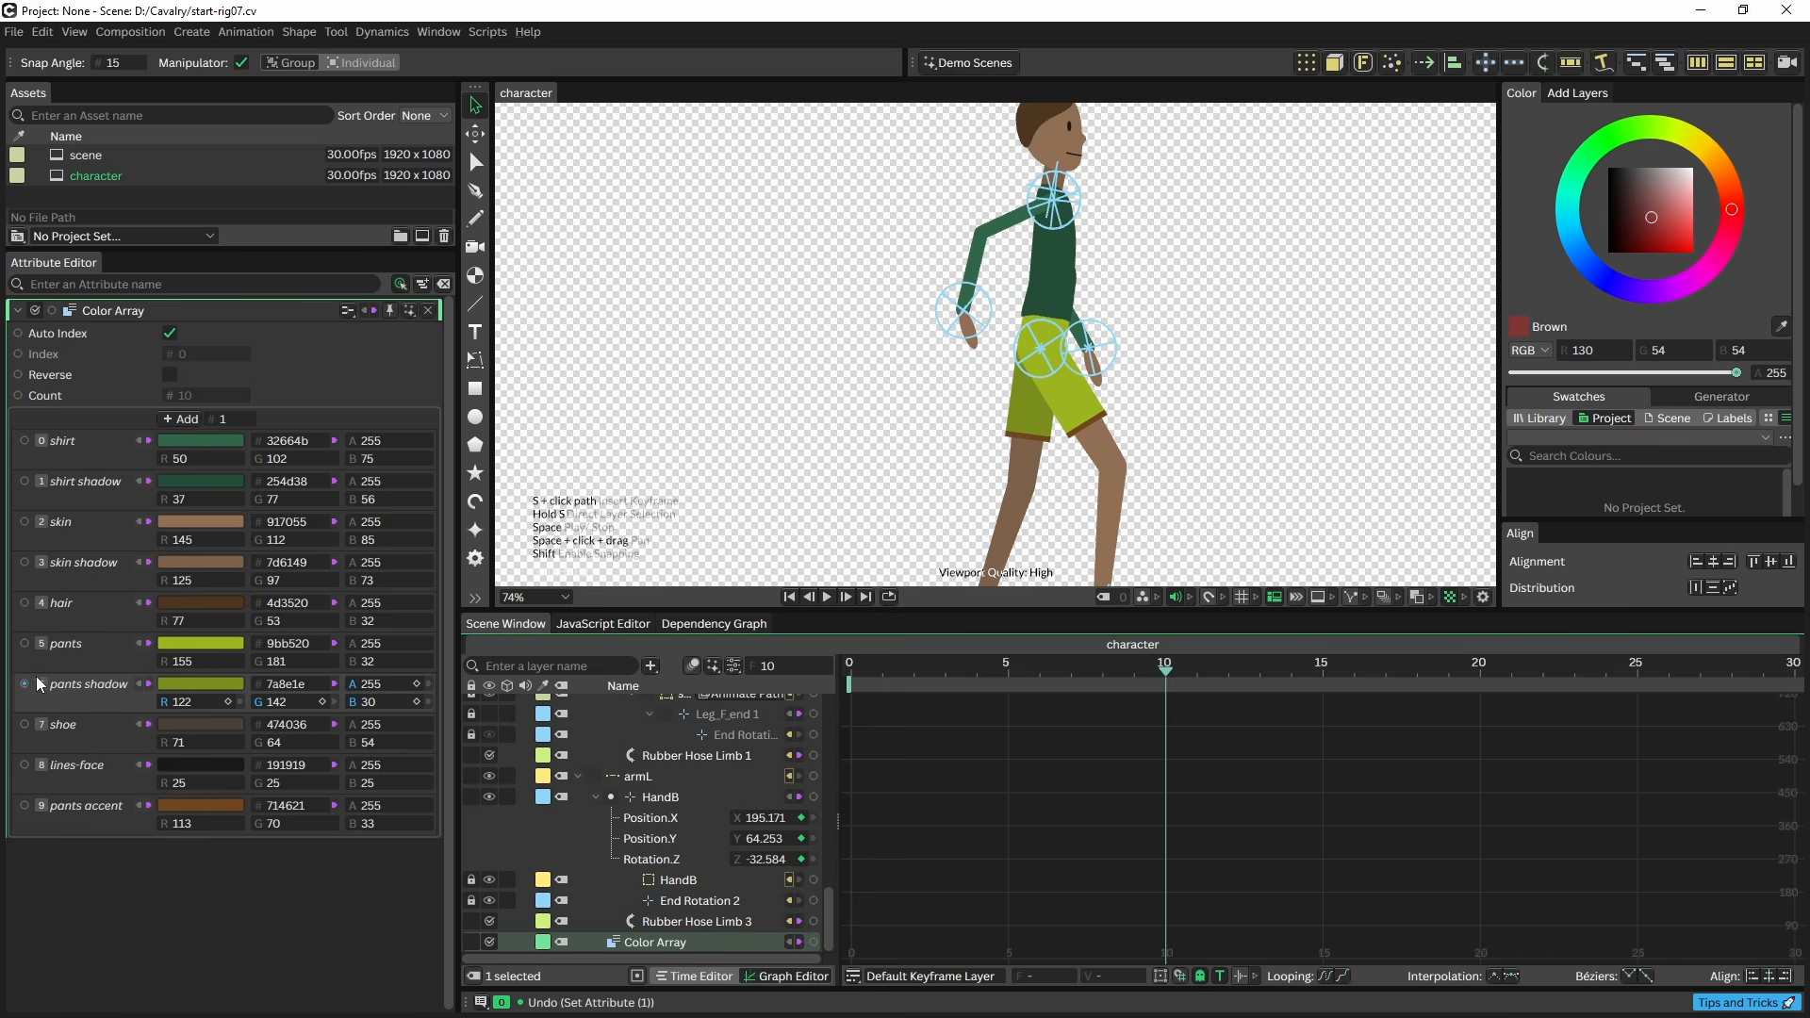
mouse_move(25, 683)
mouse_down()
mouse_move(472, 453)
mouse_move(975, 253)
mouse_up()
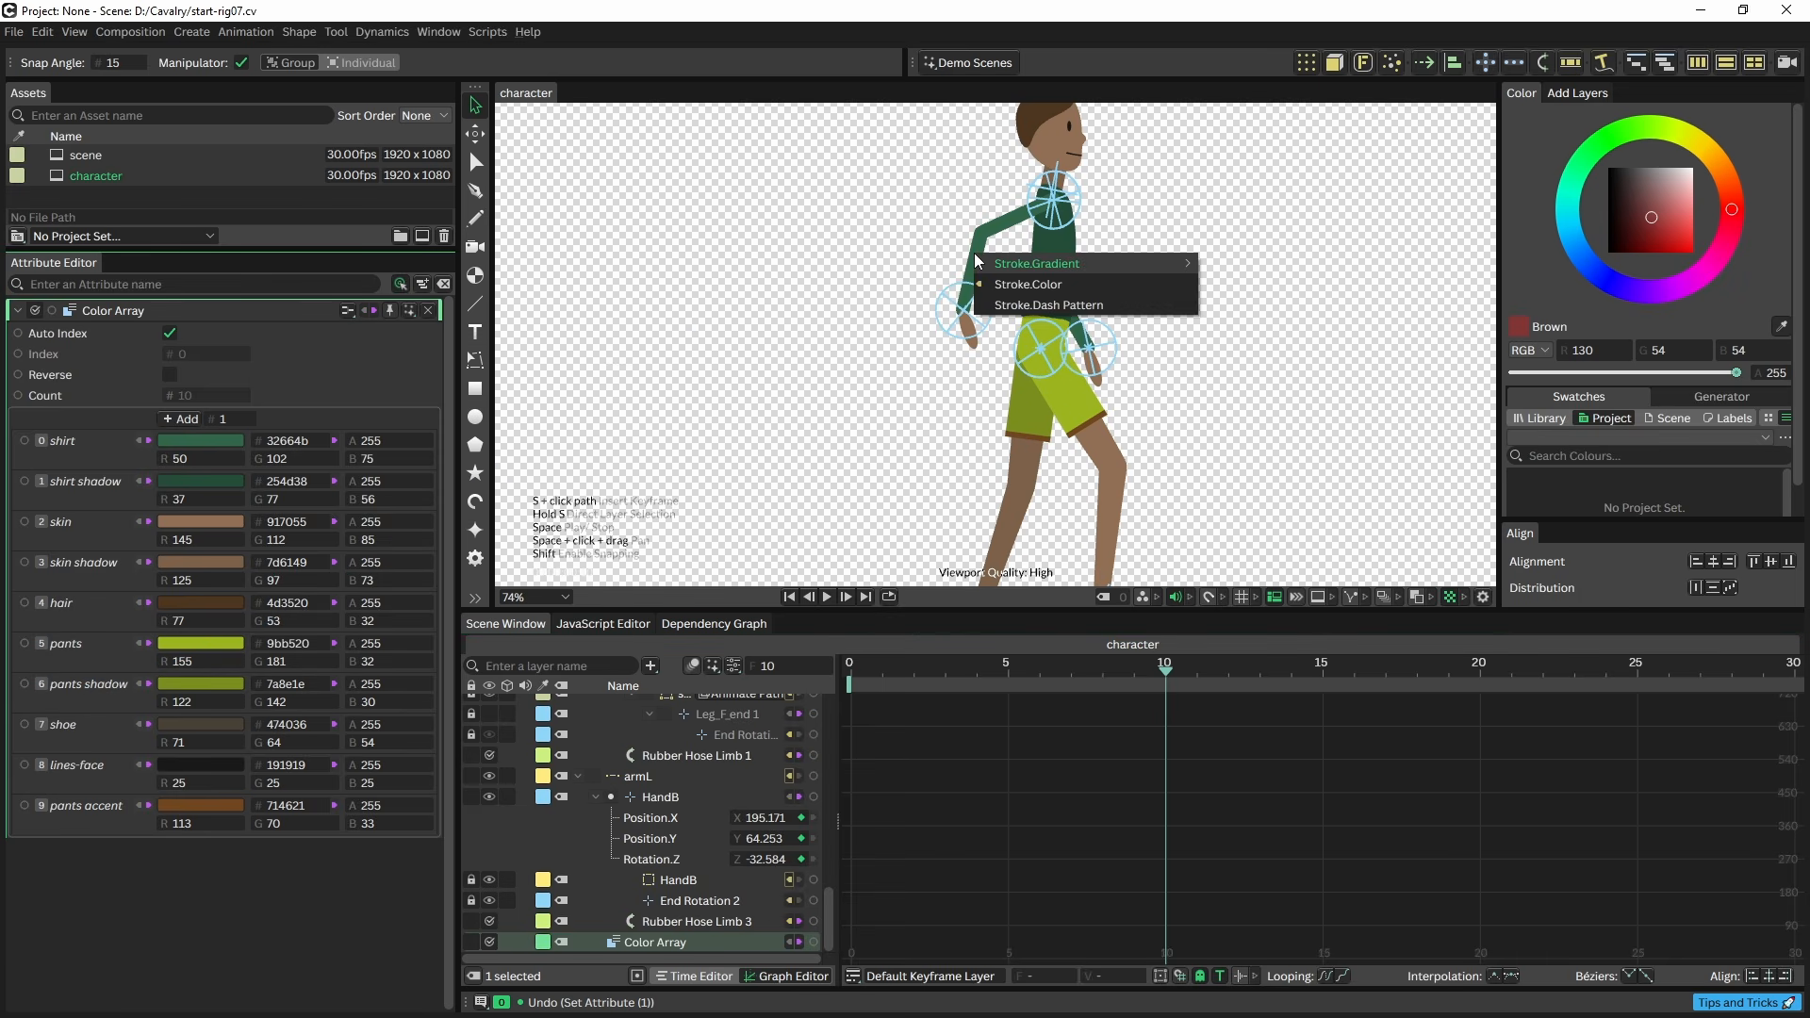
click(1054, 284)
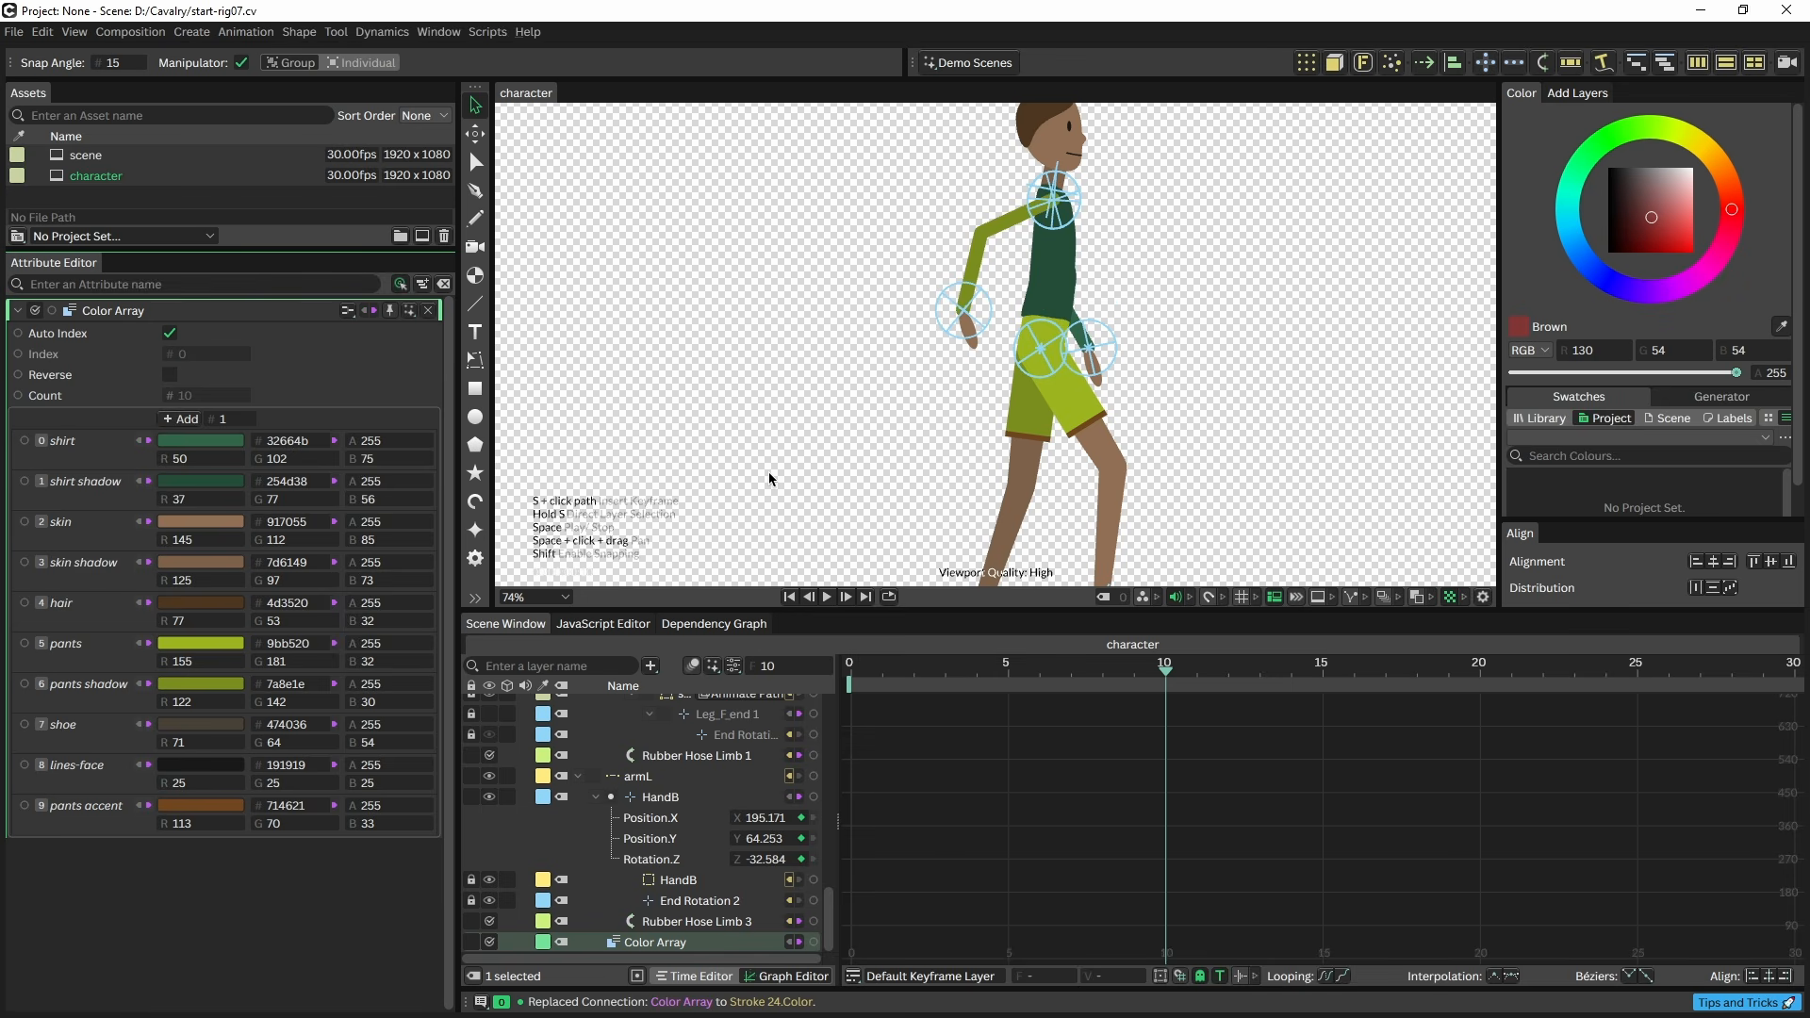
- Undo the Color Array connection to the armF stroke colour and return to frame 0
key(ctrl+z)
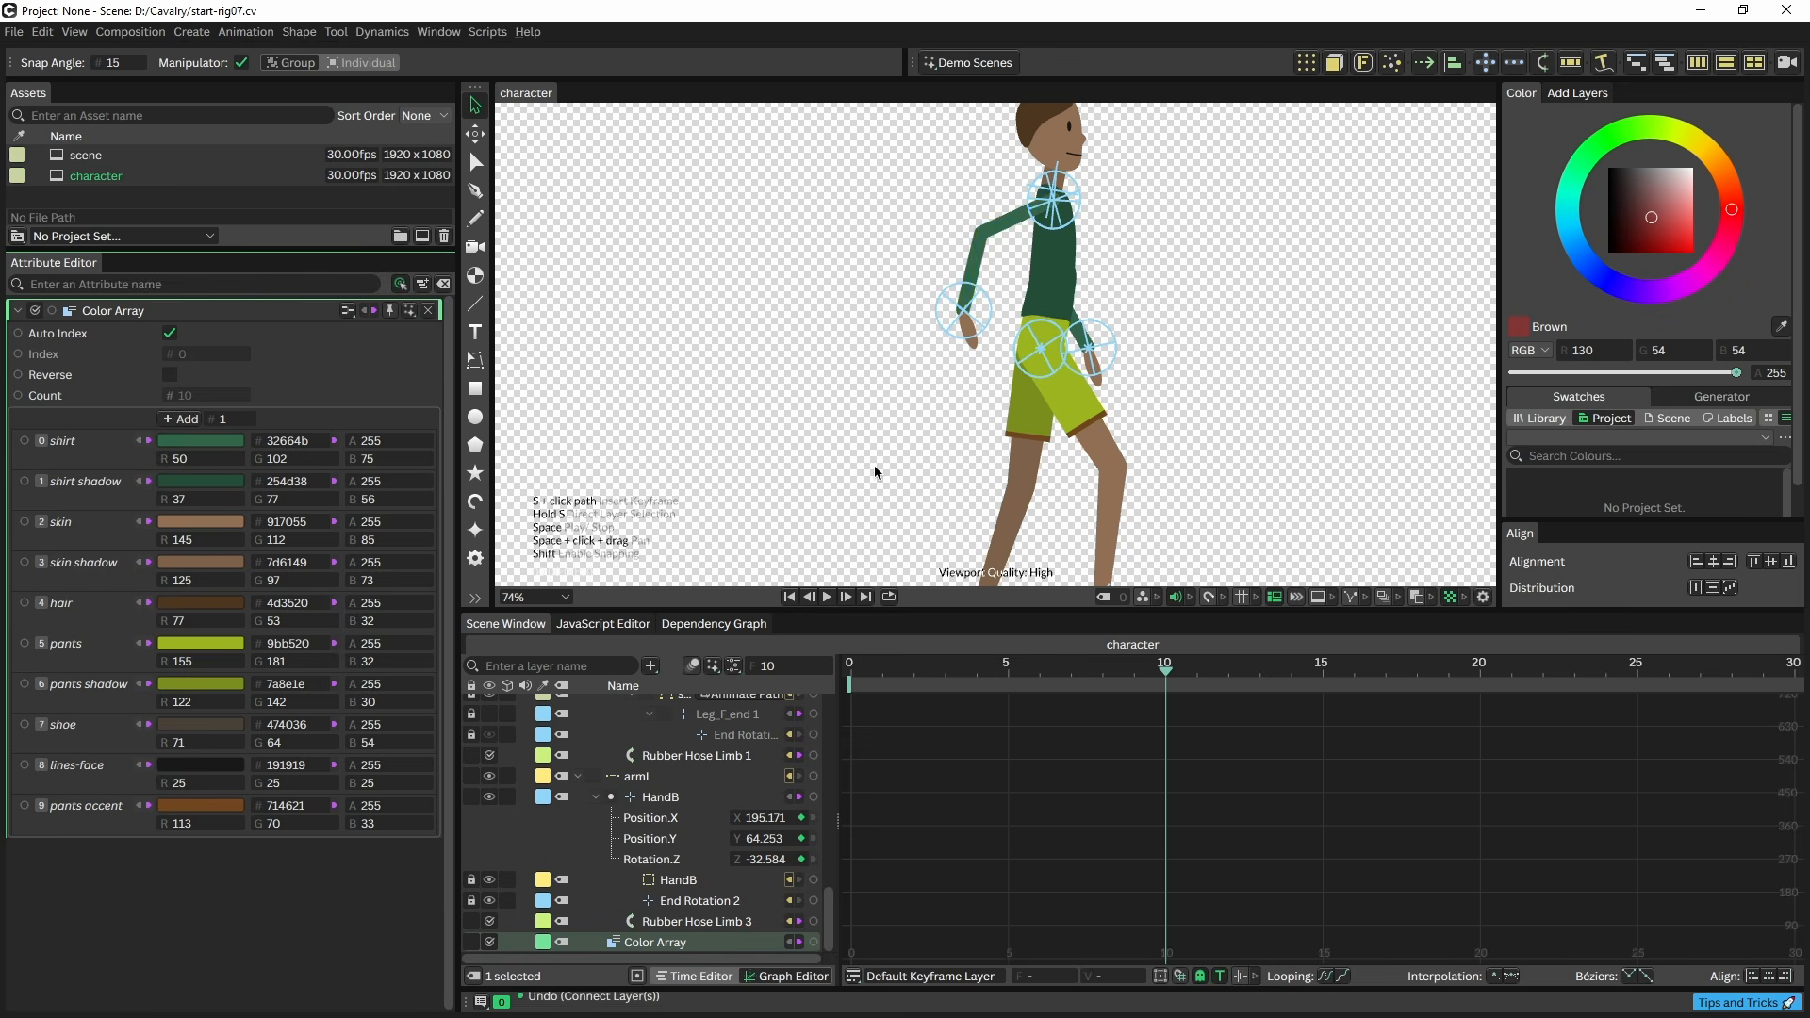
key(Home)
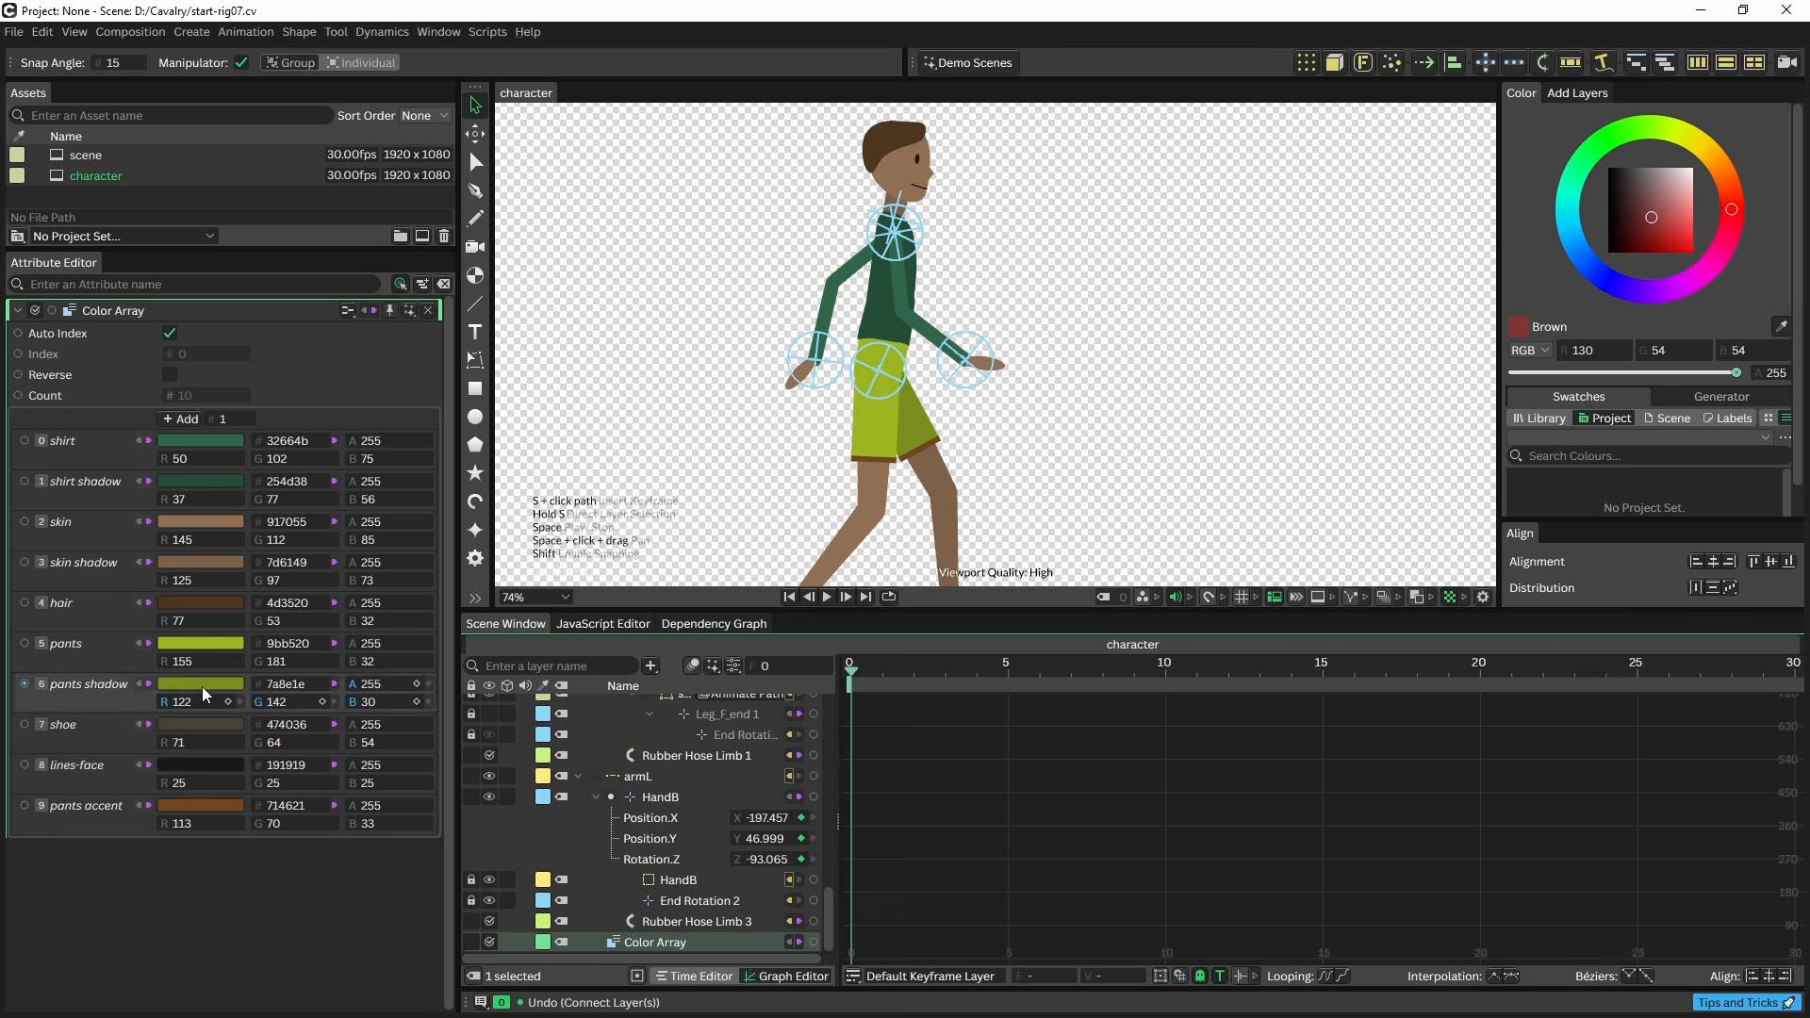
- Change the Color Array's shoe colour to a bright blue-violet, about #5c51eb
scroll(771, 382, down, 1)
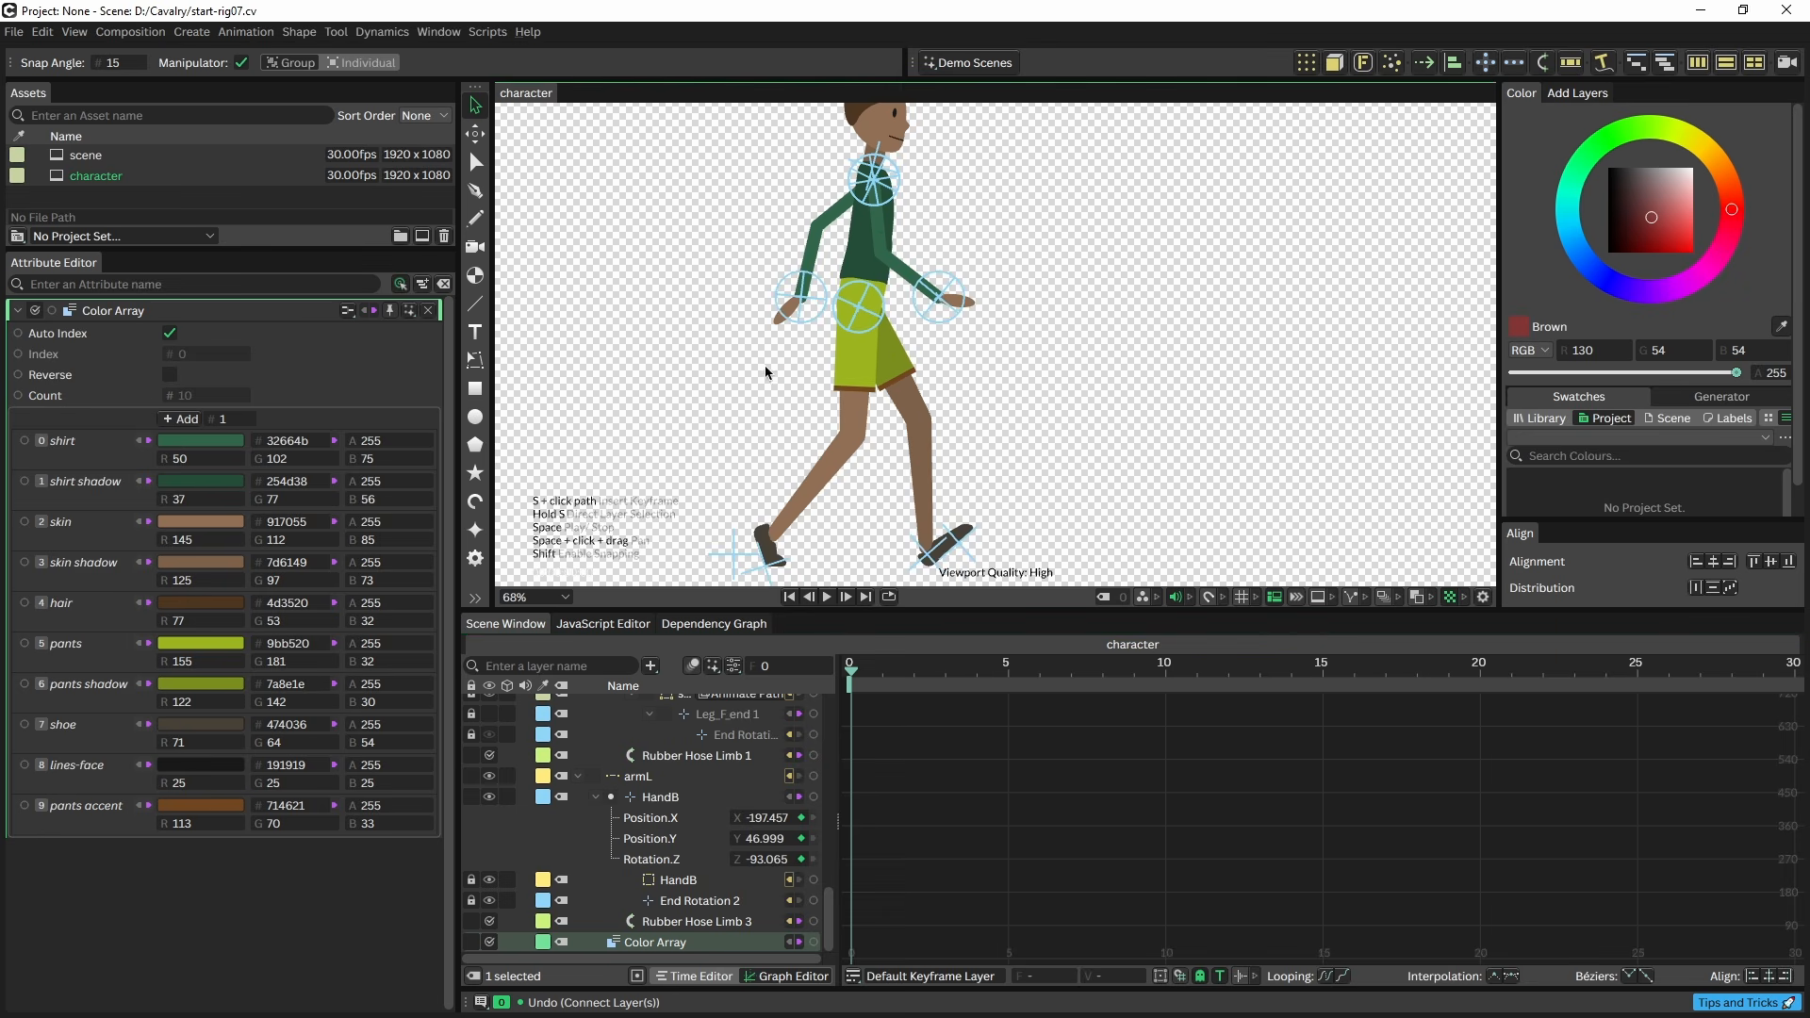
click(182, 722)
mouse_move(179, 575)
mouse_down()
mouse_move(211, 523)
mouse_move(275, 563)
mouse_move(174, 588)
mouse_up()
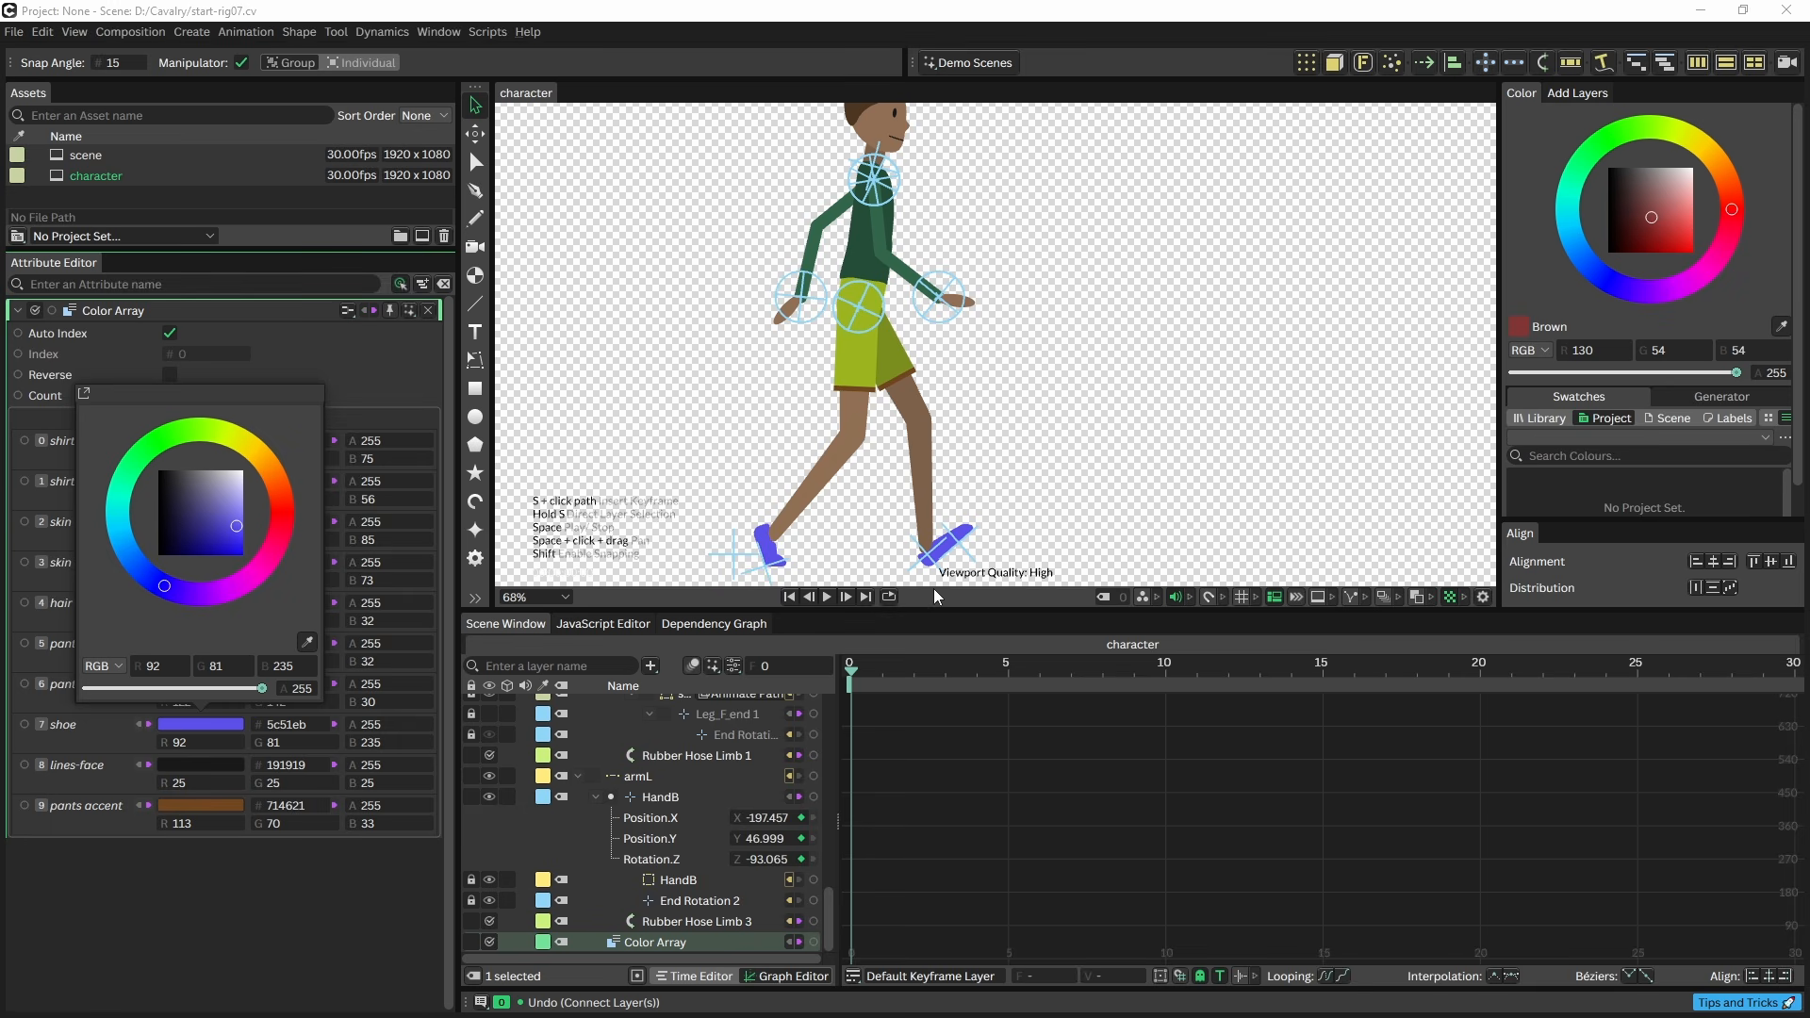
click(245, 881)
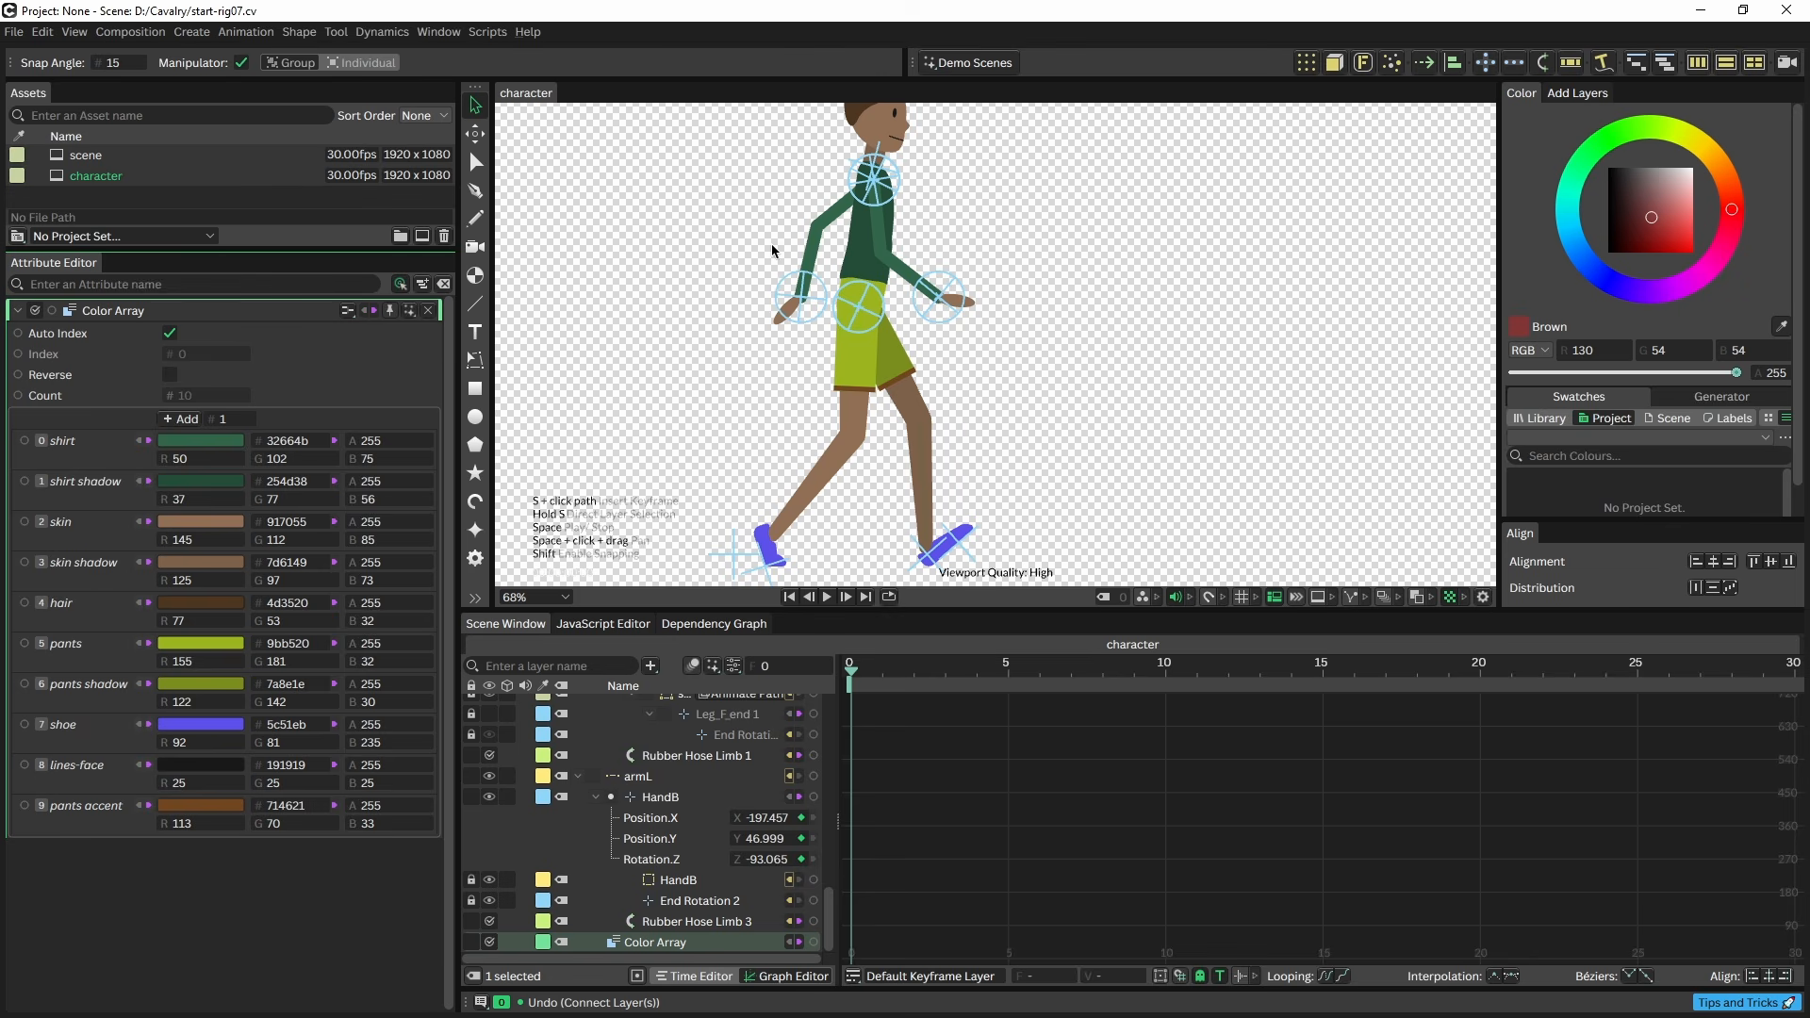
- Change the Color Array's hair colour to a pale blond, about #bbba8b
drag(773, 250, 746, 294)
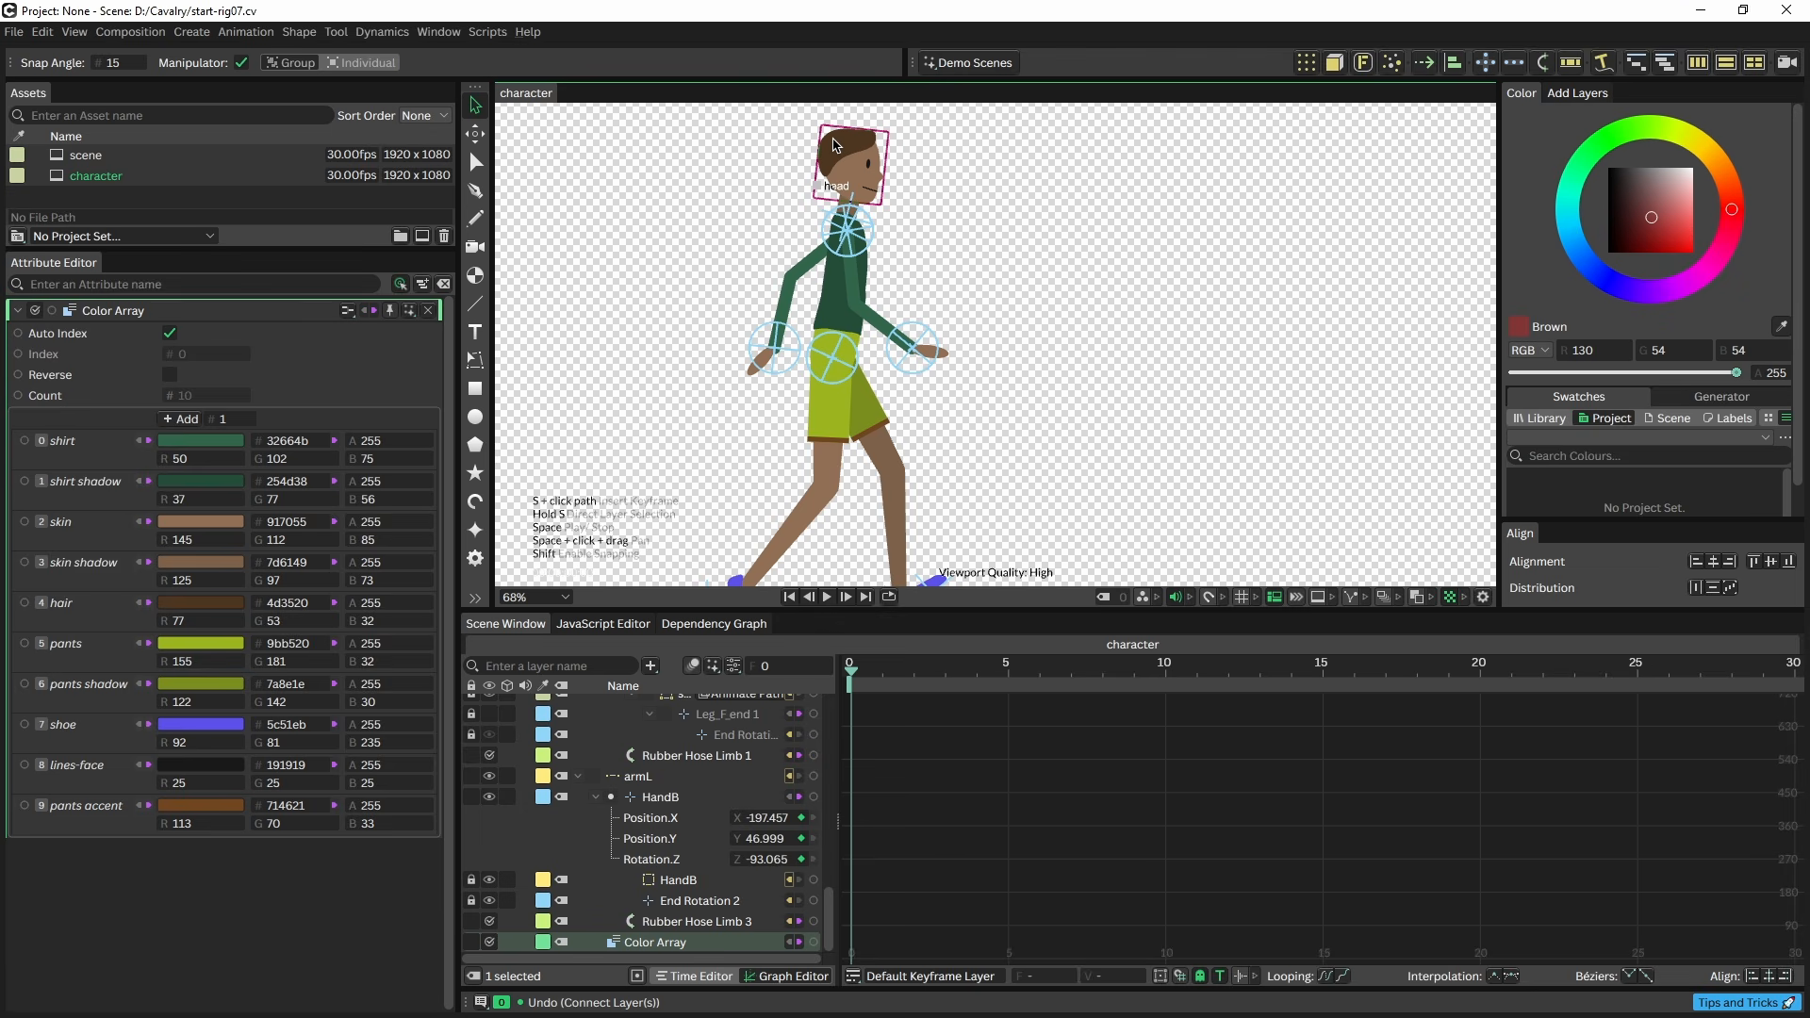
click(196, 605)
drag(202, 415, 247, 322)
click(200, 886)
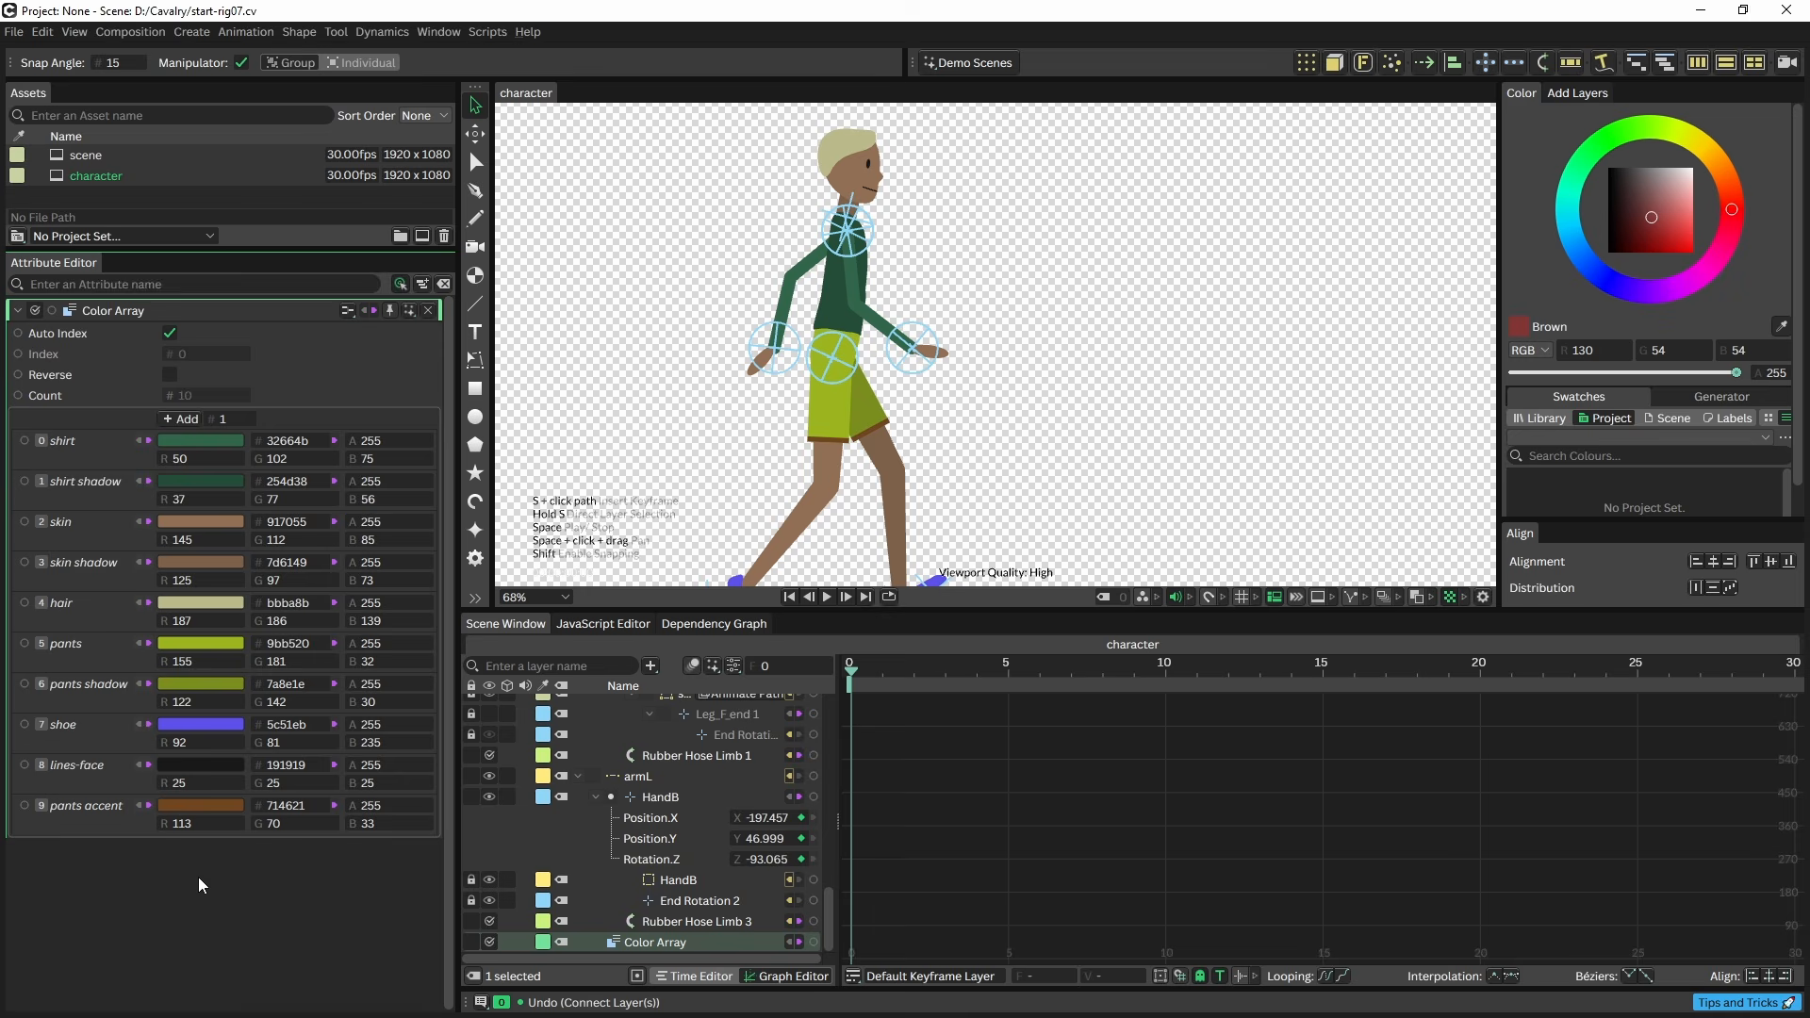
- Recolour the Color Array's shirt to orange, about #eb6a39, and its shirt shadow to reddish brown, about #6c3f2d
click(209, 442)
mouse_move(231, 237)
mouse_down()
mouse_move(282, 226)
mouse_move(287, 245)
mouse_move(285, 207)
mouse_move(283, 251)
mouse_move(195, 277)
mouse_up()
click(193, 481)
click(277, 241)
click(247, 909)
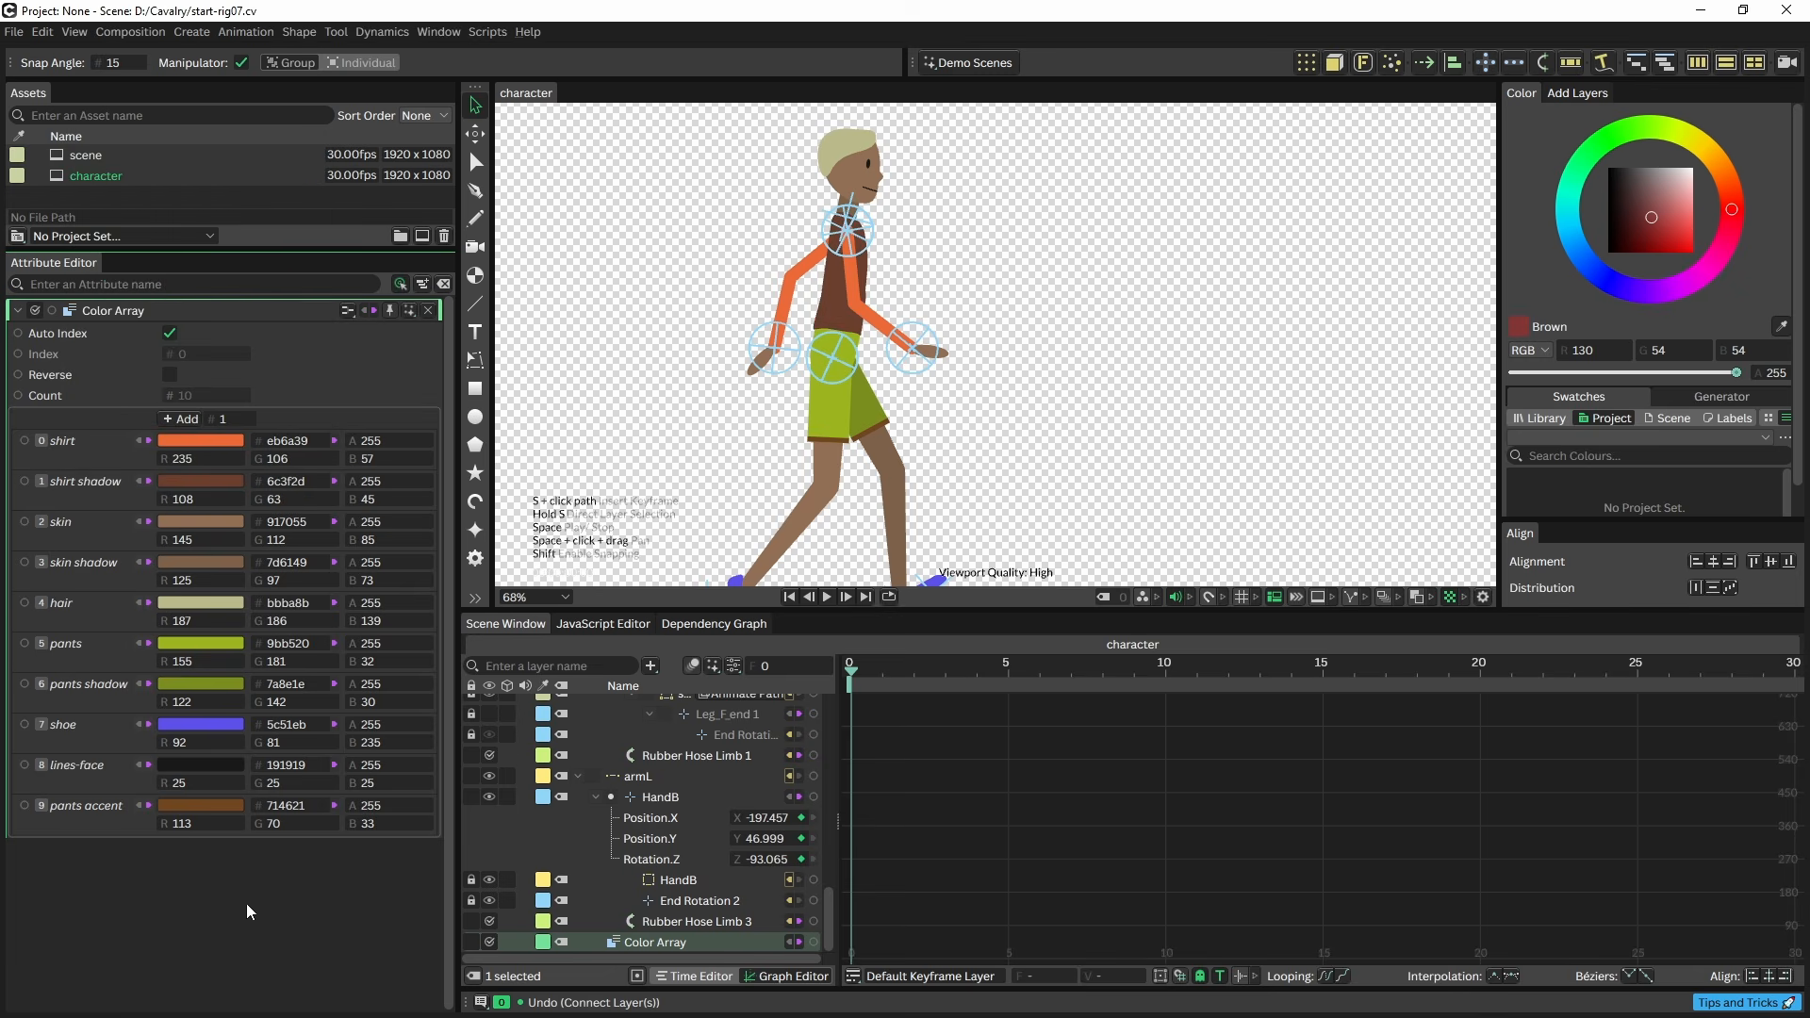
- Play the walk animation to check the recoloured character, stop it, and return to frame 0
click(860, 665)
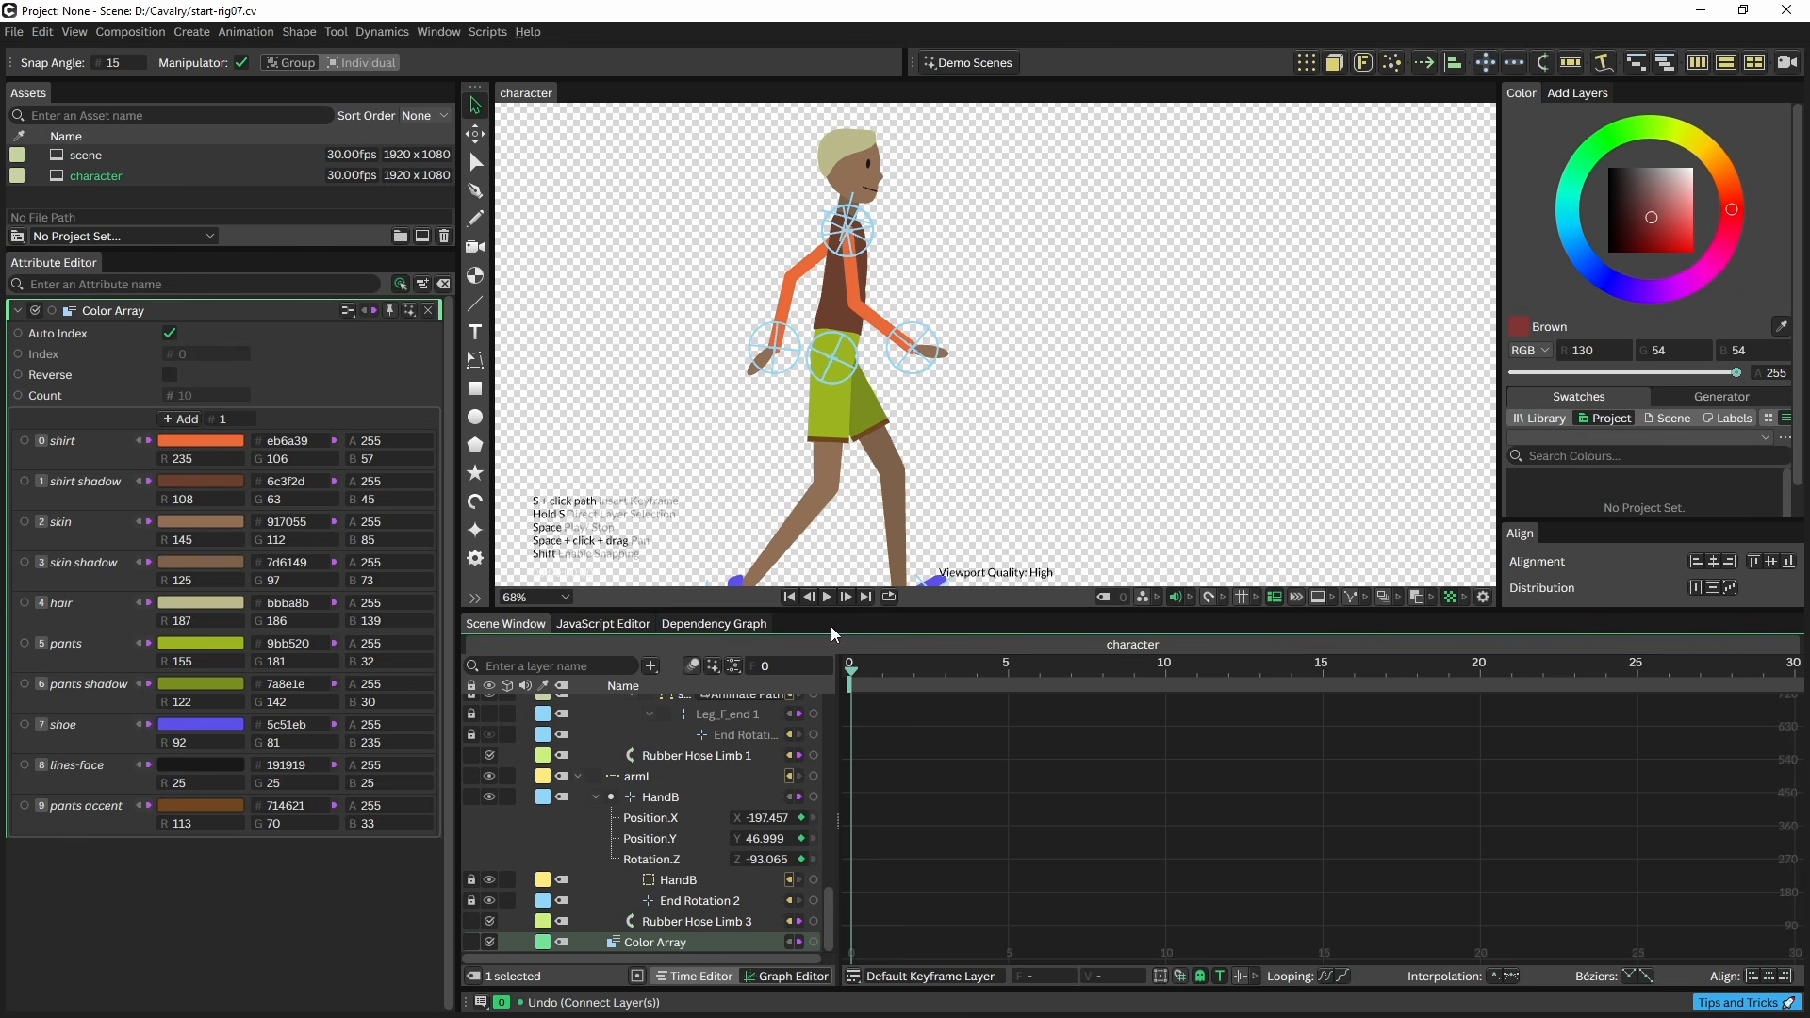
key(space)
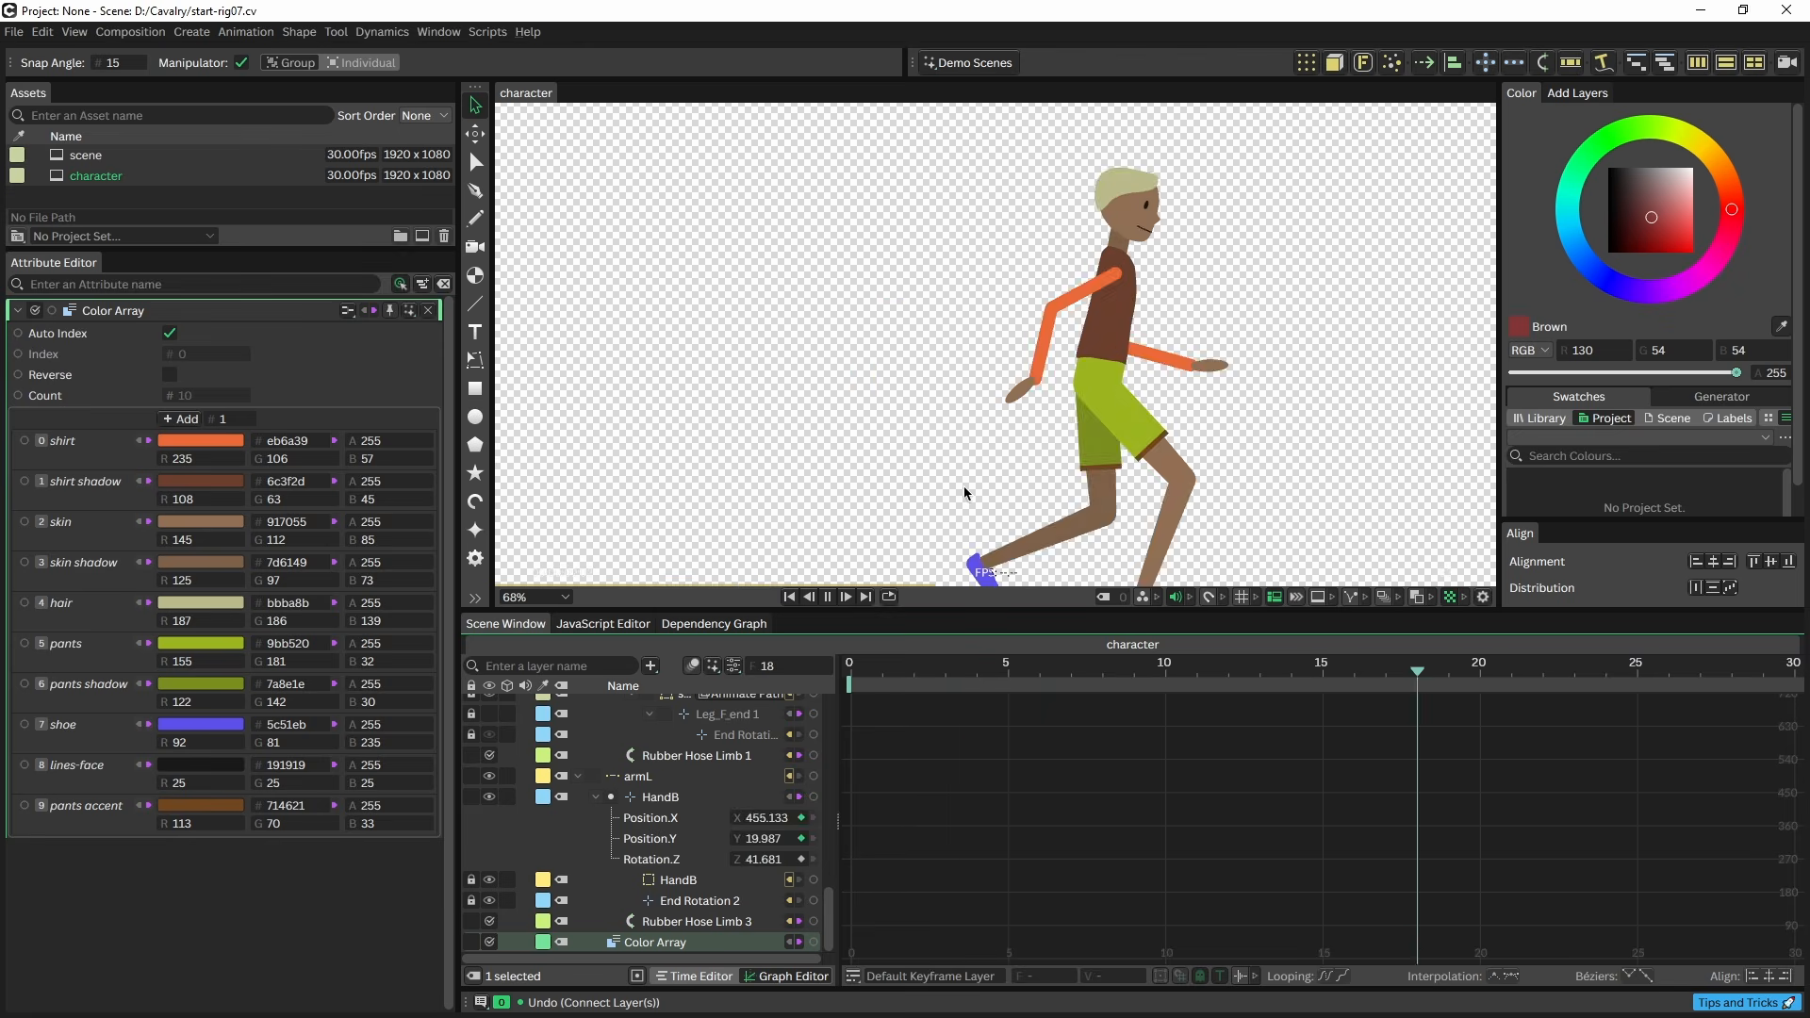
key(space)
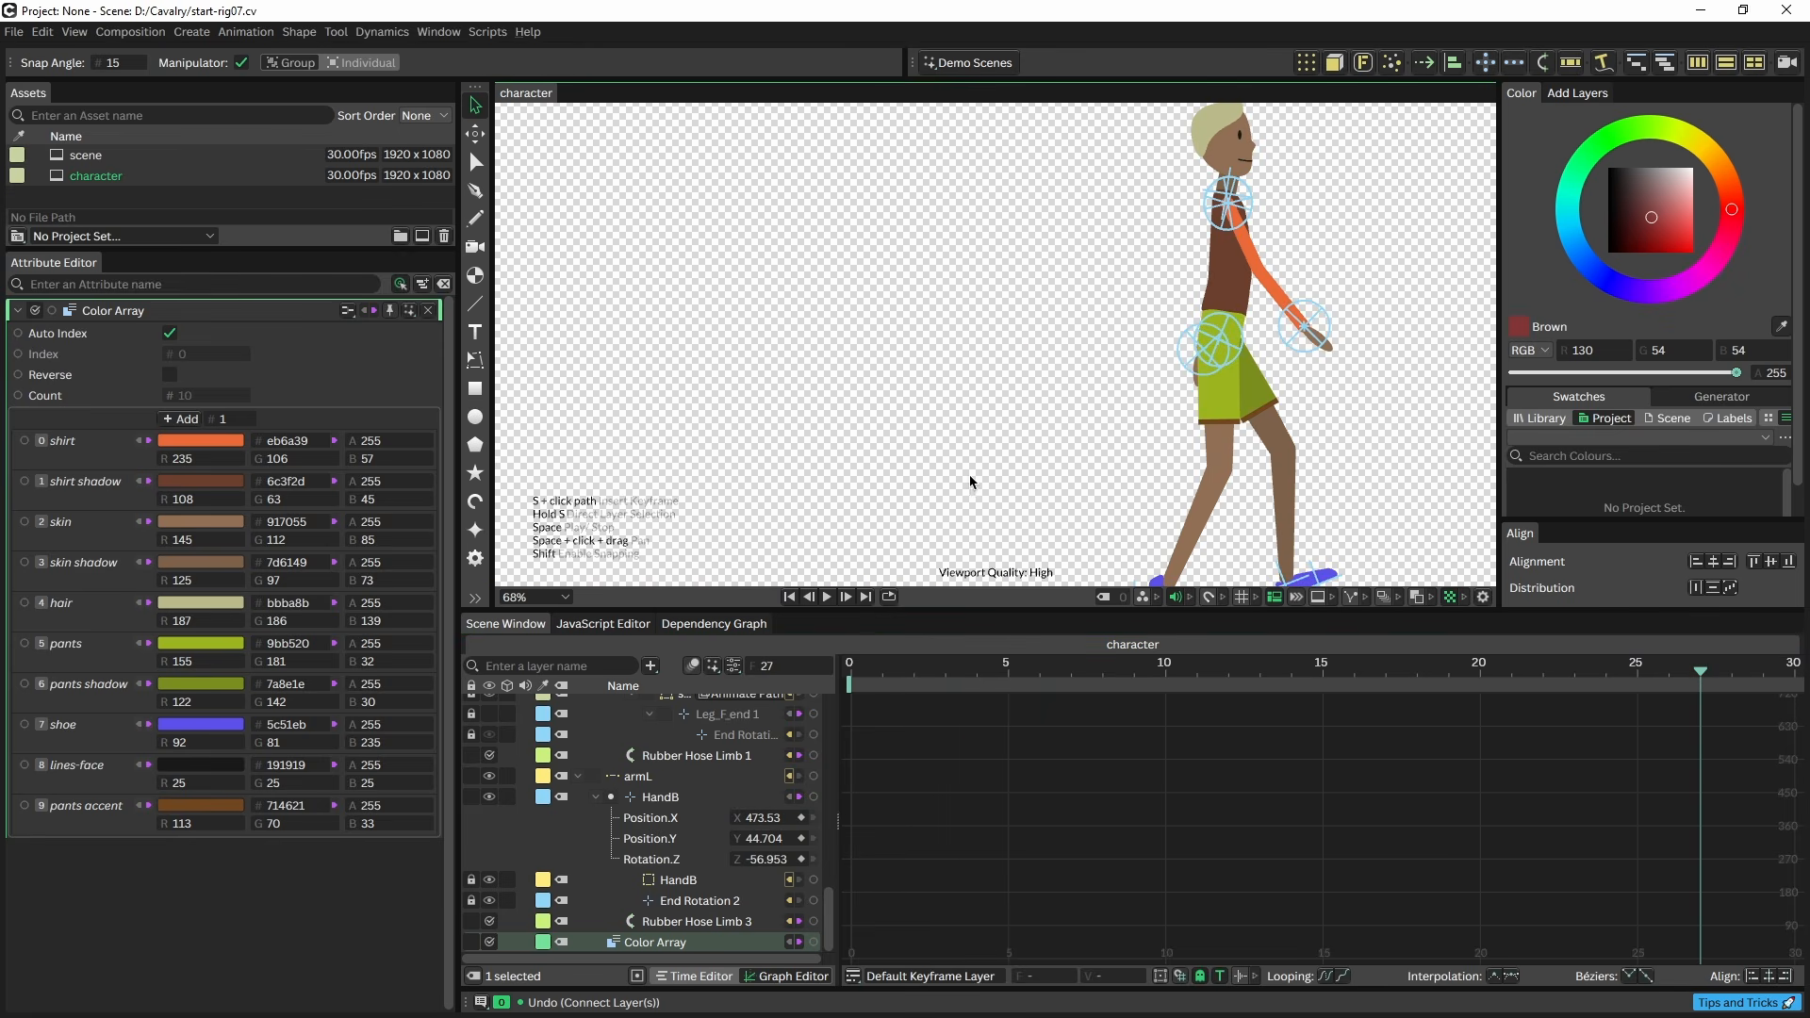
drag(902, 667, 825, 650)
scroll(842, 410, down, 2)
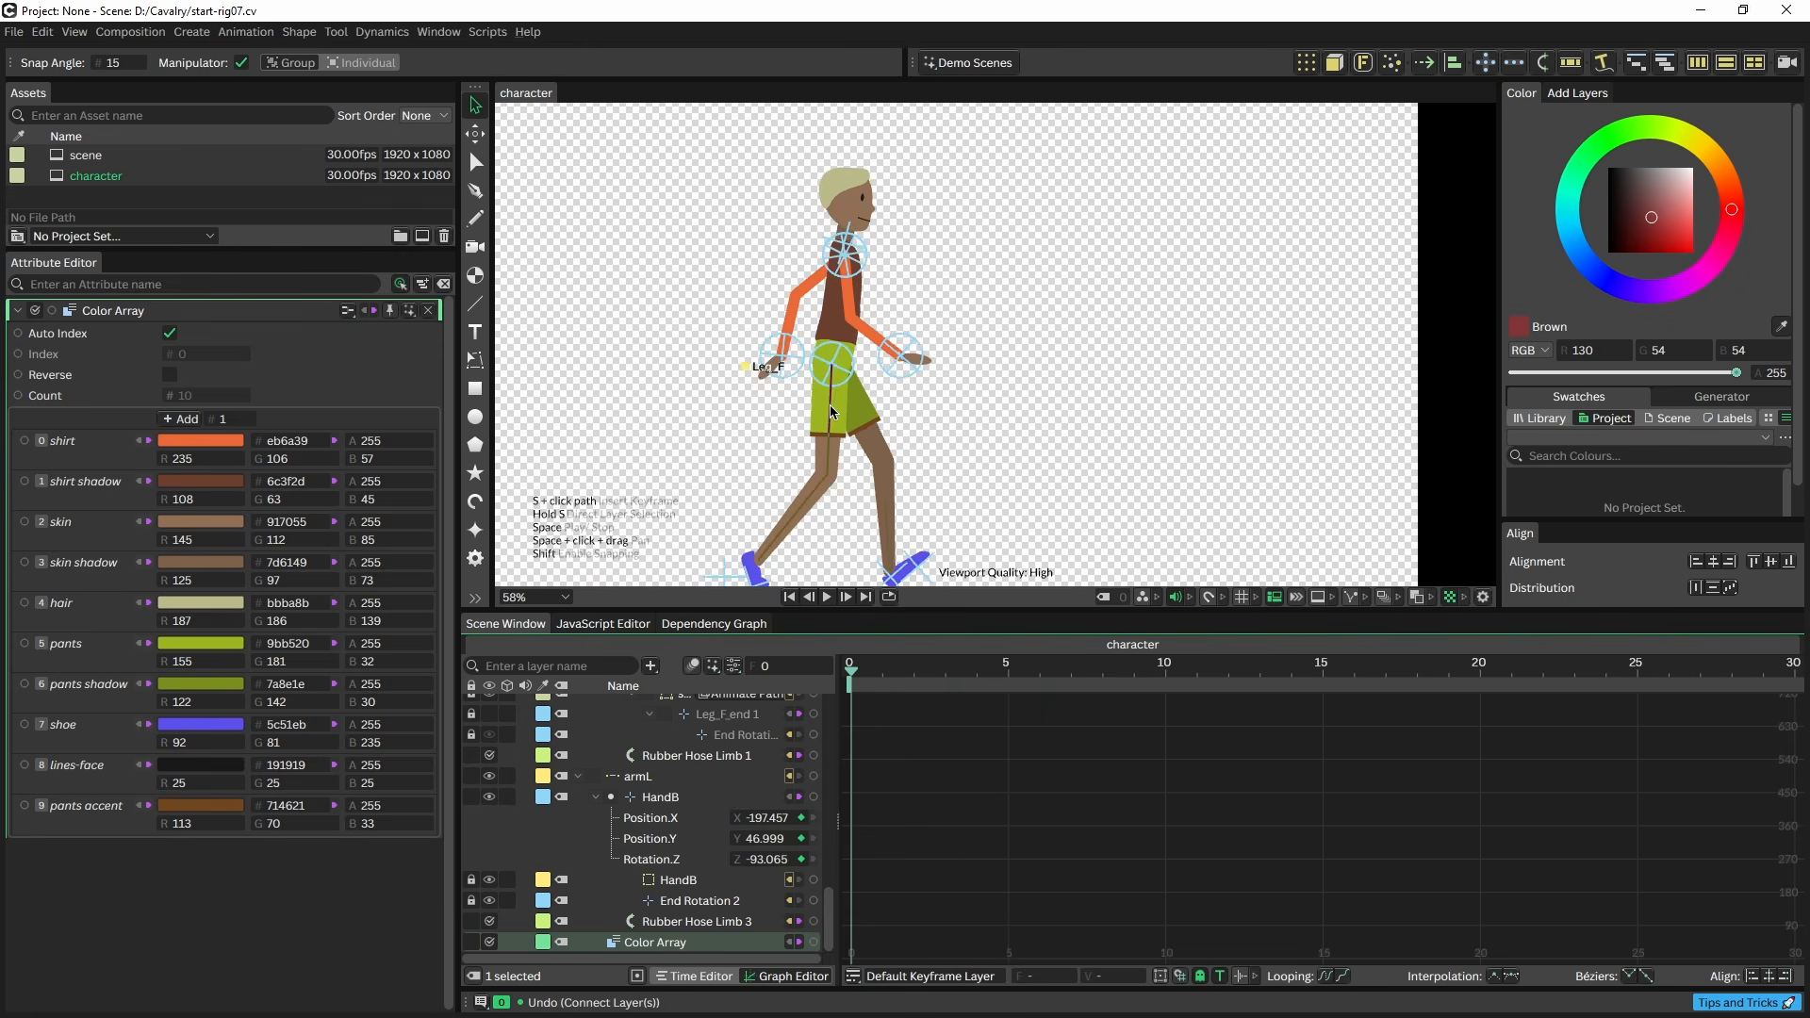
drag(876, 453, 906, 380)
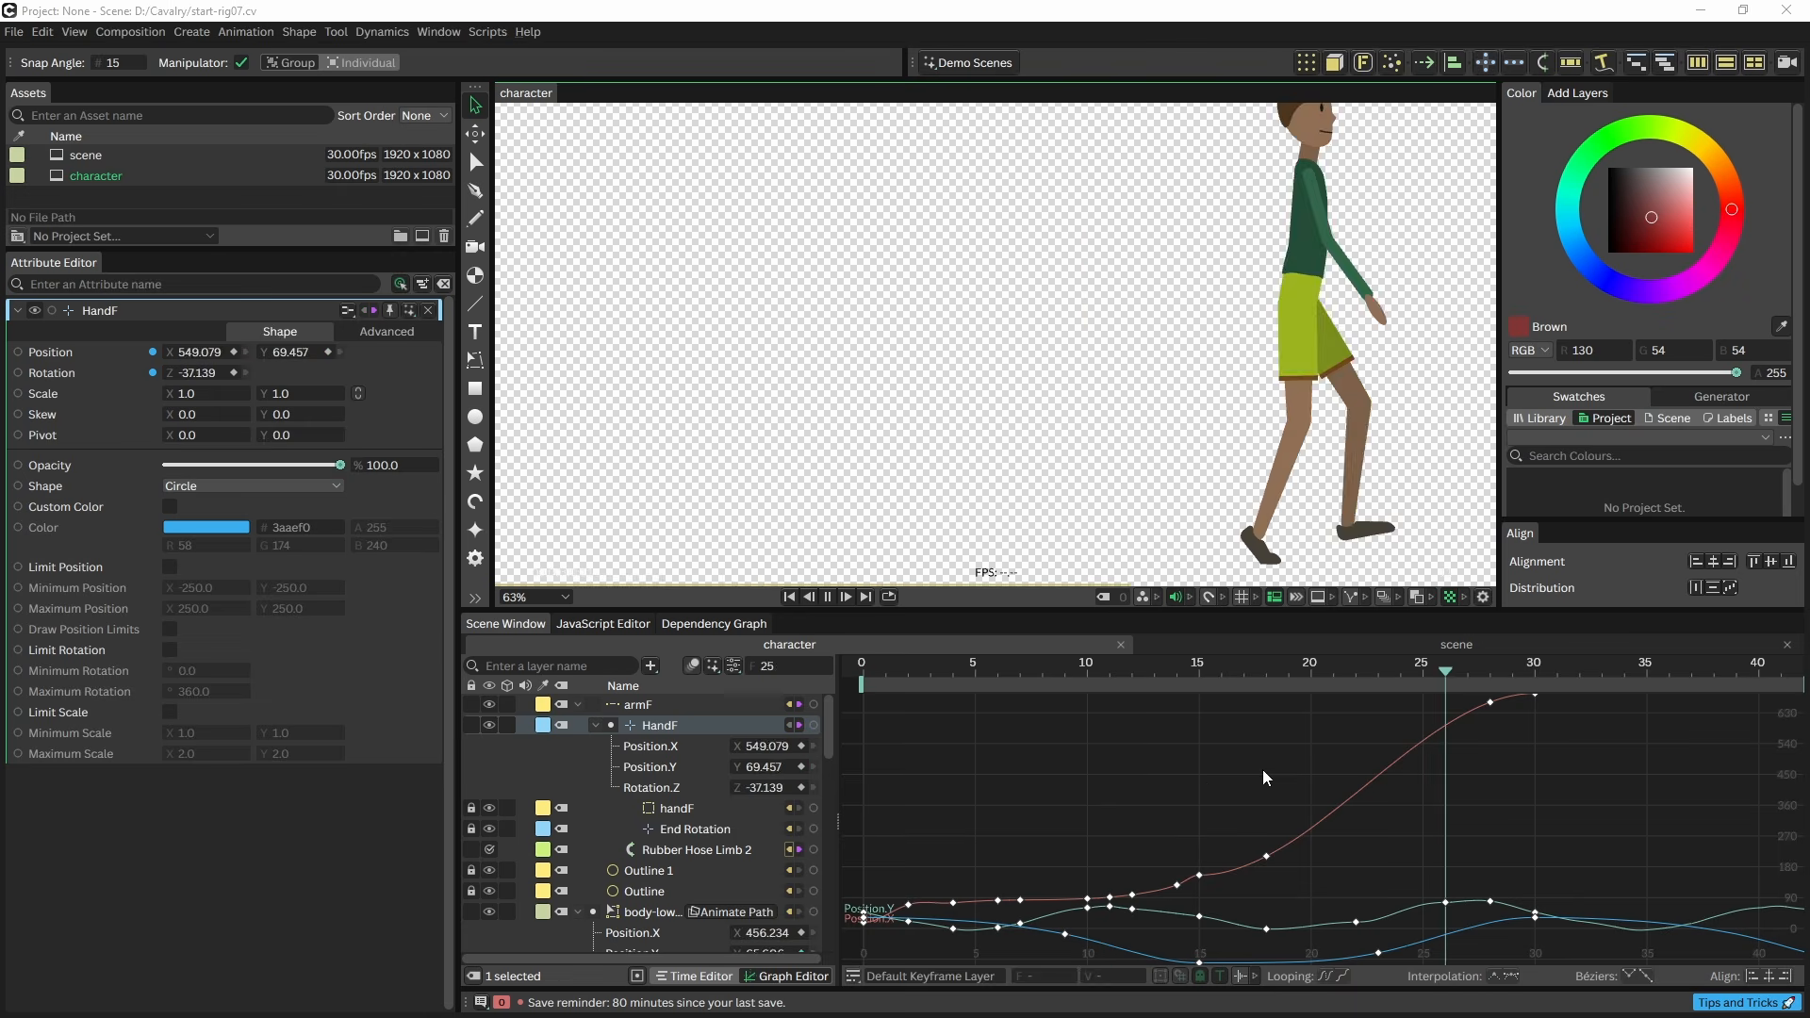
- Stop playback at frame 14, select the Foot_B controller, and isolate it in the layer list
scroll(1131, 834, down, 1)
scroll(1131, 834, up, 1)
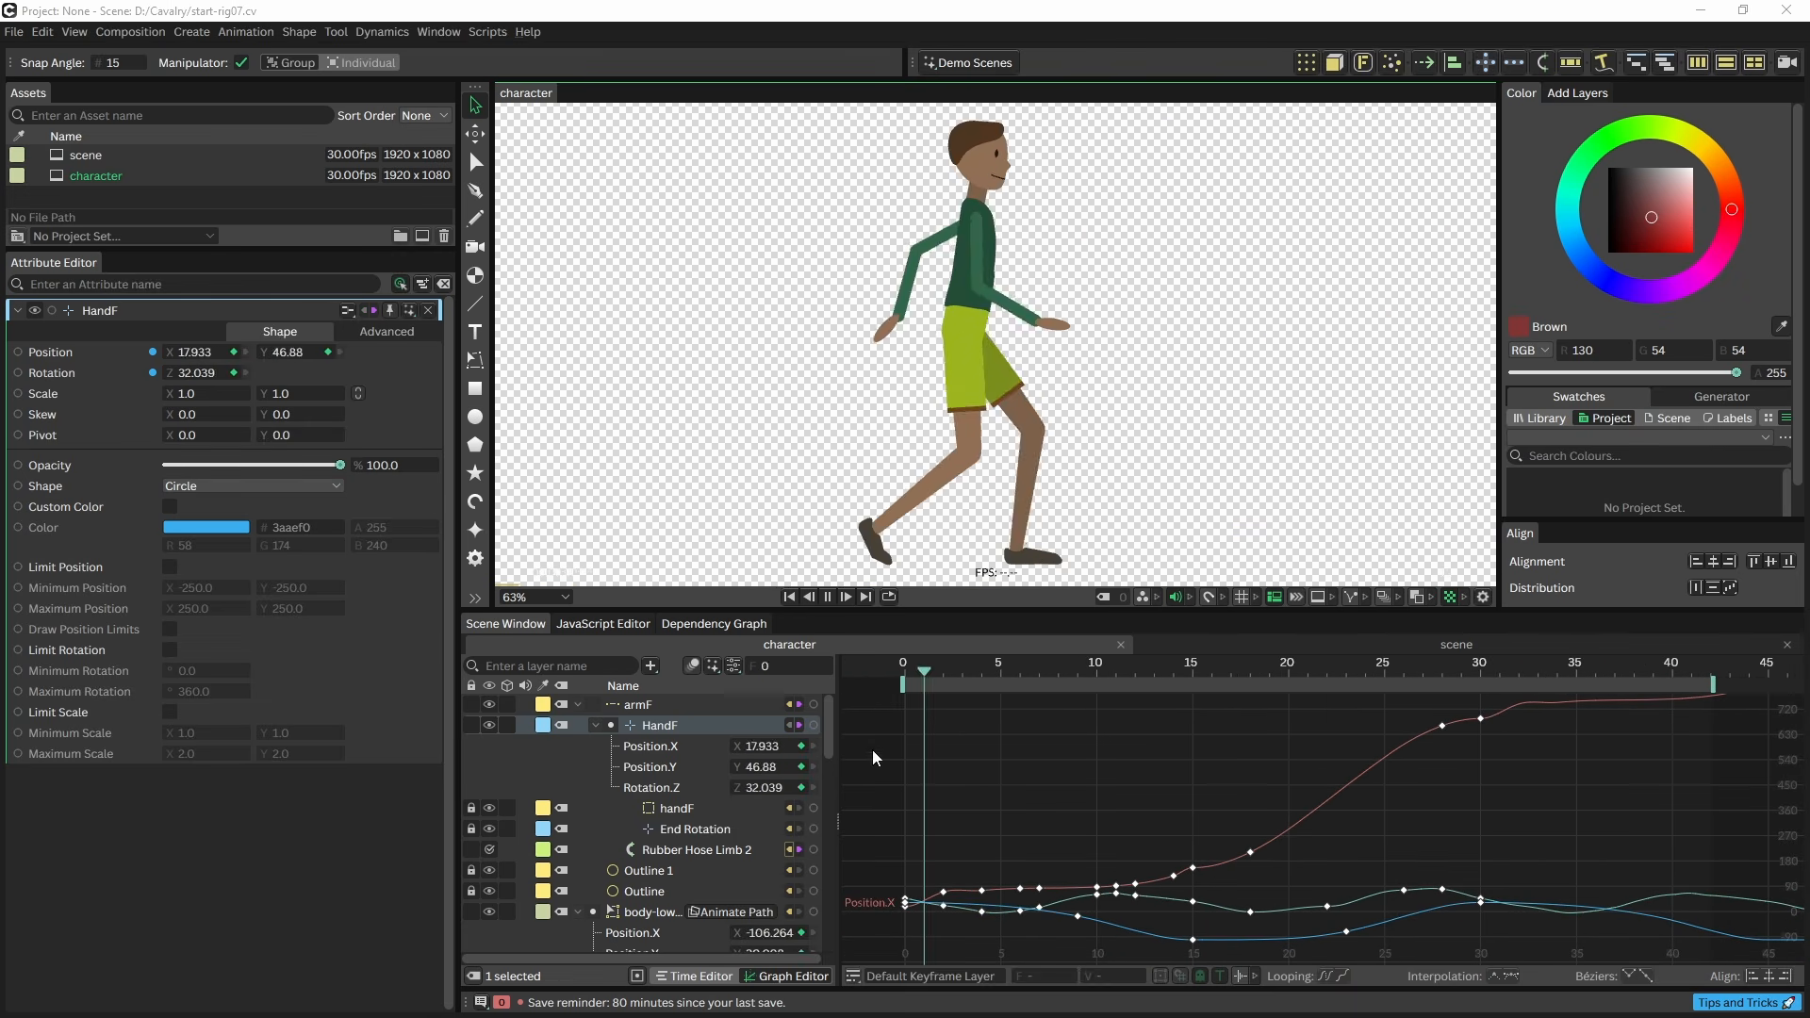
key(space)
click(1011, 563)
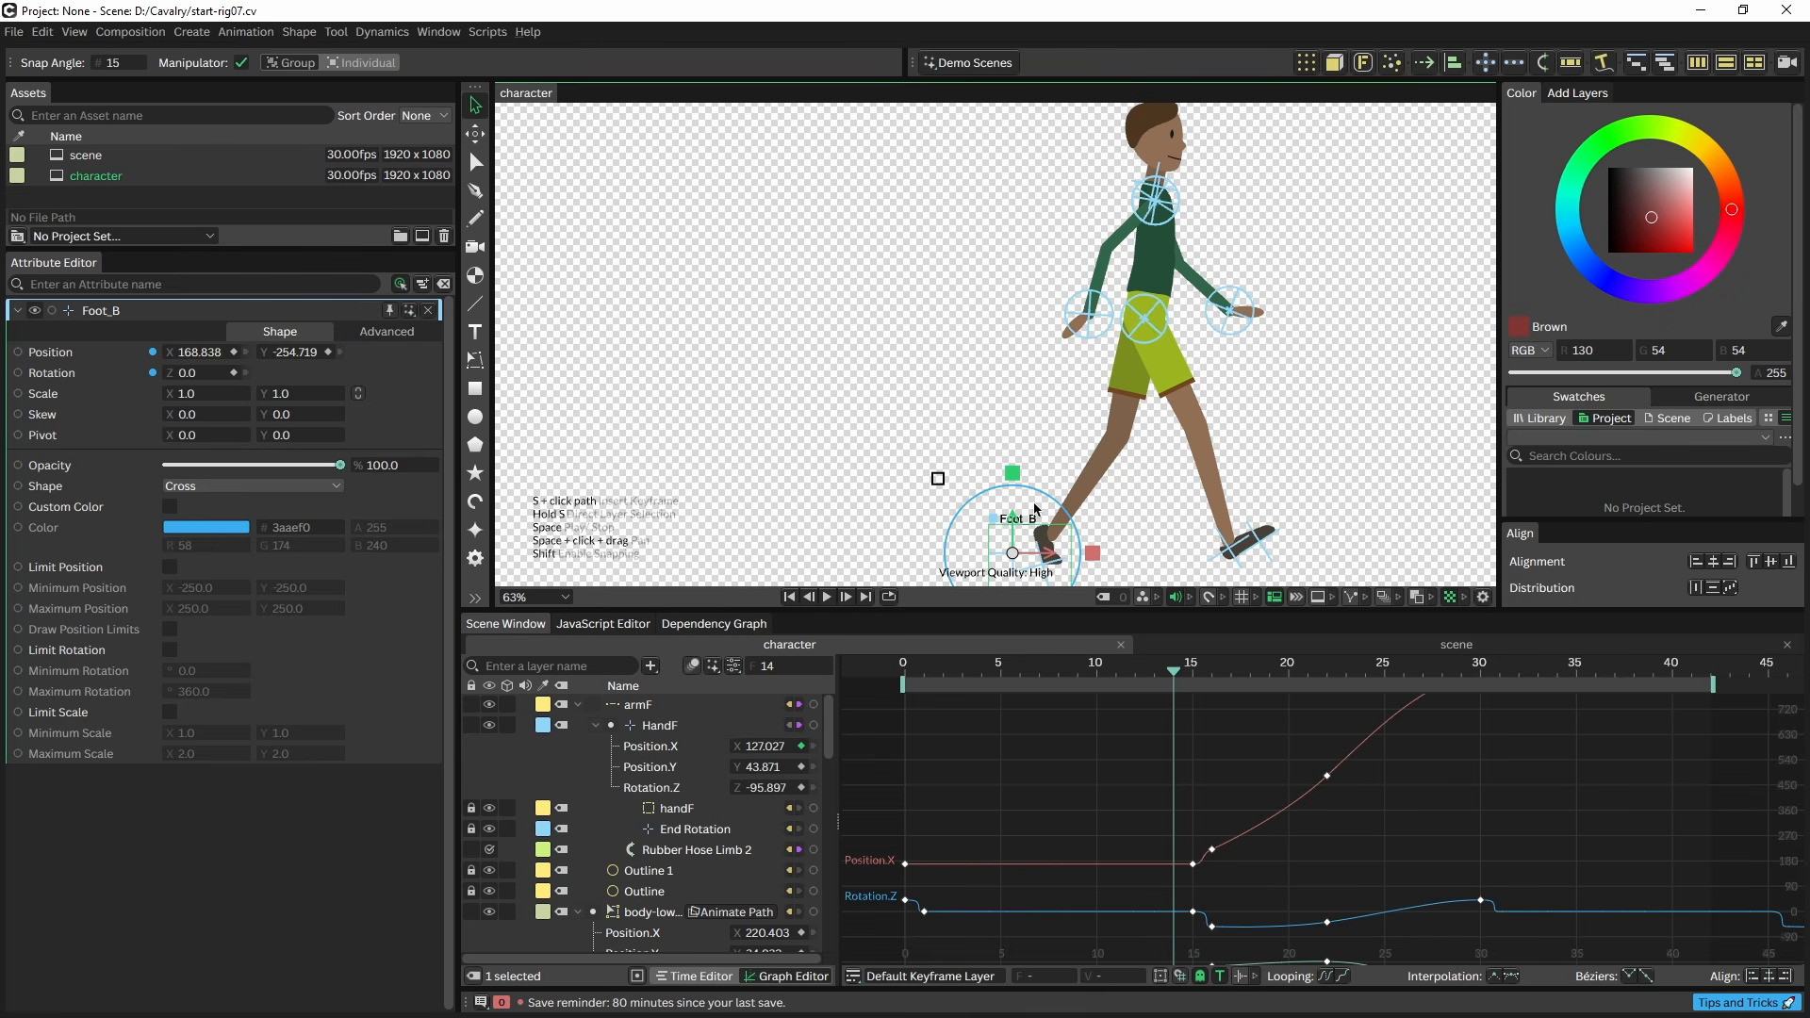
key(i)
key(i)
key(i)
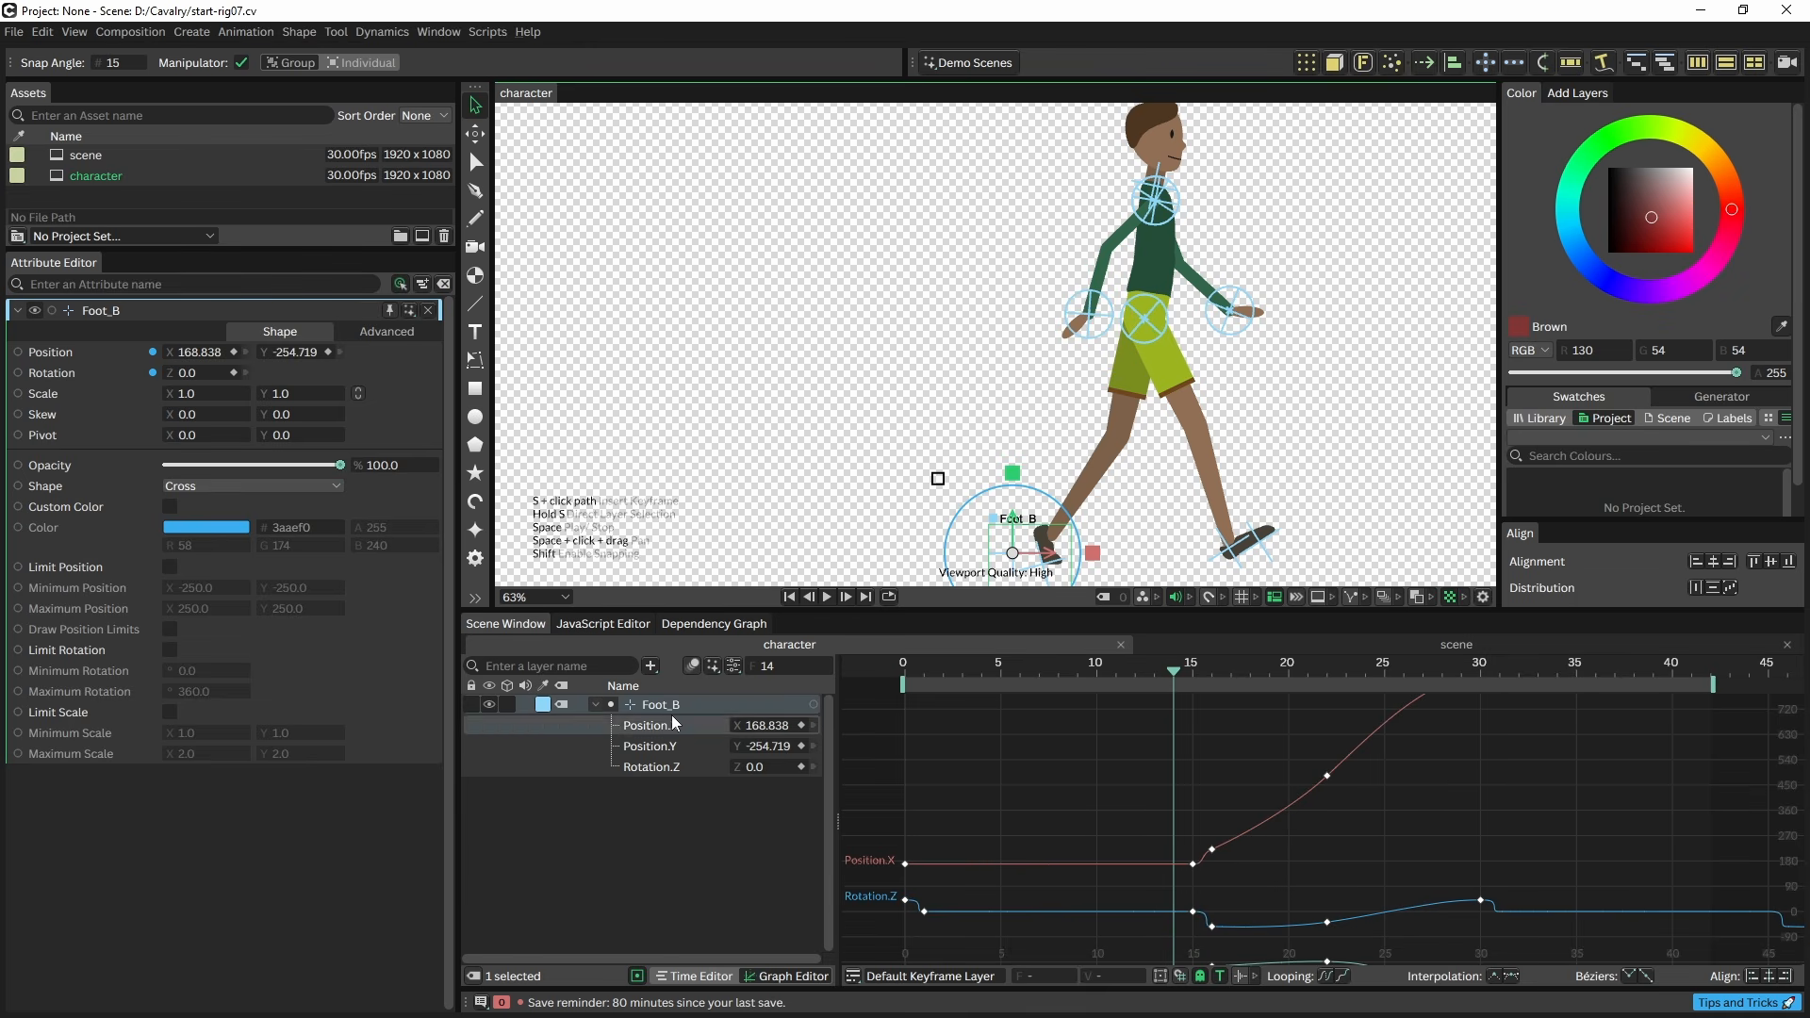